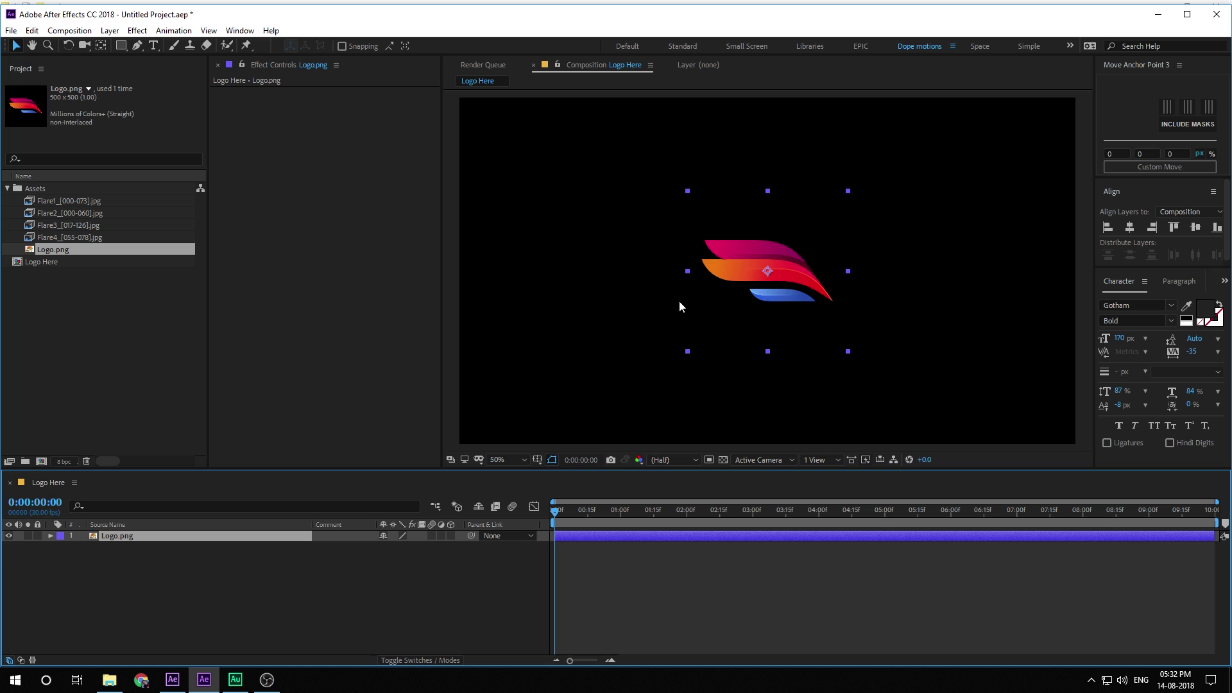
# Move the logo left and add a 'SIMPLE SOLUTIONS' text layer beside it.
pyautogui.moveTo(752, 275); pyautogui.dragTo(588, 276)
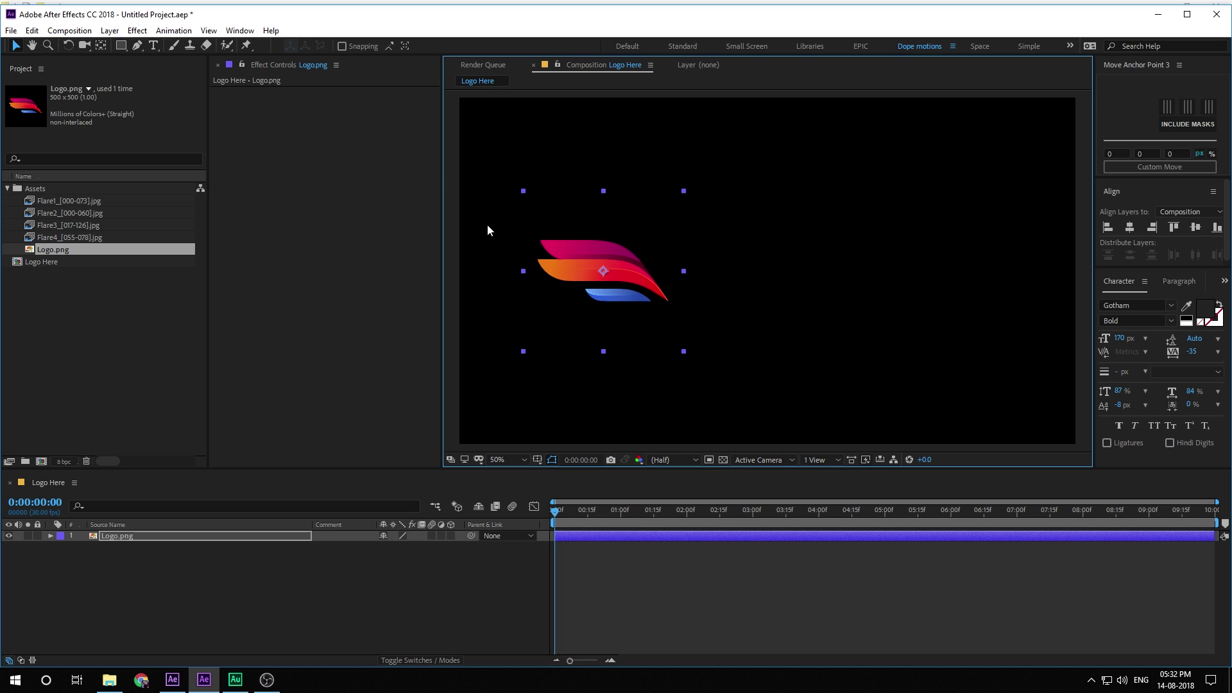
pyautogui.click(154, 45)
pyautogui.click(757, 254)
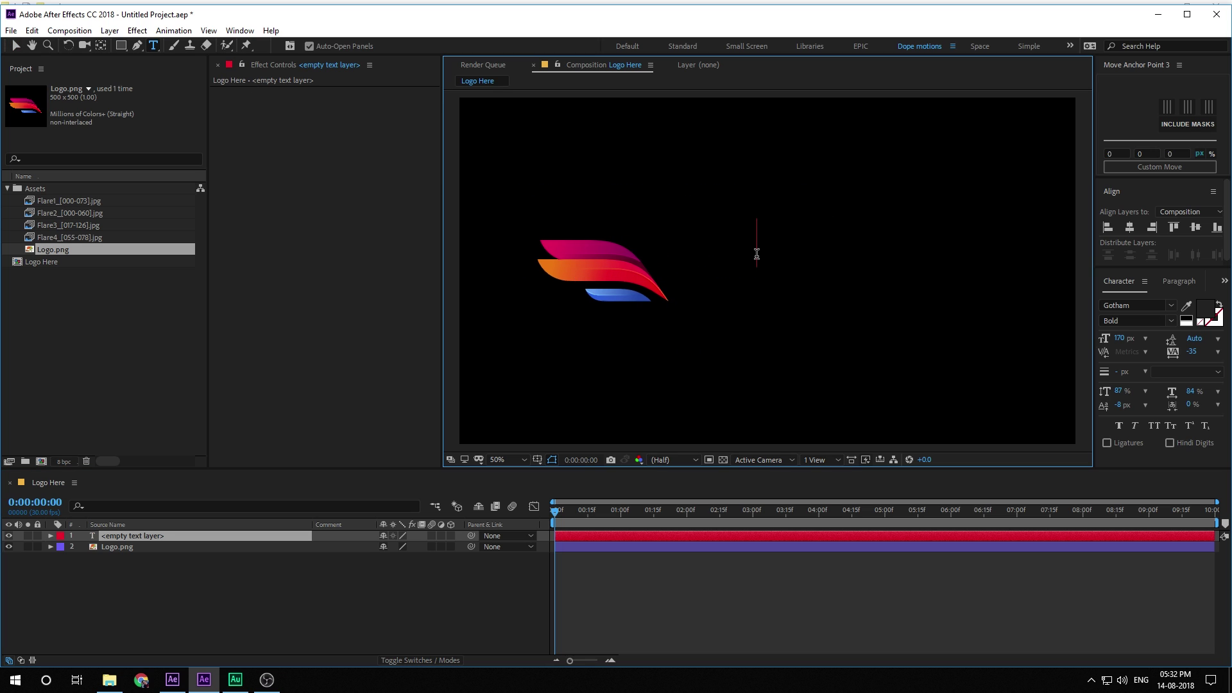
pyautogui.write('SI')
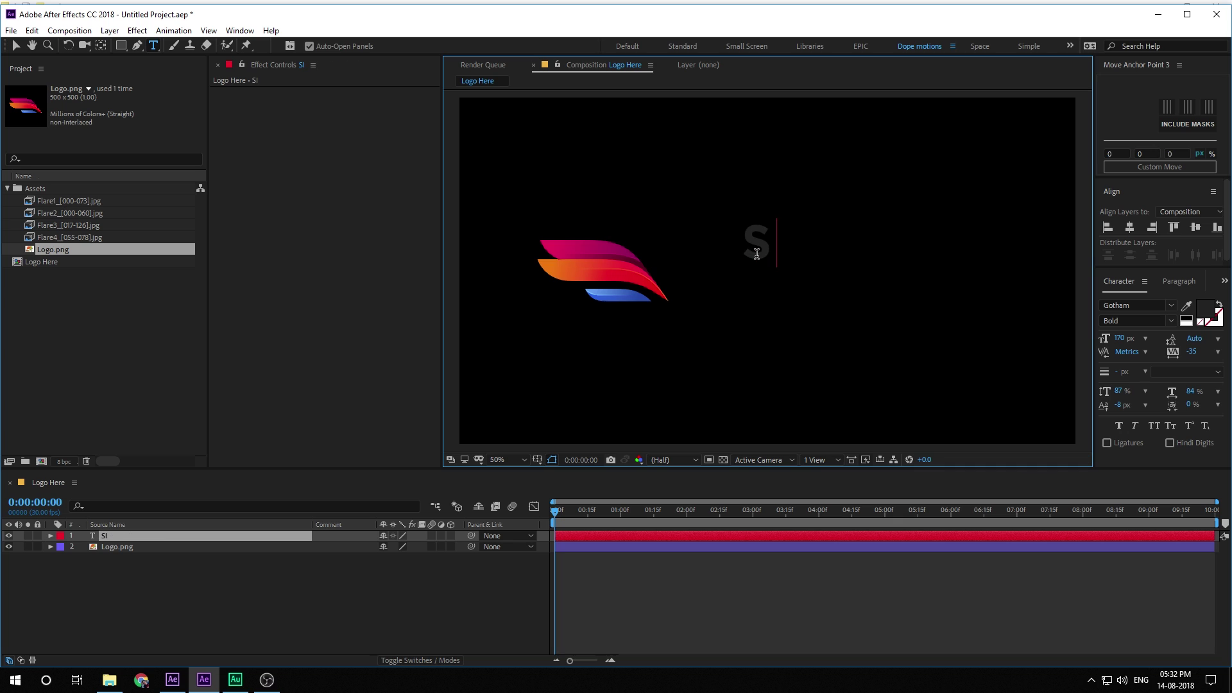
pyautogui.write('MPLE S')
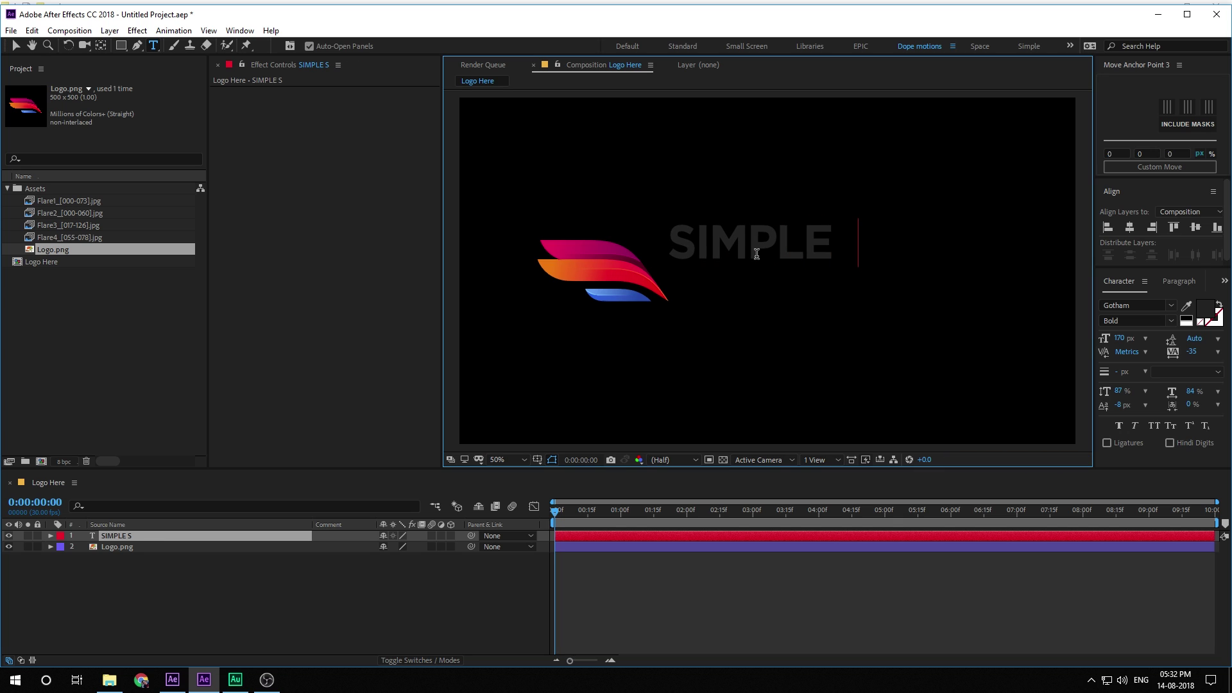
pyautogui.write('OLUTIONS')
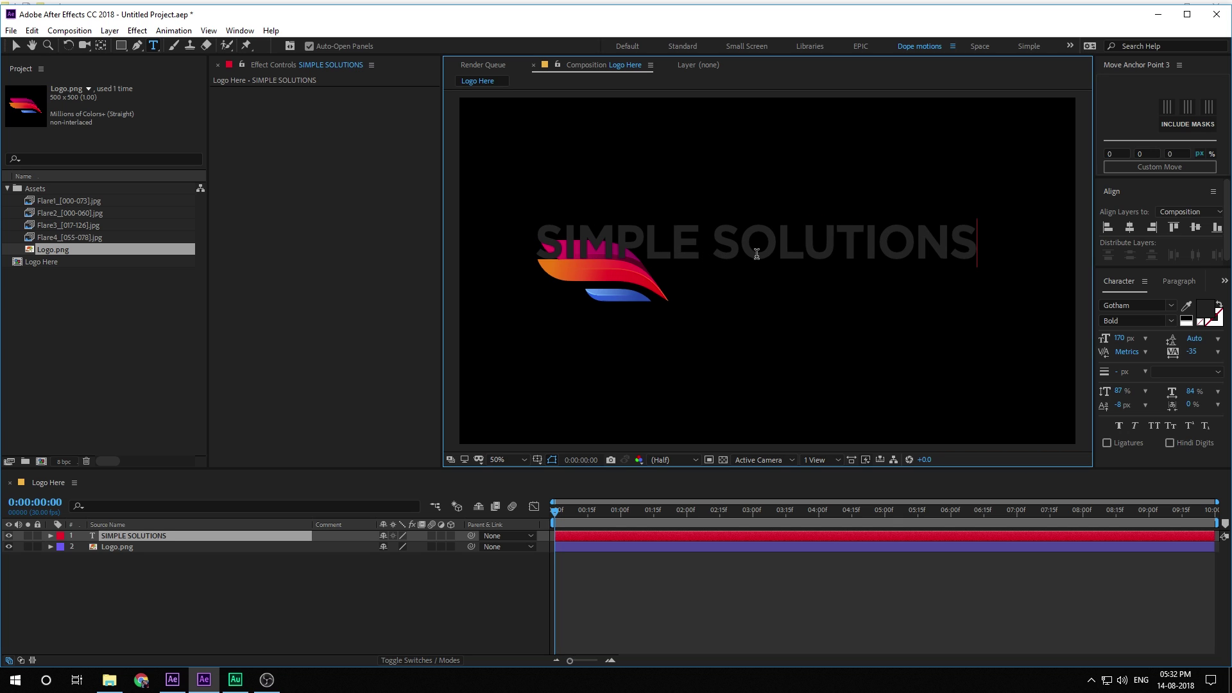
pyautogui.click(15, 45)
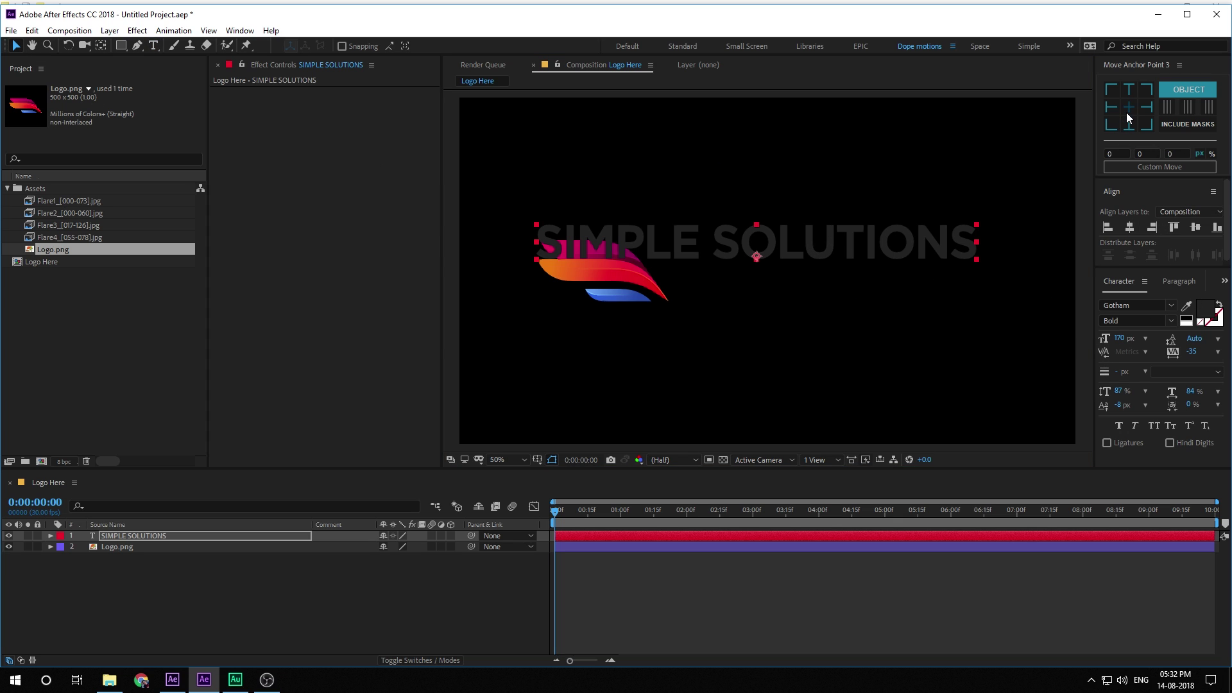
# Centre the text layer's anchor point and align it vertically in the composition.
pyautogui.click(1128, 108)
pyautogui.press('capslock')
pyautogui.click(1195, 228)
pyautogui.press('capslock')
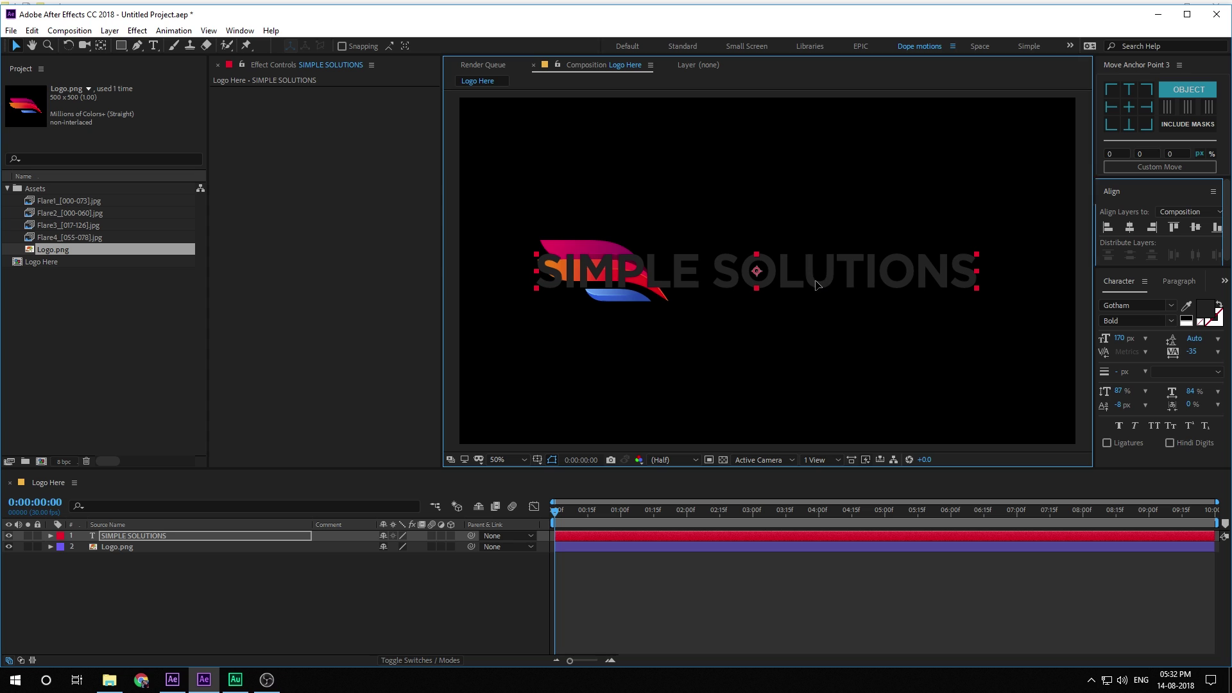
# Move the logo left and set the text's font size to 150 px.
pyautogui.moveTo(568, 268); pyautogui.dragTo(501, 269)
pyautogui.click(833, 271)
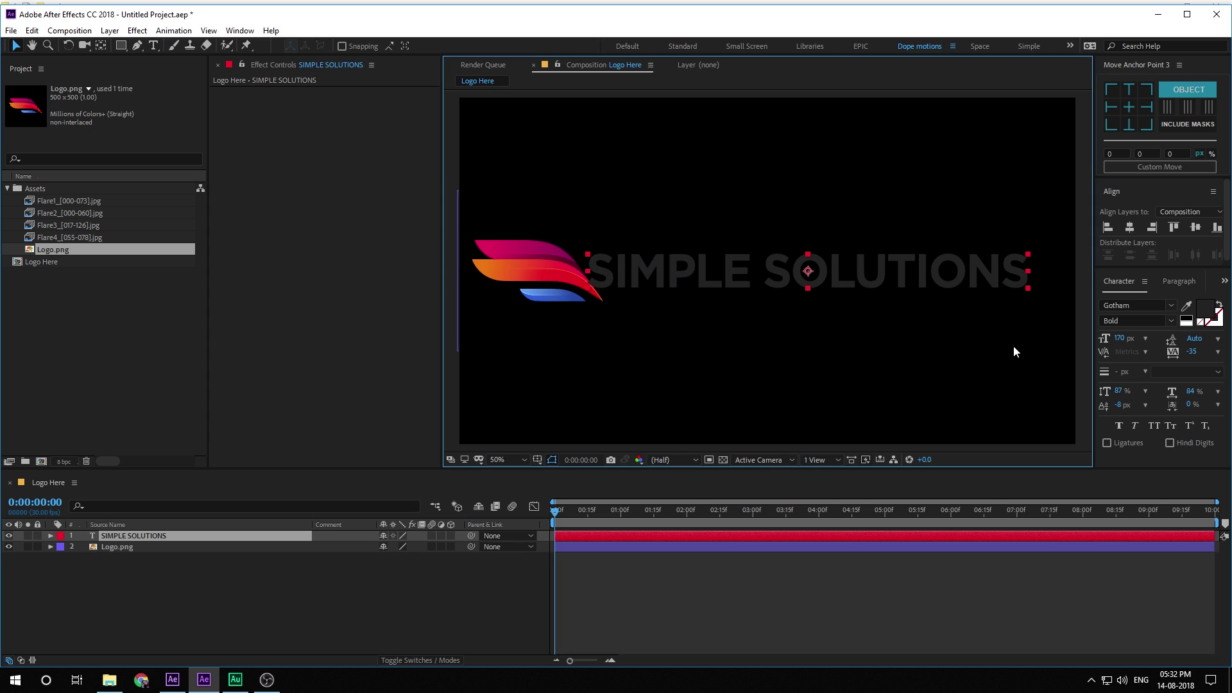
pyautogui.click(1120, 338)
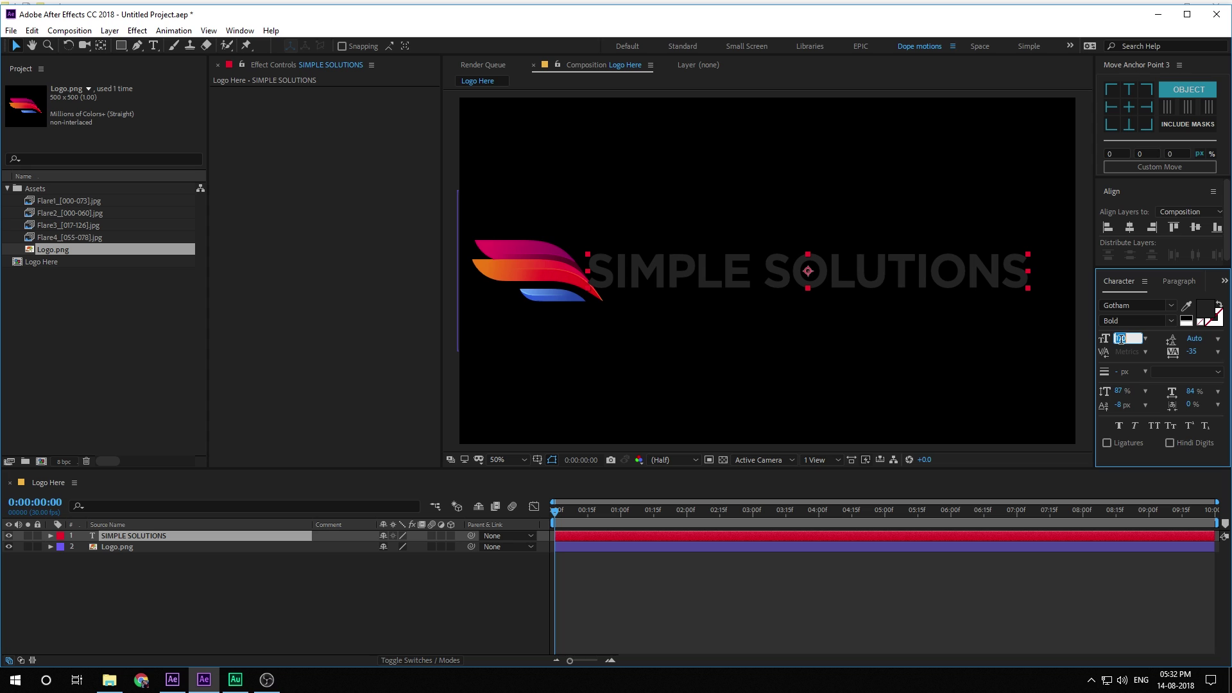
pyautogui.write('150')
pyautogui.press('Return')
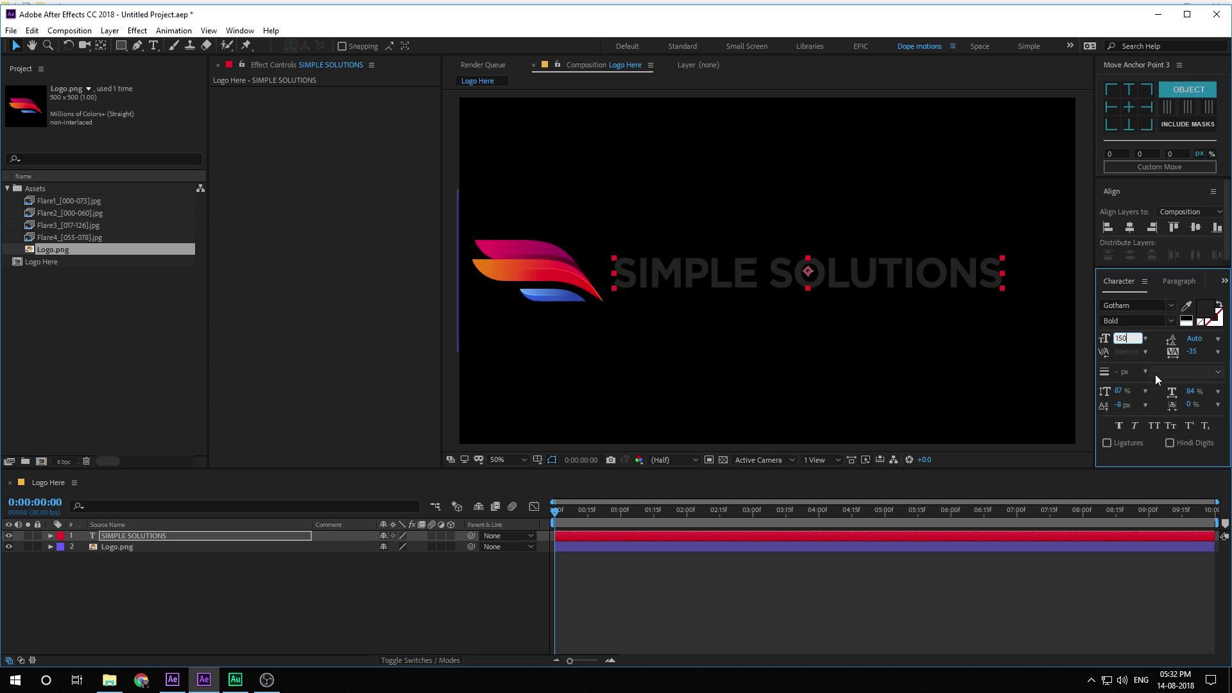
# Nudge the text and the logo right so they sit closer together.
pyautogui.click(1008, 571)
pyautogui.moveTo(801, 286); pyautogui.dragTo(822, 282)
pyautogui.click(585, 285)
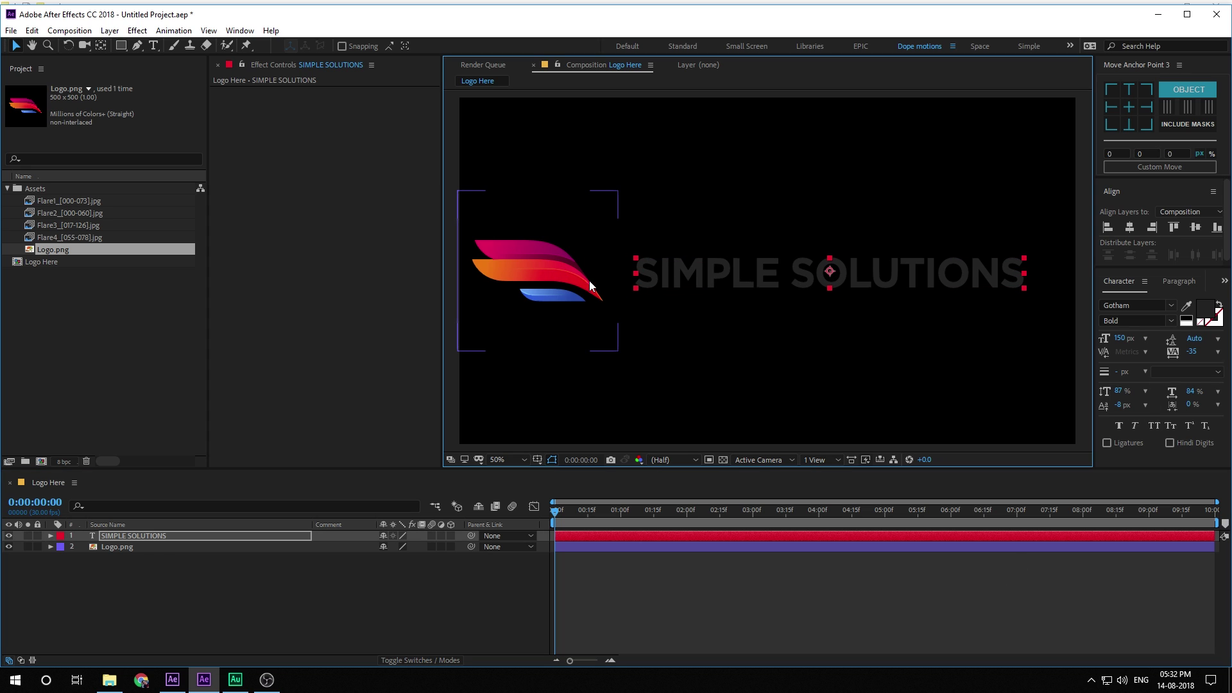
pyautogui.moveTo(585, 286); pyautogui.dragTo(604, 288)
# Centre the logo and text together in the frame using the safe-area guides.
pyautogui.press("'")
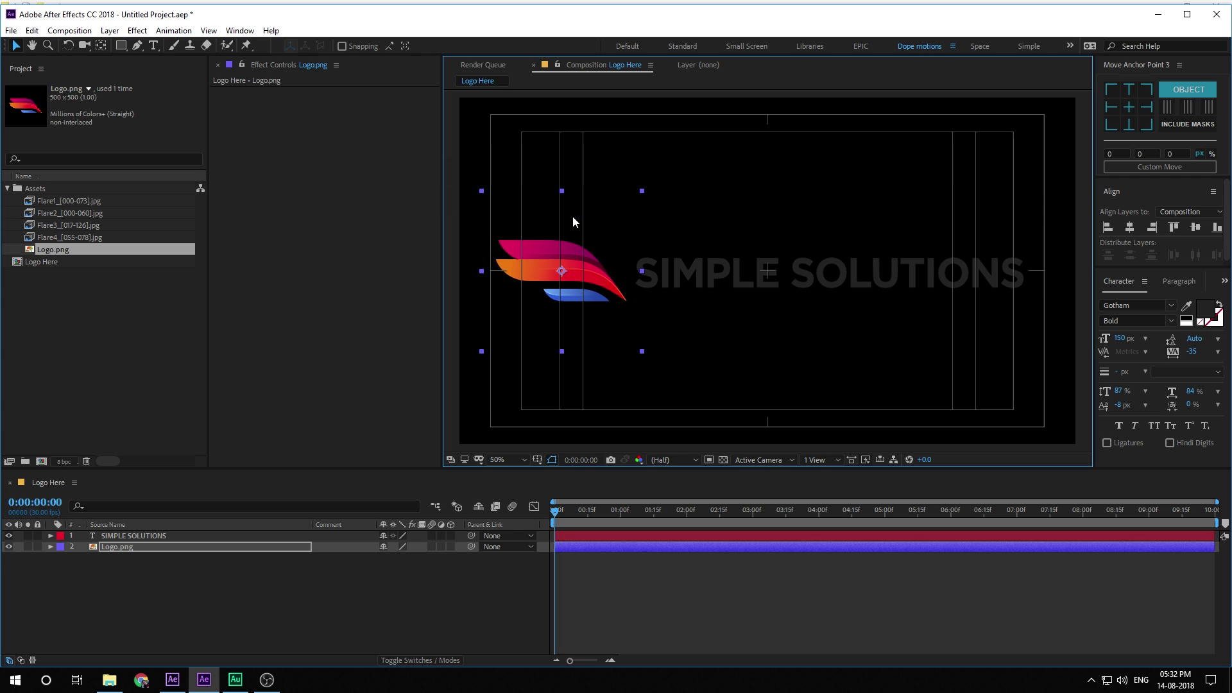
pyautogui.moveTo(552, 412); pyautogui.dragTo(794, 242)
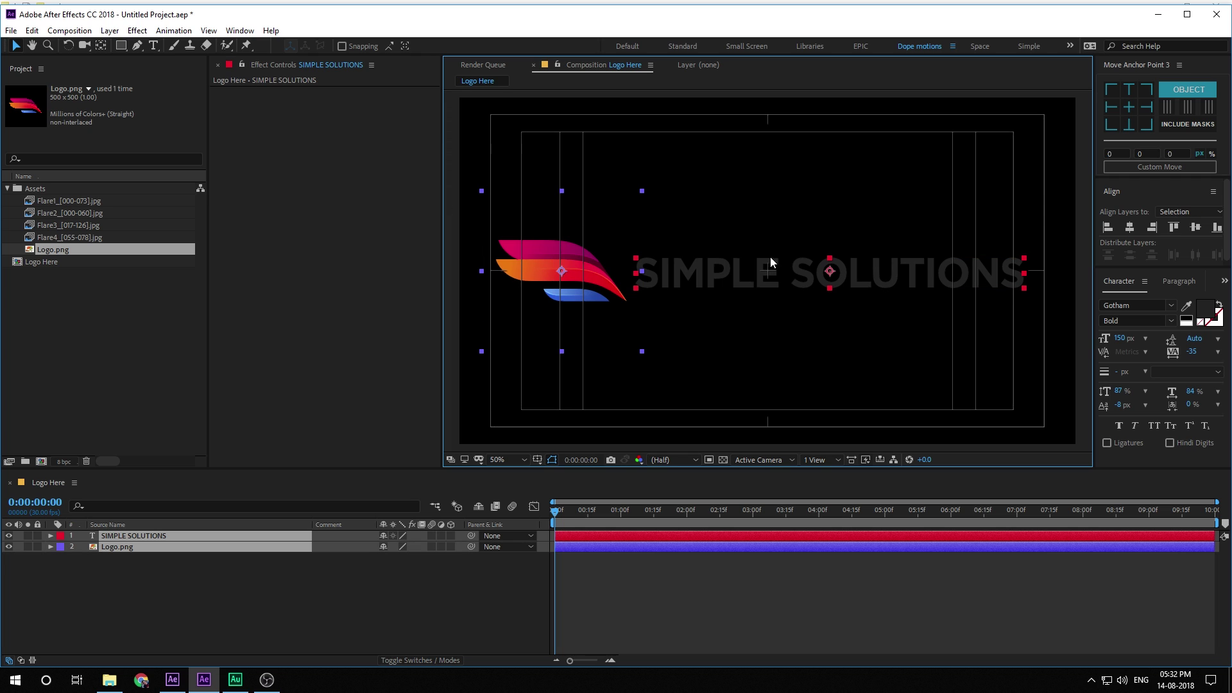
pyautogui.moveTo(735, 281); pyautogui.dragTo(740, 281)
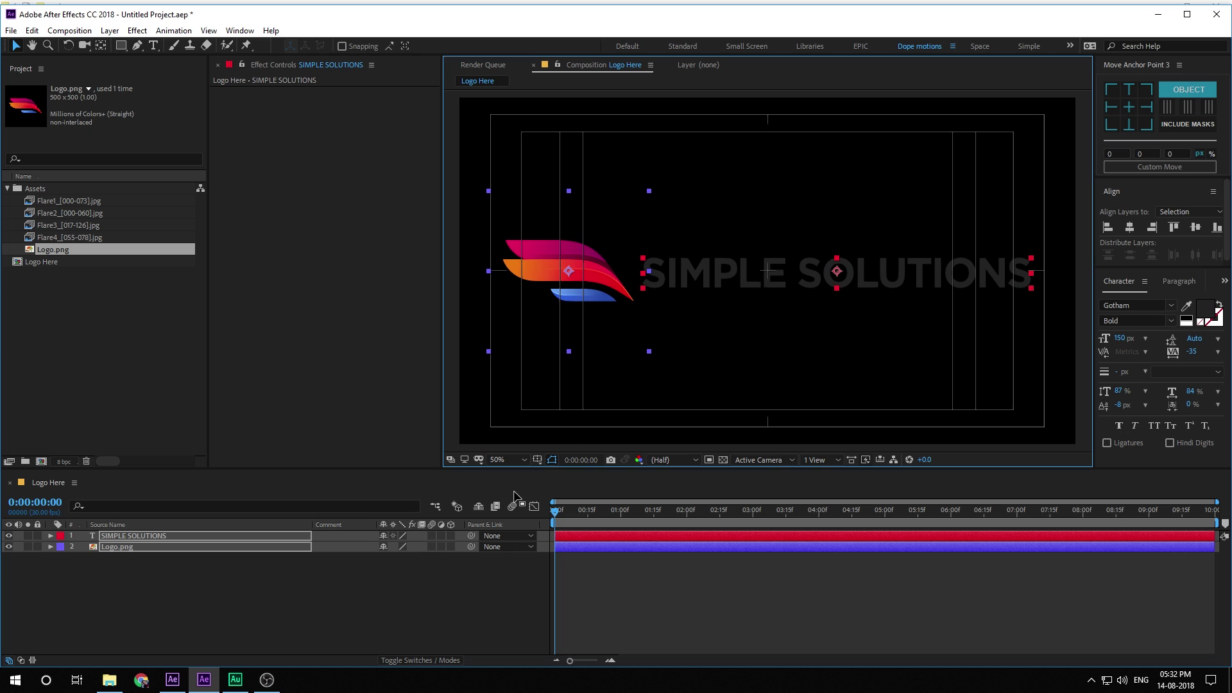
pyautogui.press("'")
pyautogui.click(328, 605)
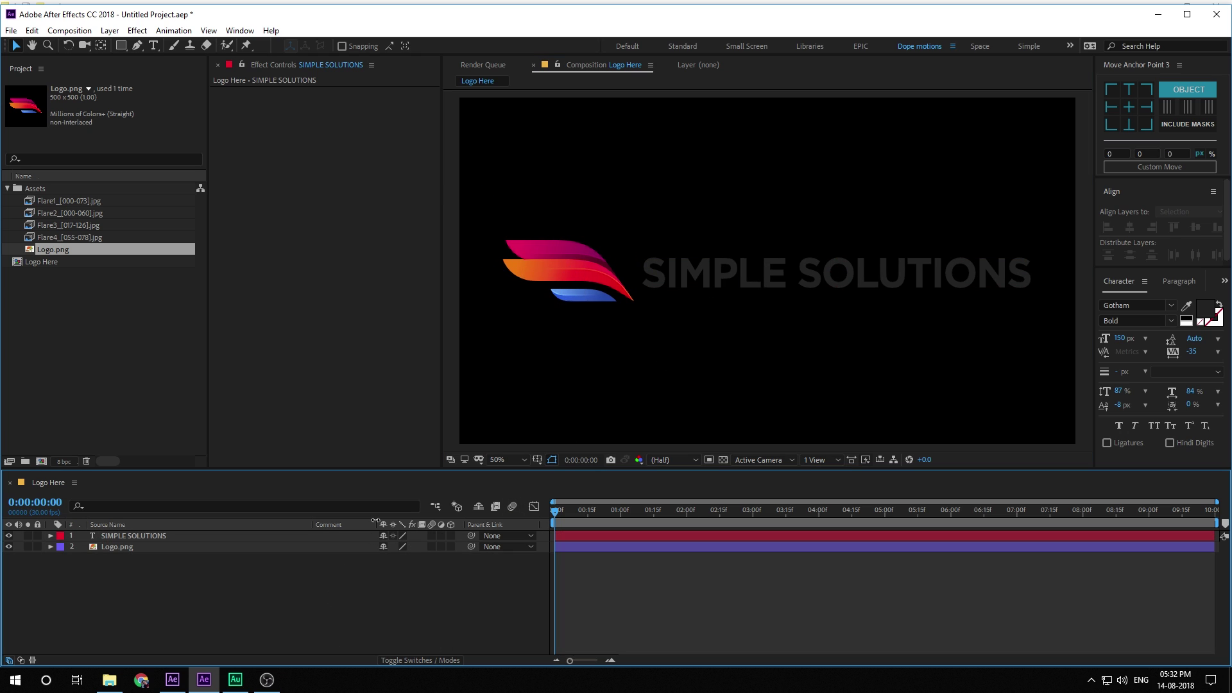
# Nest the Logo Here composition into a new composition.
pyautogui.click(85, 329)
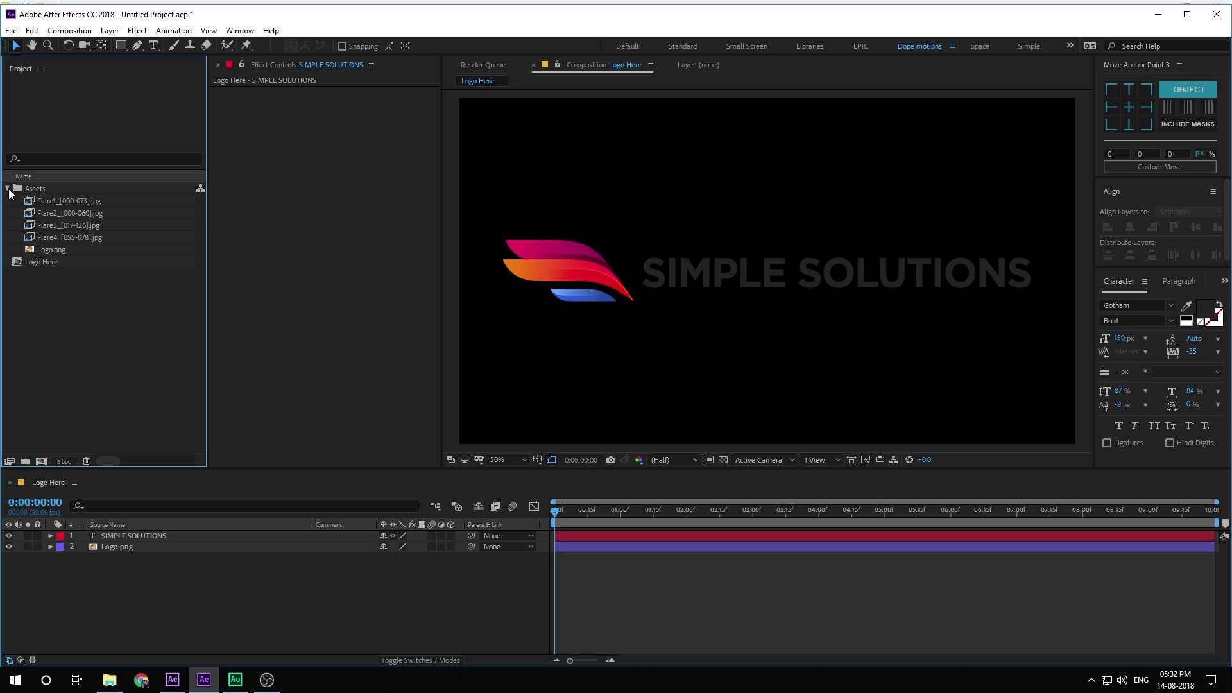
pyautogui.click(8, 188)
pyautogui.moveTo(38, 204); pyautogui.dragTo(41, 461)
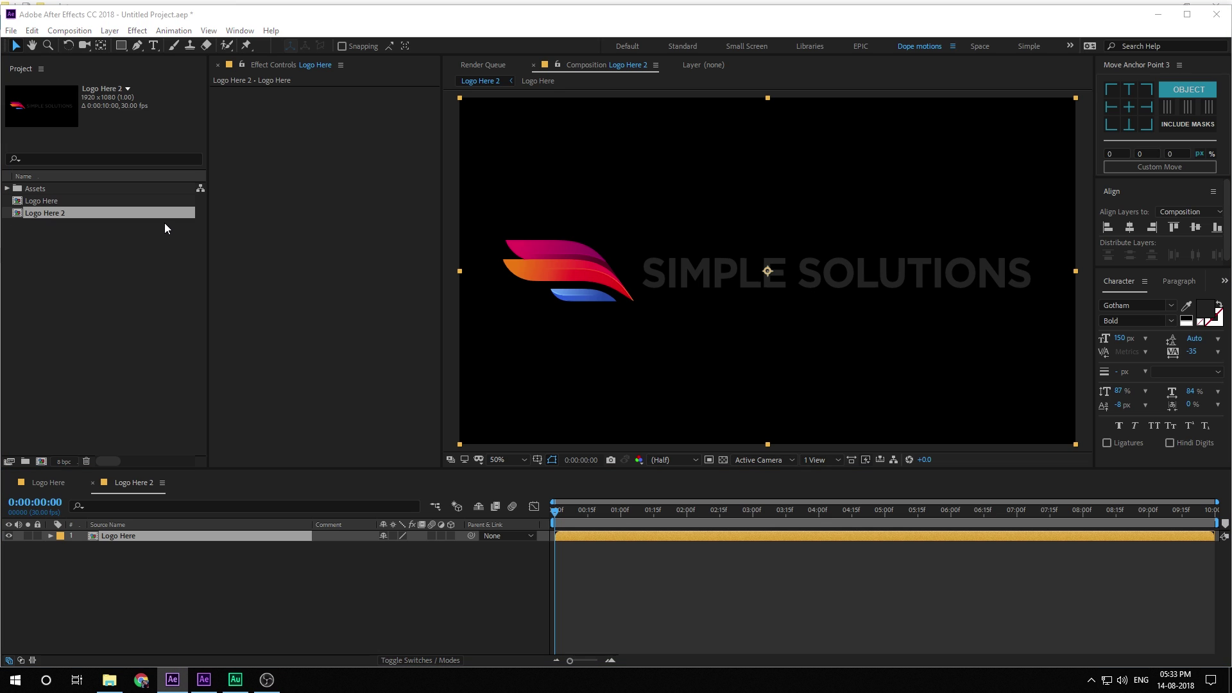
pyautogui.click(65, 212)
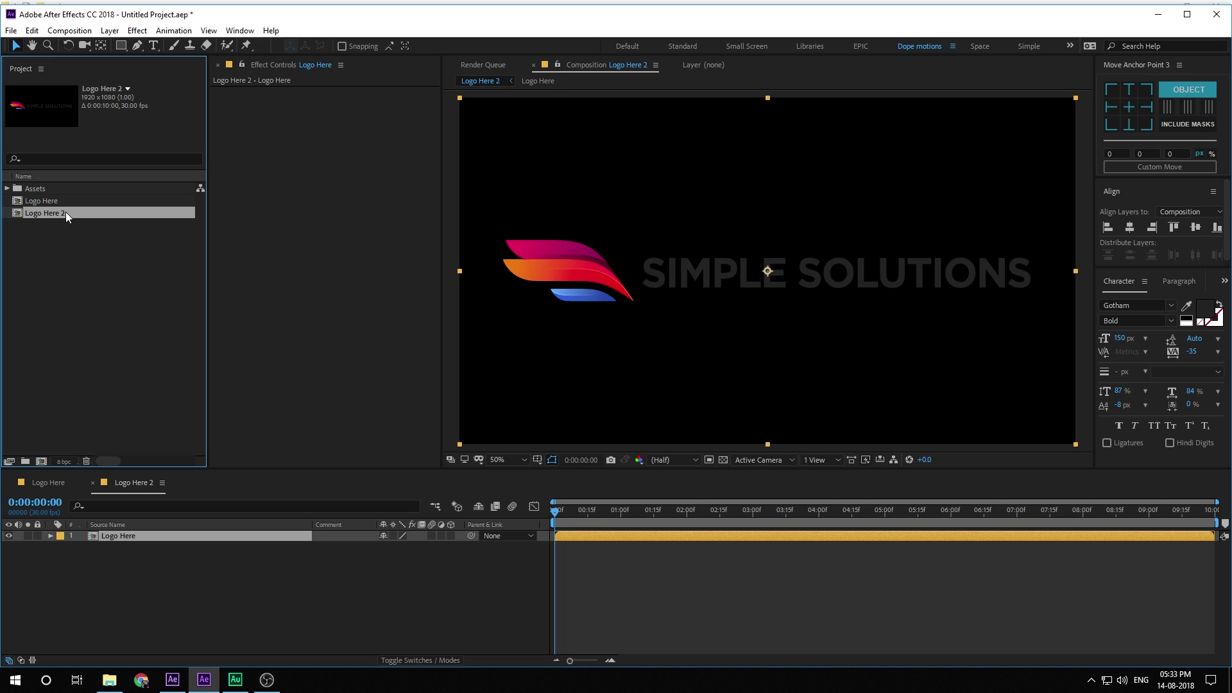
# Rename the new composition 'Logo_Ref'.
pyautogui.press('Return')
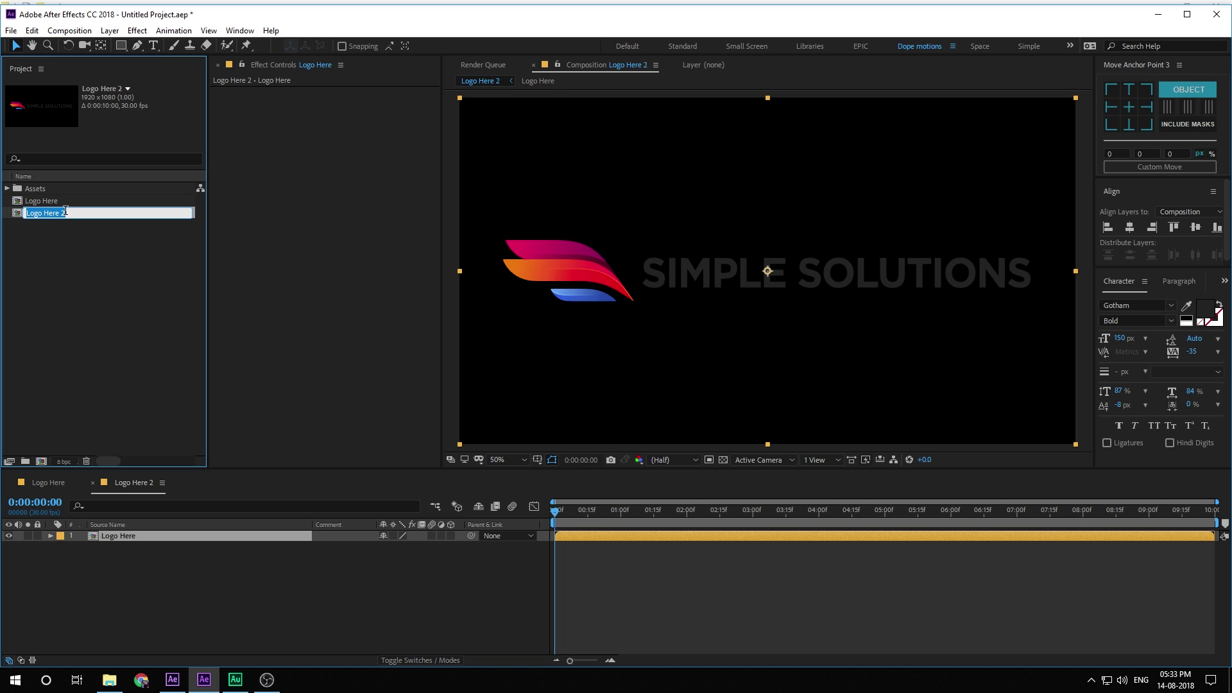
pyautogui.write('Logo_Ref')
pyautogui.press('Return')
pyautogui.click(115, 584)
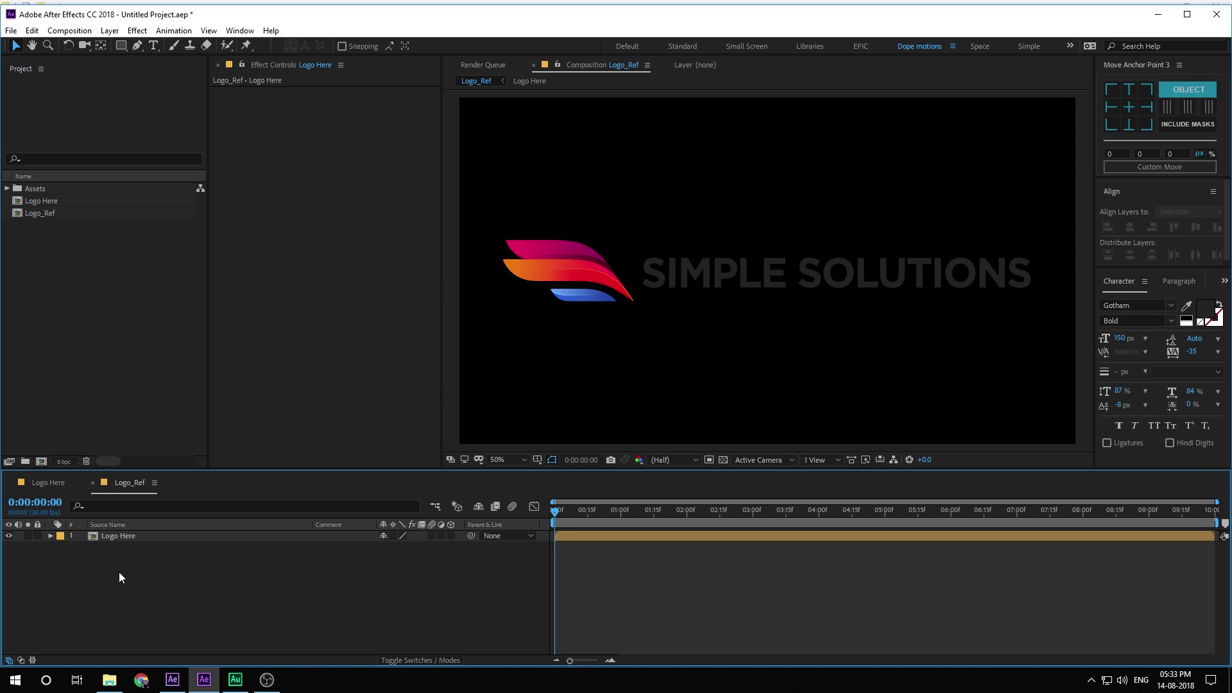
# Create a white 1920×1080 solid layer named 'Grid'.
pyautogui.hotkey('ctrl', 'y')
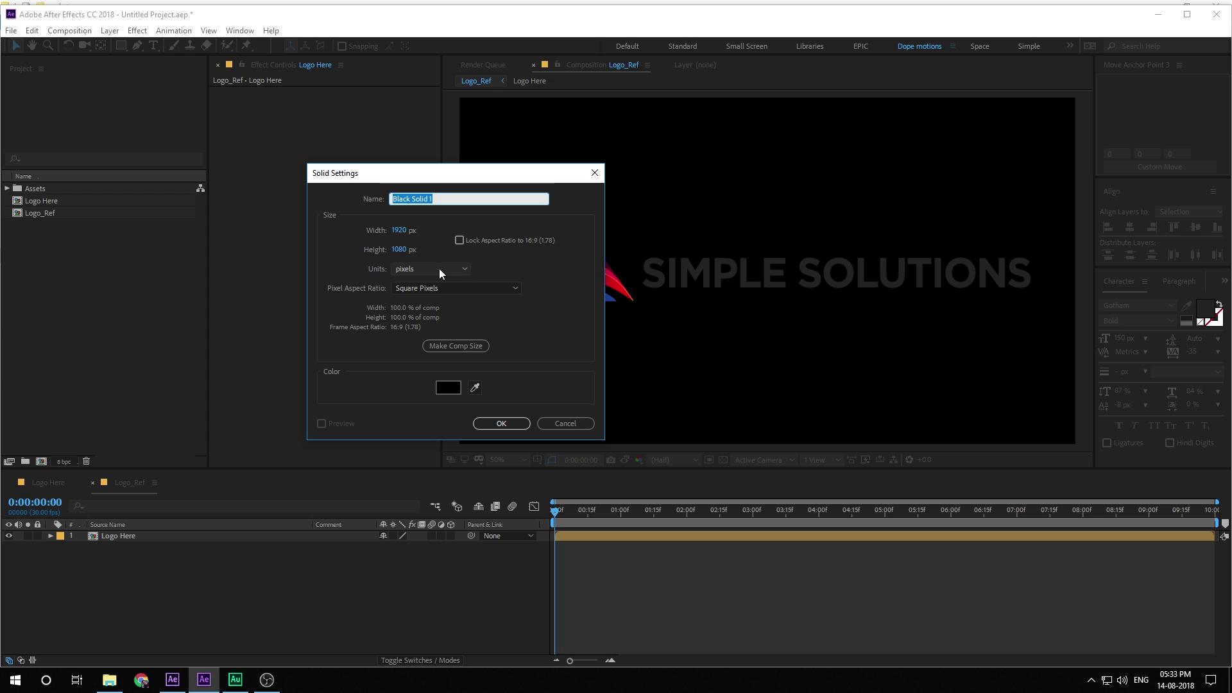
pyautogui.click(447, 387)
pyautogui.moveTo(458, 363); pyautogui.dragTo(388, 163)
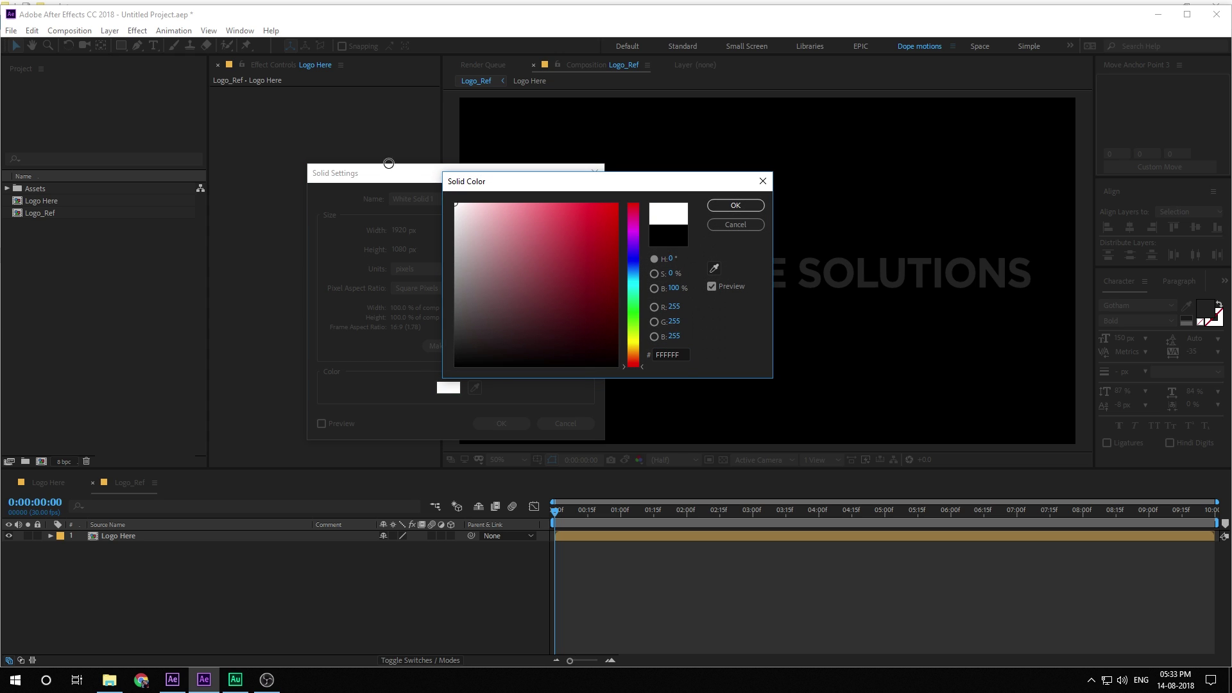
pyautogui.click(735, 205)
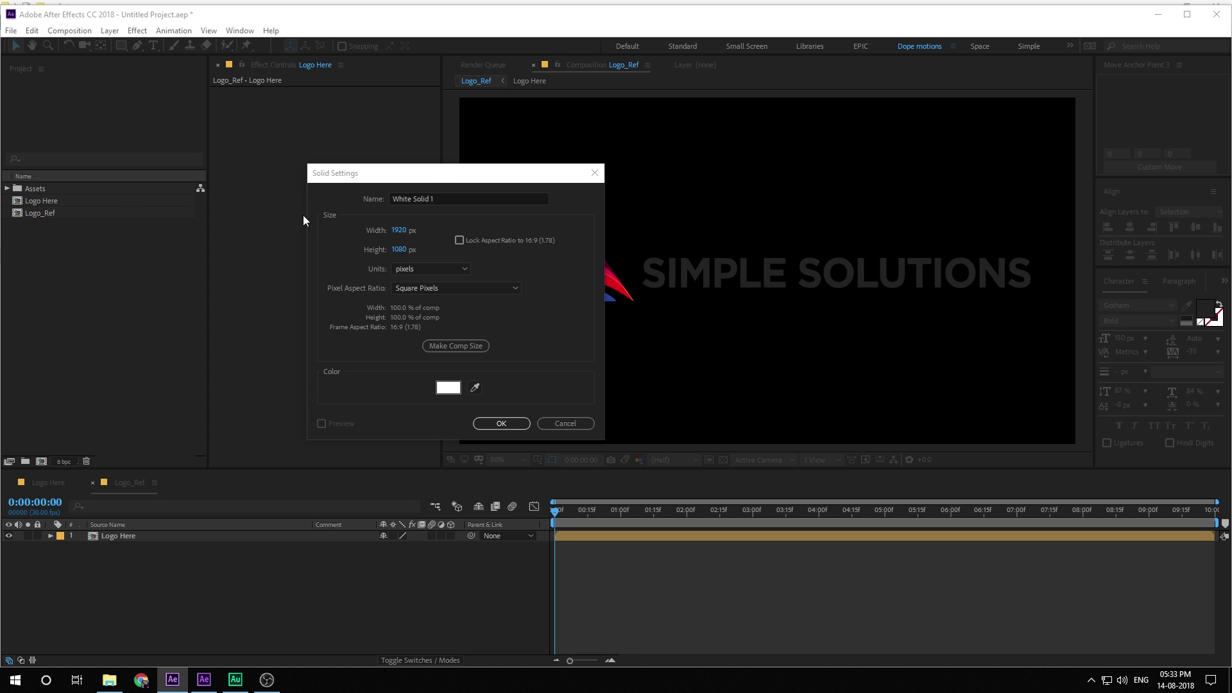
pyautogui.click(334, 199)
pyautogui.write('G')
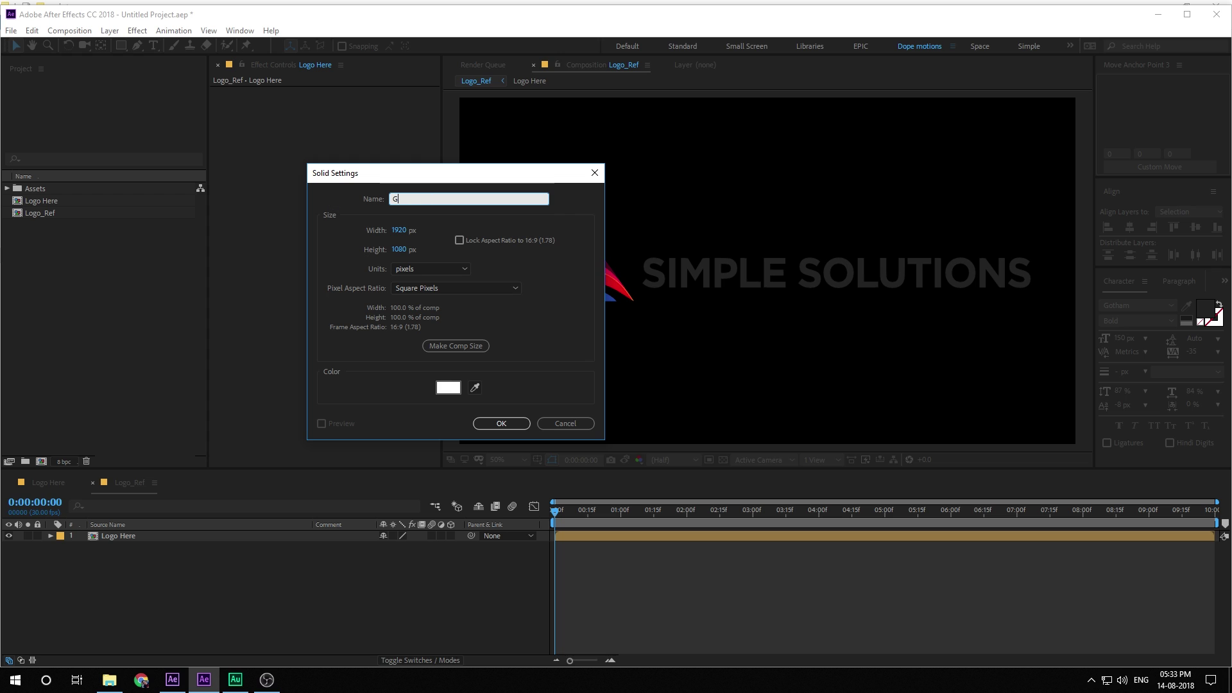
pyautogui.write('rid')
pyautogui.click(501, 422)
pyautogui.hotkey('ctrl', 'space')
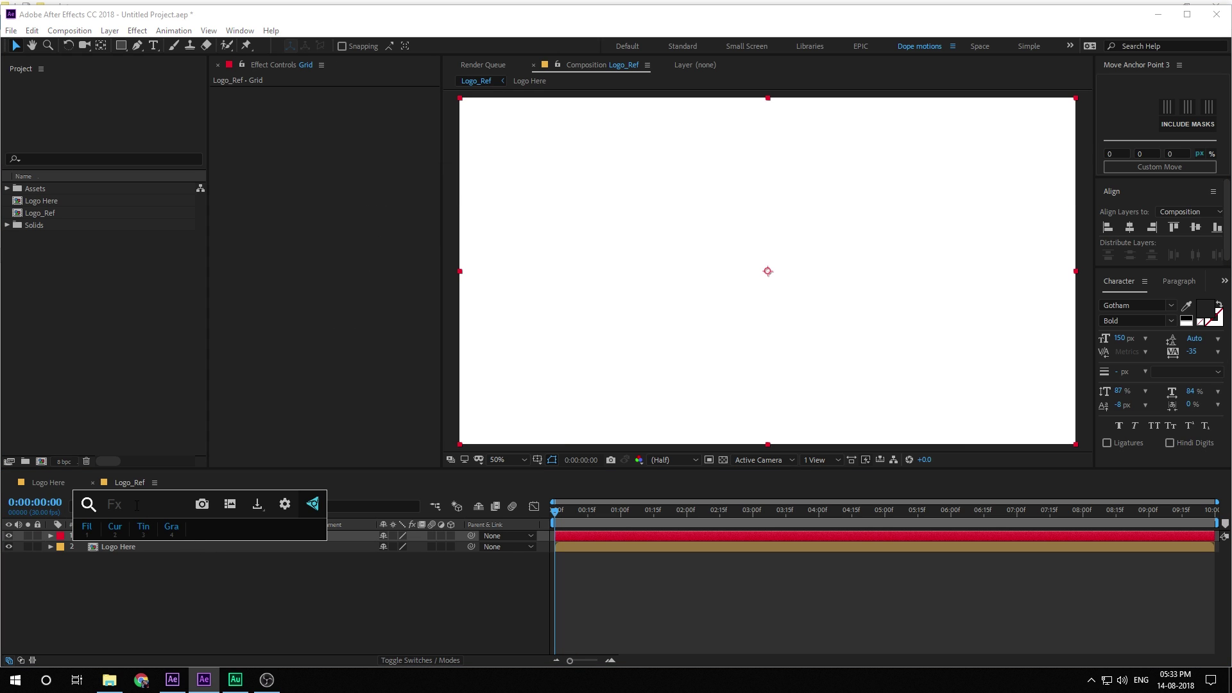
# Apply the Grid effect to the solid, sized by Width Slider at 97.
pyautogui.write('grid')
pyautogui.click(143, 560)
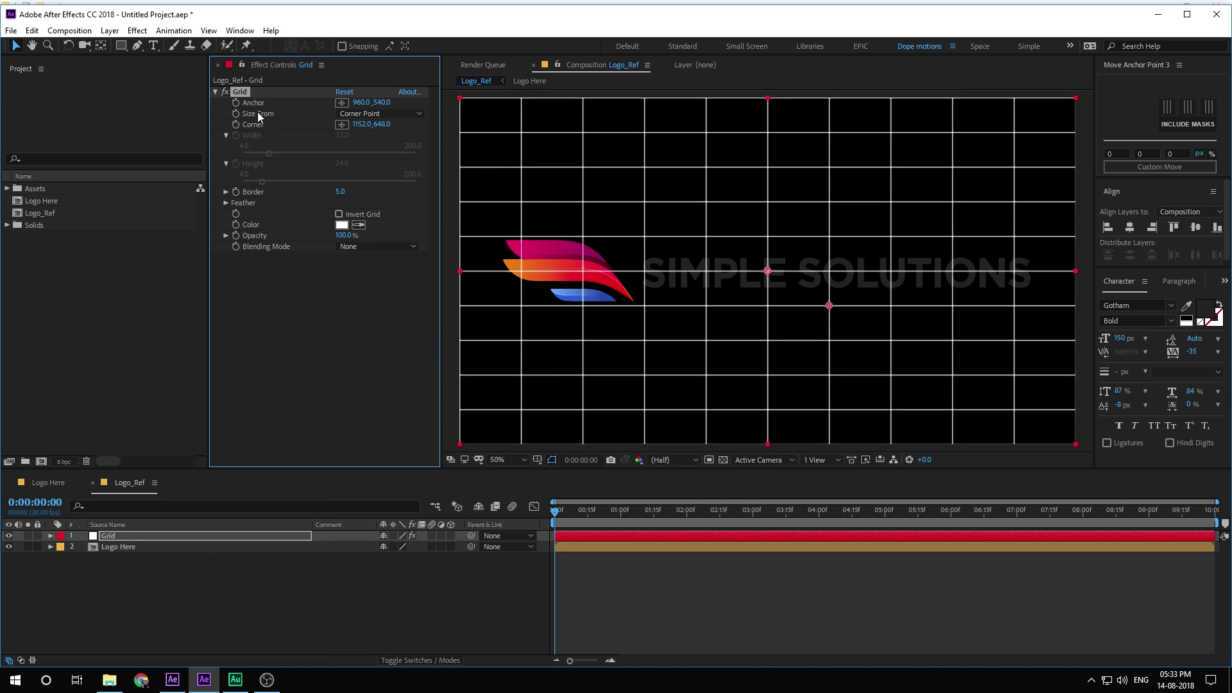
pyautogui.click(398, 114)
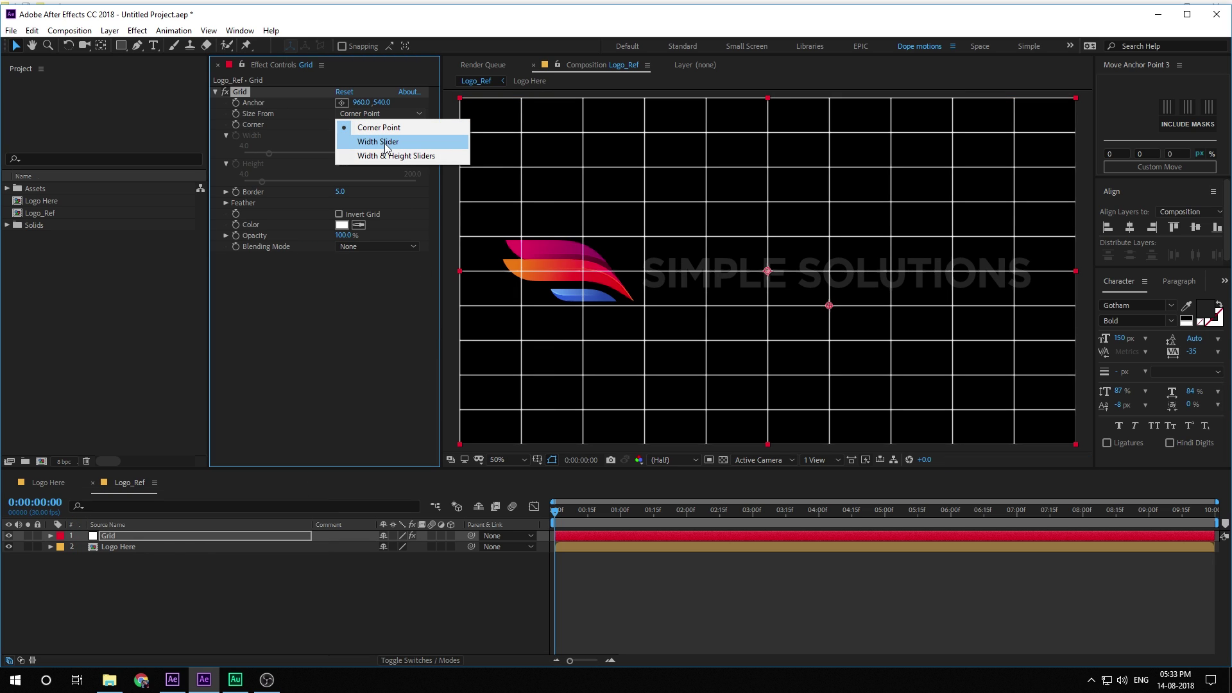
pyautogui.click(384, 141)
pyautogui.moveTo(344, 141); pyautogui.dragTo(386, 141)
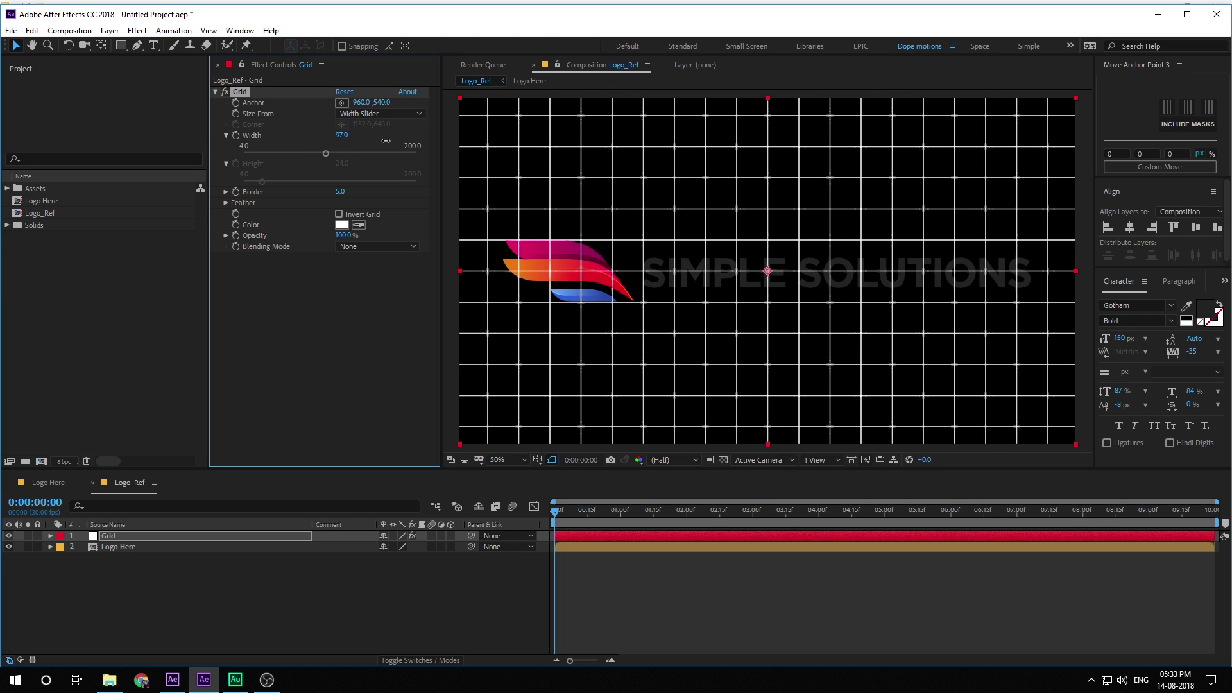
# Set the grid Border to 10 and turn on Invert Grid.
pyautogui.click(340, 193)
pyautogui.write('10')
pyautogui.press('Return')
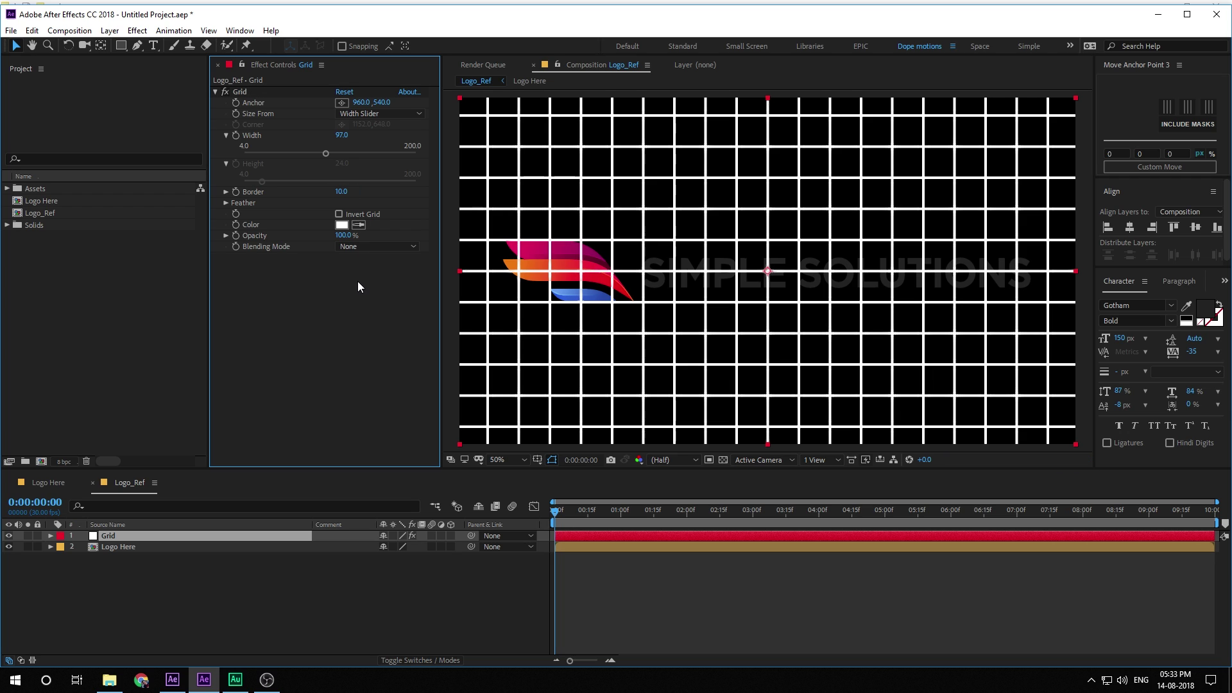
pyautogui.click(338, 214)
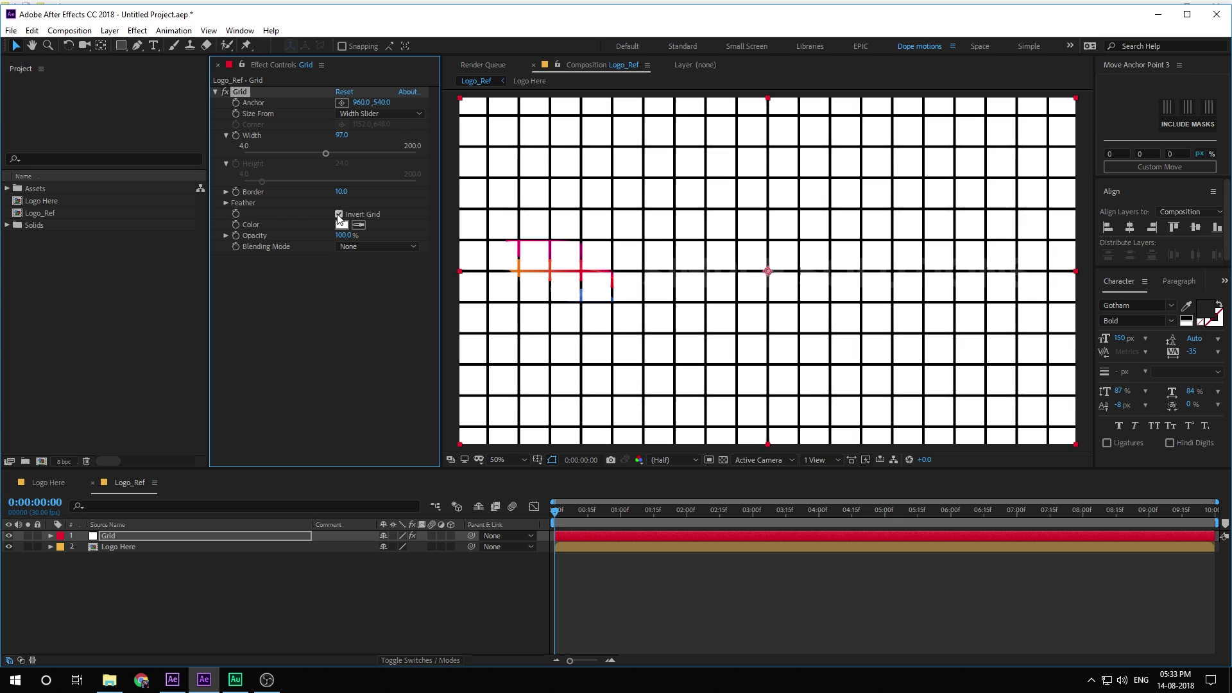
pyautogui.click(159, 591)
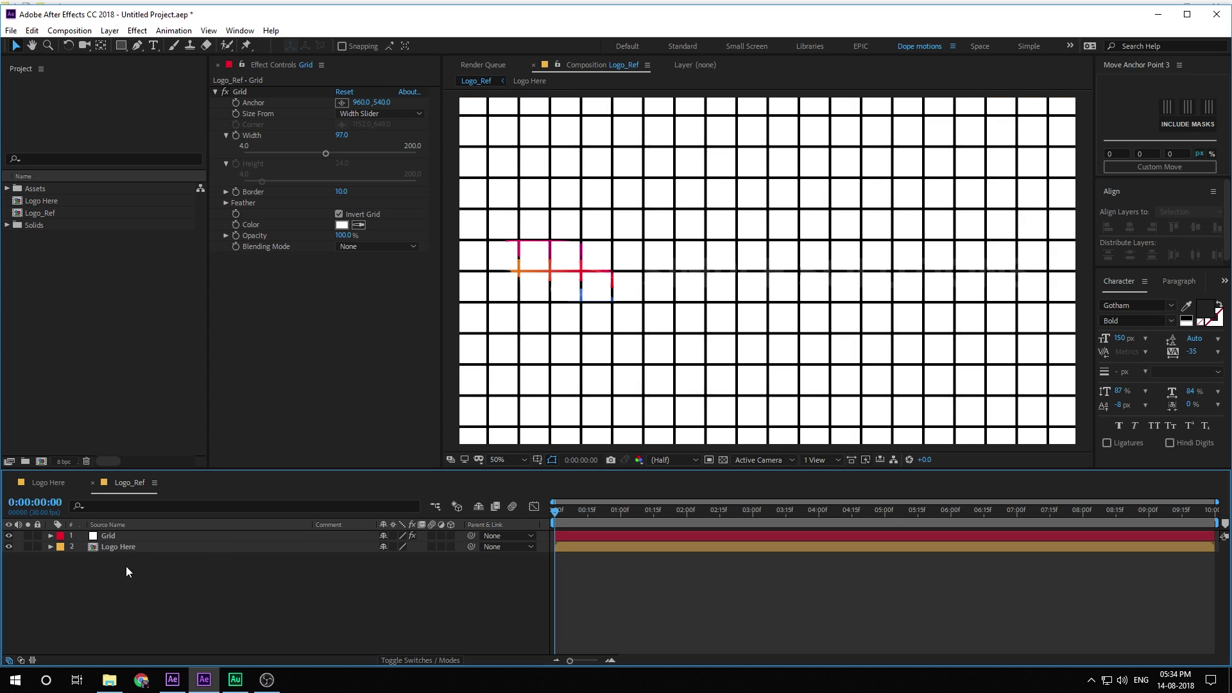
# Create a solid named 'Ramp' and apply Gradient Ramp to it.
pyautogui.hotkey('ctrl', 'y')
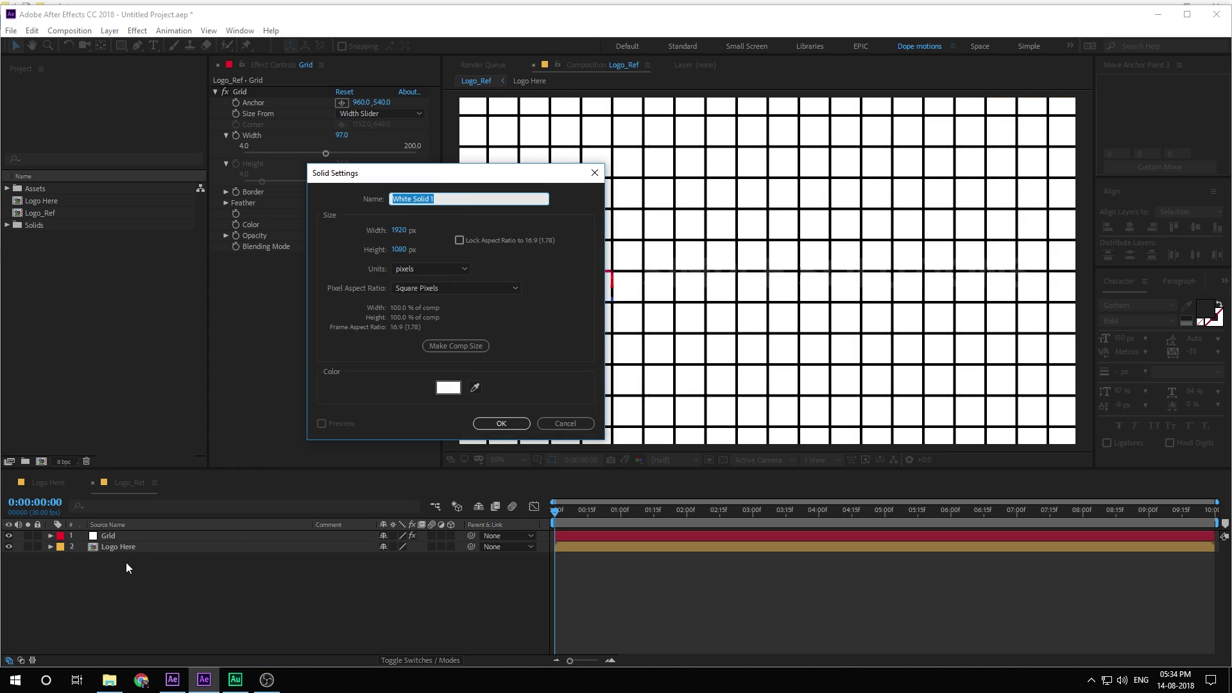
pyautogui.write('Ramp')
pyautogui.press('Return')
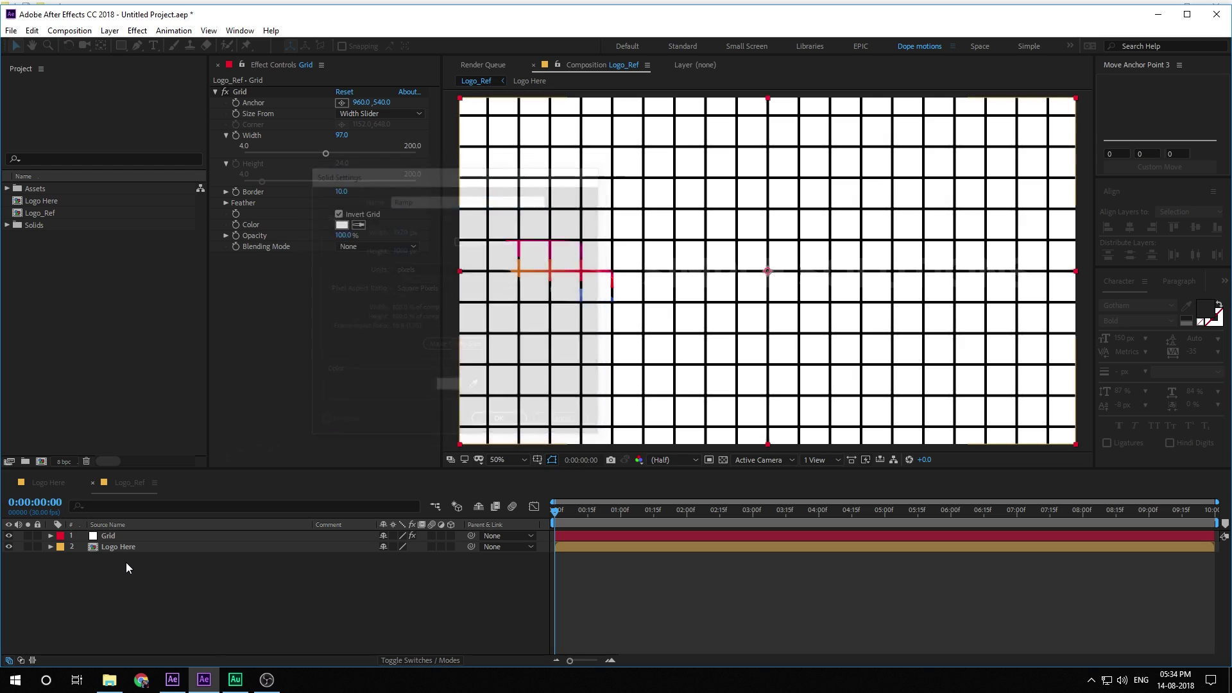
pyautogui.hotkey('ctrl', 'space')
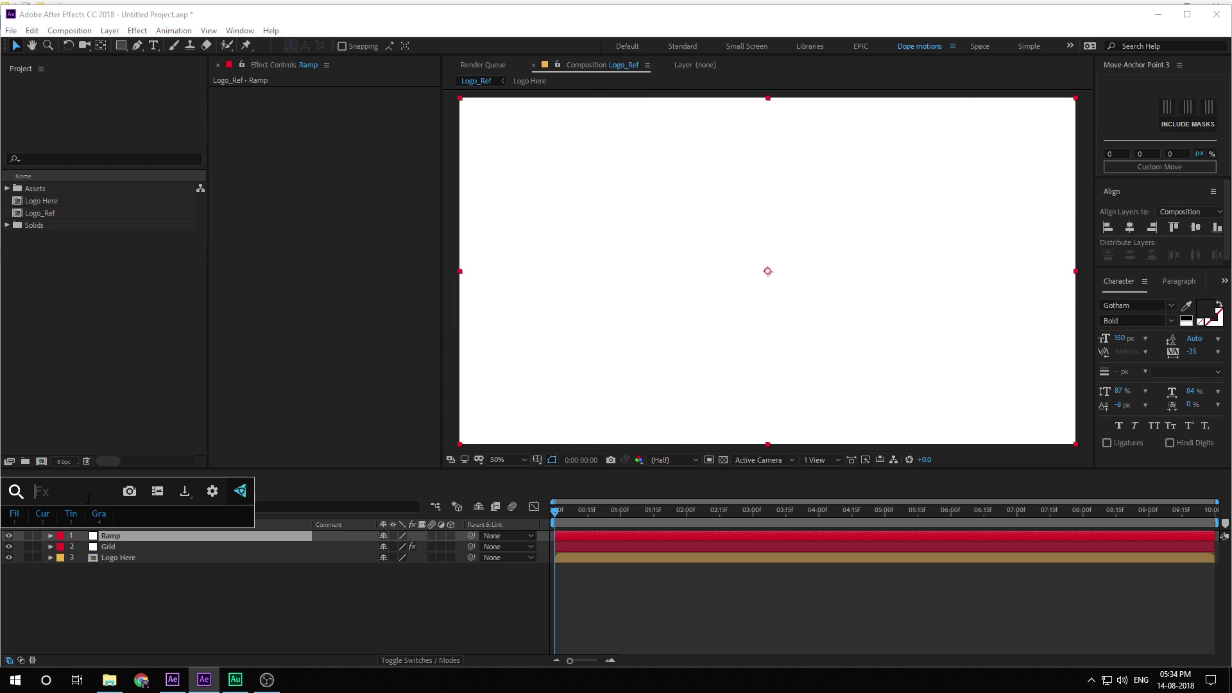
pyautogui.write('ram')
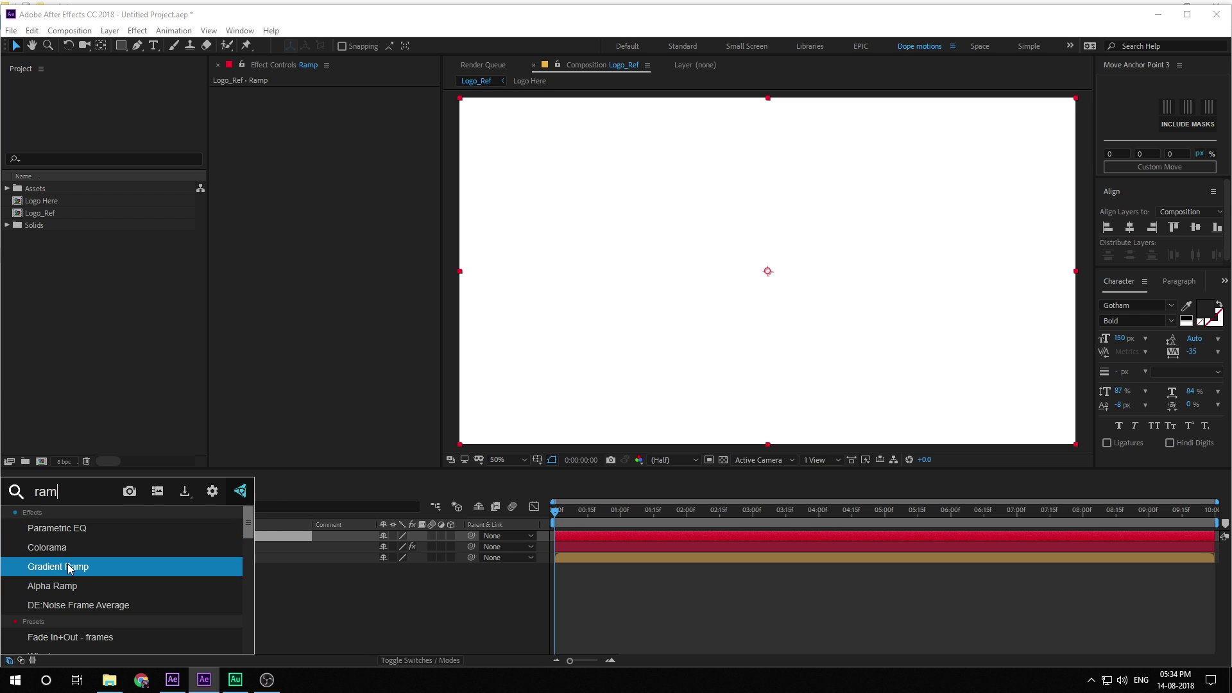
pyautogui.click(69, 567)
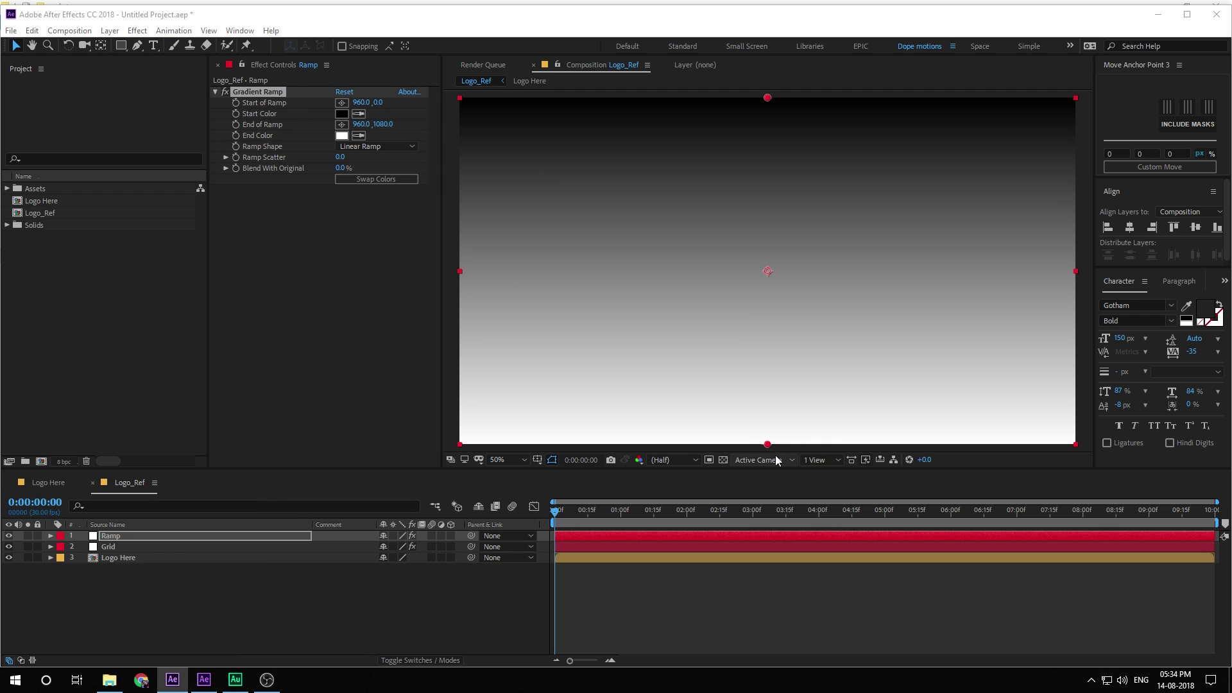
# Position the gradient to run black at 960,378 to white at 960,728.
pyautogui.moveTo(767, 445); pyautogui.dragTo(768, 315)
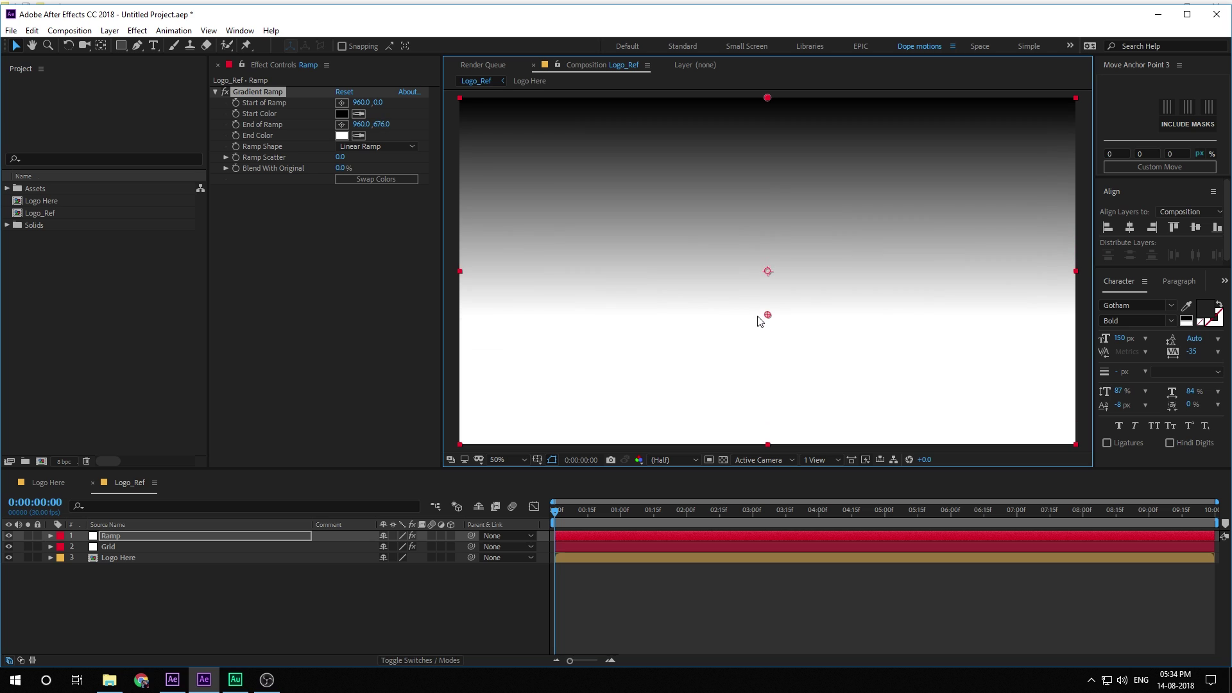
pyautogui.moveTo(764, 94); pyautogui.dragTo(764, 215)
pyautogui.moveTo(767, 315); pyautogui.dragTo(768, 331)
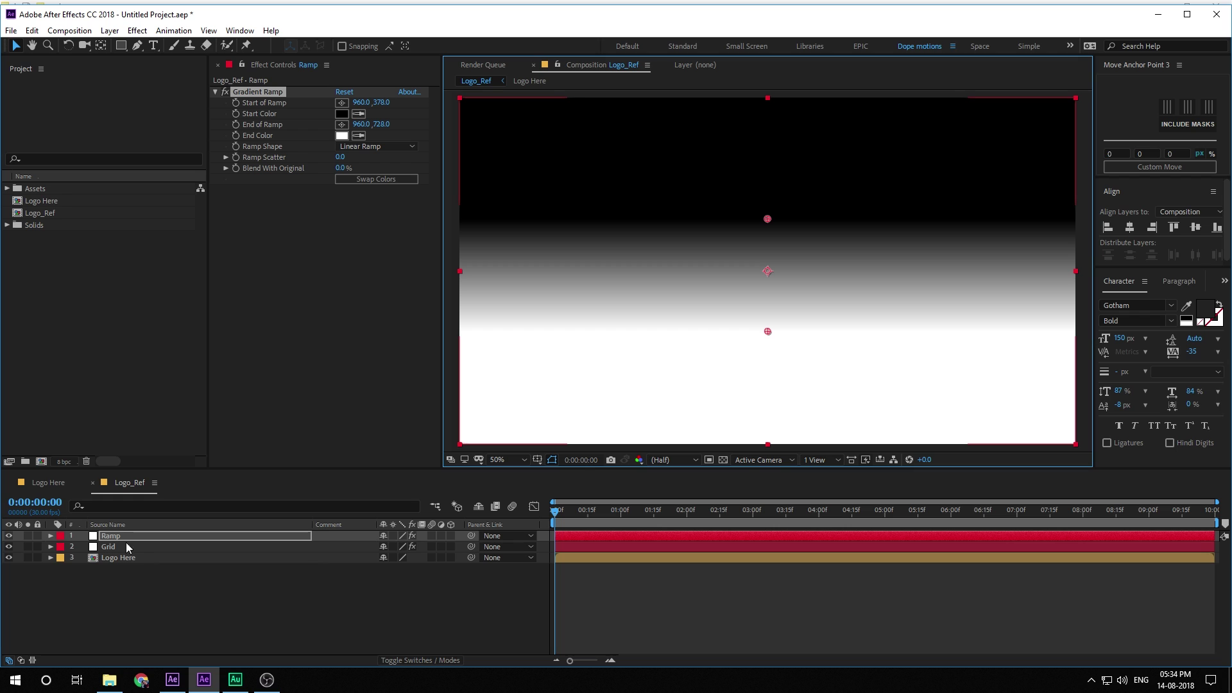
pyautogui.click(168, 547)
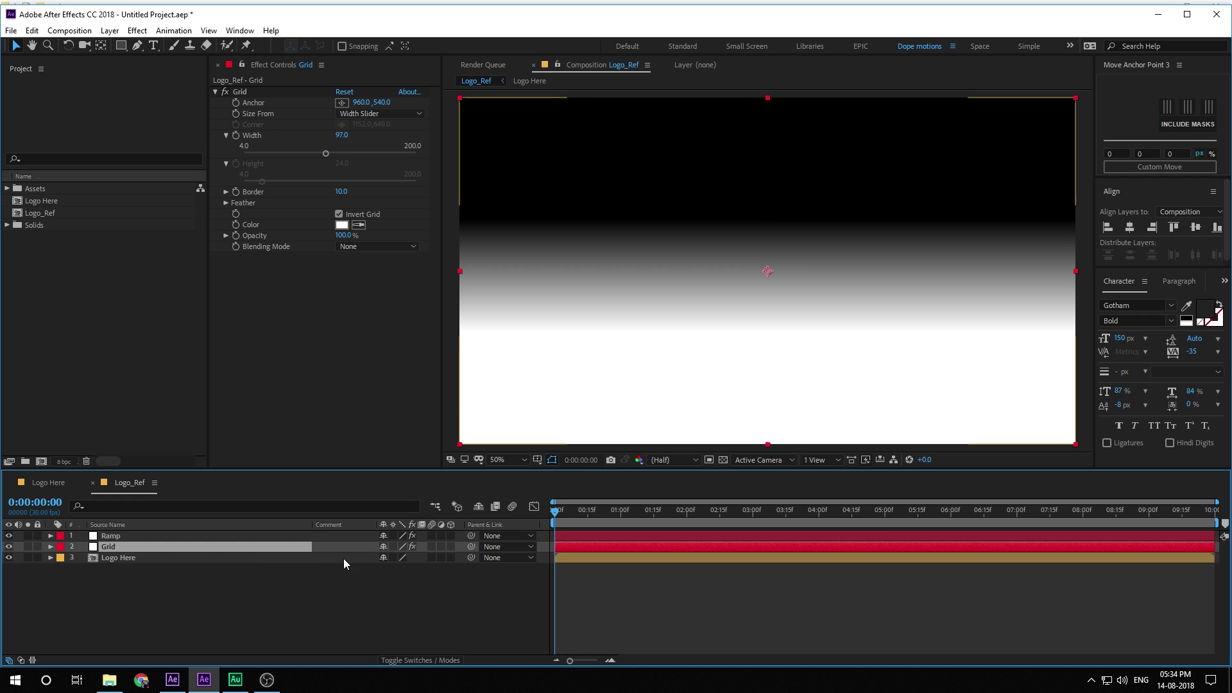
# Set Grid to Screen mode, preserve transparency, and use Ramp as a Luma Inverted Matte.
pyautogui.click(413, 660)
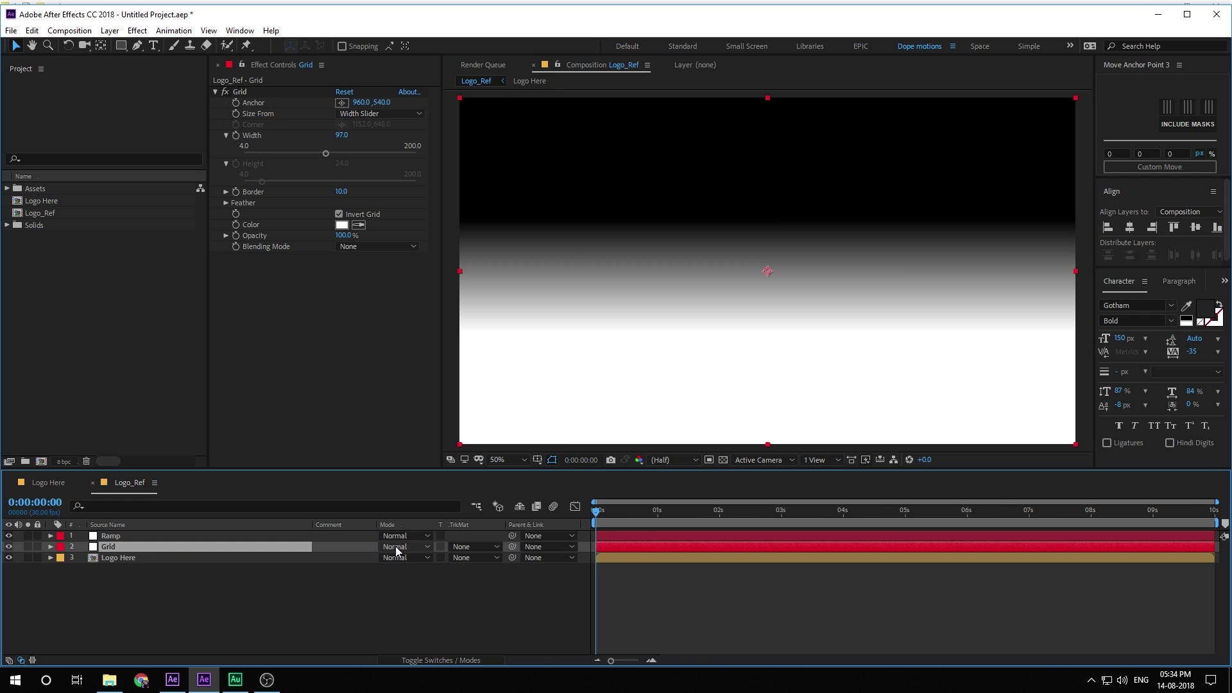
pyautogui.click(396, 546)
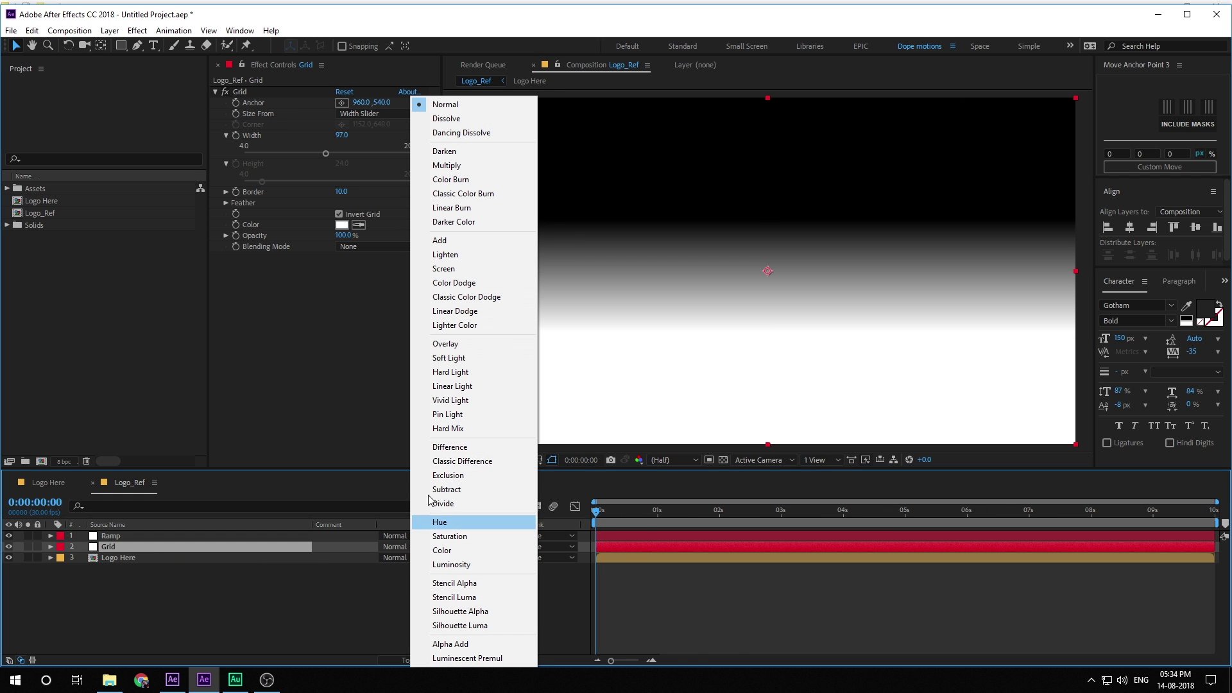
pyautogui.click(454, 269)
pyautogui.click(440, 546)
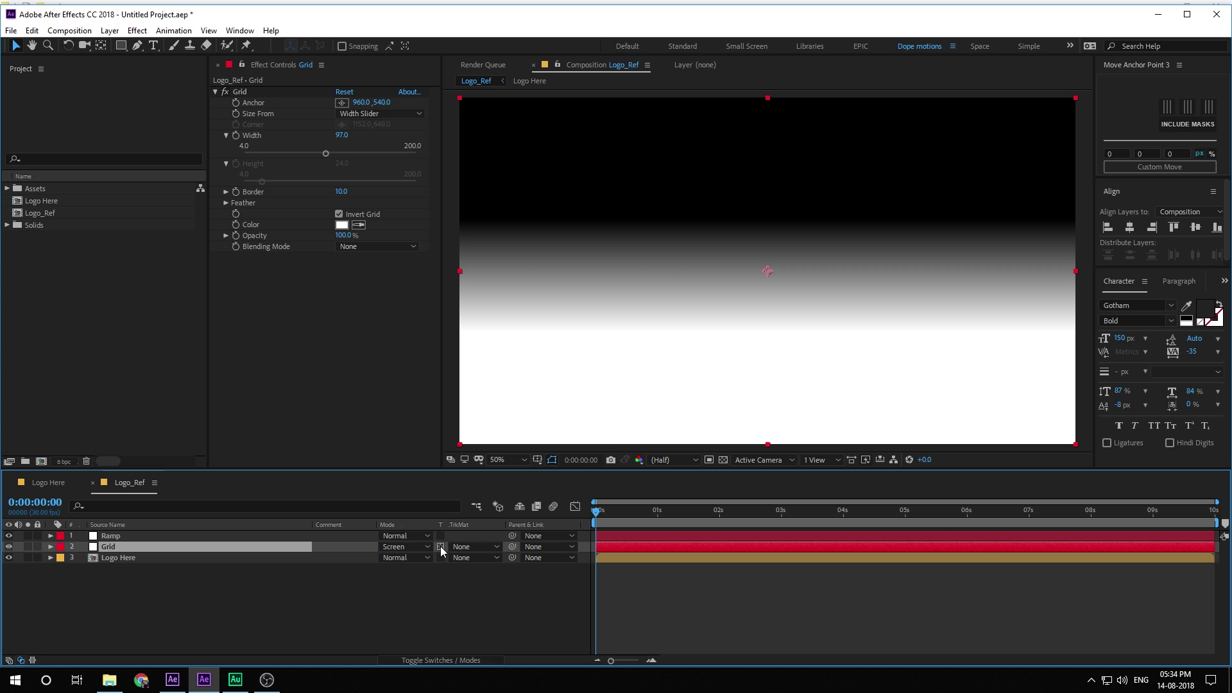
pyautogui.click(473, 550)
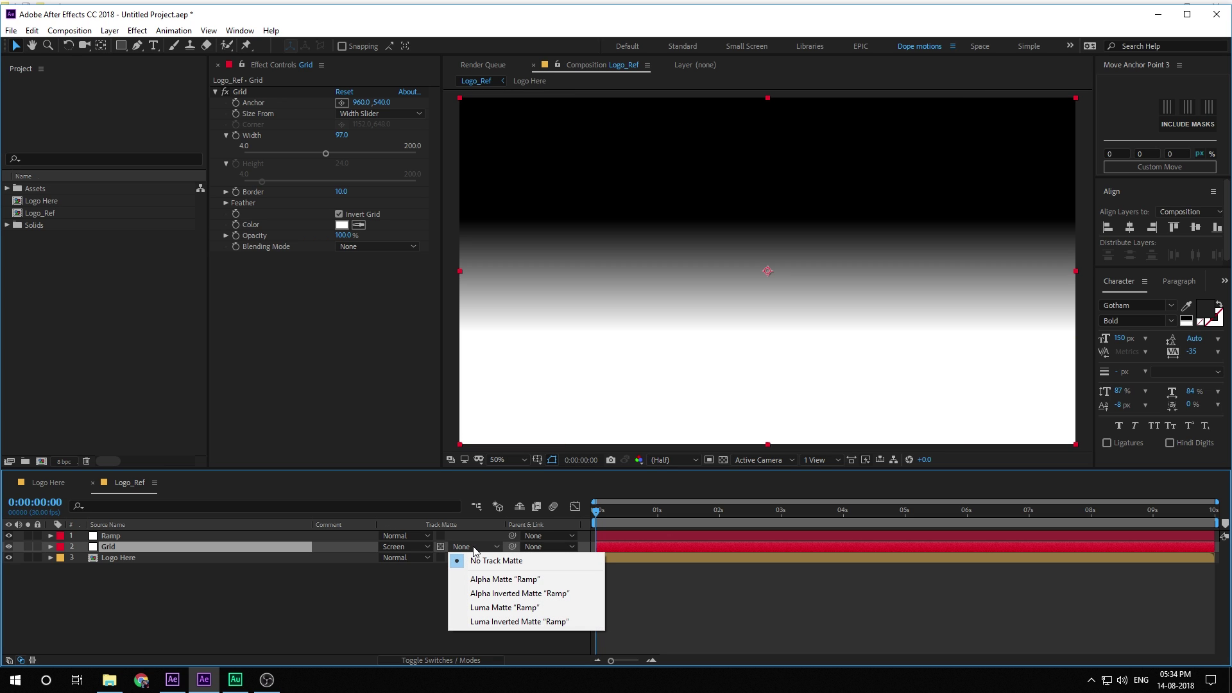
pyautogui.click(488, 621)
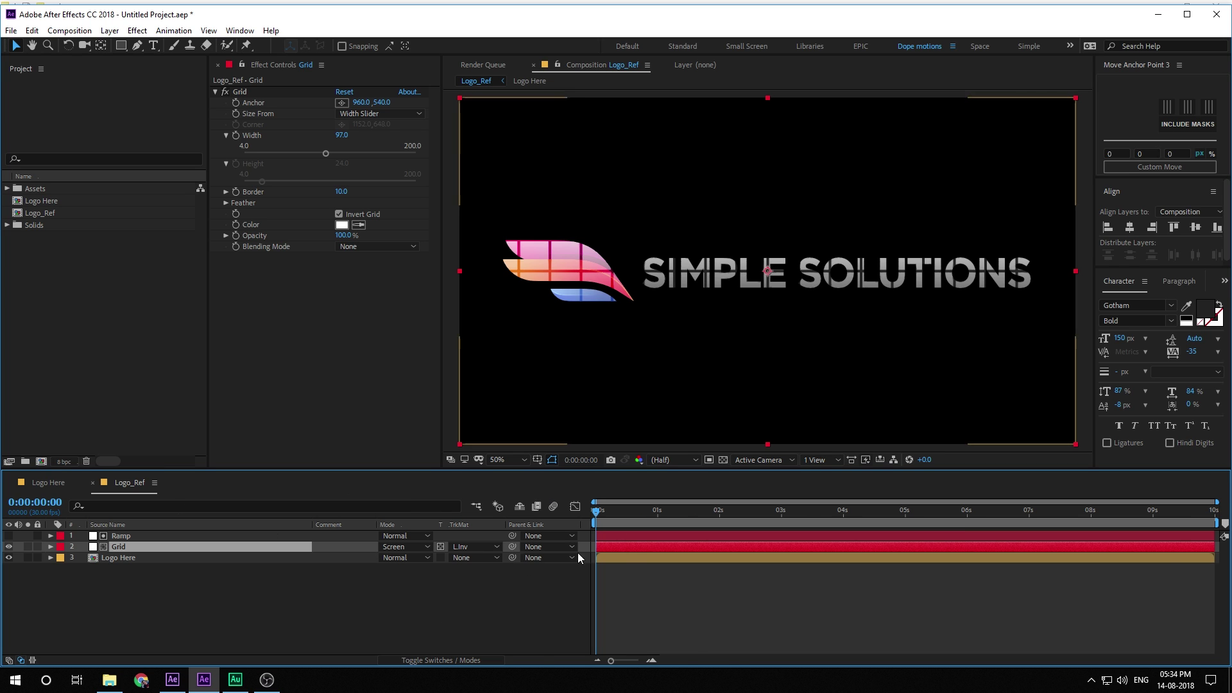
# At 0:00:01:08, lower Grid opacity to 26% and reduce grid width to 72.
pyautogui.moveTo(623, 509); pyautogui.dragTo(674, 513)
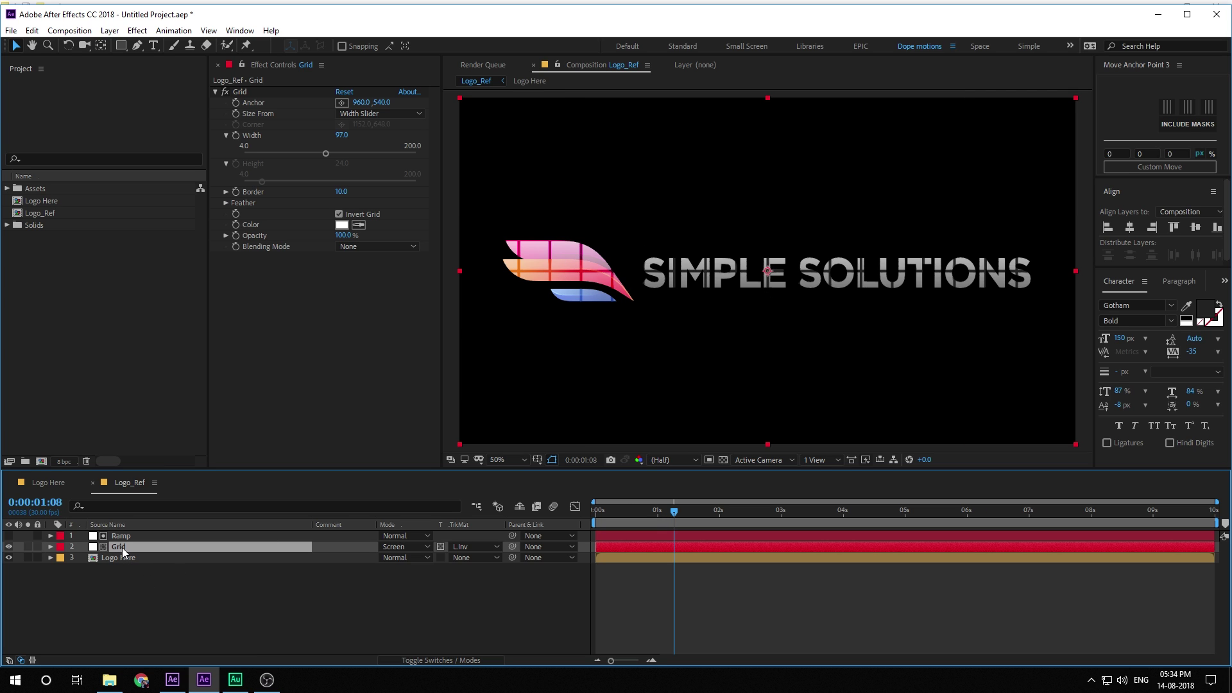
pyautogui.press('t')
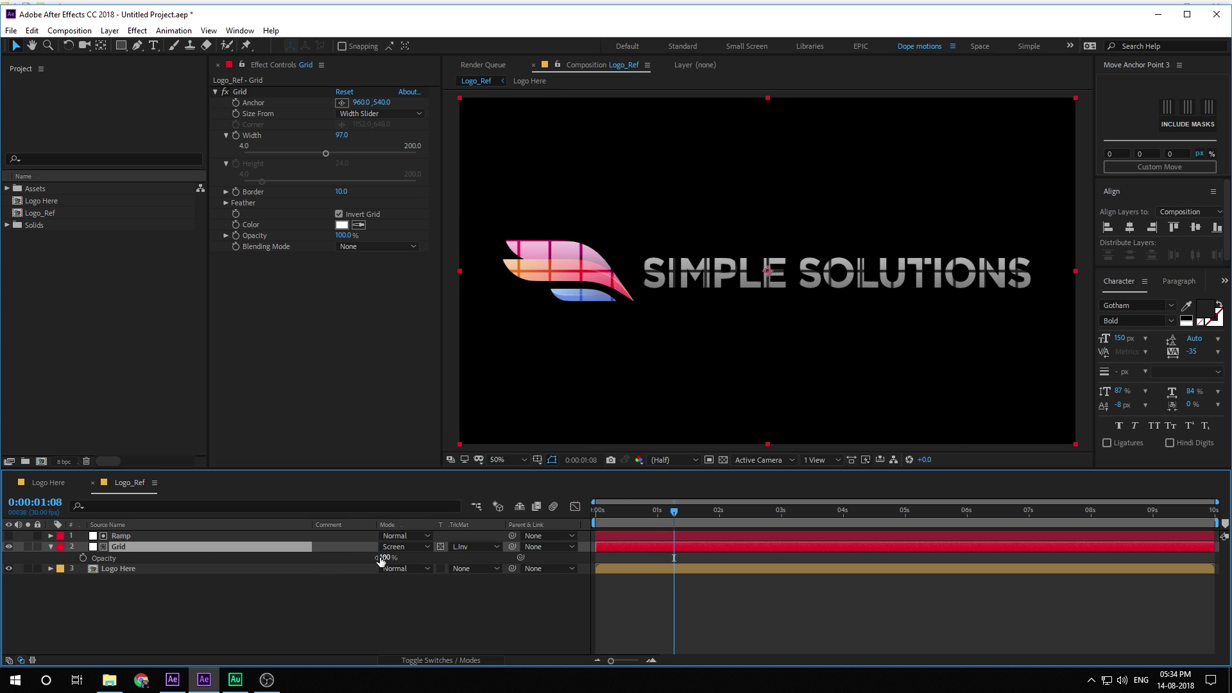
pyautogui.moveTo(387, 558); pyautogui.dragTo(345, 568)
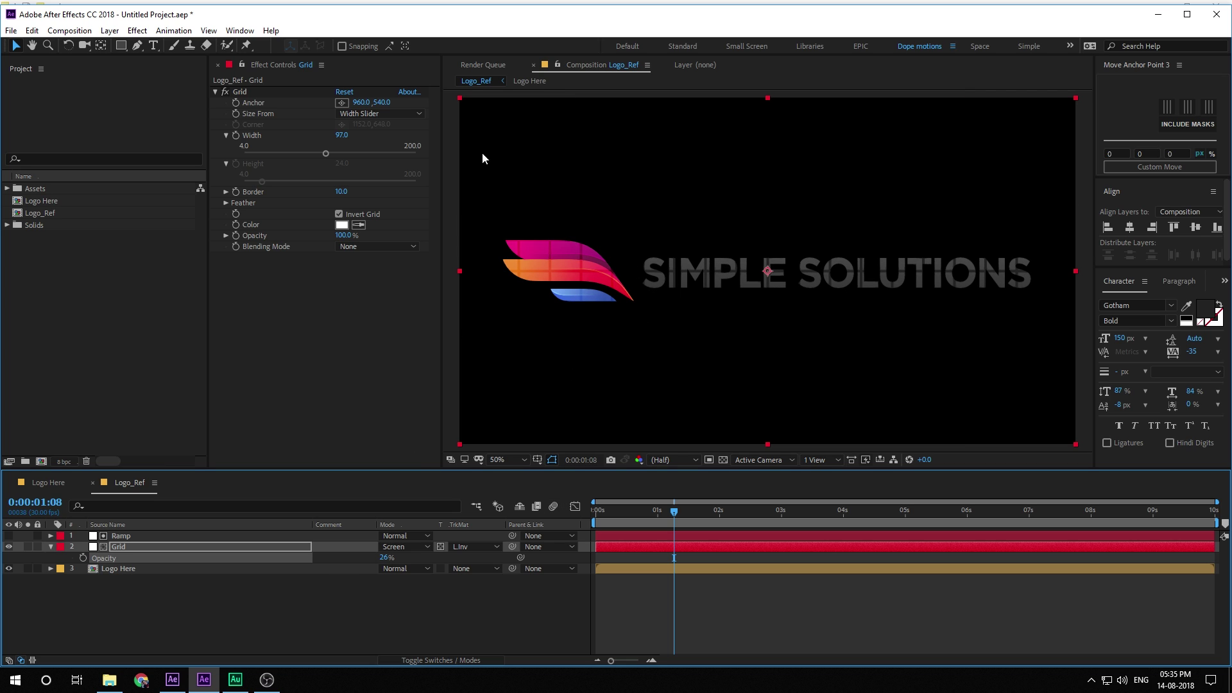
pyautogui.moveTo(340, 135); pyautogui.dragTo(323, 139)
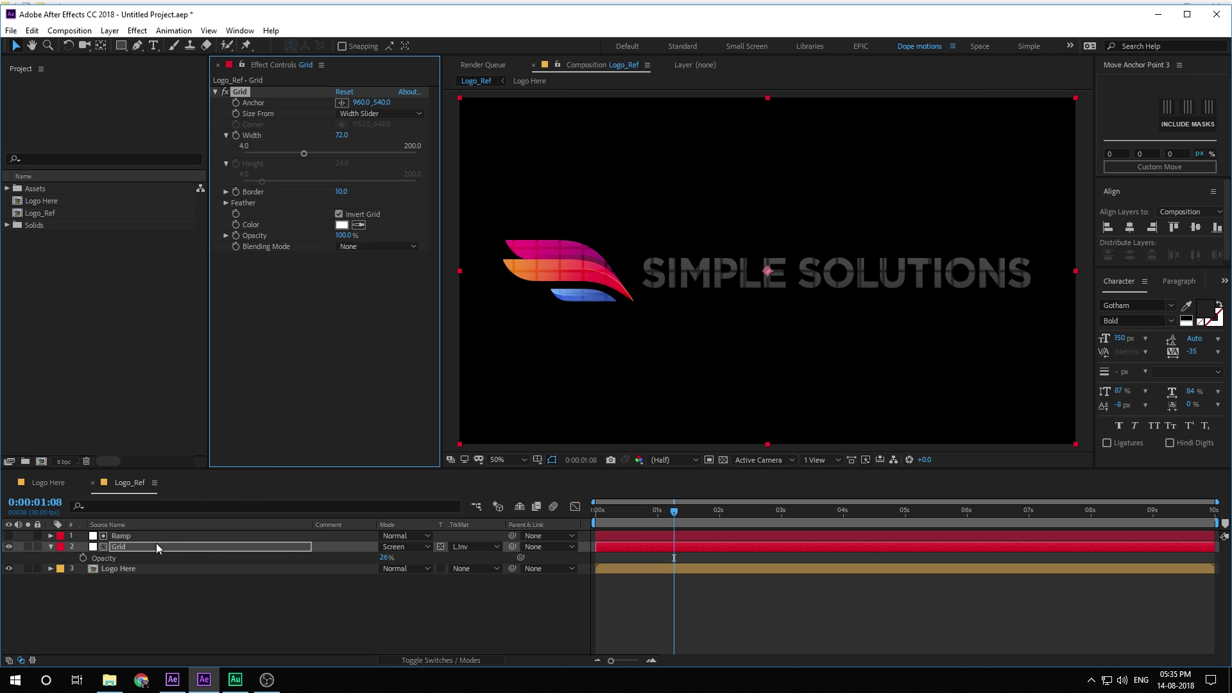
# Rotate the Grid layer to -3°.
pyautogui.press('r')
pyautogui.click(397, 557)
pyautogui.write('-3')
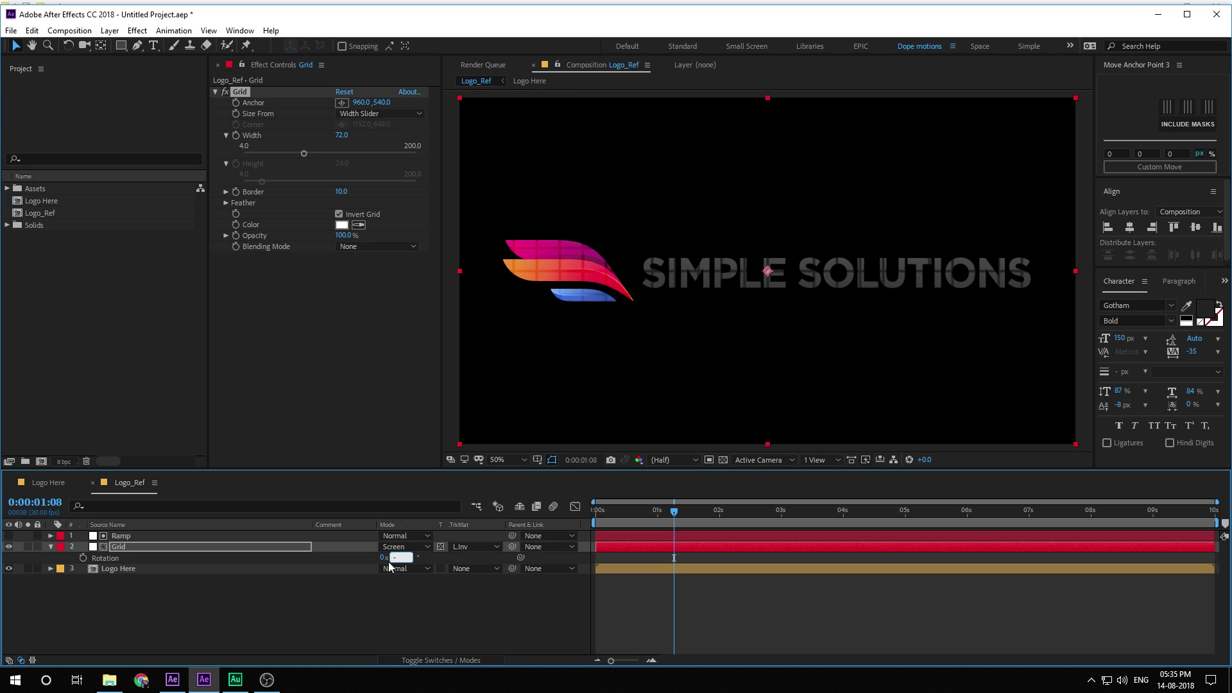
pyautogui.click(360, 626)
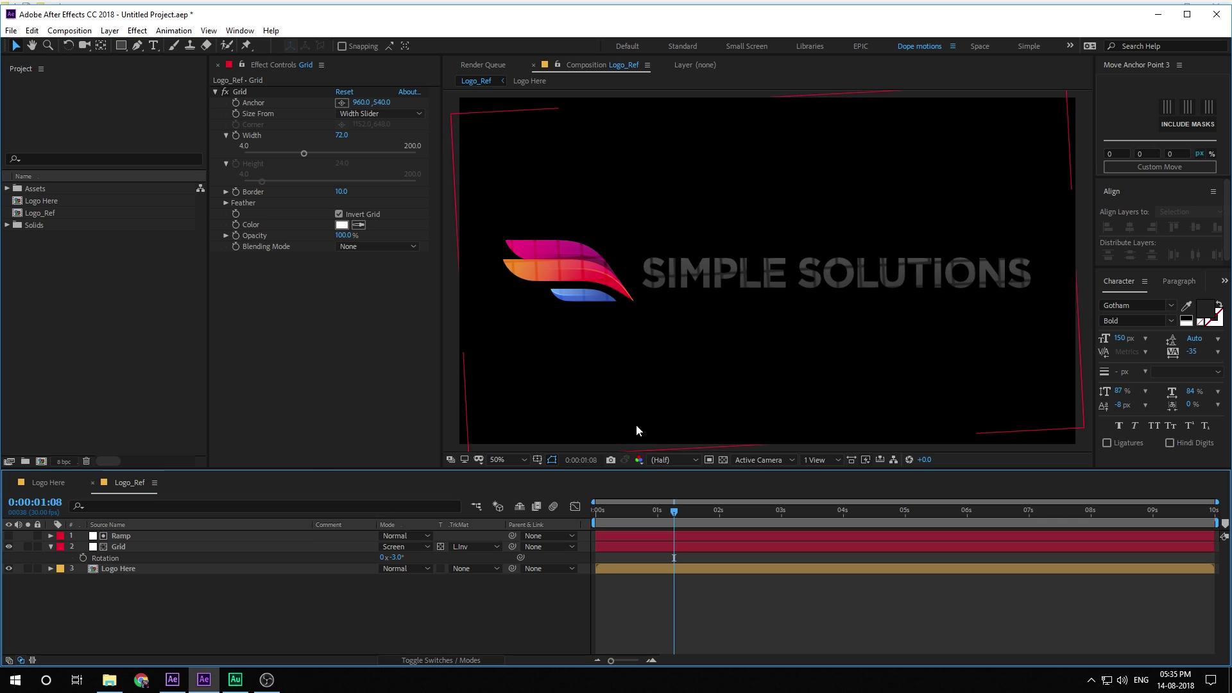
# Set the Grid layer's opacity to 20%.
pyautogui.click(217, 545)
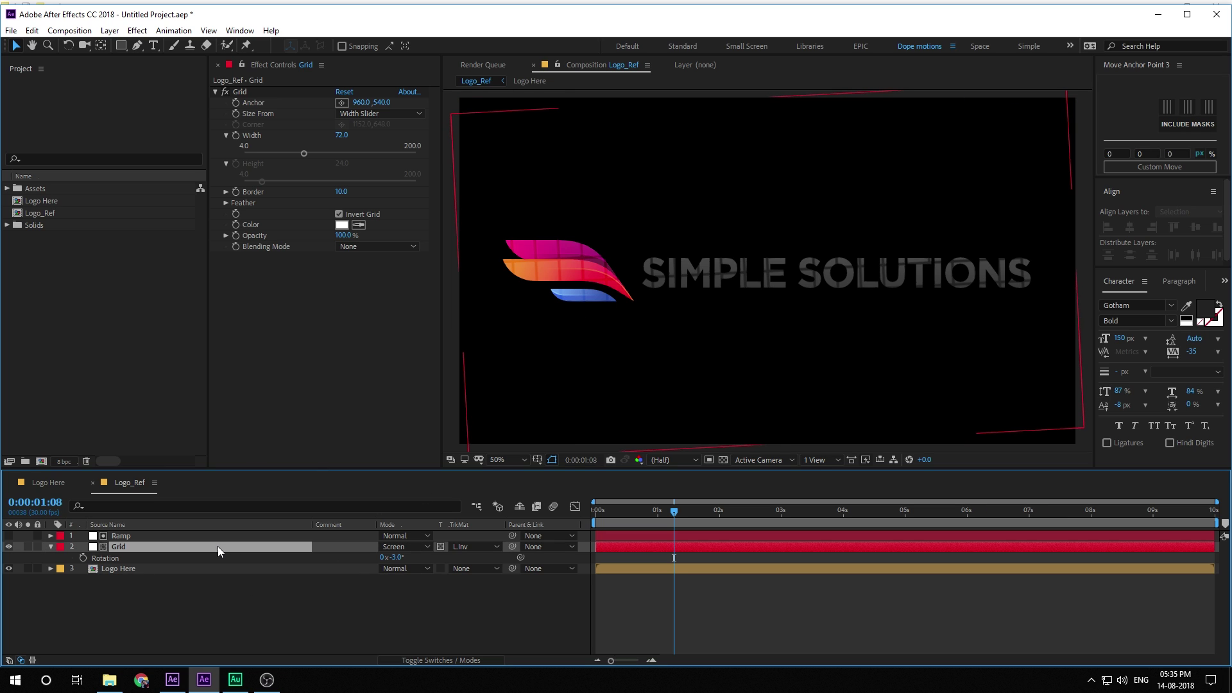
pyautogui.press('t')
pyautogui.click(387, 558)
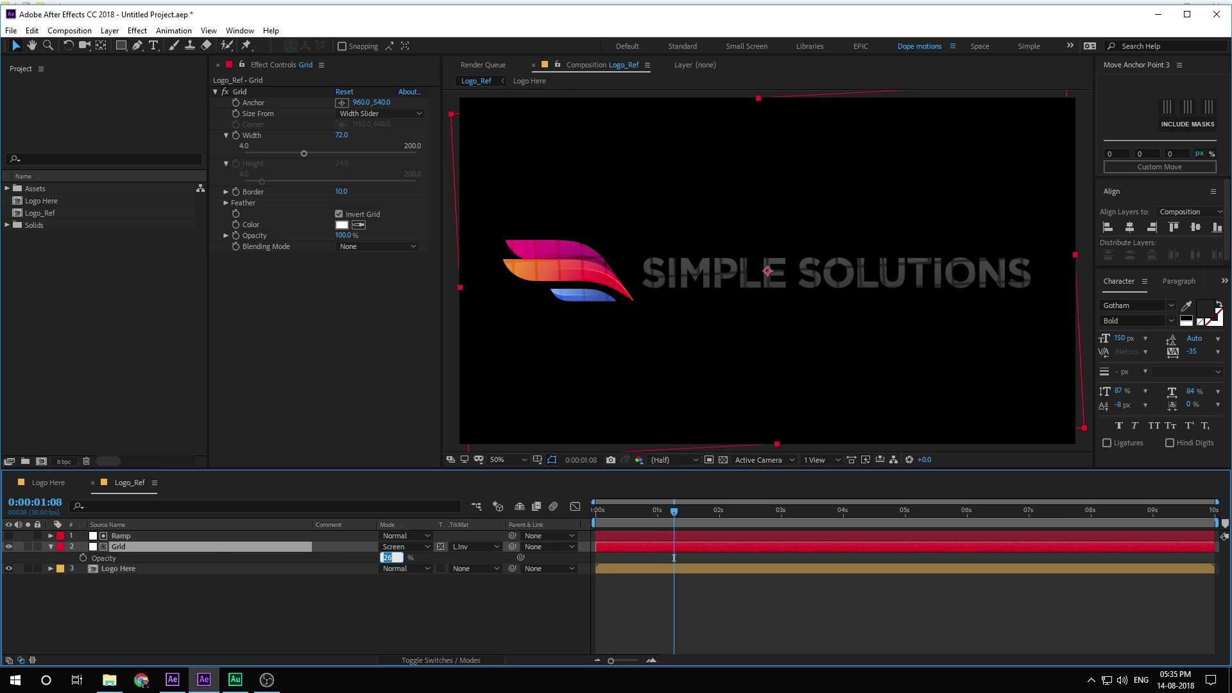
pyautogui.write('2')
pyautogui.click(358, 603)
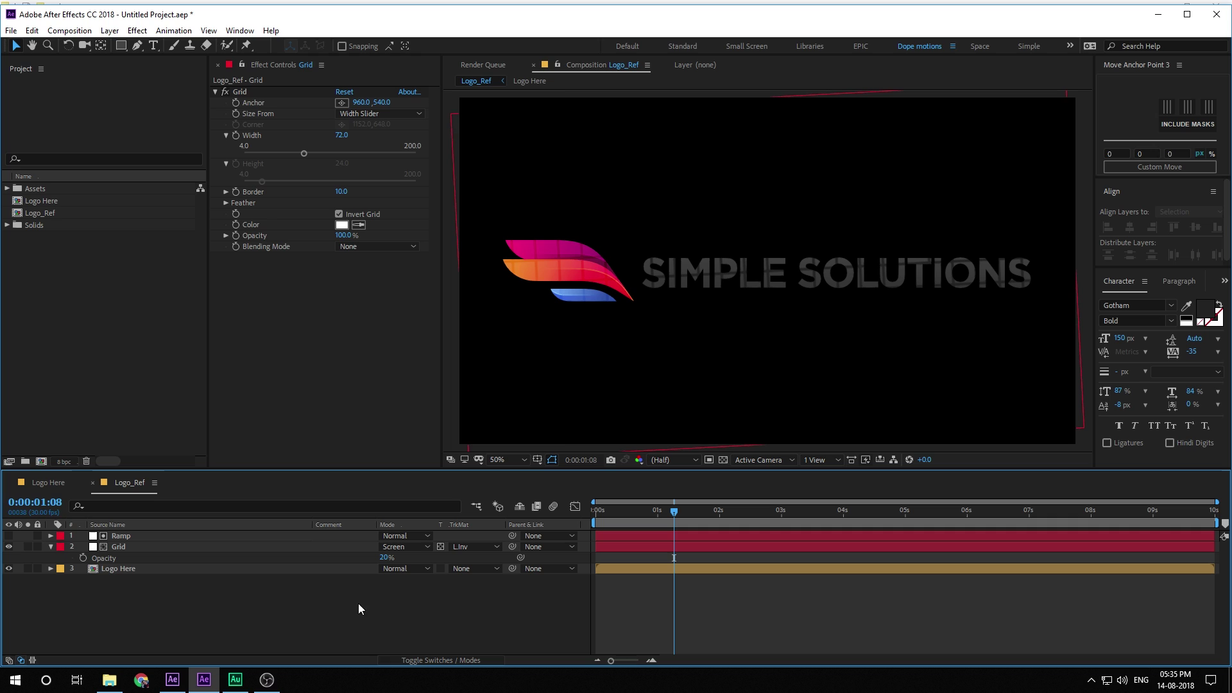
pyautogui.click(154, 535)
# Adjust the Gradient Ramp points to run from 938,390 to 944,662.
pyautogui.click(260, 92)
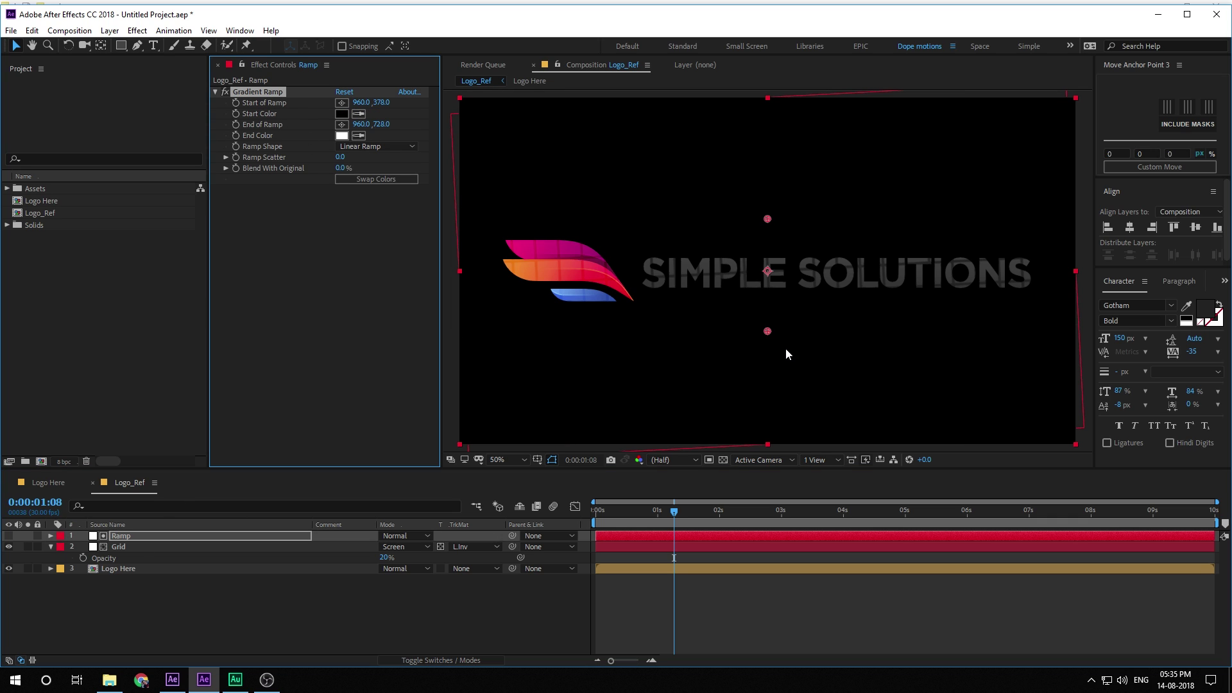
pyautogui.moveTo(768, 332)
pyautogui.mouseDown()
pyautogui.moveTo(764, 294)
pyautogui.moveTo(762, 311)
pyautogui.mouseUp()
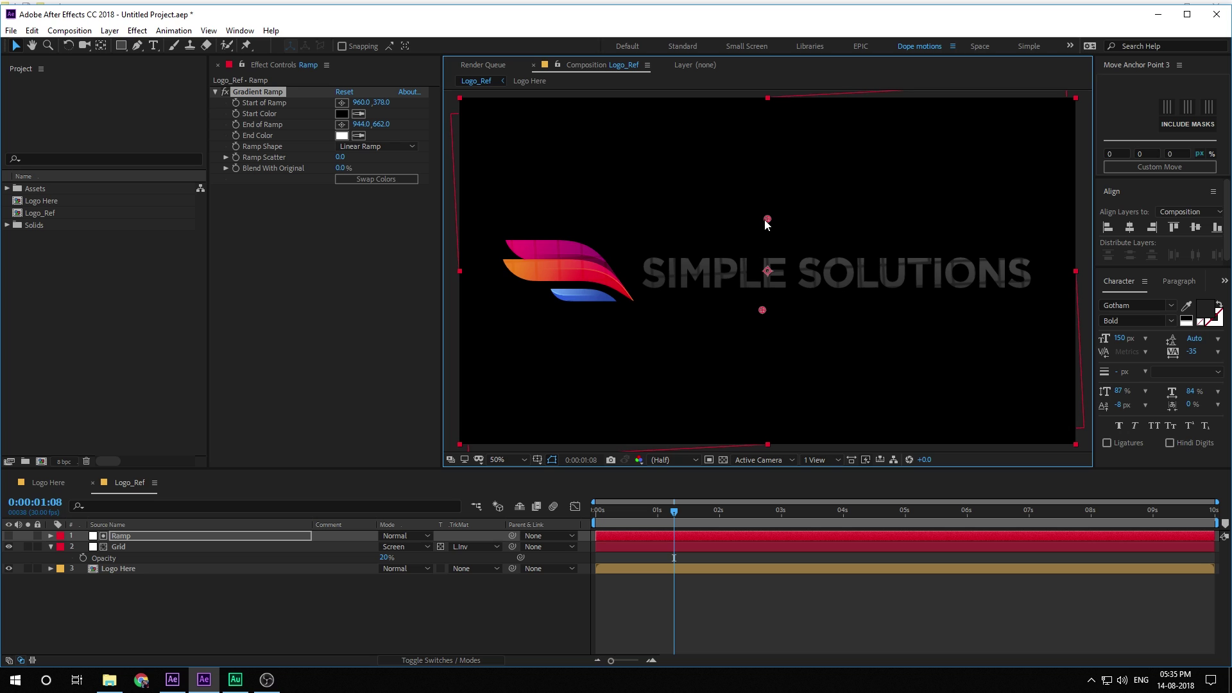
pyautogui.moveTo(764, 220)
pyautogui.mouseDown()
pyautogui.moveTo(760, 242)
pyautogui.moveTo(755, 213)
pyautogui.moveTo(761, 228)
pyautogui.mouseUp()
pyautogui.click(233, 626)
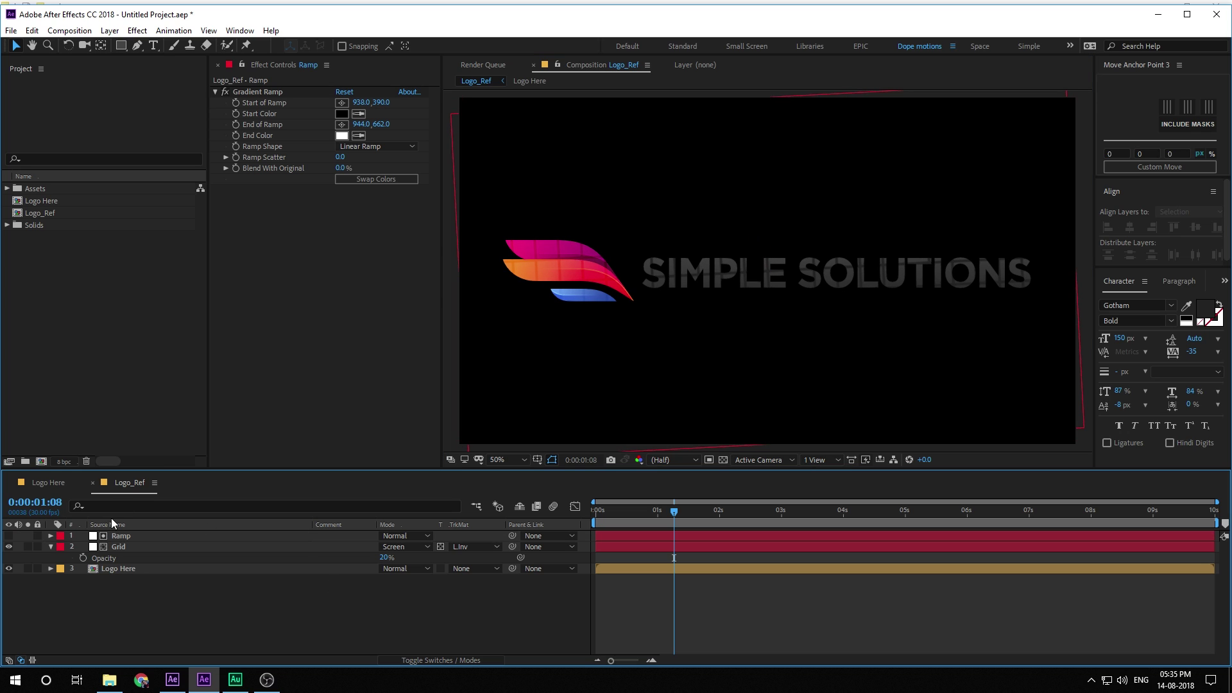
pyautogui.click(51, 546)
pyautogui.press(',')
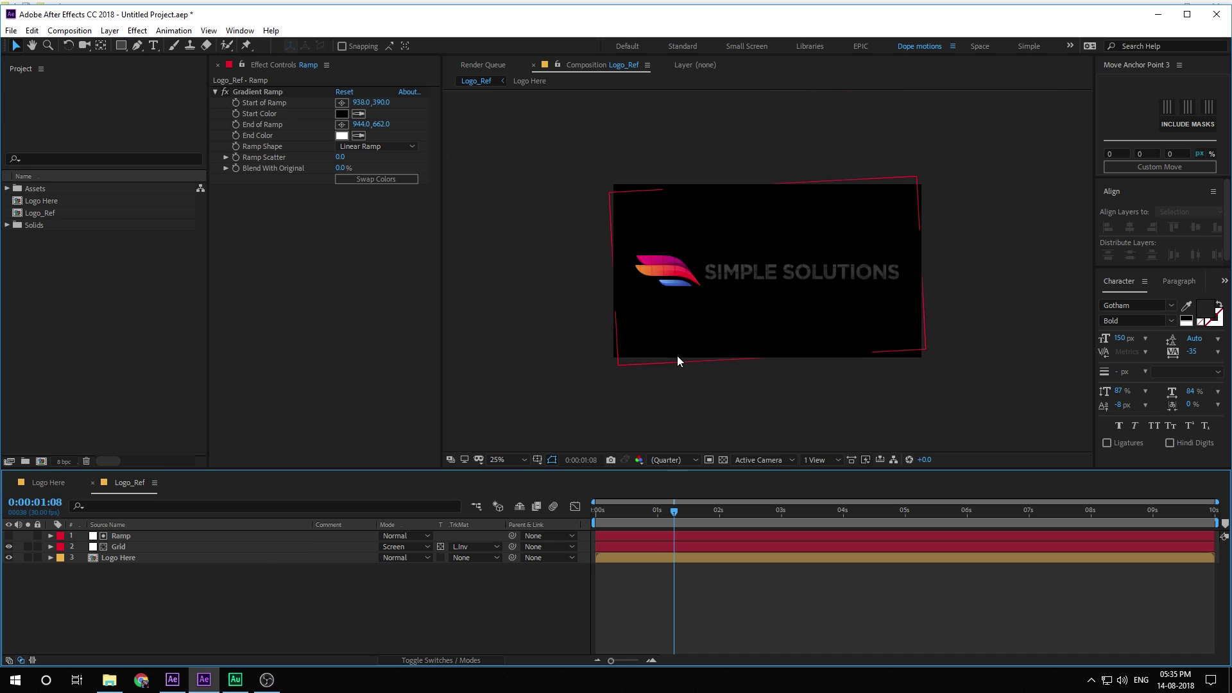
pyautogui.press('.')
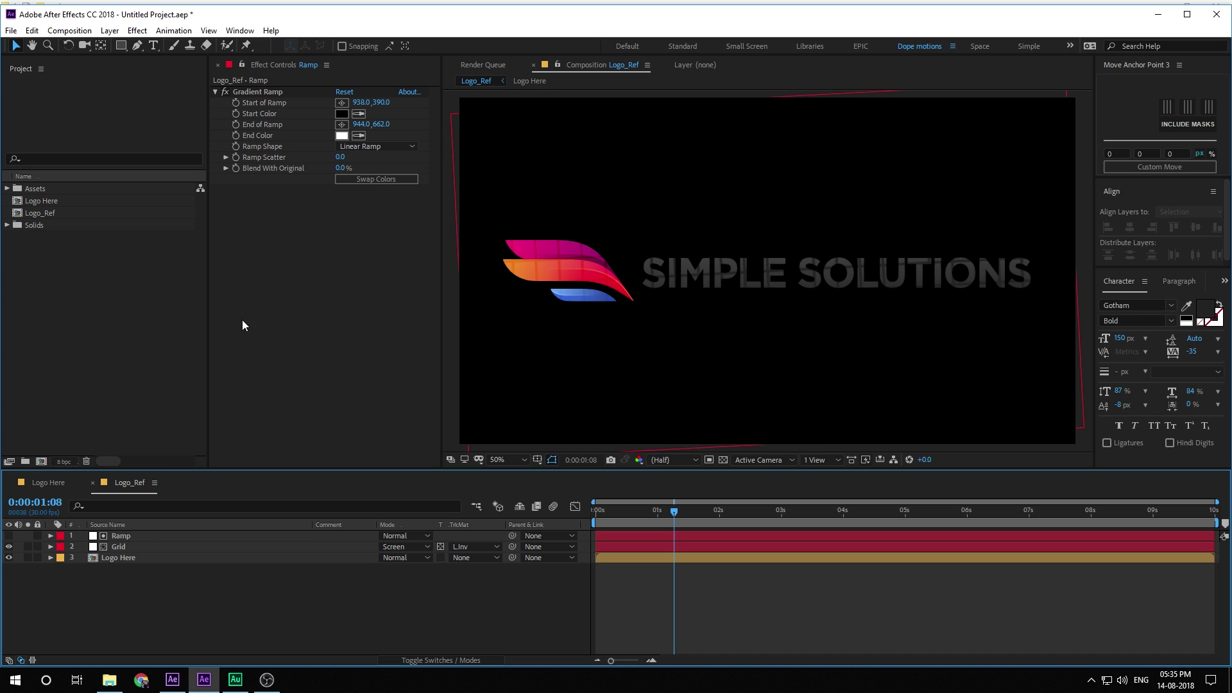
pyautogui.click(90, 253)
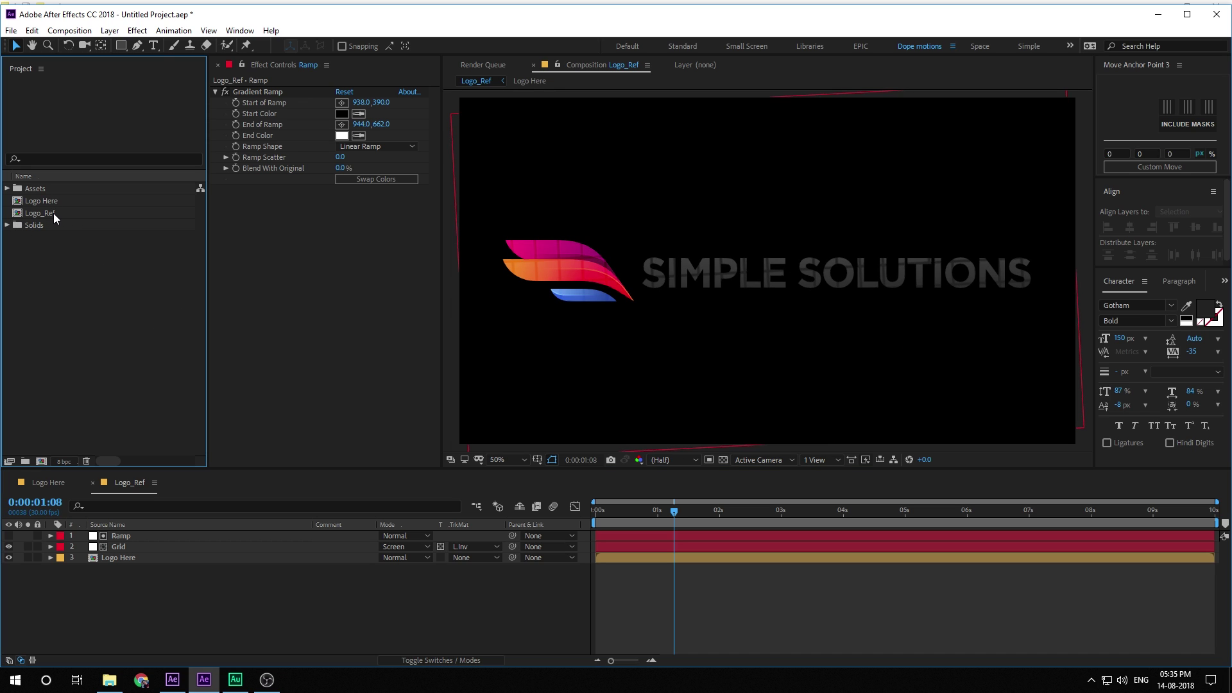
# Nest Logo_Ref into a new composition and rename it 'Logo Comp'.
pyautogui.moveTo(53, 213); pyautogui.dragTo(41, 460)
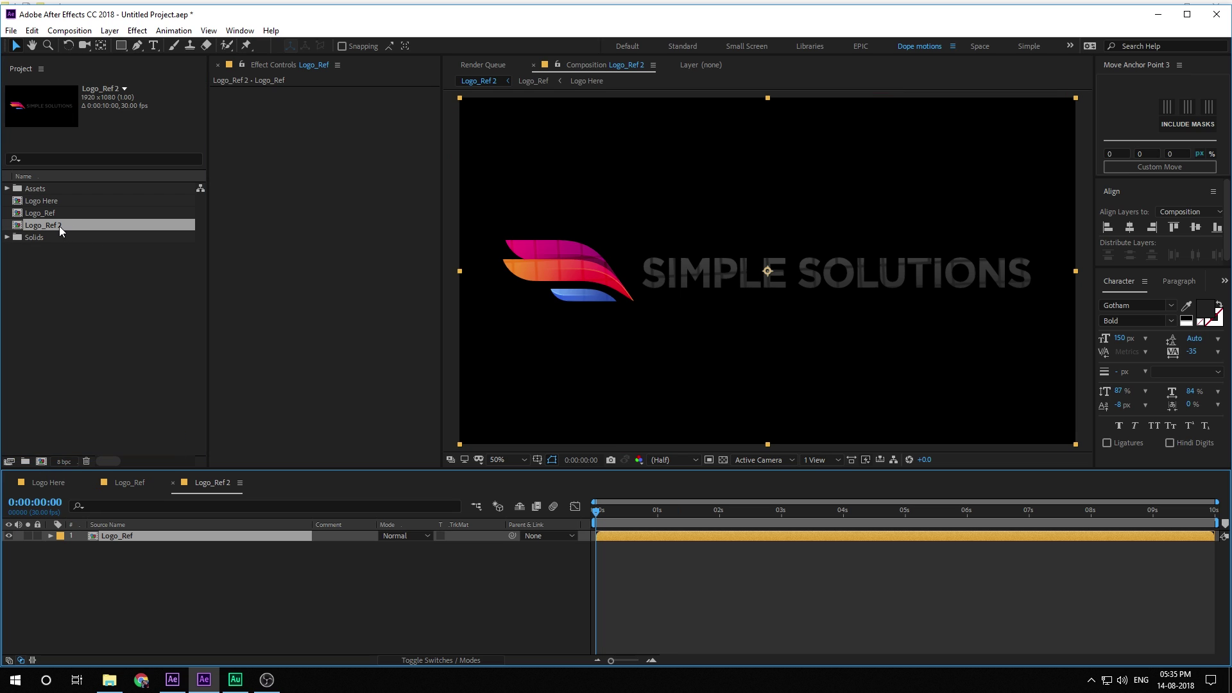
pyautogui.press('Return')
pyautogui.click(59, 226)
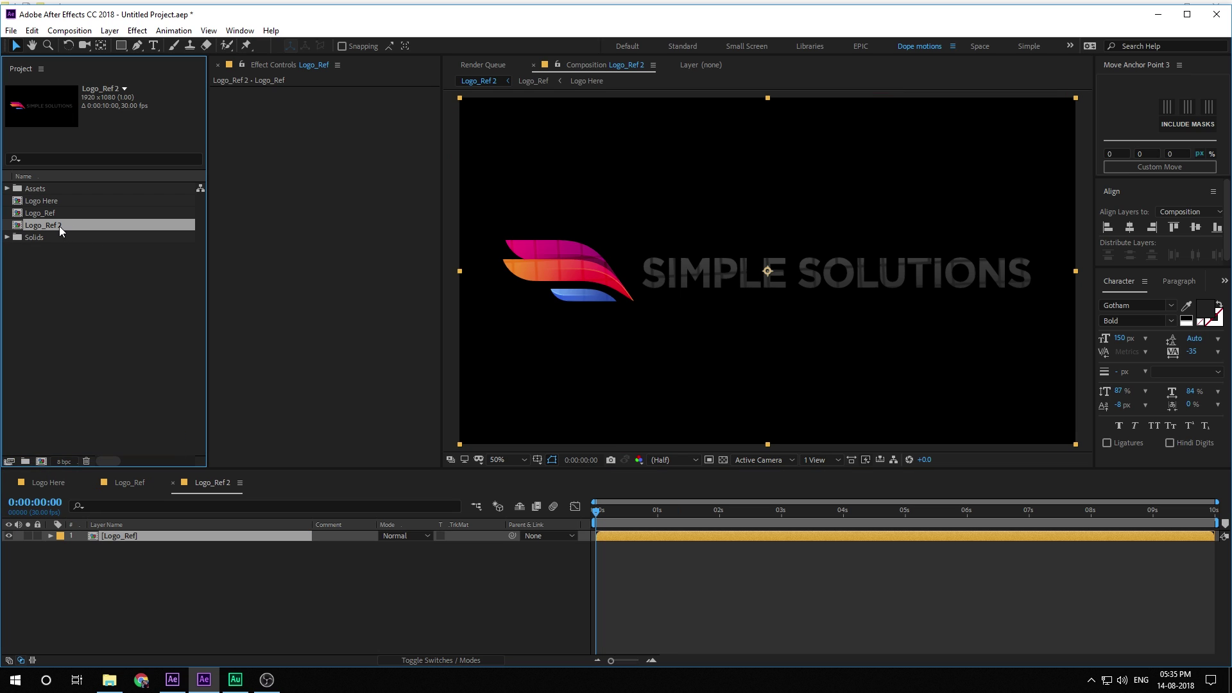
pyautogui.press('Return')
pyautogui.write('L')
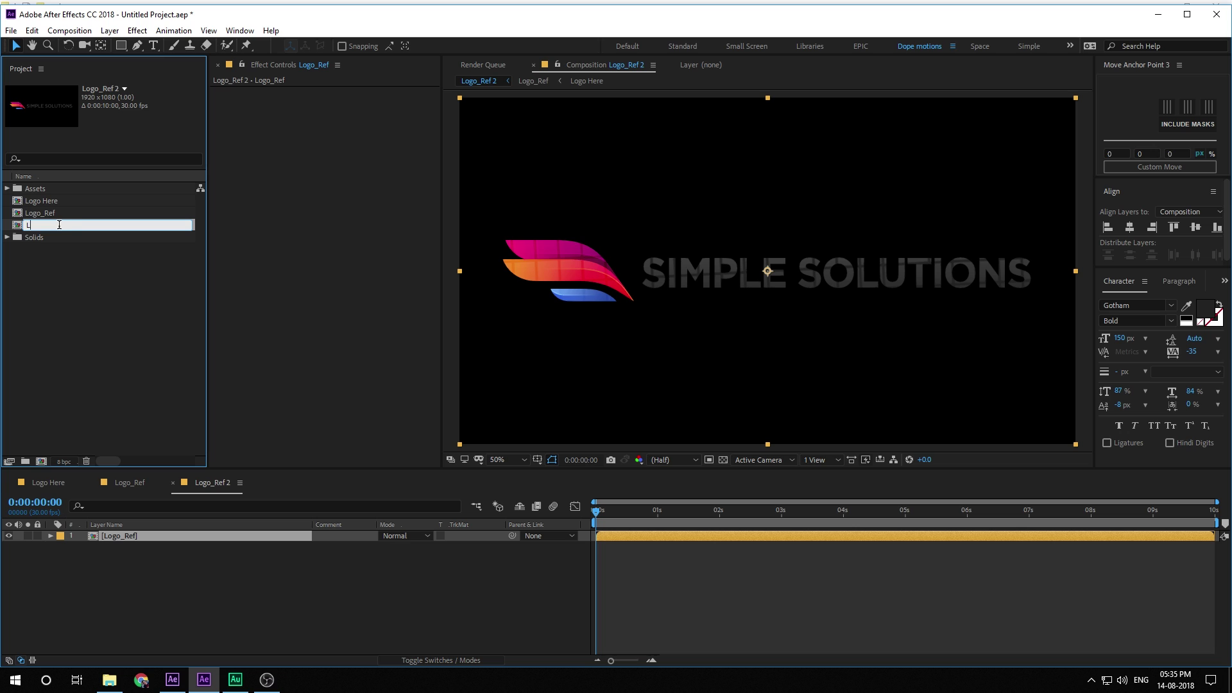
pyautogui.write('ogo Comp')
pyautogui.click(106, 301)
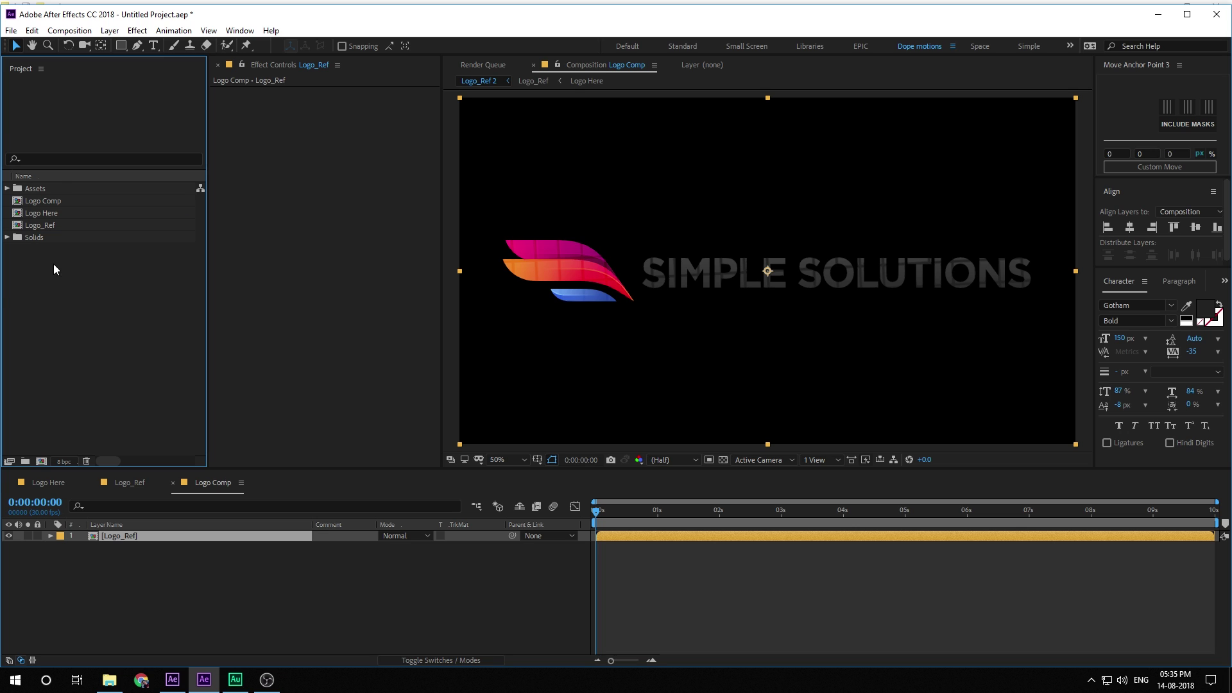
# Apply the Card Dance effect to the Logo_Ref layer in Logo Comp.
pyautogui.click(50, 200)
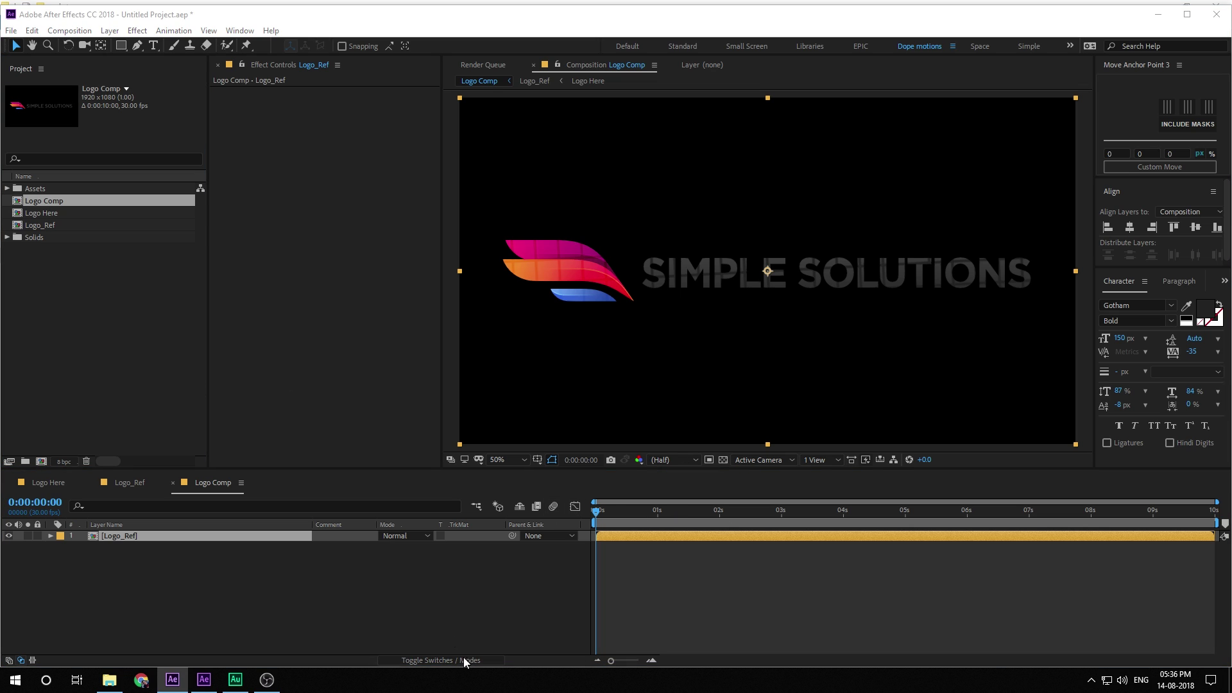
pyautogui.click(156, 562)
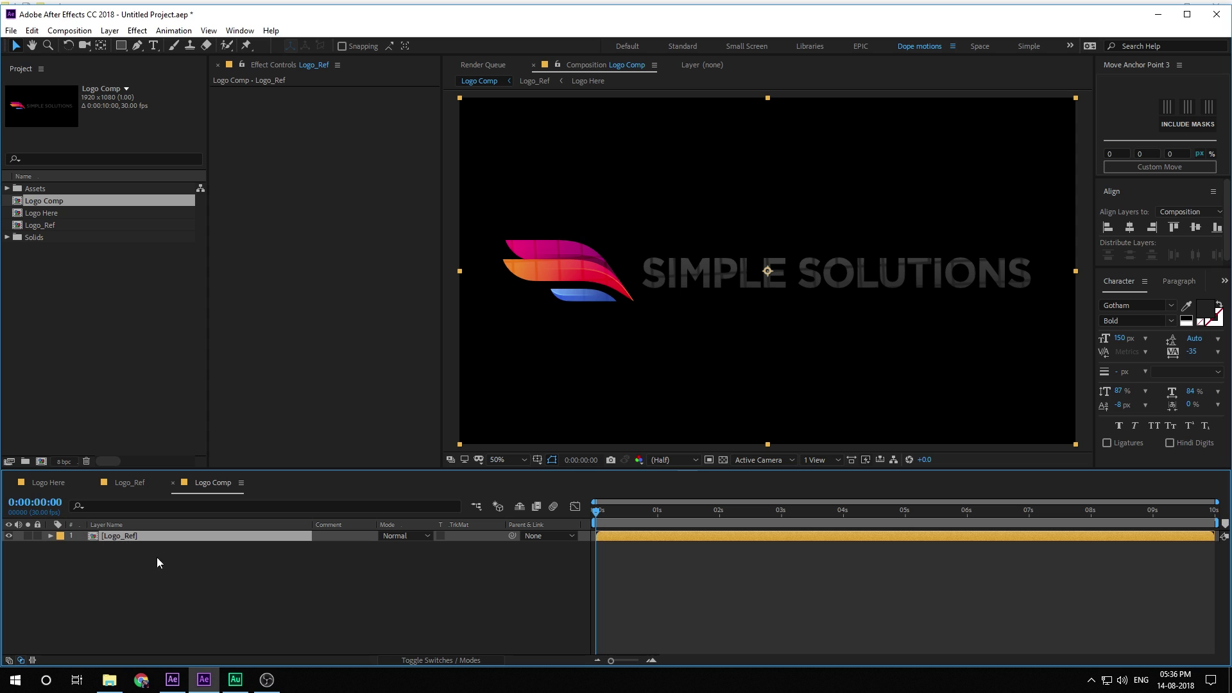
pyautogui.hotkey('ctrl', 'space')
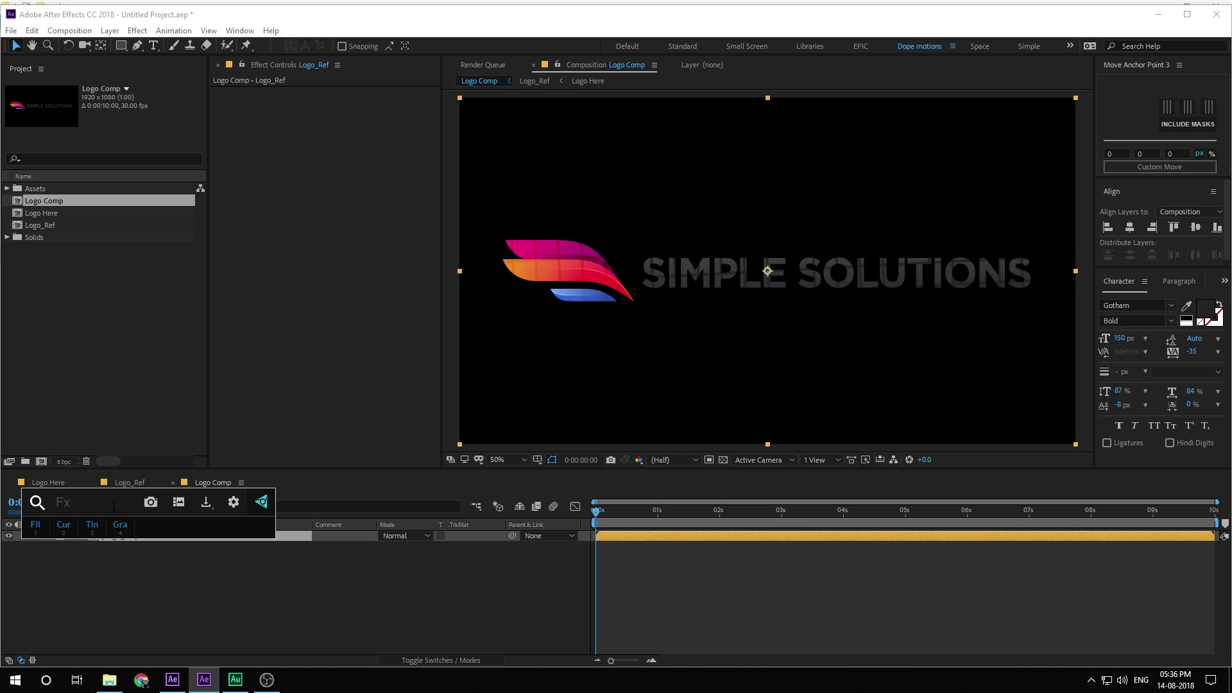
pyautogui.write('car')
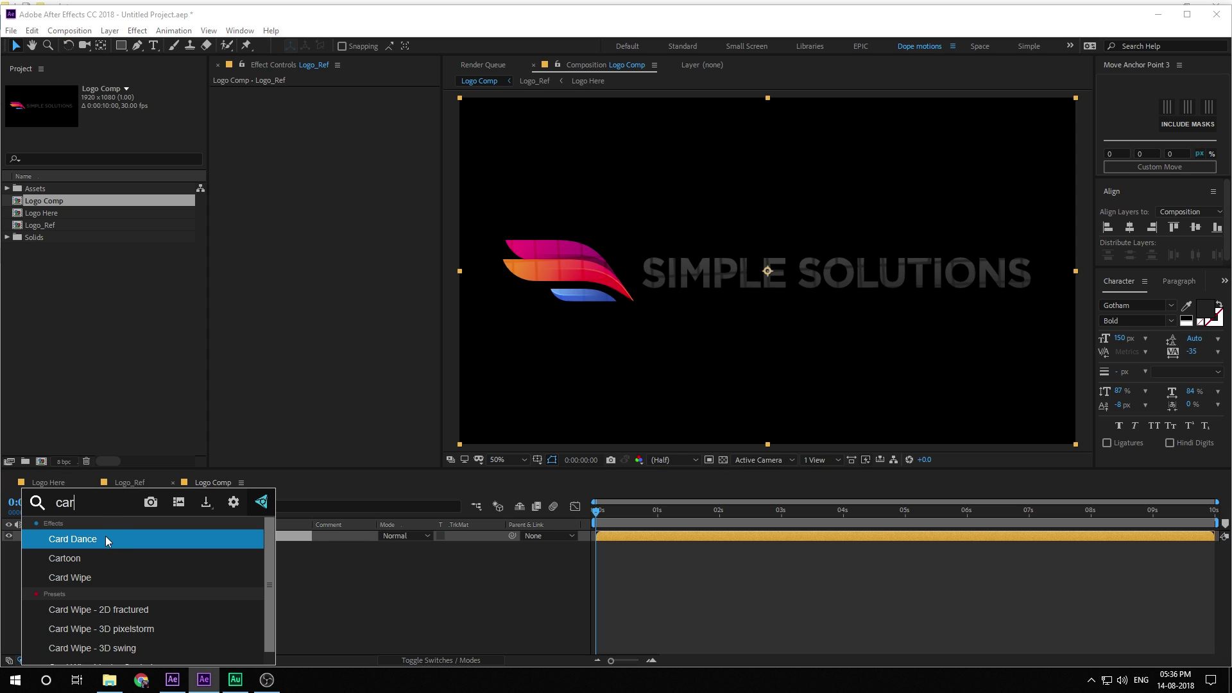
pyautogui.click(105, 539)
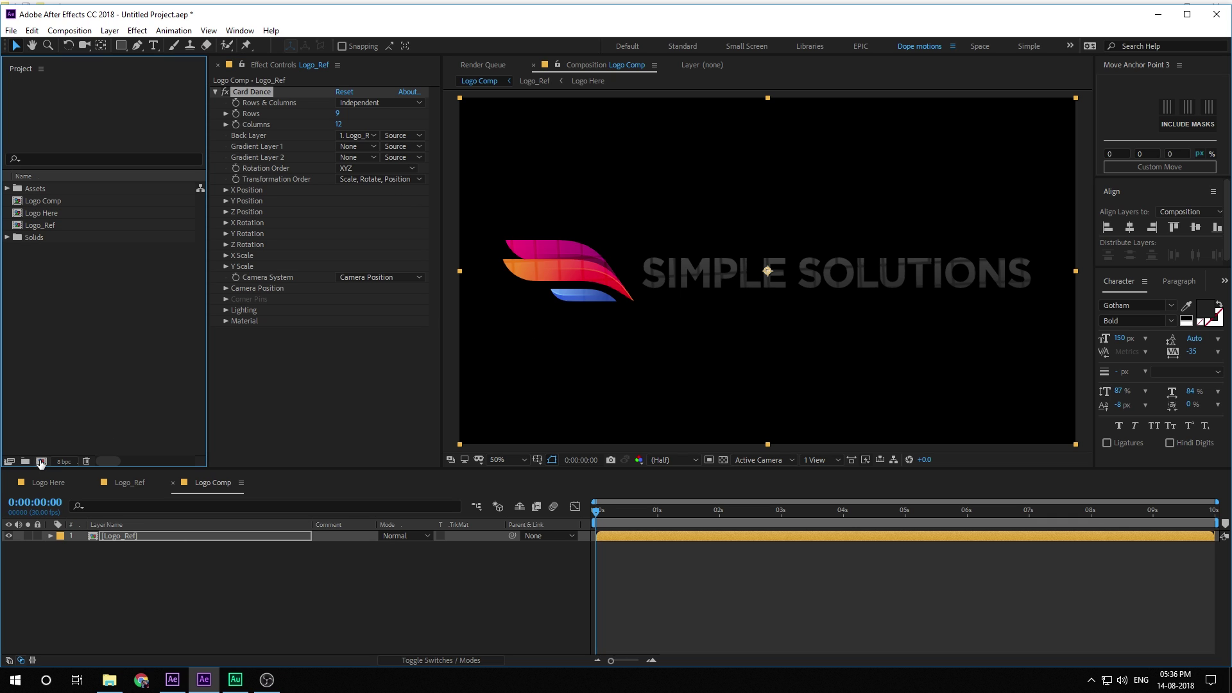
pyautogui.click(41, 461)
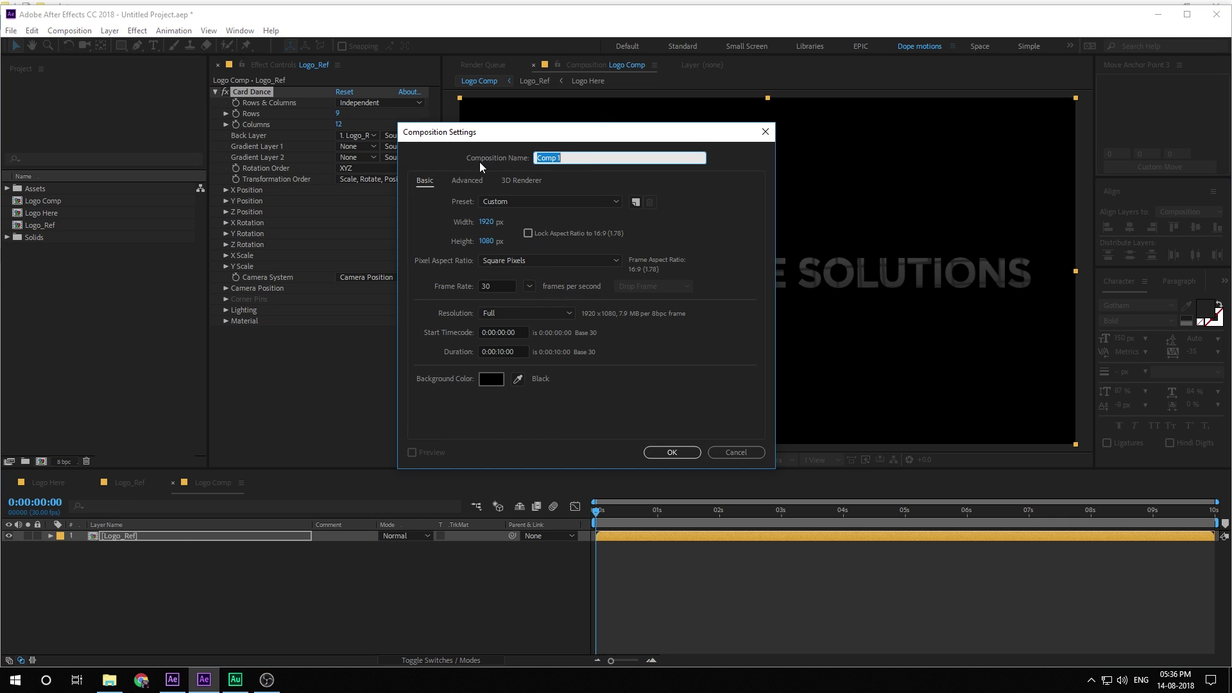
# Create a composition named Fractal containing a white solid named Fractal.
pyautogui.write('Fractal')
pyautogui.click(696, 450)
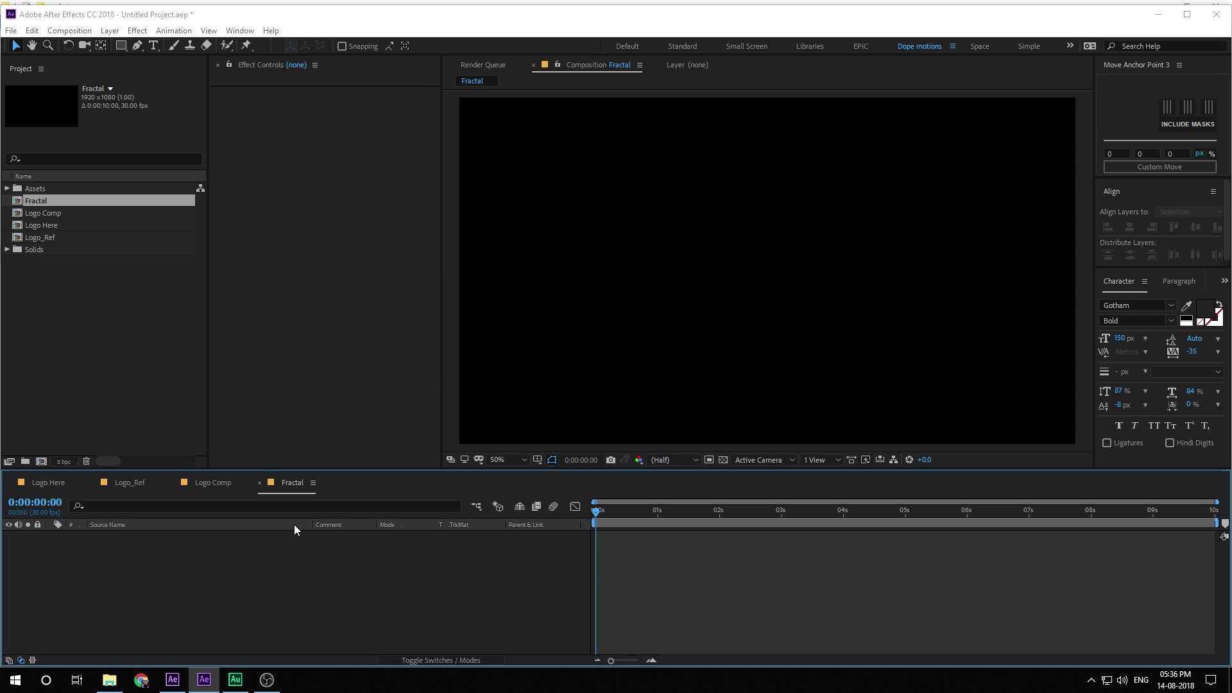
pyautogui.hotkey('ctrl', 'y')
pyautogui.write('Fractal')
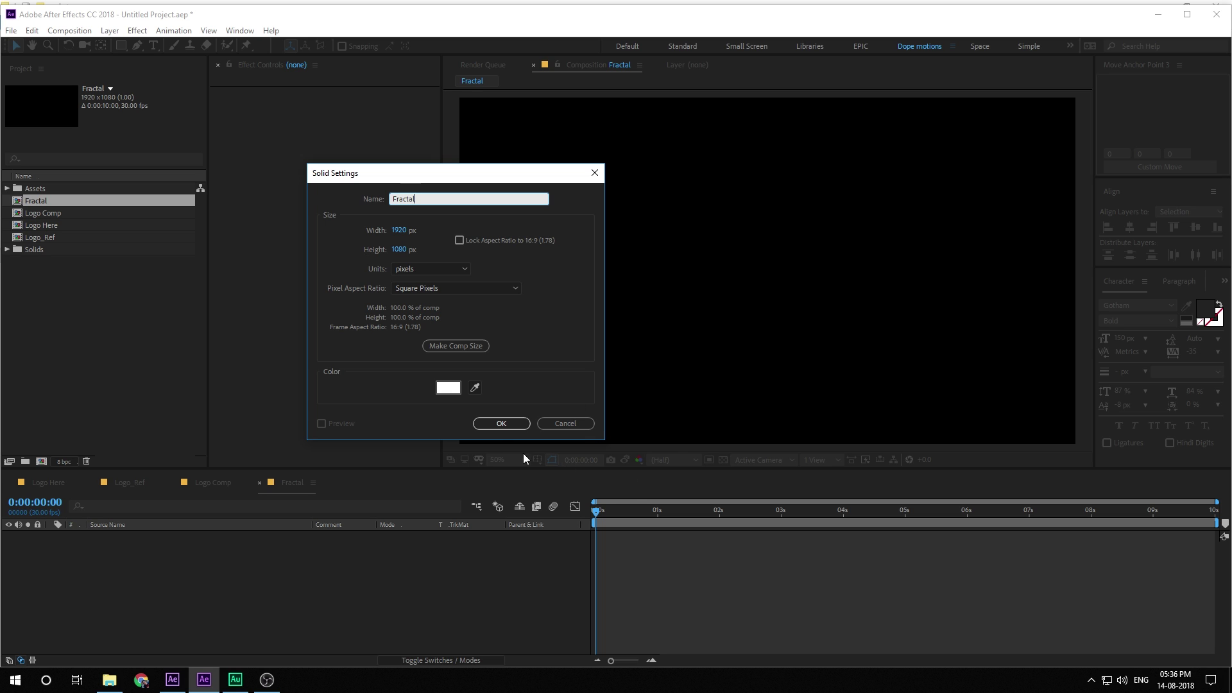
pyautogui.click(509, 422)
# Apply Fractal Noise to the Fractal solid through FX Console.
pyautogui.hotkey('ctrl', 'space')
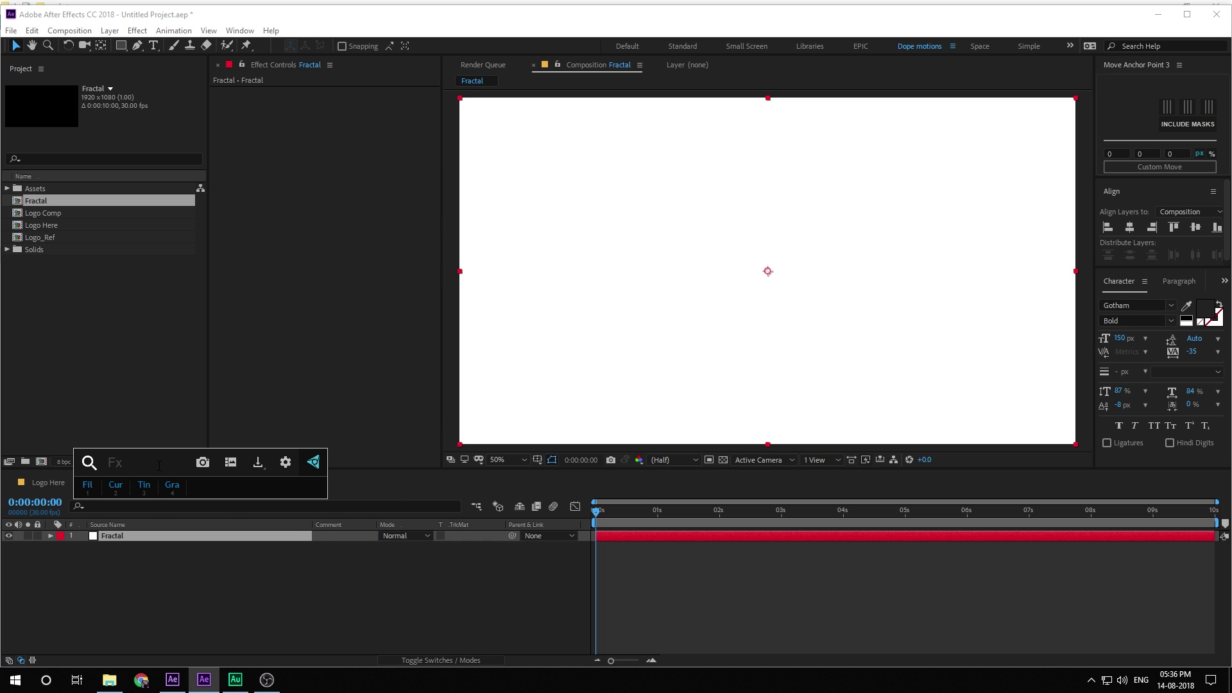
pyautogui.write('fra')
pyautogui.click(161, 514)
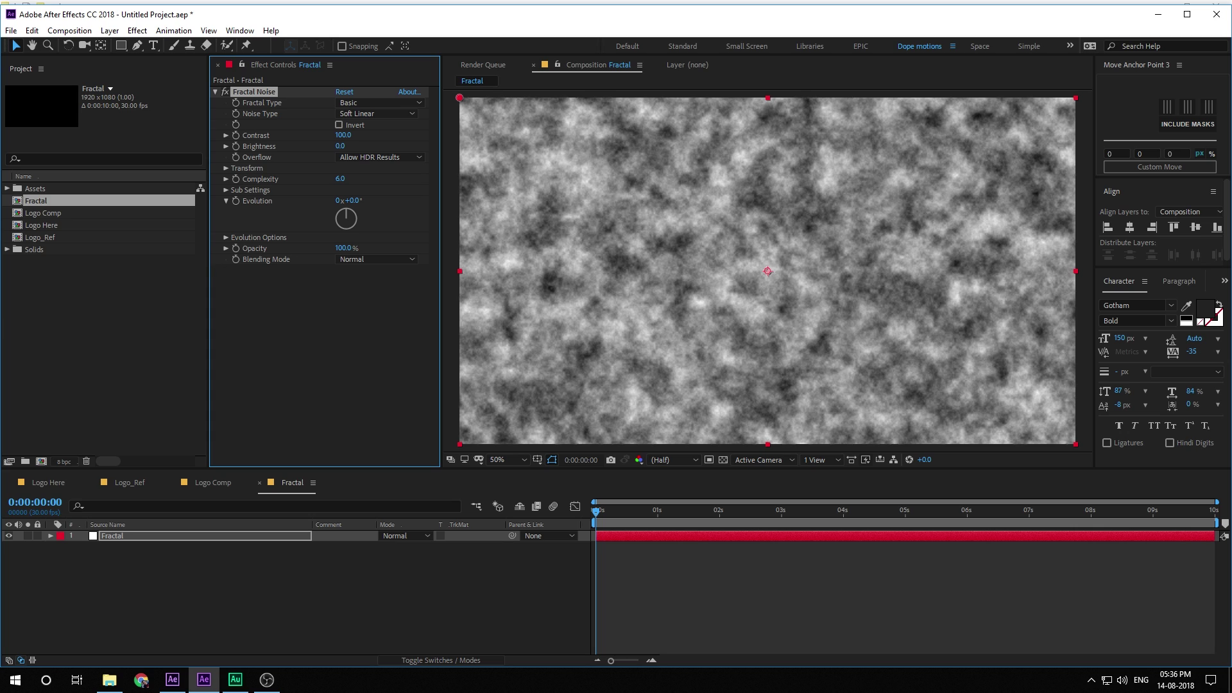
# Apply Linear Wipe to the Fractal solid with a Wipe Angle of +90° (after trying -90°).
pyautogui.hotkey('ctrl', 'space')
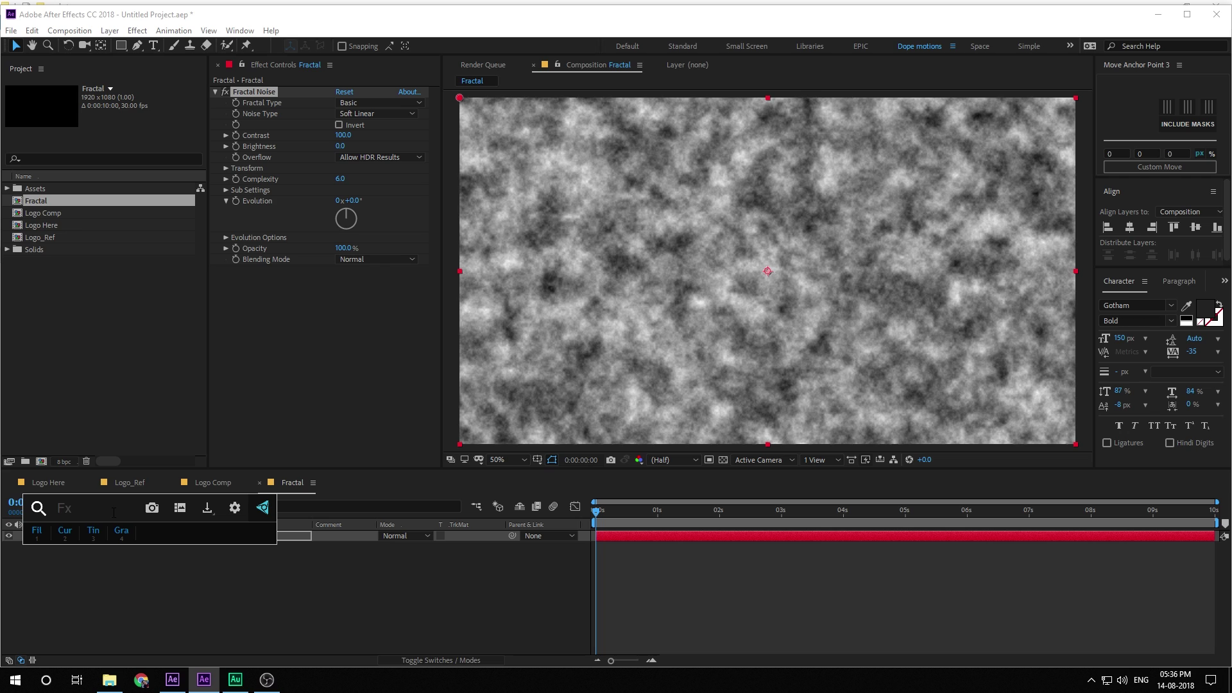
pyautogui.write('lin')
pyautogui.click(76, 562)
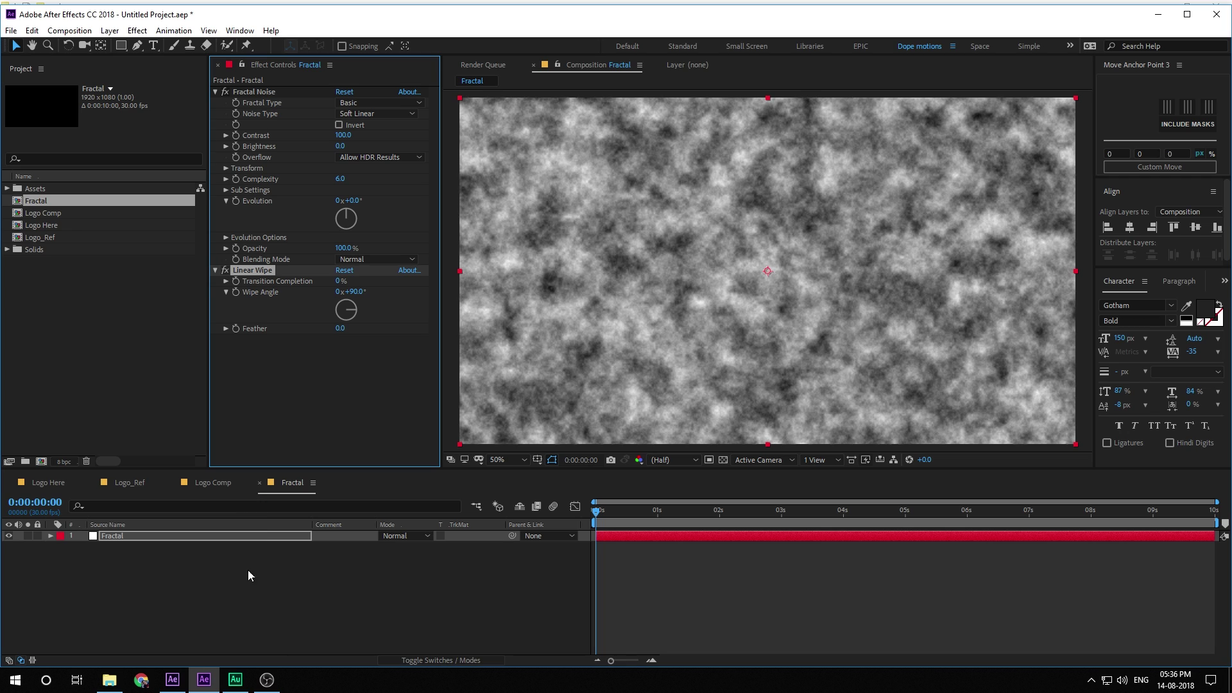
pyautogui.click(356, 292)
pyautogui.write('-90')
pyautogui.press('Return')
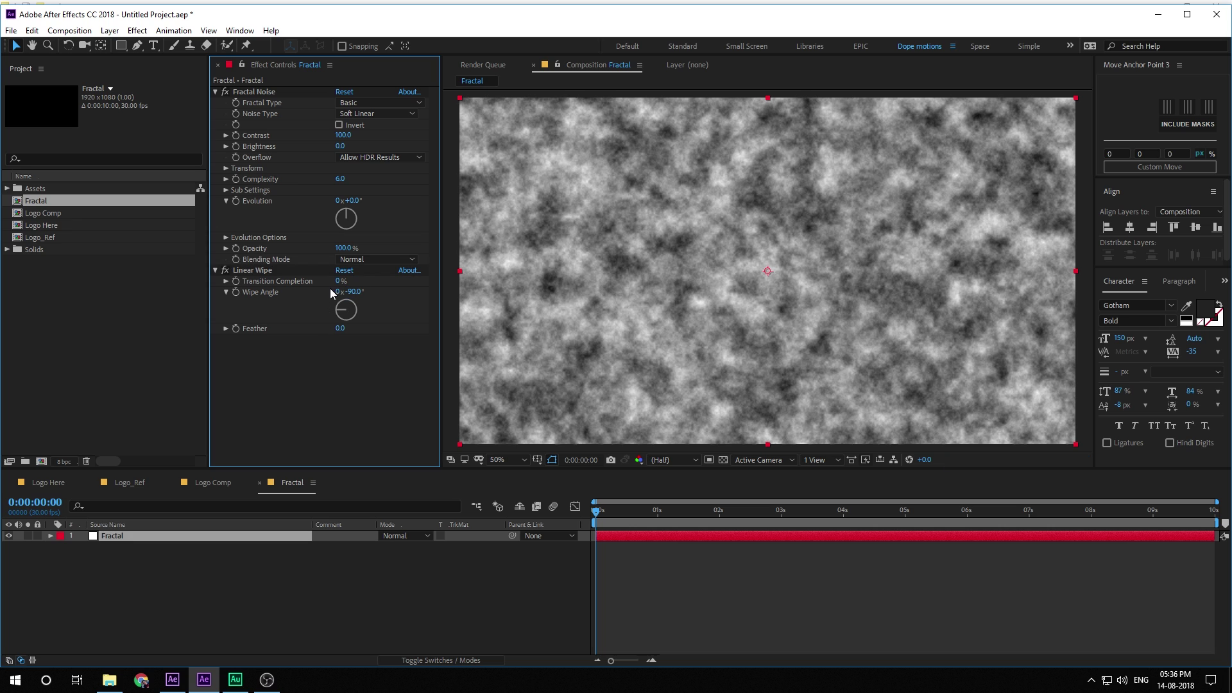
pyautogui.moveTo(338, 282); pyautogui.dragTo(365, 283)
pyautogui.click(353, 292)
pyautogui.write('90')
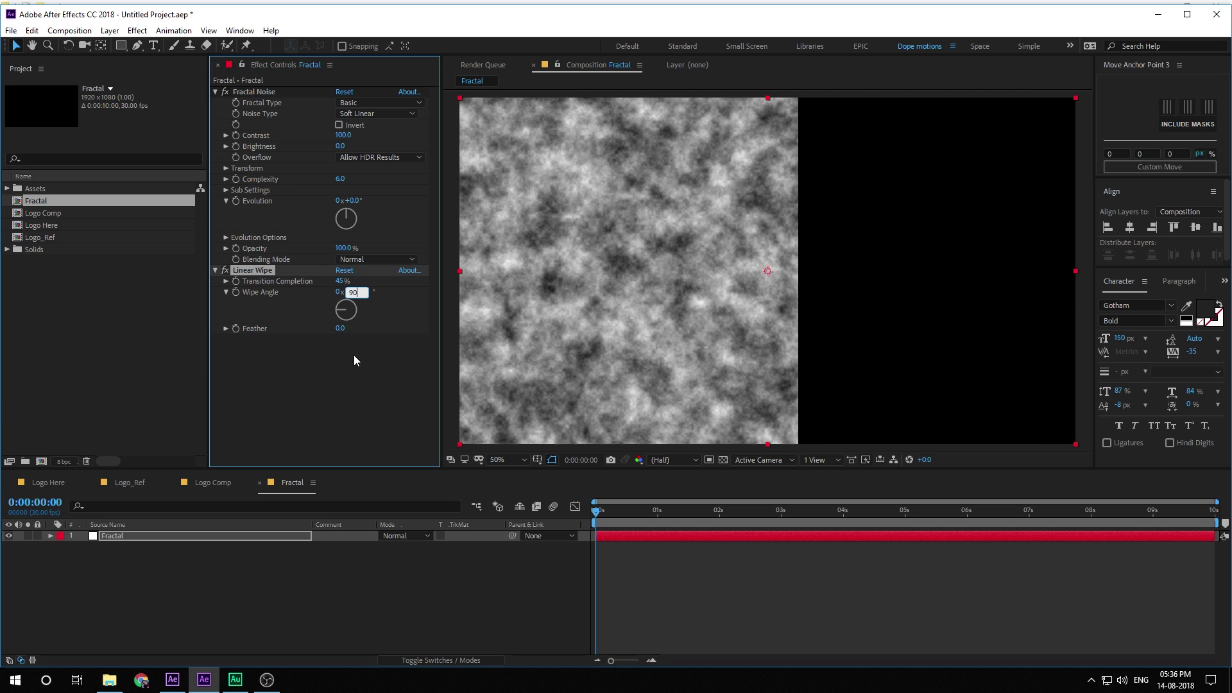
pyautogui.press('Return')
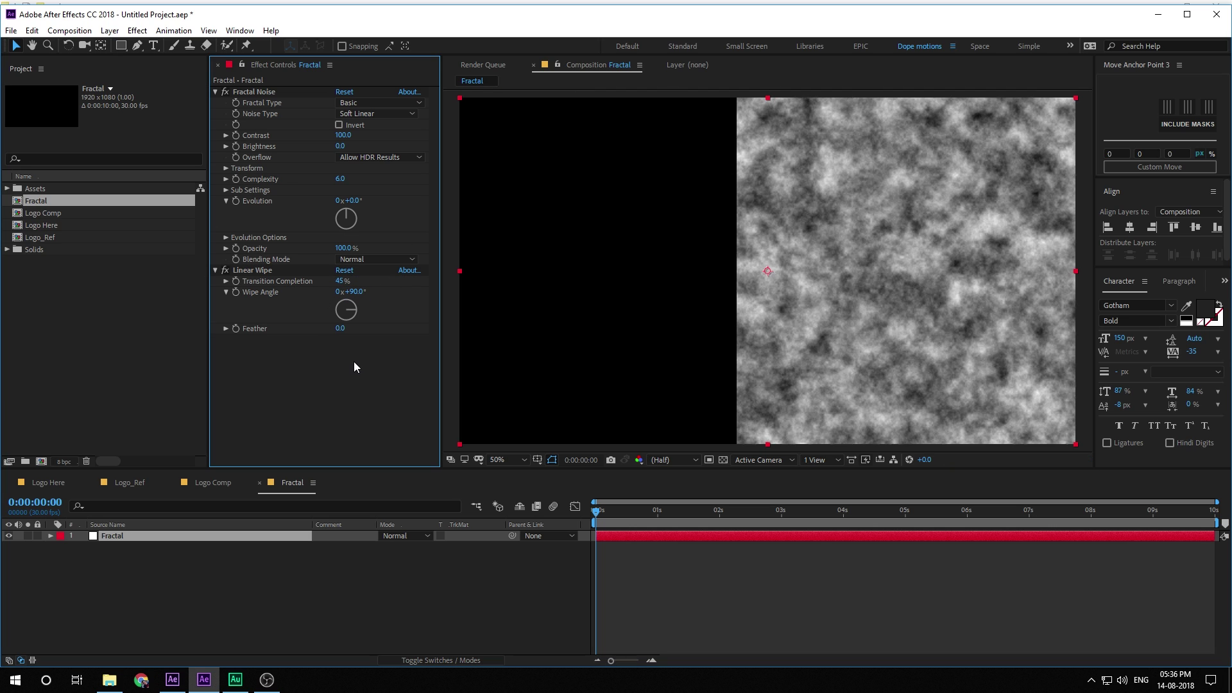
# Set the Linear Wipe Feather to 600 and Transition Completion to 0%.
pyautogui.click(340, 329)
pyautogui.write('600')
pyautogui.press('Return')
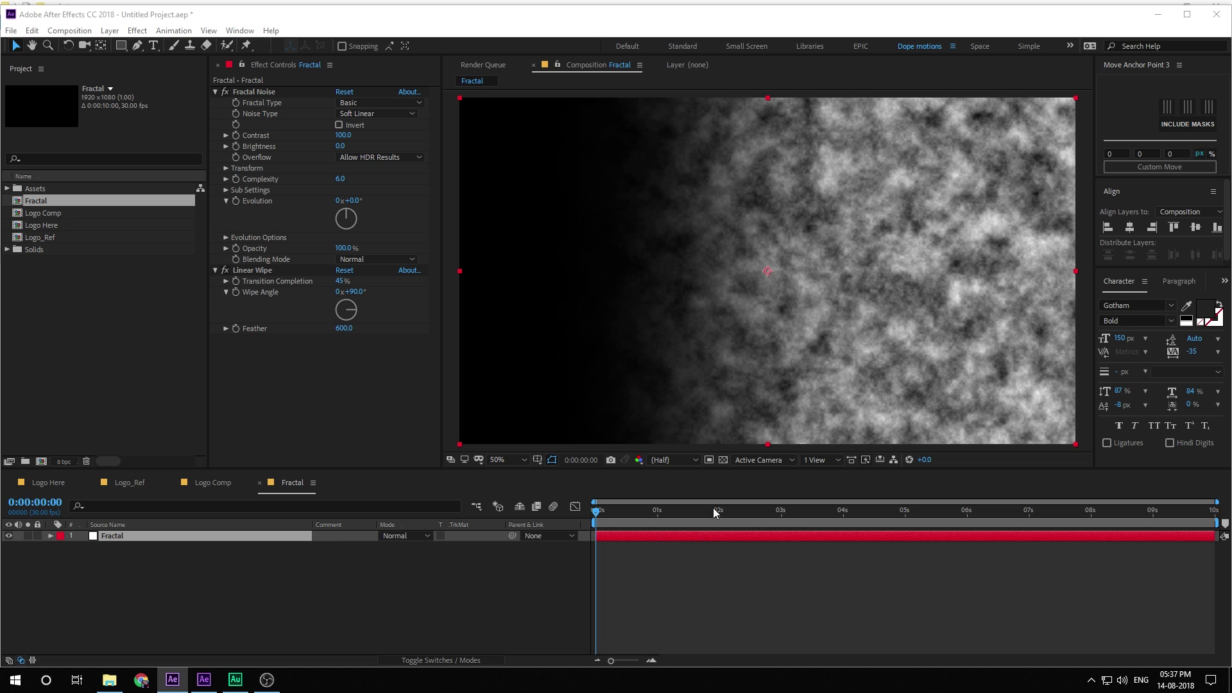
pyautogui.click(521, 479)
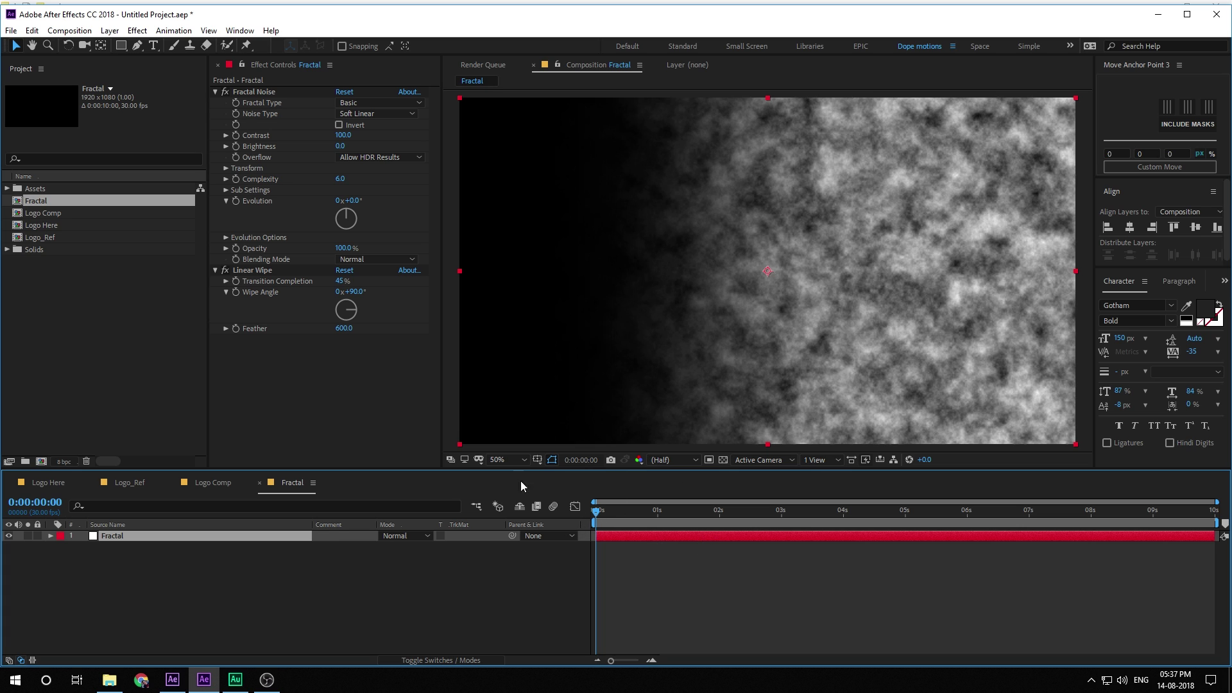
pyautogui.click(340, 280)
pyautogui.write('0')
pyautogui.press('Return')
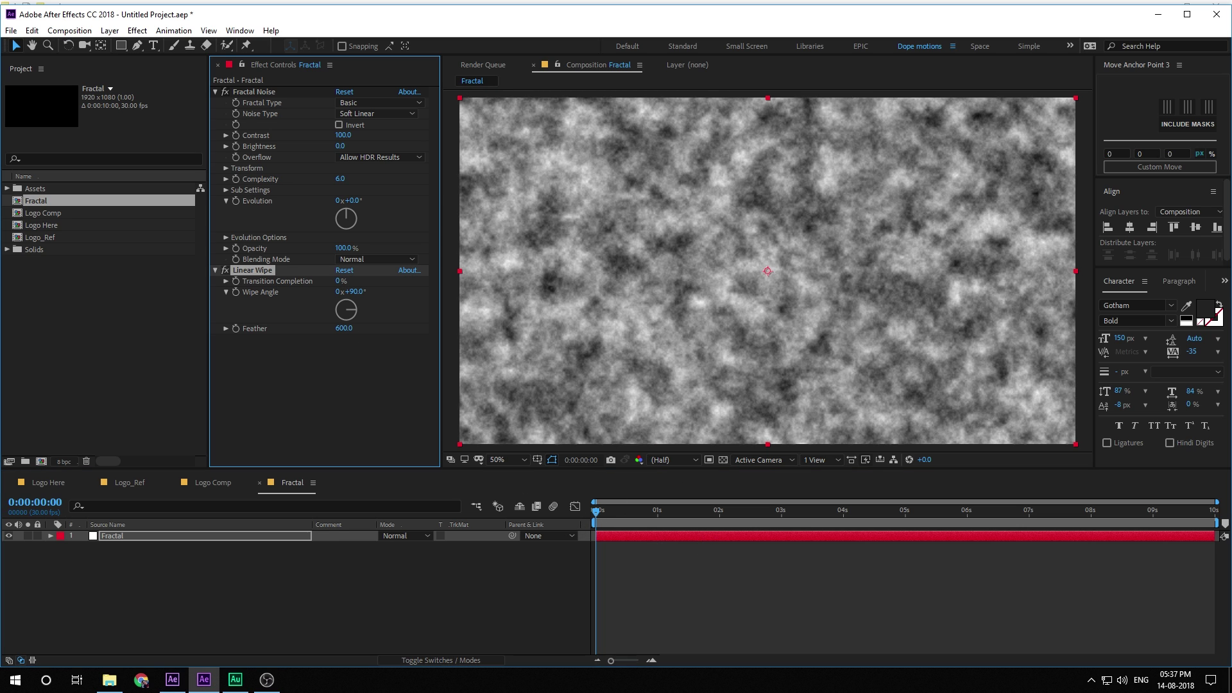
# Keyframe Transition Completion from 0% to 99% at 0:00:02:15.
pyautogui.click(236, 281)
pyautogui.moveTo(675, 517); pyautogui.dragTo(751, 517)
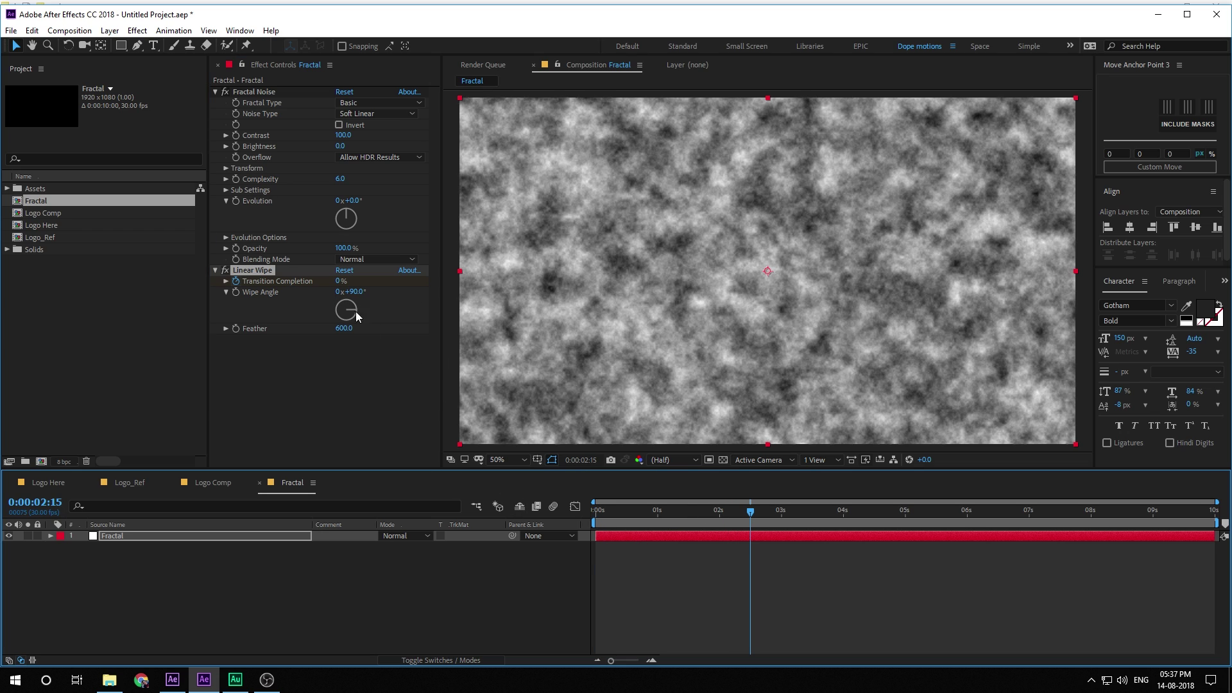
pyautogui.moveTo(340, 281); pyautogui.dragTo(571, 467)
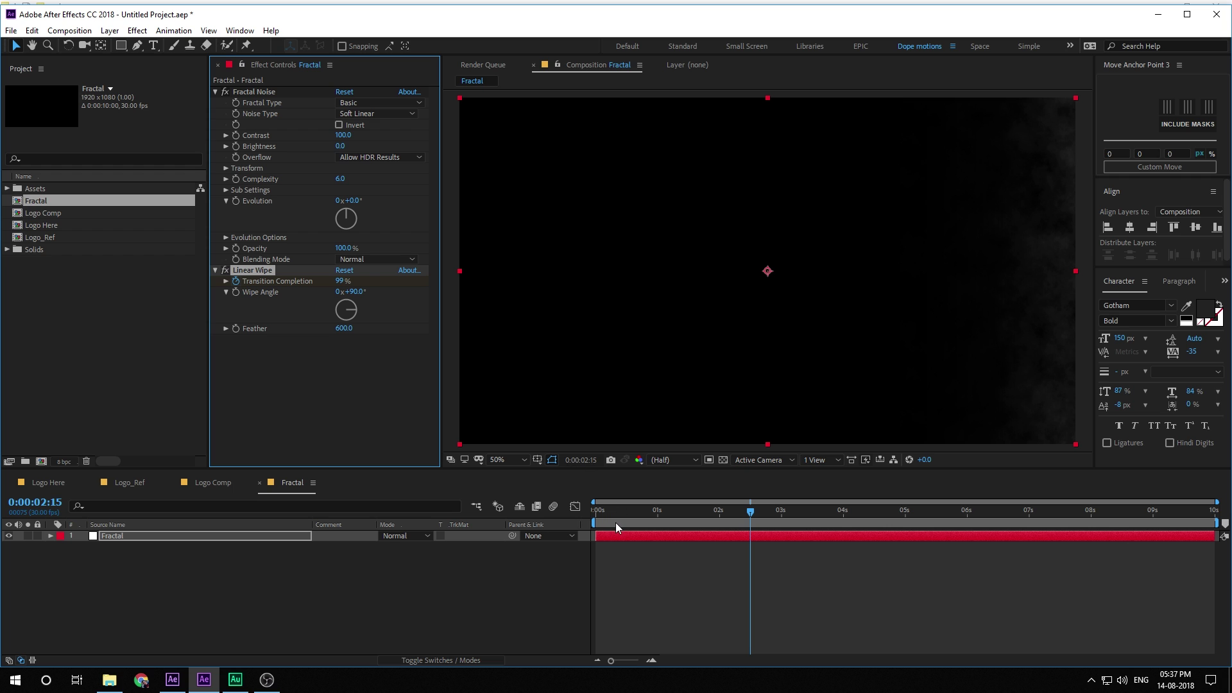
pyautogui.press('u')
# Preview the wipe animation from the first frame, then switch to Logo Comp.
pyautogui.moveTo(618, 516); pyautogui.dragTo(571, 515)
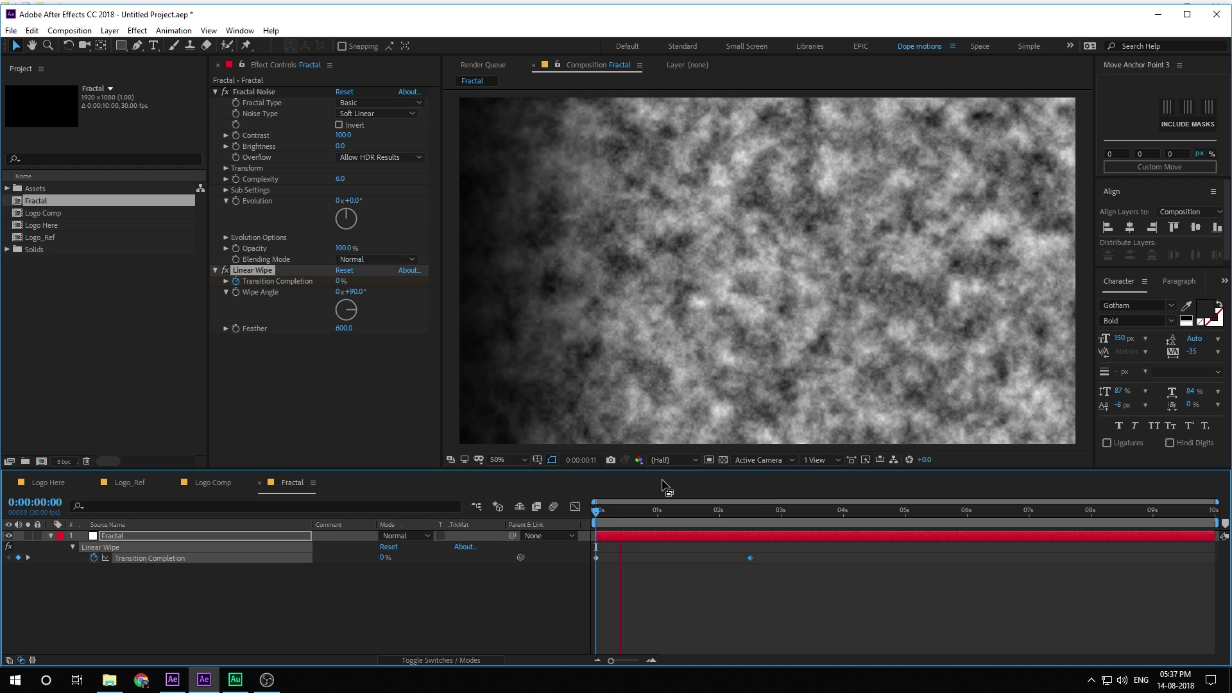
pyautogui.press('space')
pyautogui.press('space')
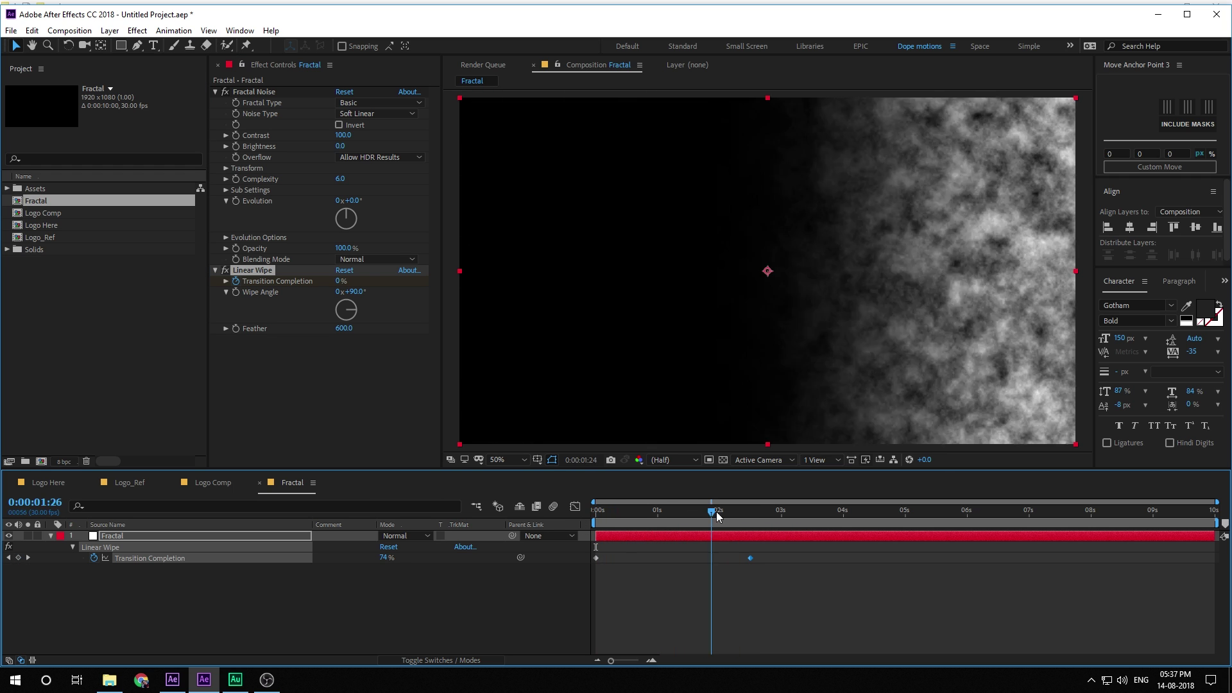
pyautogui.moveTo(716, 510); pyautogui.dragTo(687, 507)
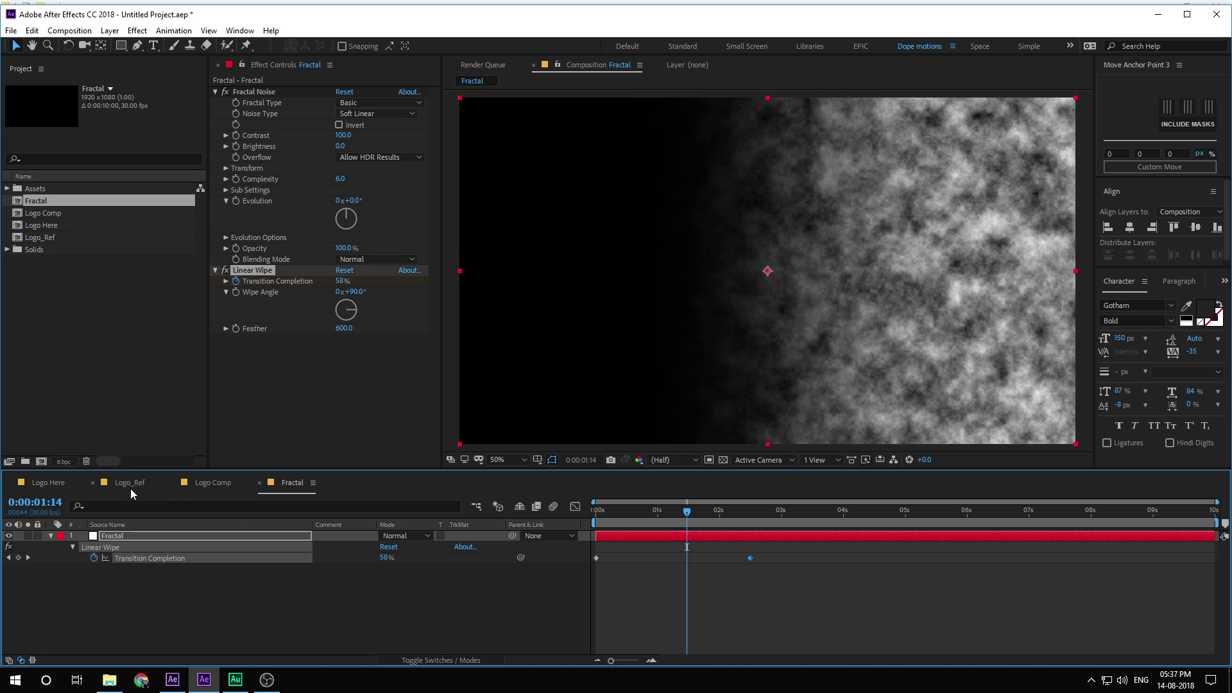
pyautogui.click(129, 483)
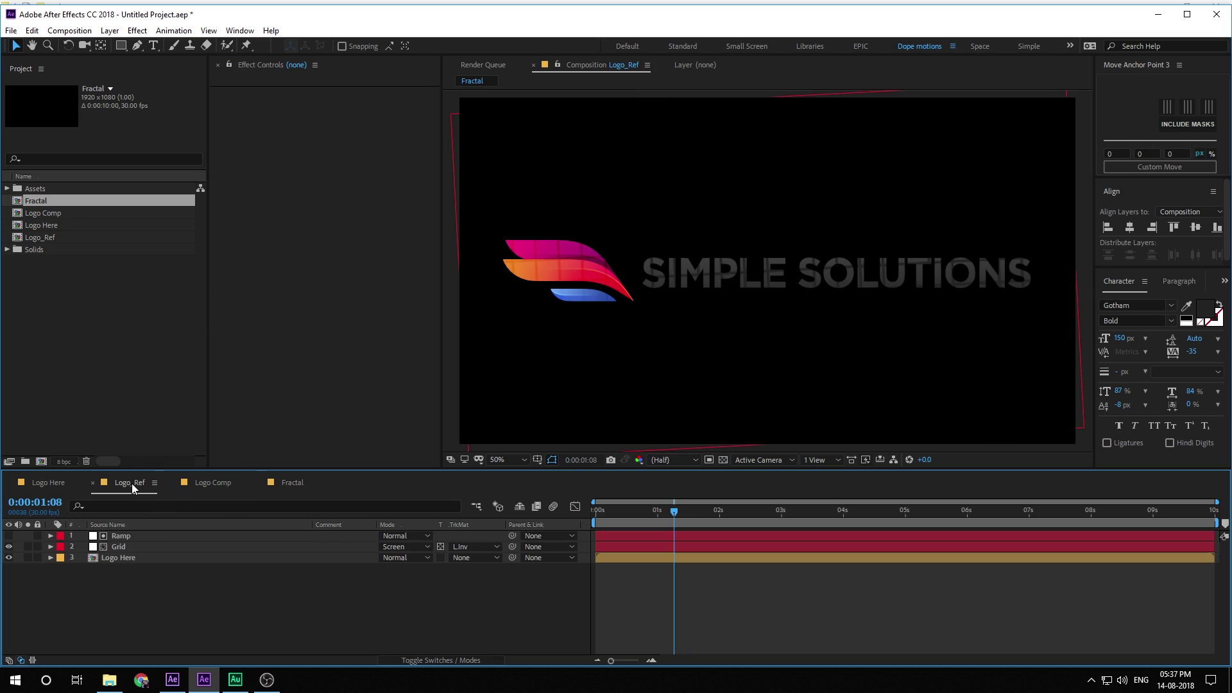
pyautogui.click(198, 487)
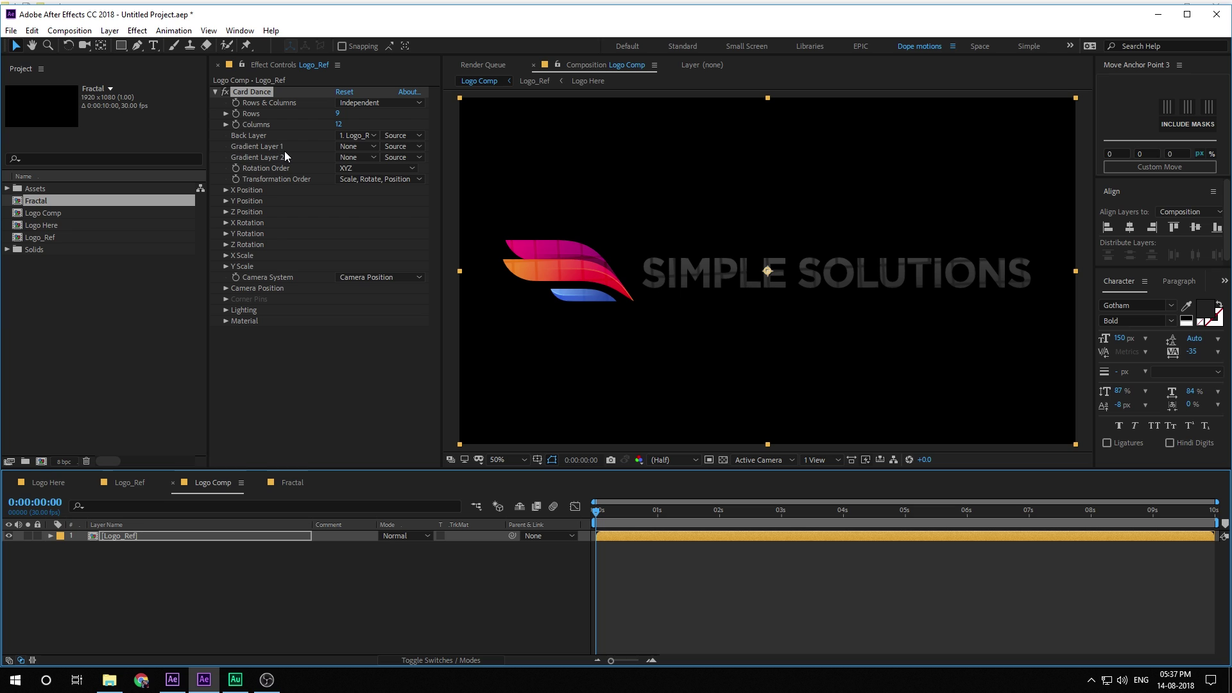
# Add the Fractal comp to Logo Comp as a hidden layer and make it Card Dance's Gradient Layer 1.
pyautogui.click(351, 146)
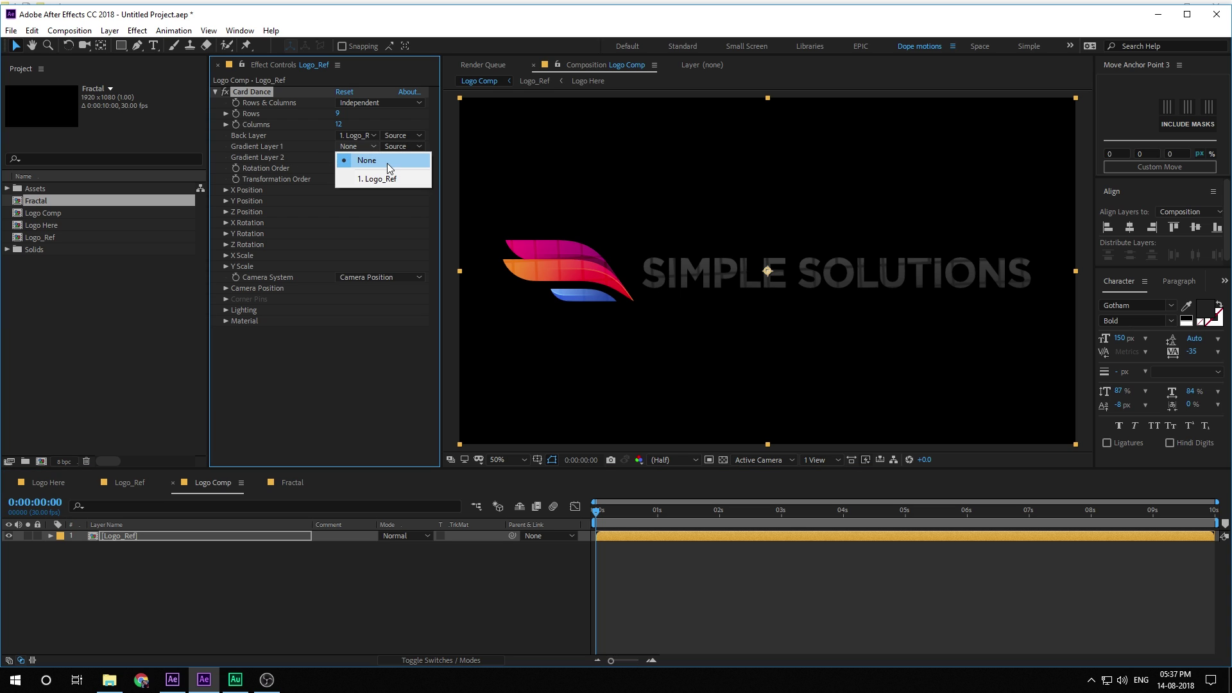
pyautogui.click(122, 254)
pyautogui.moveTo(45, 201); pyautogui.dragTo(128, 533)
pyautogui.click(9, 536)
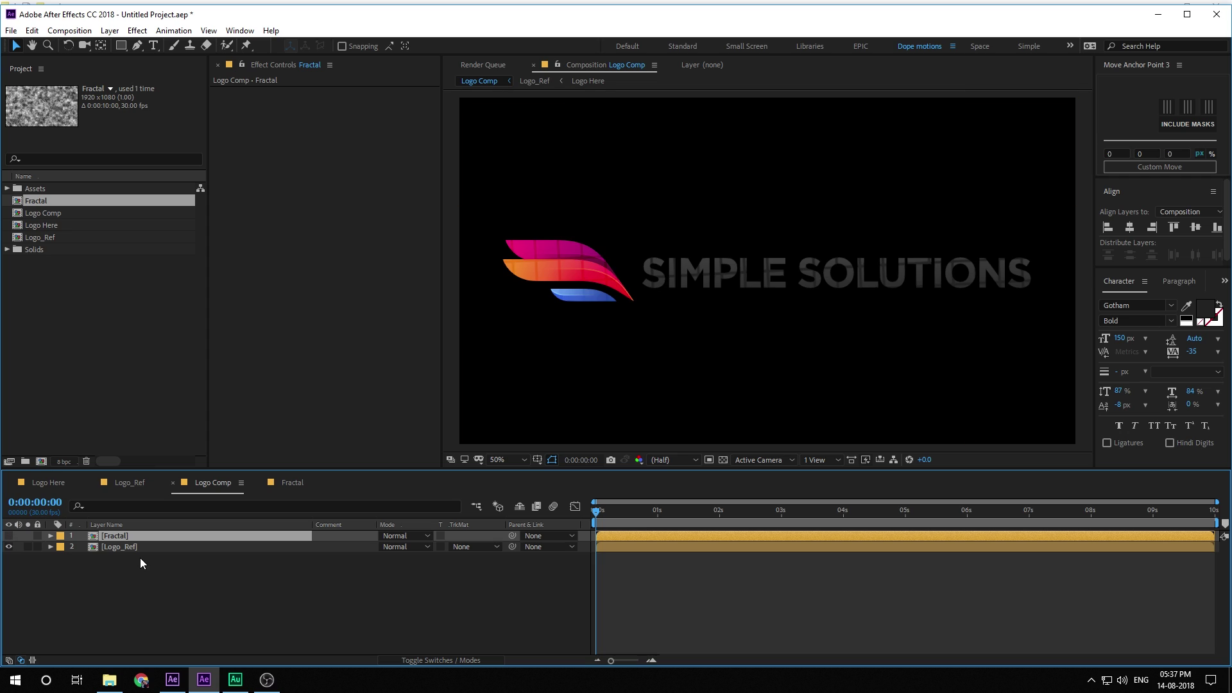
pyautogui.click(171, 546)
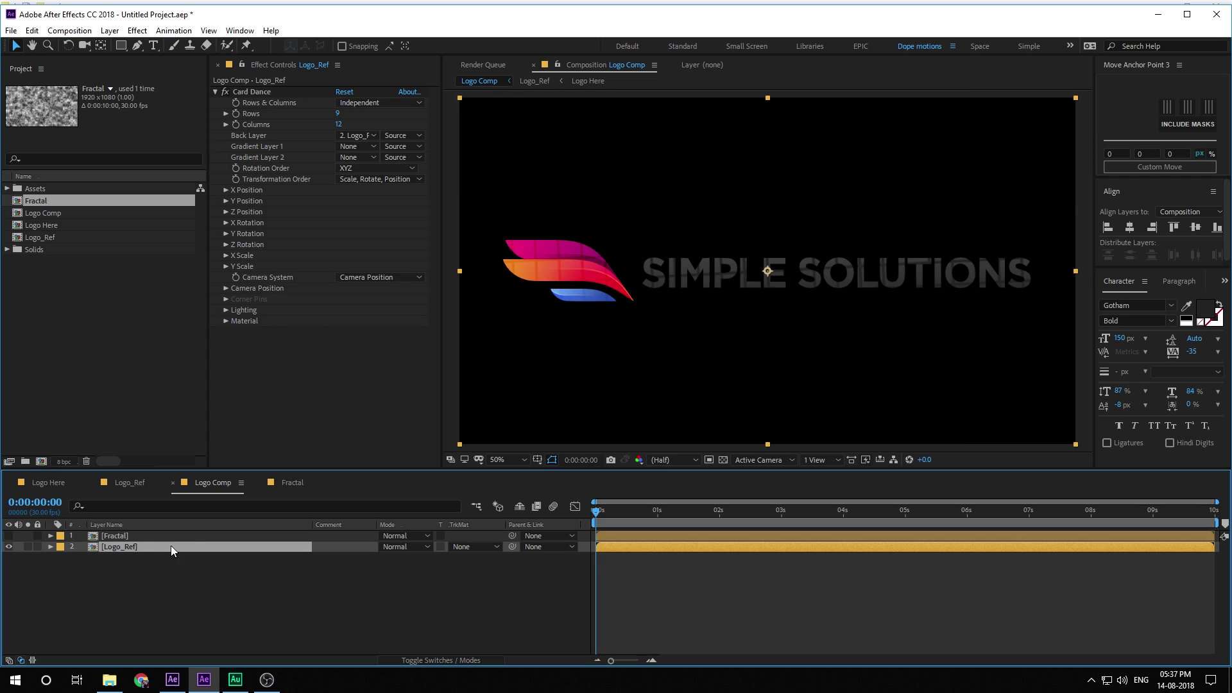
pyautogui.click(351, 148)
pyautogui.click(368, 183)
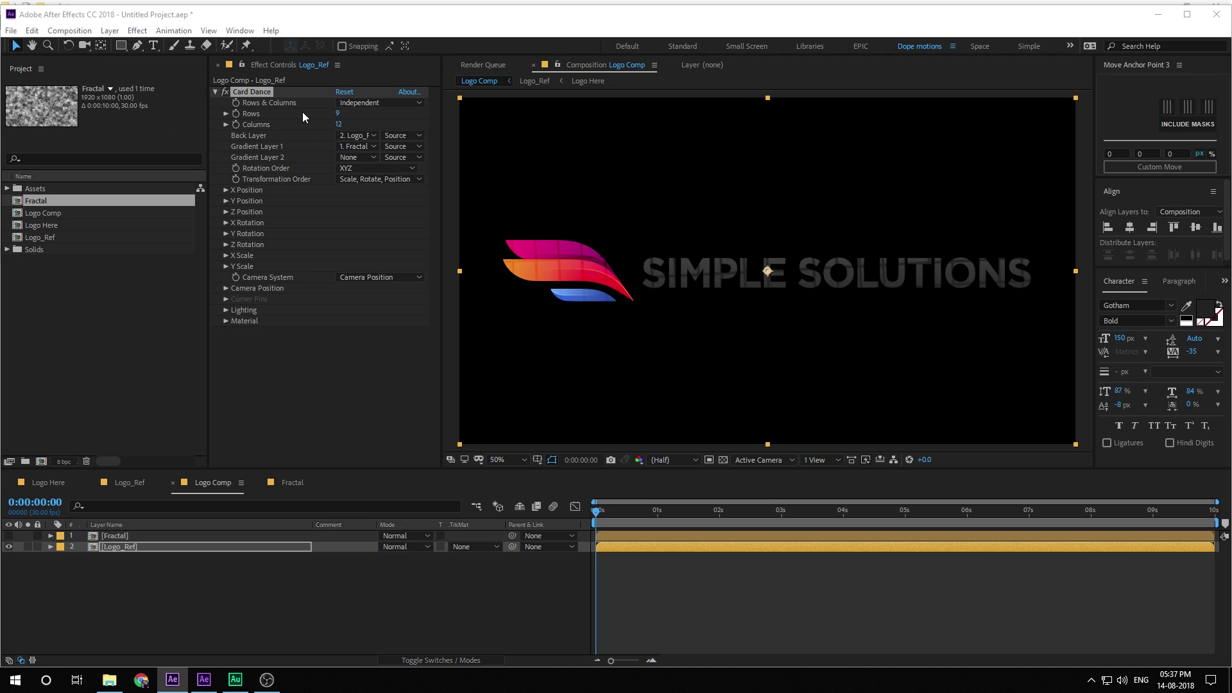
# Give Card Dance a grid of 20 rows and 25 columns.
pyautogui.click(338, 114)
pyautogui.write('2')
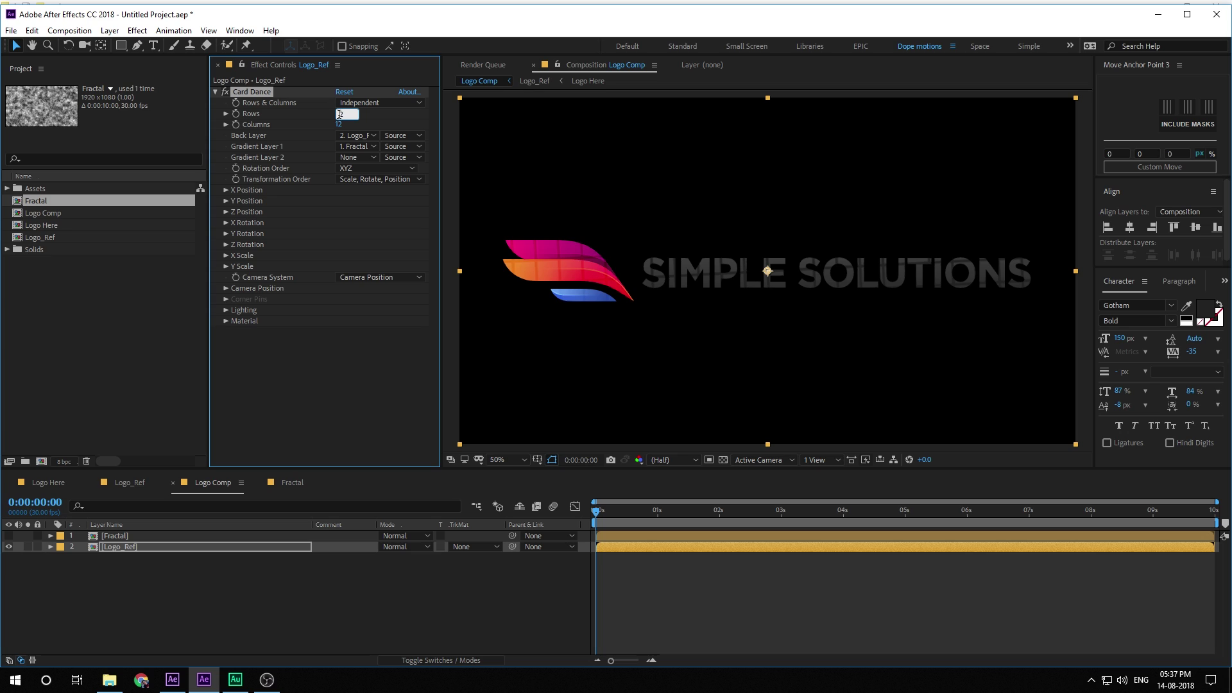
pyautogui.write('0')
pyautogui.click(383, 117)
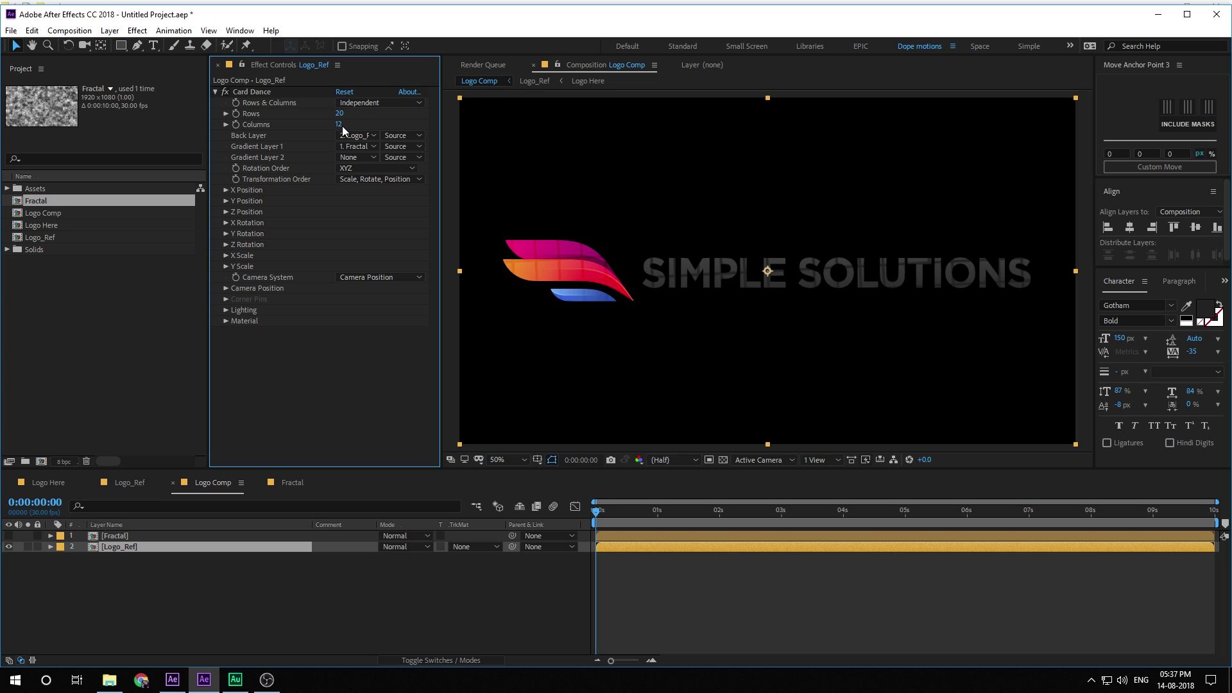
pyautogui.click(340, 124)
pyautogui.write('2')
# Expand Card Dance's Z Position settings and show its Source choices.
pyautogui.click(223, 213)
pyautogui.click(345, 234)
pyautogui.click(385, 223)
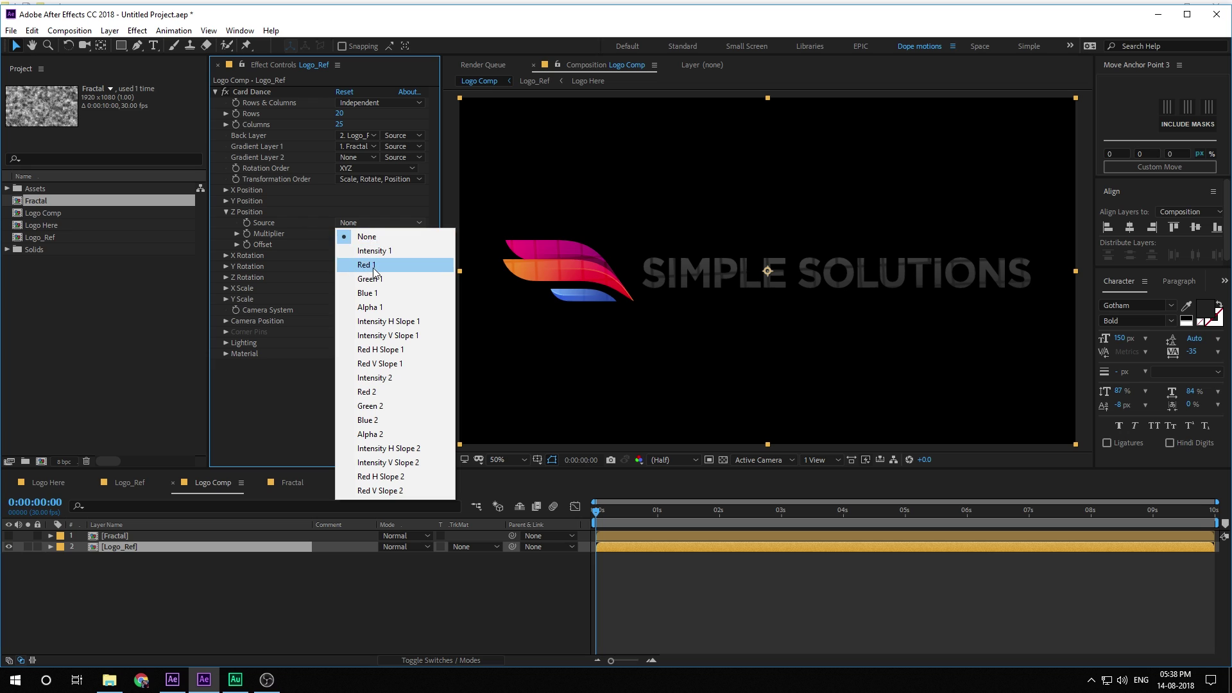
# Drive Z Position from Intensity 1 with multiplier 14 and offset 13.
pyautogui.click(372, 251)
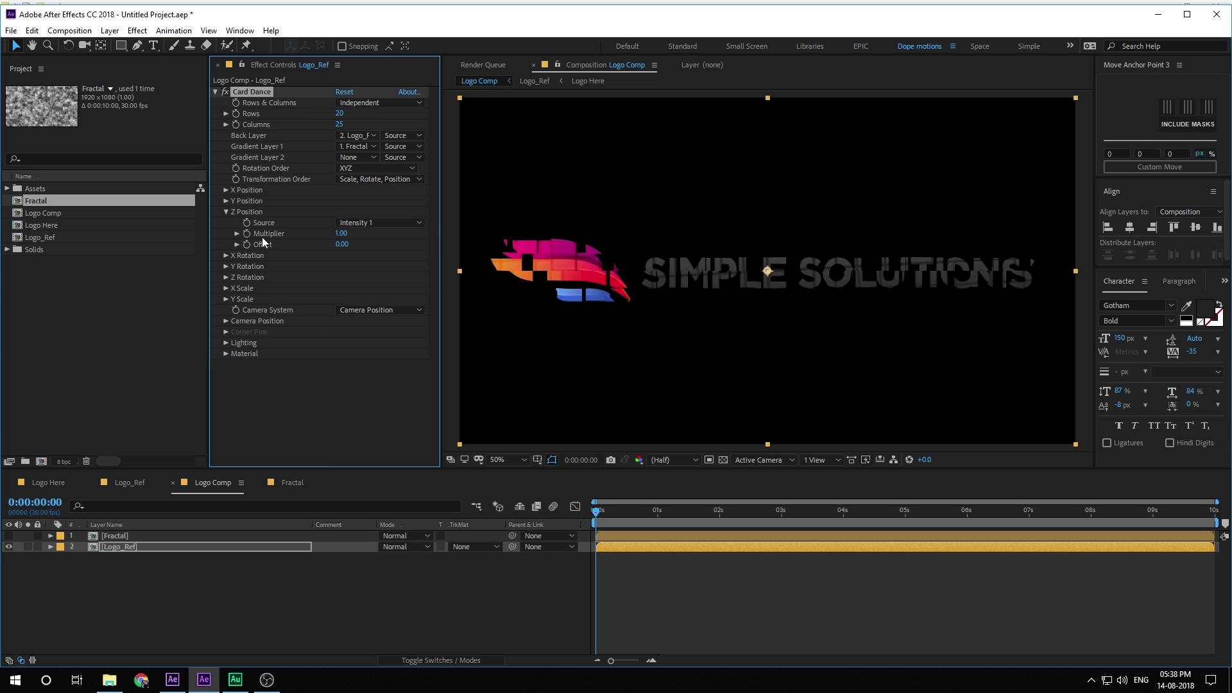
pyautogui.click(340, 233)
pyautogui.write('14')
pyautogui.press('Return')
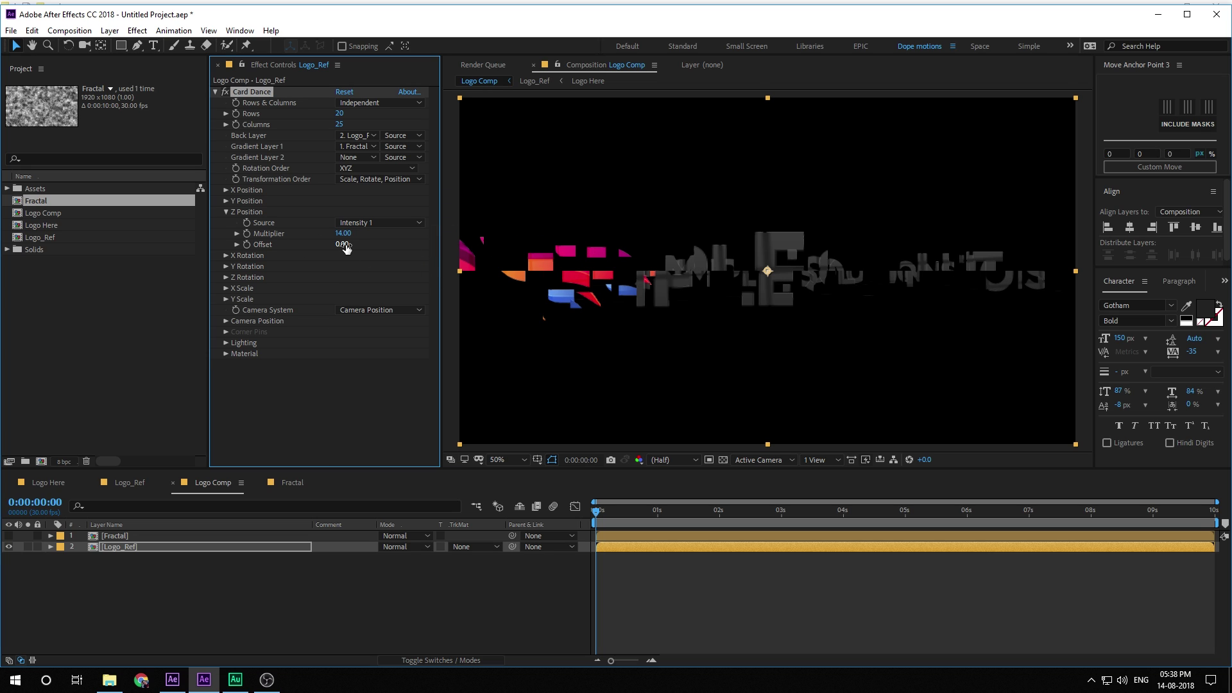
pyautogui.moveTo(342, 244); pyautogui.dragTo(341, 276)
pyautogui.click(343, 244)
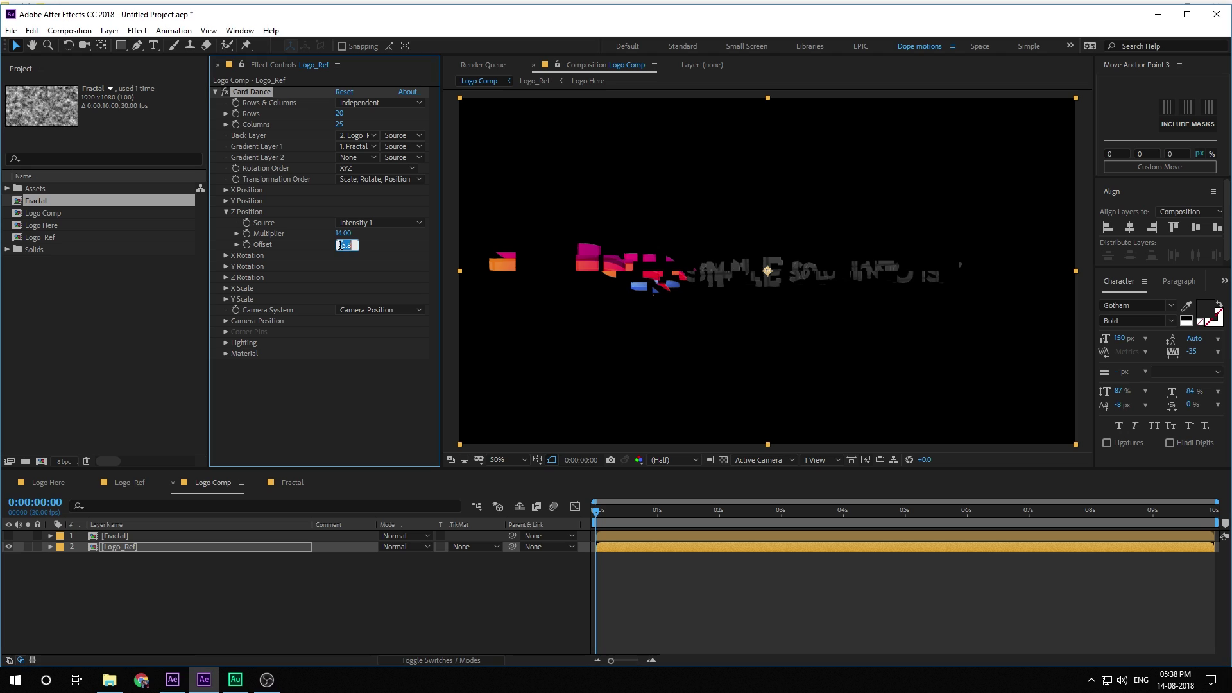
pyautogui.write('13')
pyautogui.press('Return')
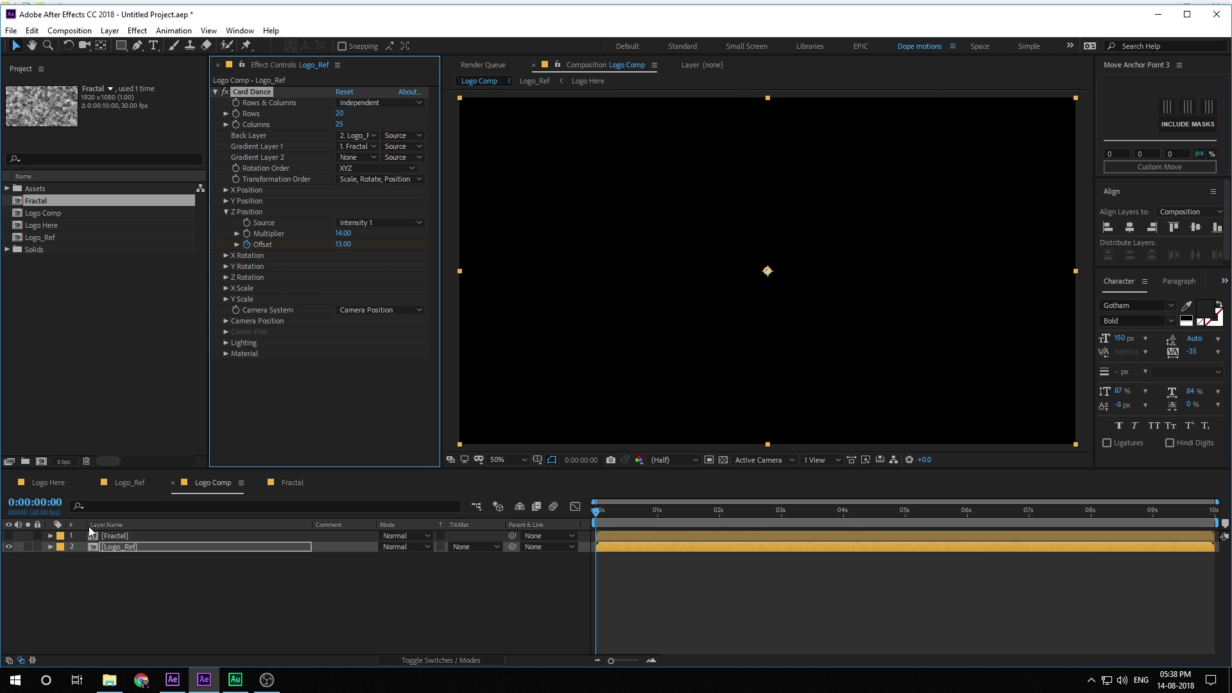
# Change the Z Position offset to 10 and scrub to preview the logo assembling.
pyautogui.moveTo(617, 508); pyautogui.dragTo(740, 515)
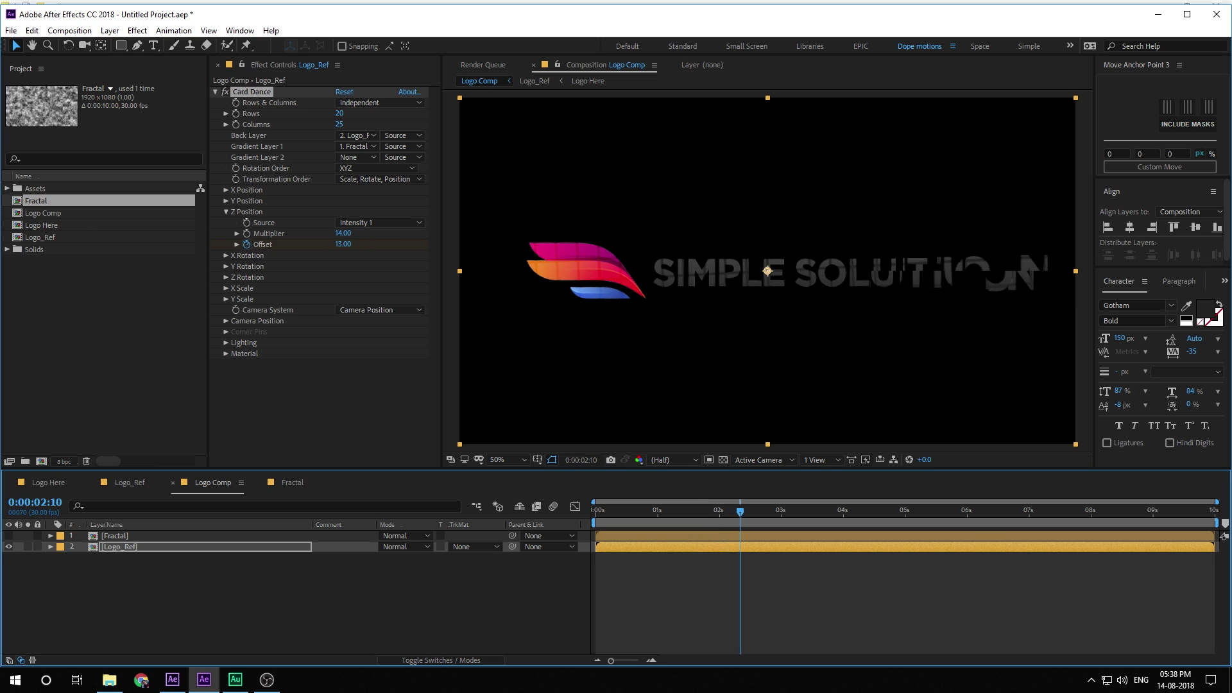
pyautogui.hotkey('alt', 'Tab')
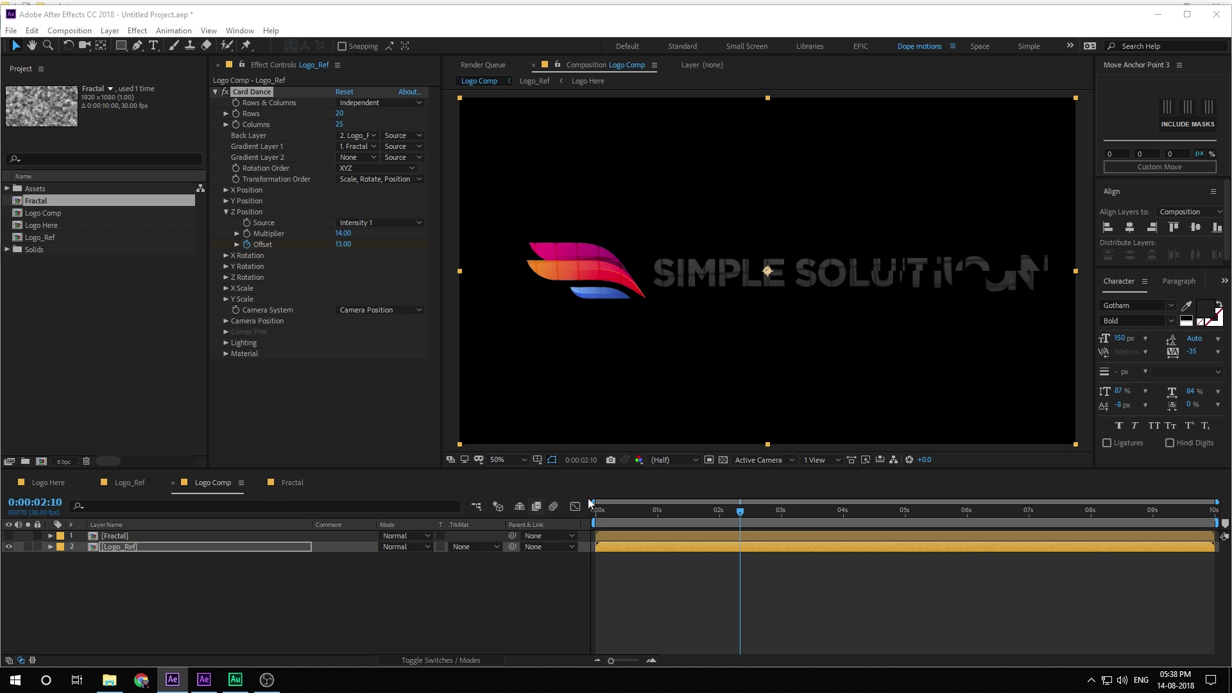
pyautogui.click(345, 244)
pyautogui.write('1')
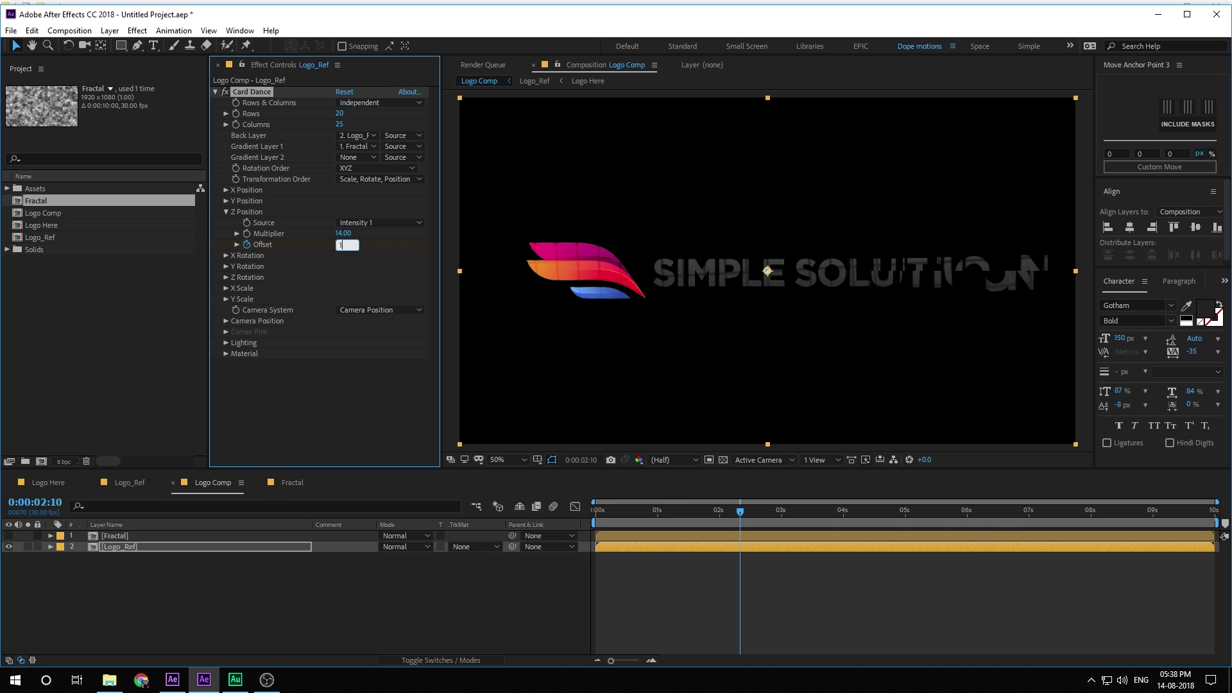
pyautogui.write('0')
pyautogui.press('Return')
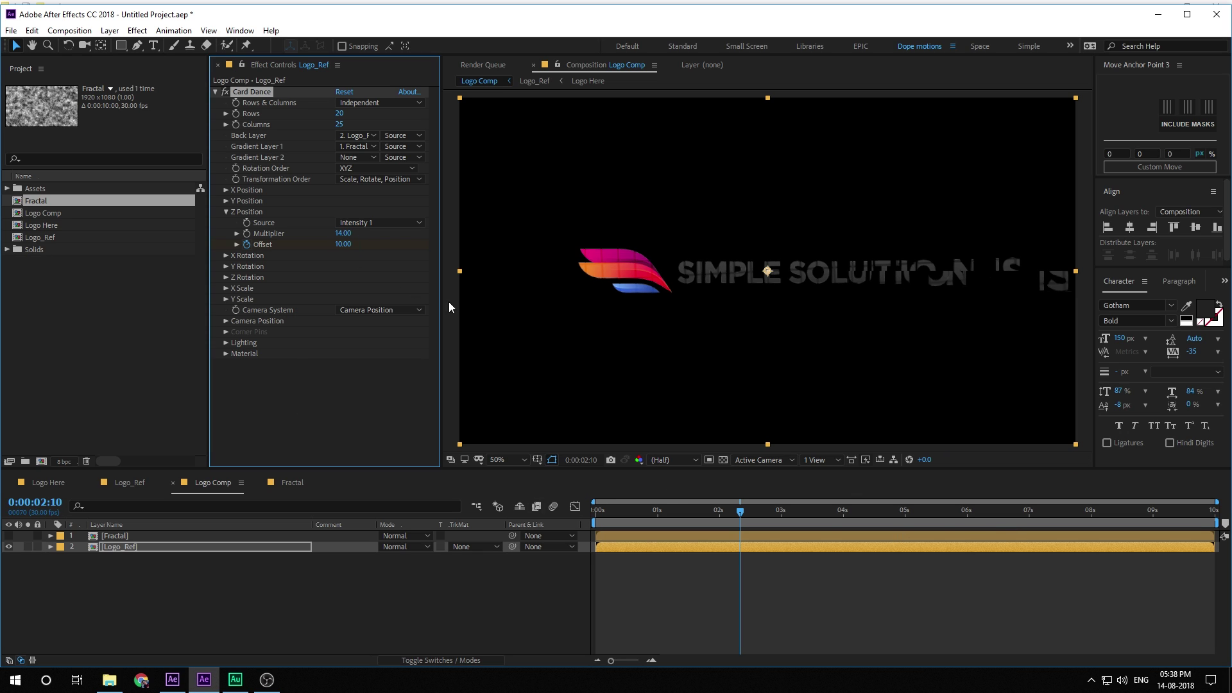
pyautogui.moveTo(622, 514); pyautogui.dragTo(768, 533)
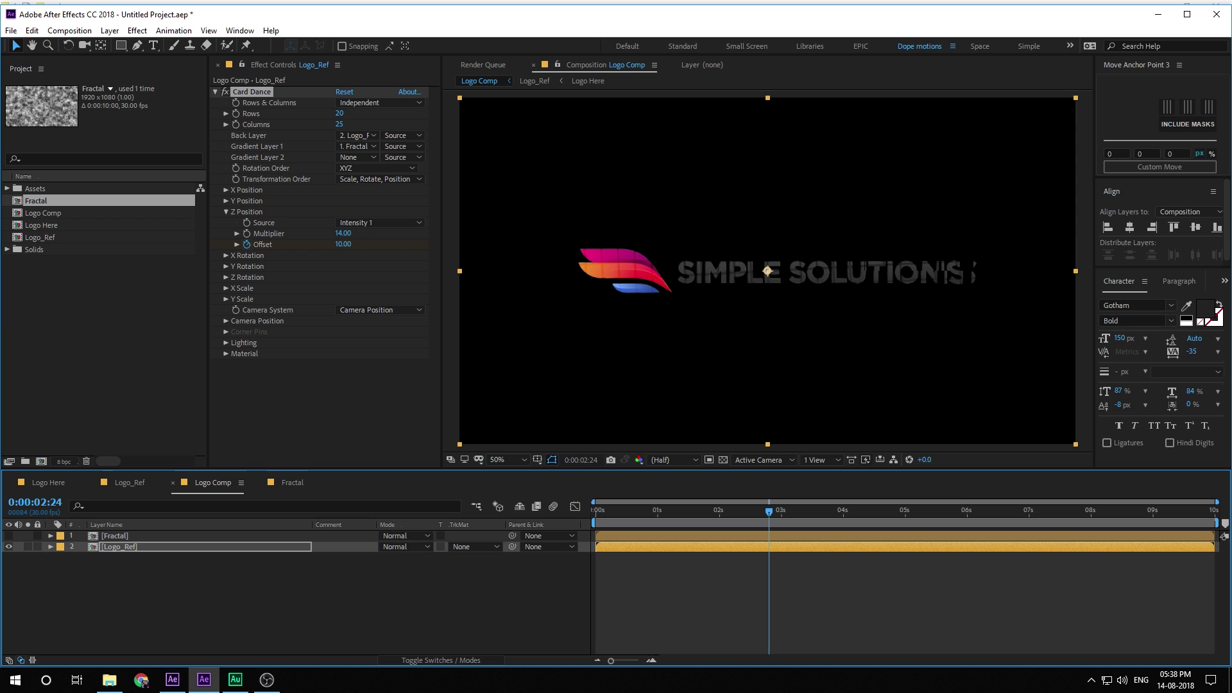
pyautogui.moveTo(769, 536)
pyautogui.mouseDown()
pyautogui.moveTo(687, 521)
pyautogui.moveTo(771, 526)
pyautogui.mouseUp()
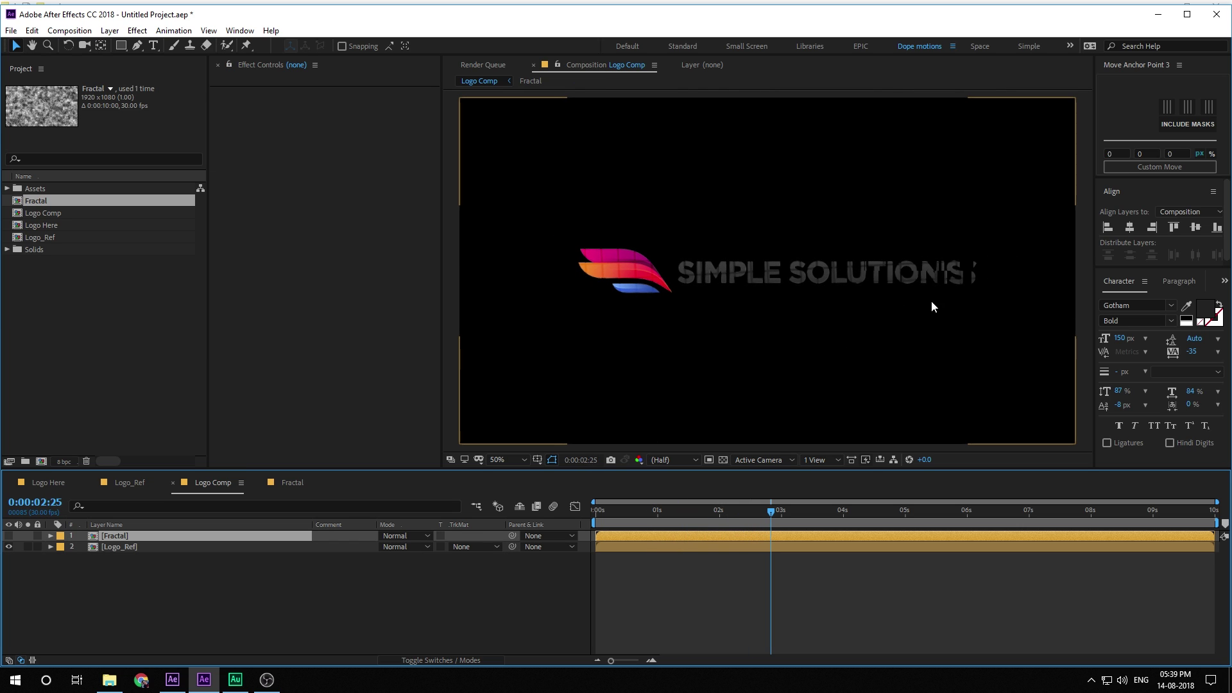
# In the Fractal comp, raise Transition Completion to 100% at the 2:15 keyframe.
pyautogui.doubleClick(114, 538)
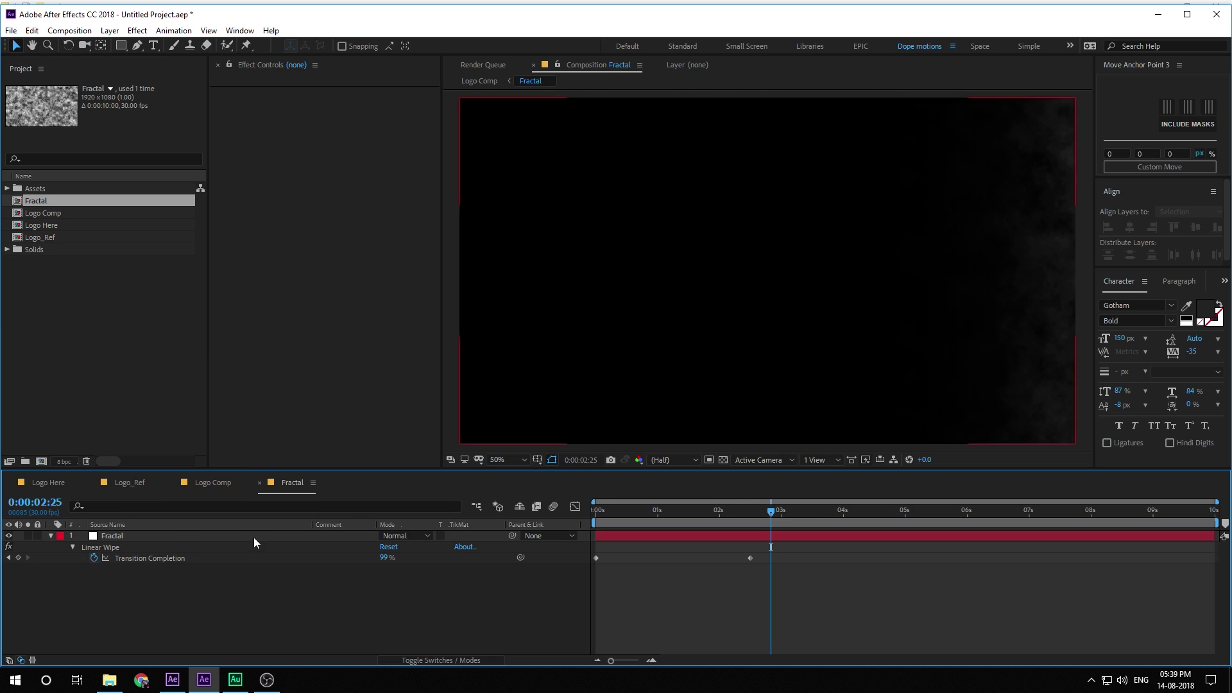
pyautogui.click(753, 520)
pyautogui.moveTo(753, 521); pyautogui.dragTo(751, 521)
pyautogui.moveTo(386, 557); pyautogui.dragTo(429, 555)
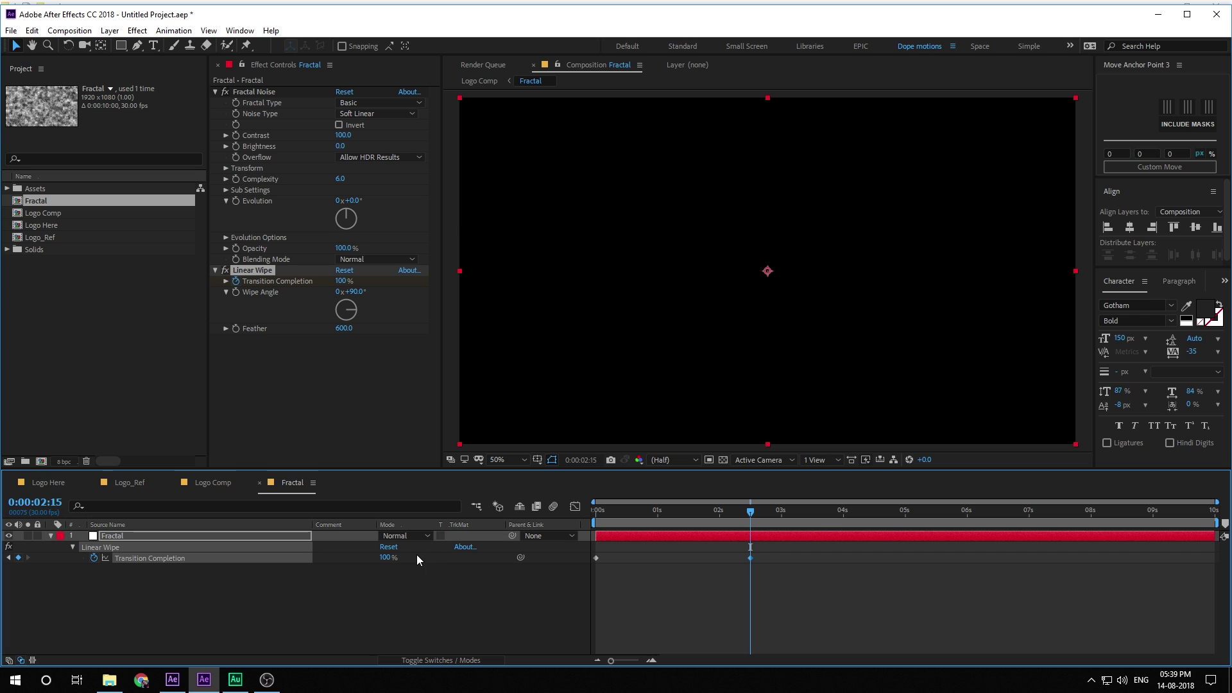
# Back in Logo Comp, scrub the timeline to check the logo fully assembling.
pyautogui.click(206, 483)
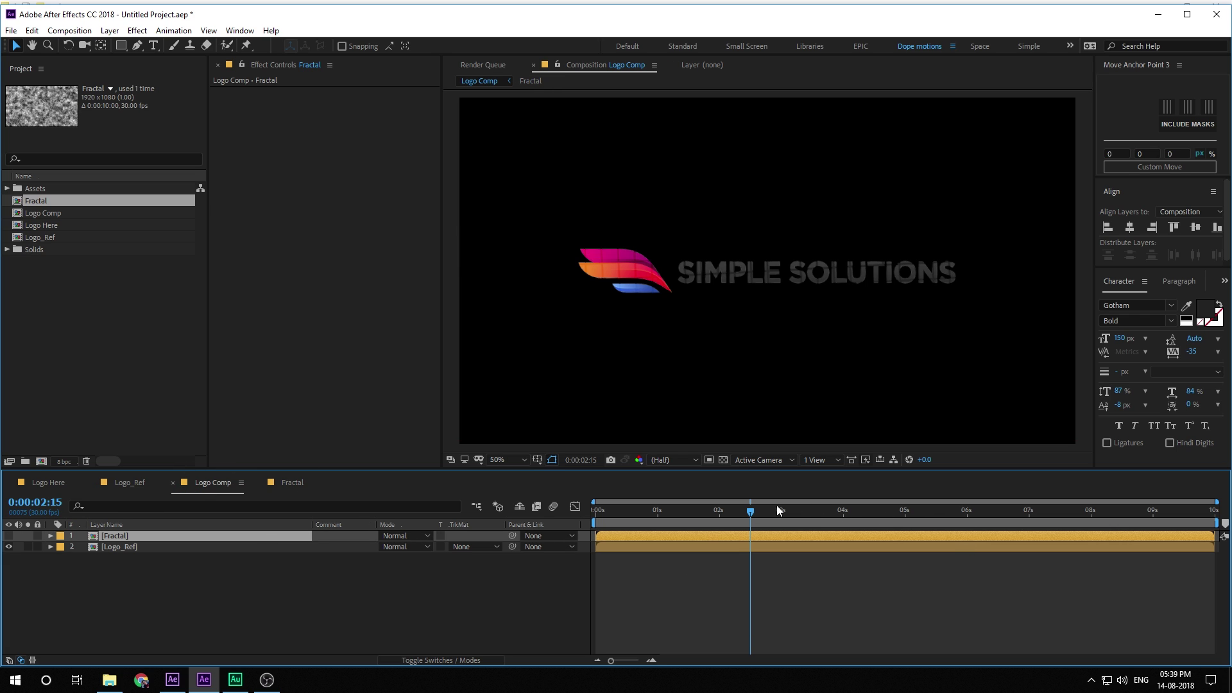
pyautogui.moveTo(777, 506); pyautogui.dragTo(769, 552)
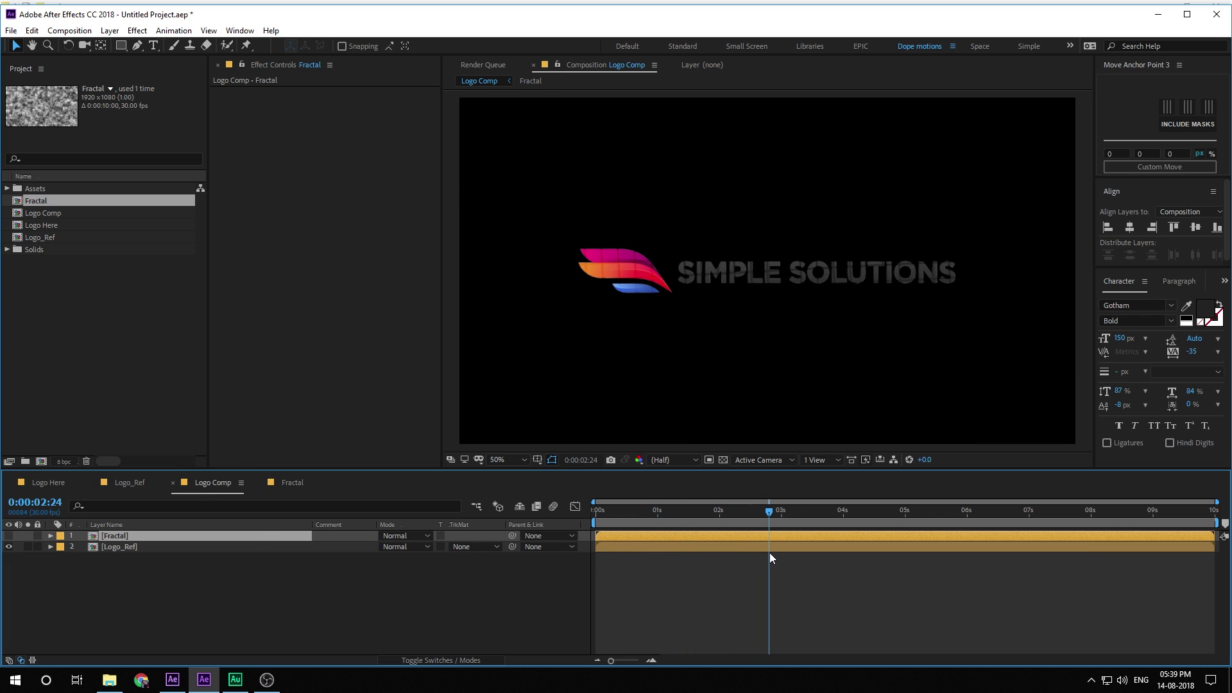
pyautogui.click(120, 546)
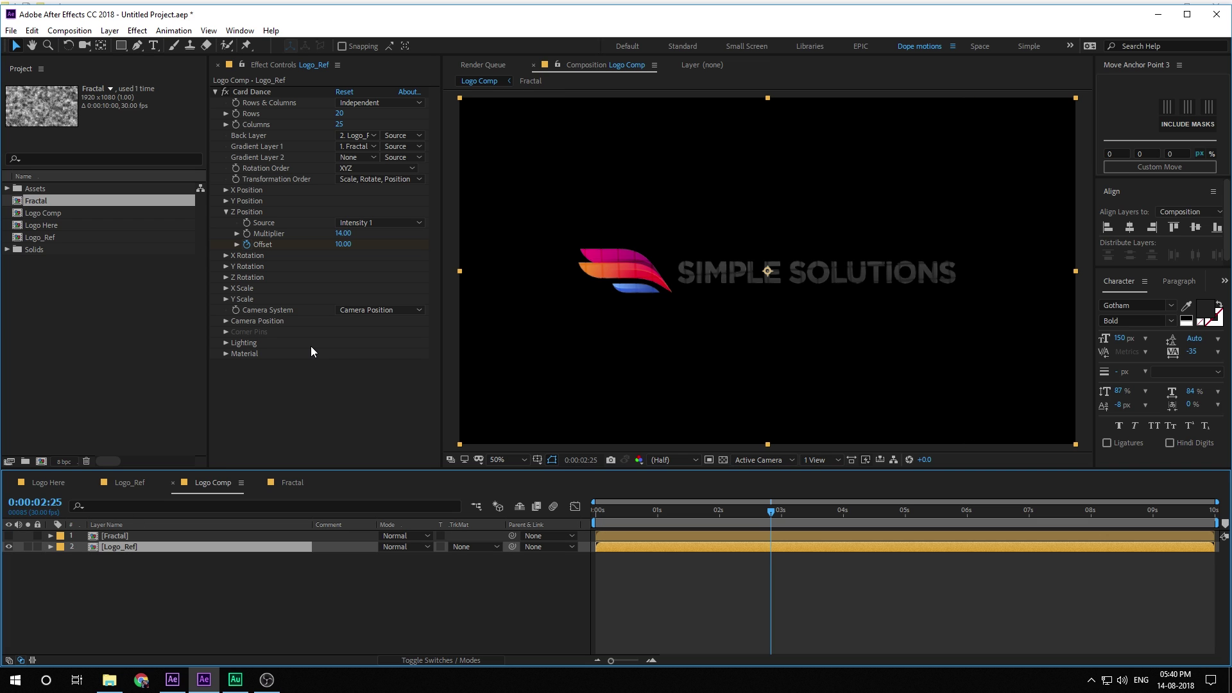
pyautogui.moveTo(776, 520); pyautogui.dragTo(778, 560)
pyautogui.click(105, 576)
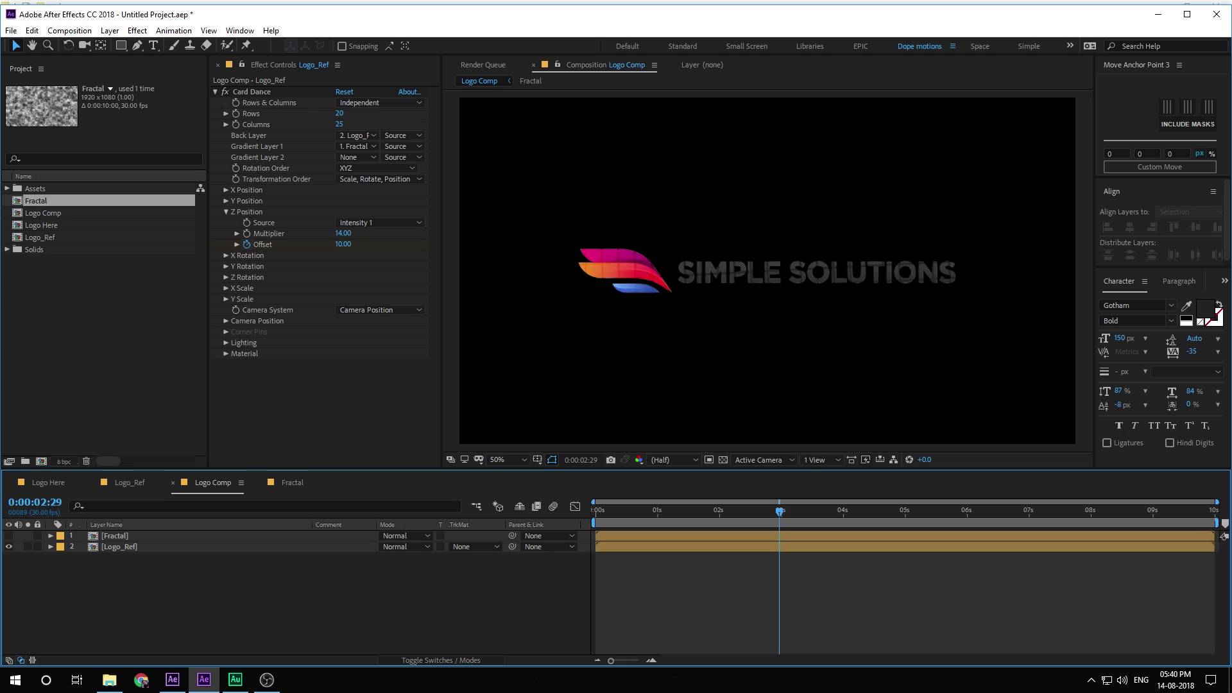
# Create a new 1920×1080 composition named 'Blur Map'.
pyautogui.click(107, 397)
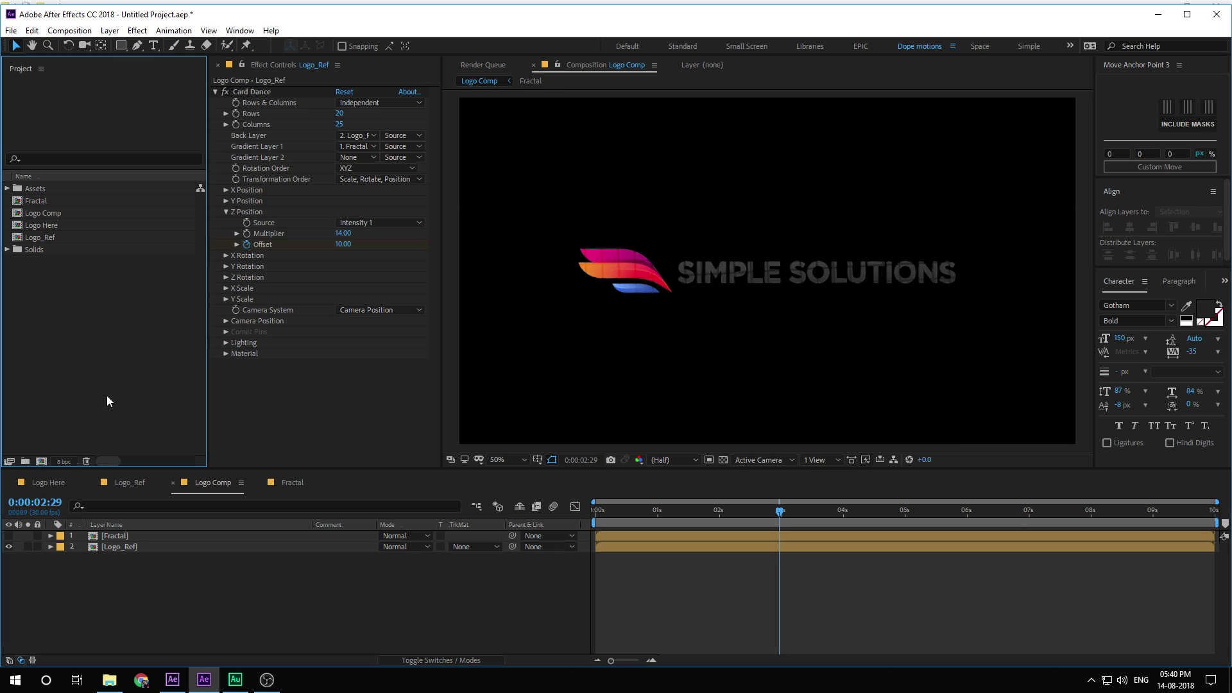
pyautogui.click(41, 462)
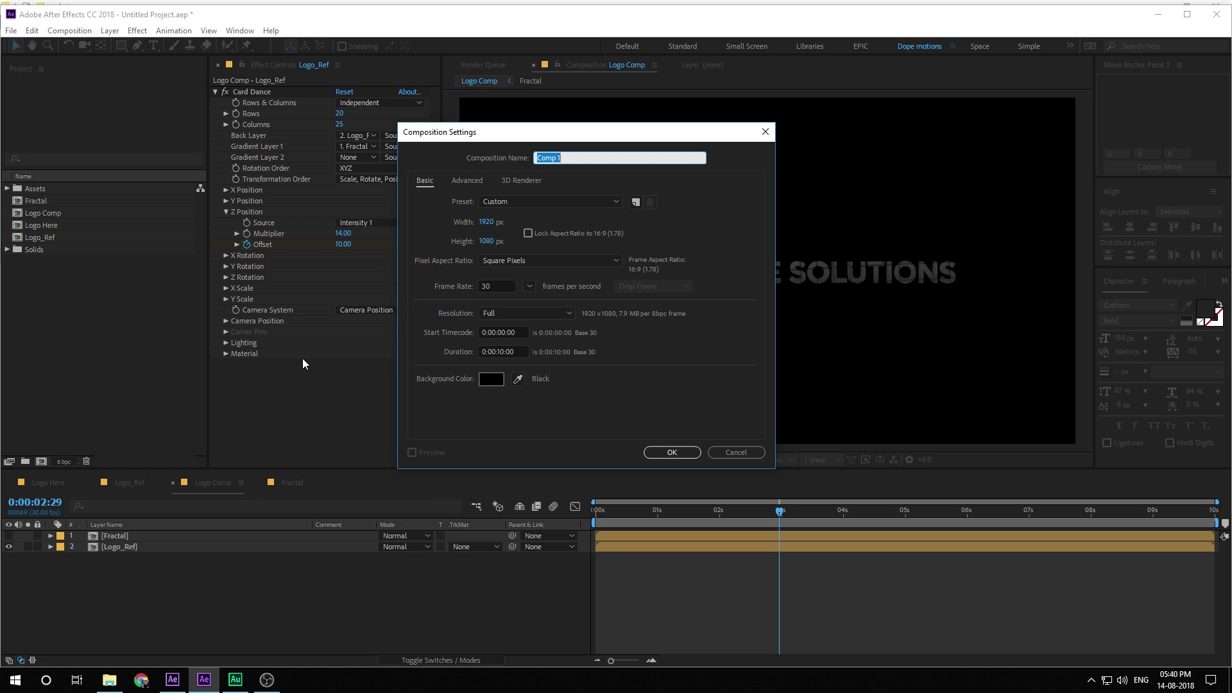
pyautogui.write('Blur')
pyautogui.write('ap')
pyautogui.press('Return')
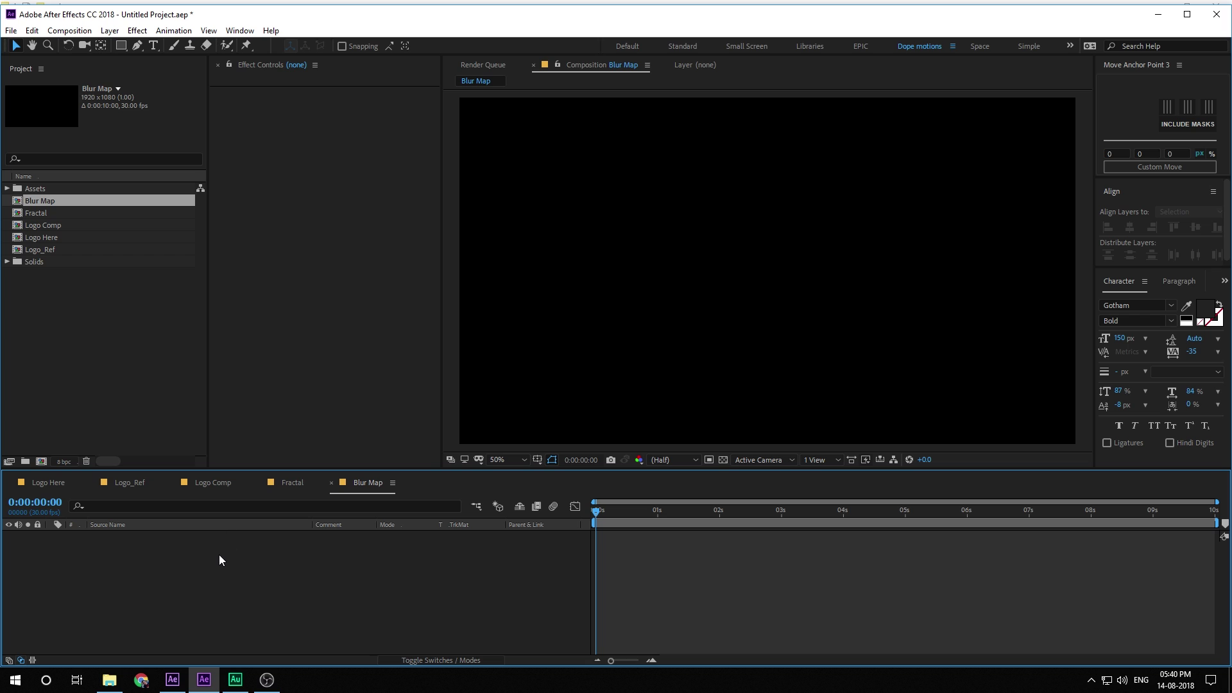
# Add a white solid with a Linear Wipe at 44% completion, then begin a second solid.
pyautogui.hotkey('ctrl', 'y')
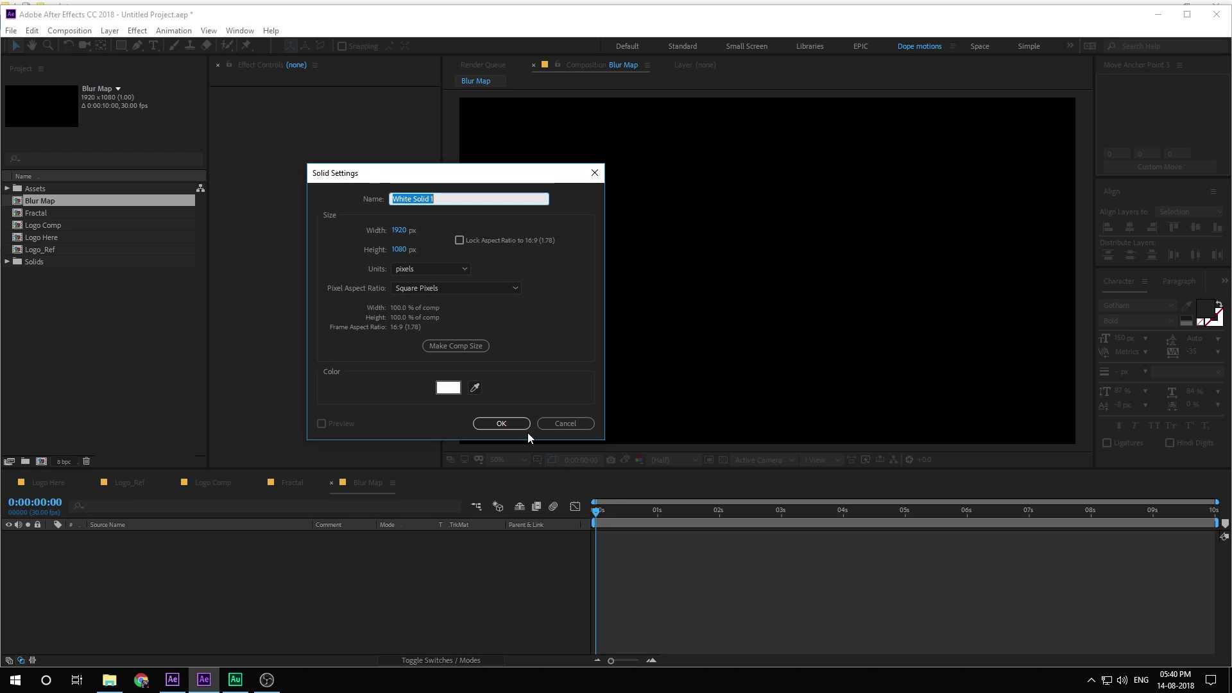
pyautogui.click(513, 425)
pyautogui.hotkey('ctrl', 'space')
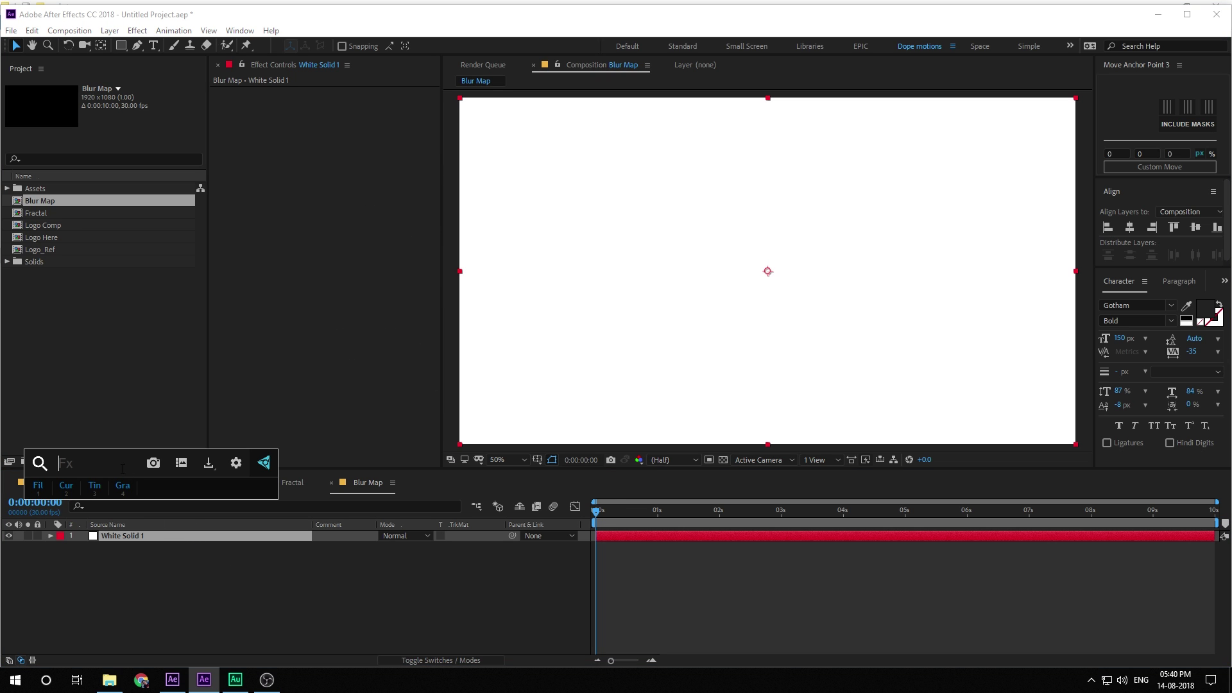
pyautogui.write('lin wipe')
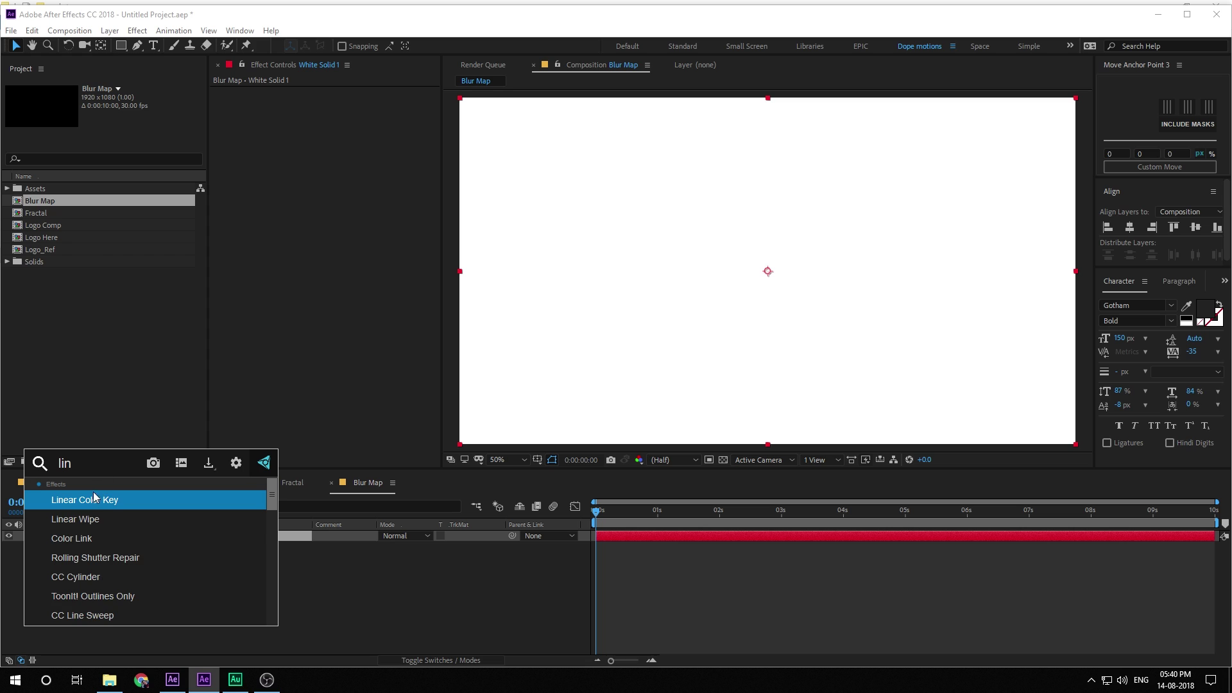
pyautogui.press('Return')
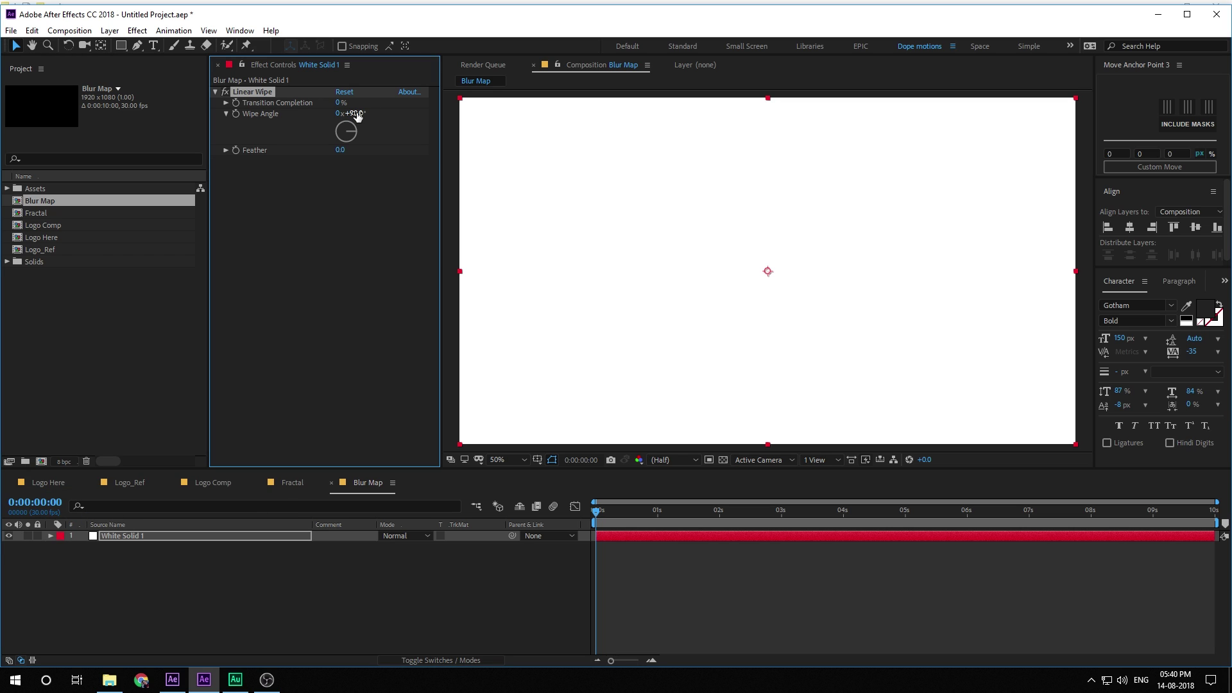
pyautogui.moveTo(339, 106); pyautogui.dragTo(370, 110)
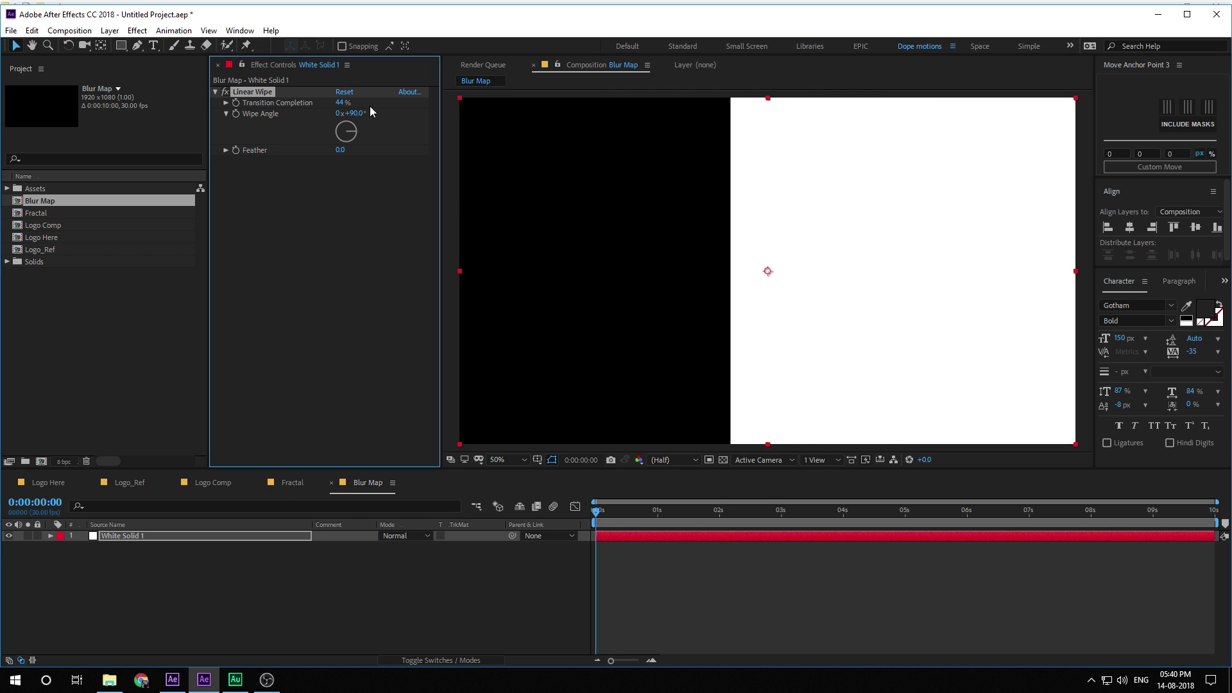
pyautogui.click(186, 580)
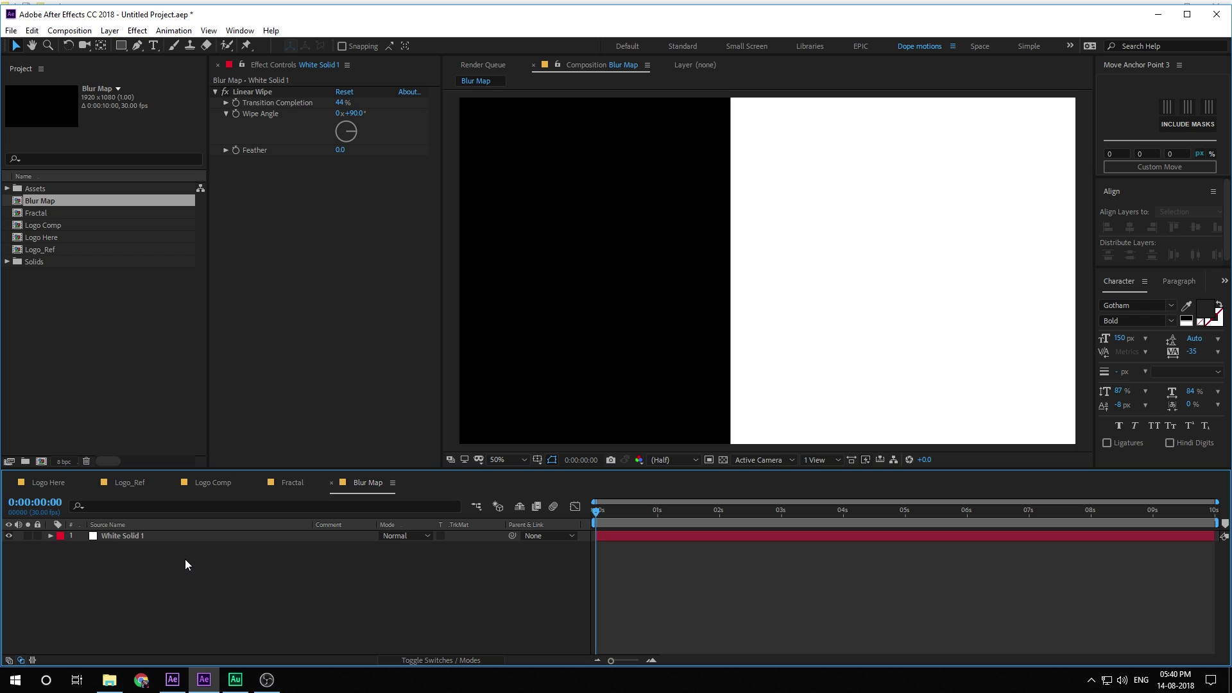
pyautogui.hotkey('ctrl', 'y')
# Create a black (000000) solid and place it beneath the white solid.
pyautogui.click(448, 387)
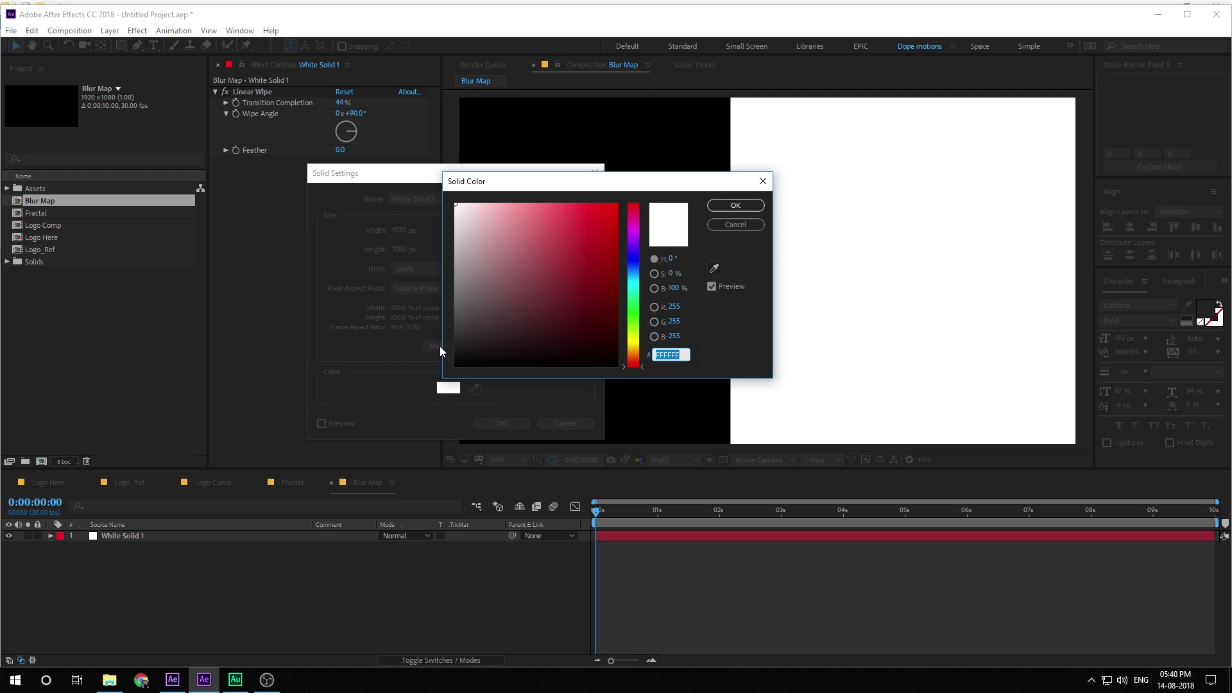
pyautogui.write('000000')
pyautogui.click(735, 205)
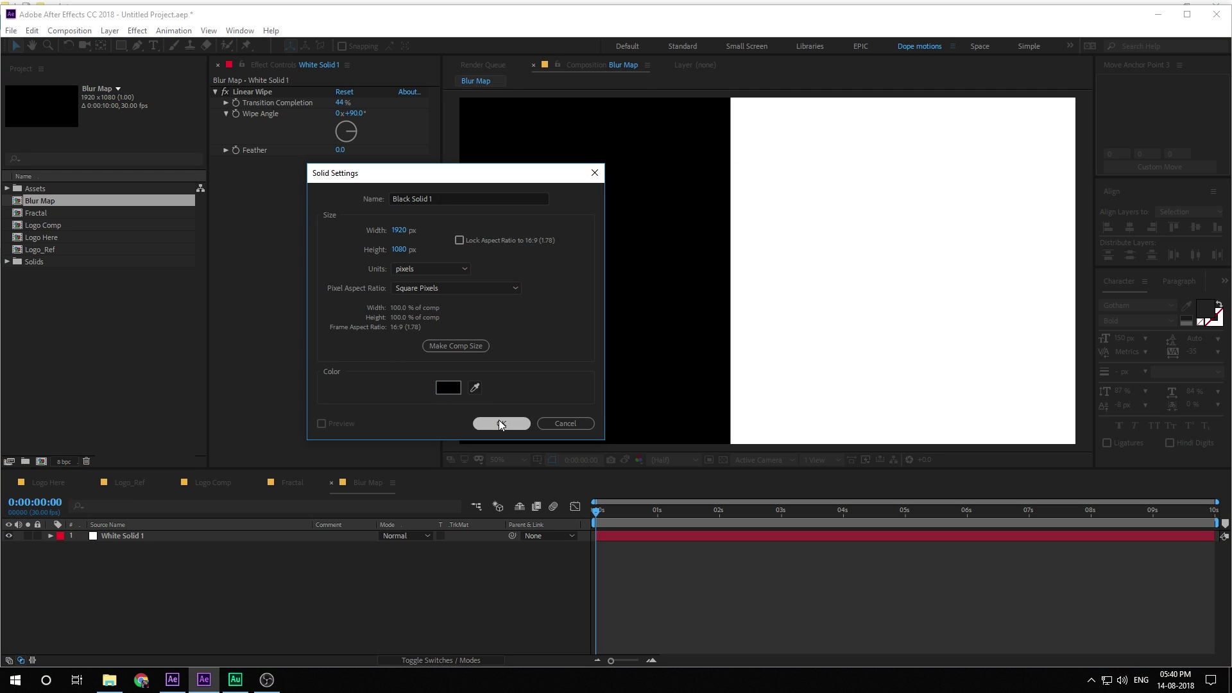
pyautogui.click(500, 423)
pyautogui.moveTo(113, 542); pyautogui.dragTo(124, 579)
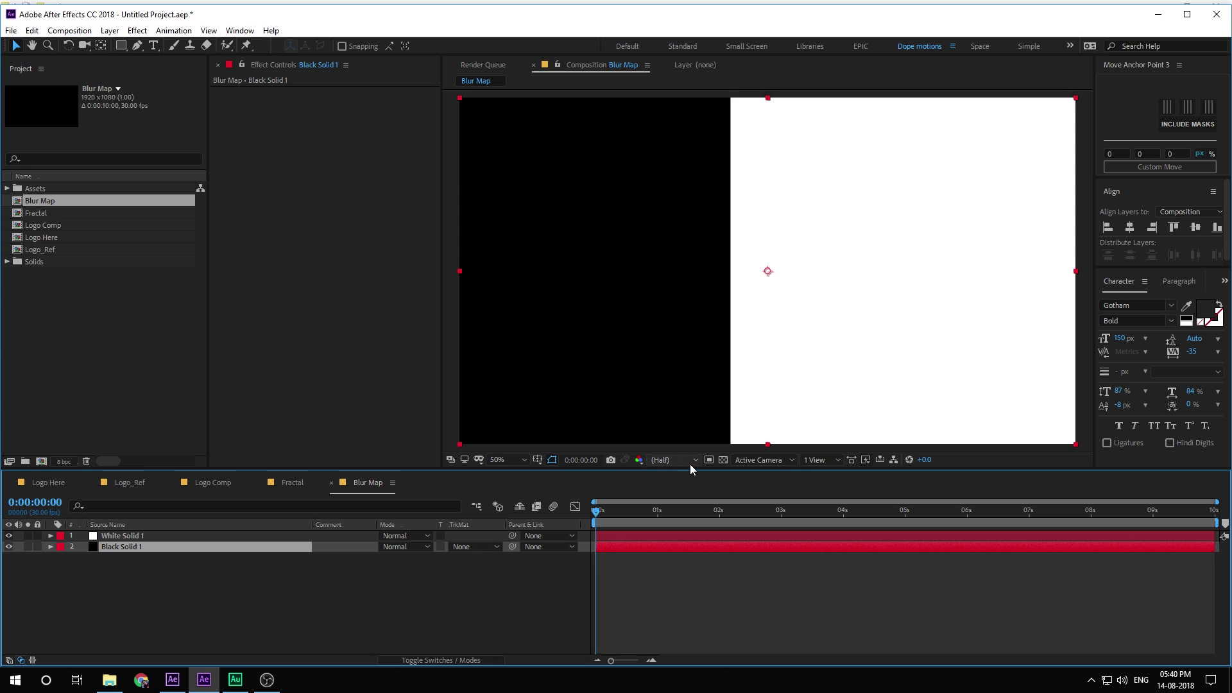
pyautogui.click(726, 459)
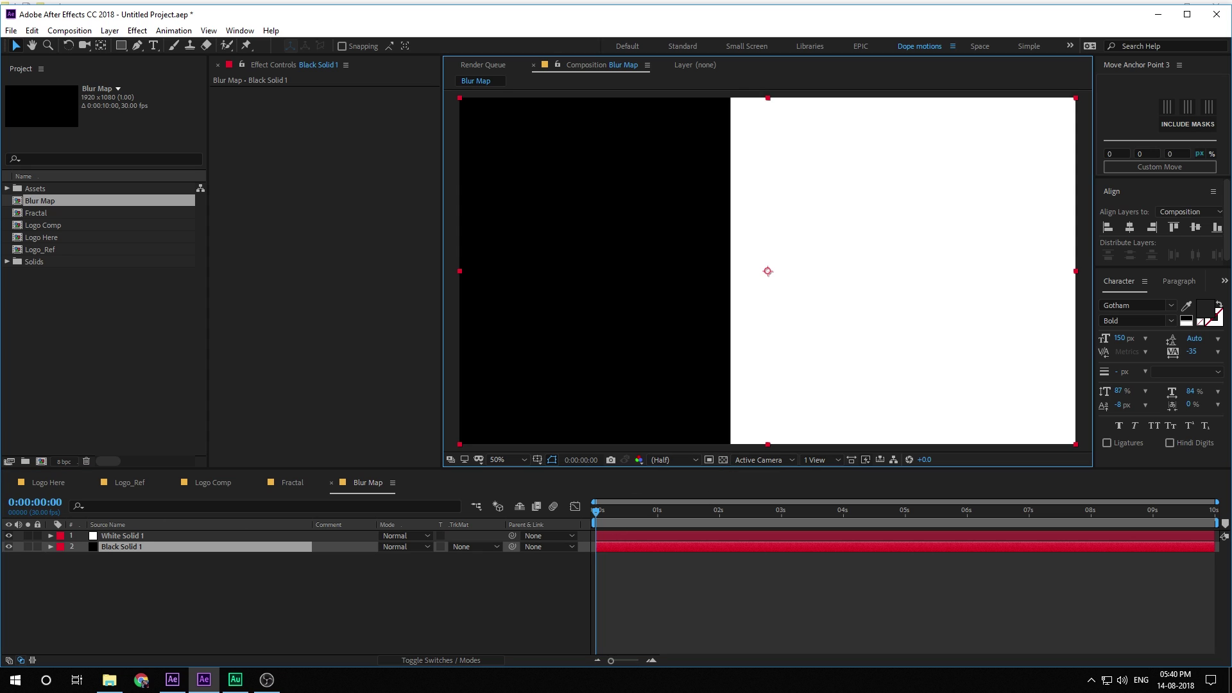
pyautogui.hotkey('alt', 'Tab')
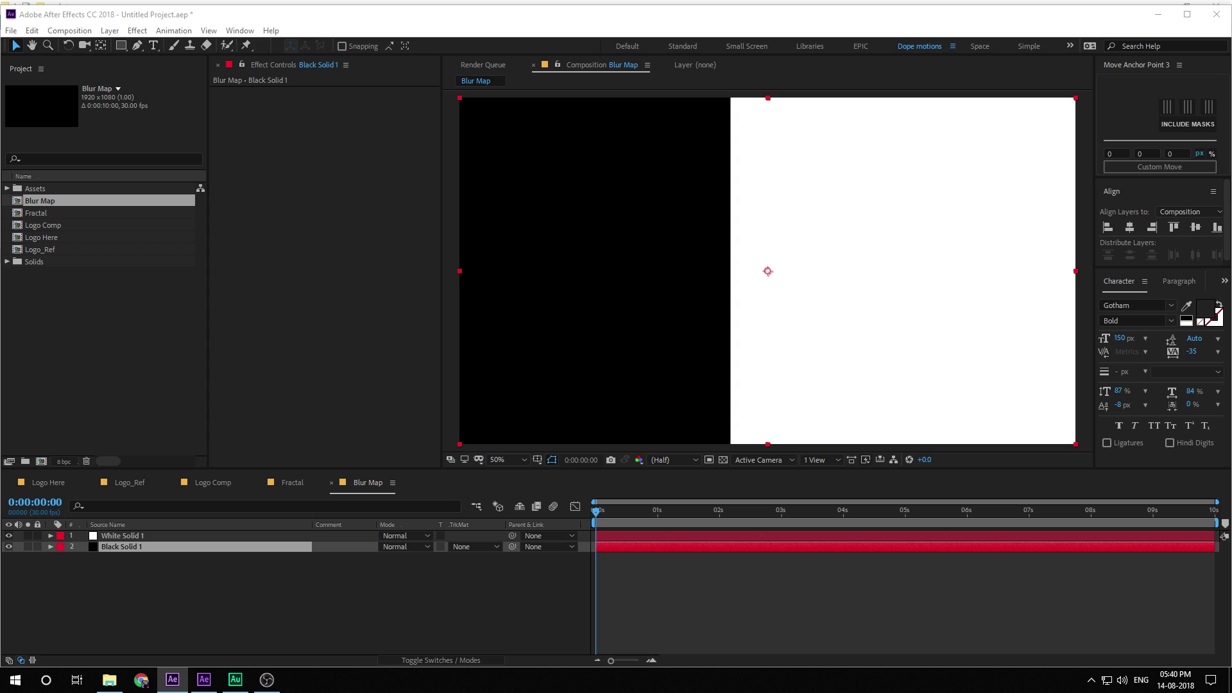
pyautogui.hotkey('alt', 'Tab')
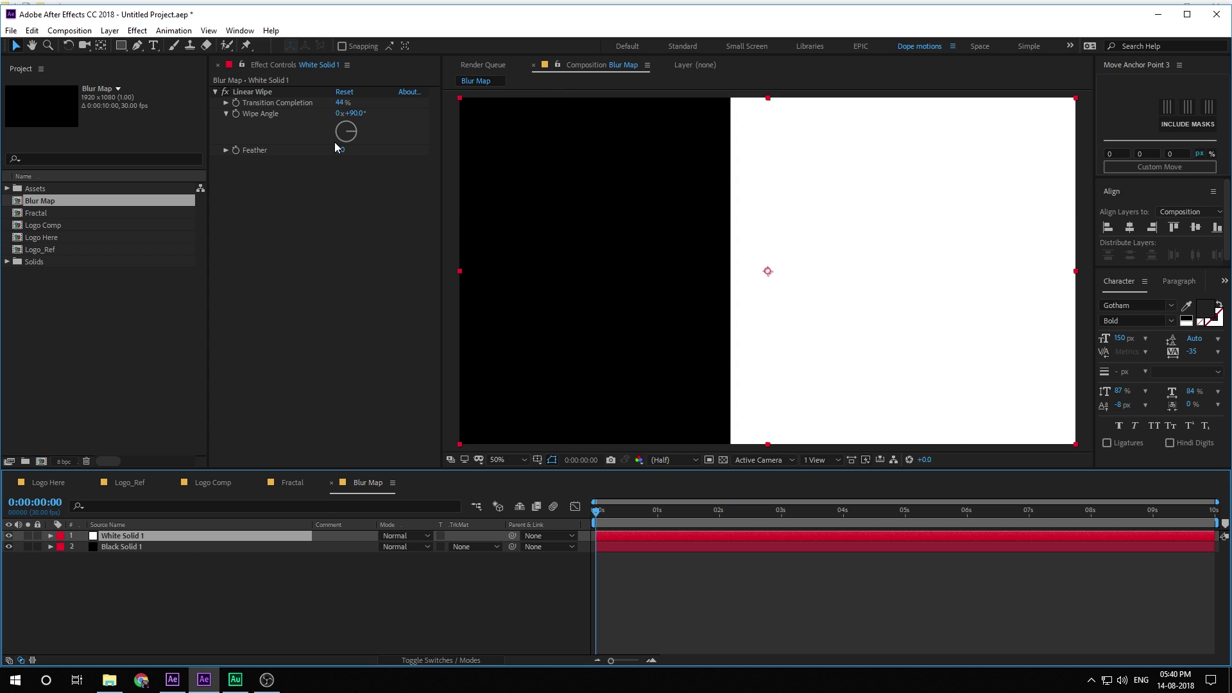
# Keyframe the Linear Wipe Transition Completion from 0% at 0s to 100% at 2s.
pyautogui.moveTo(341, 101); pyautogui.dragTo(292, 119)
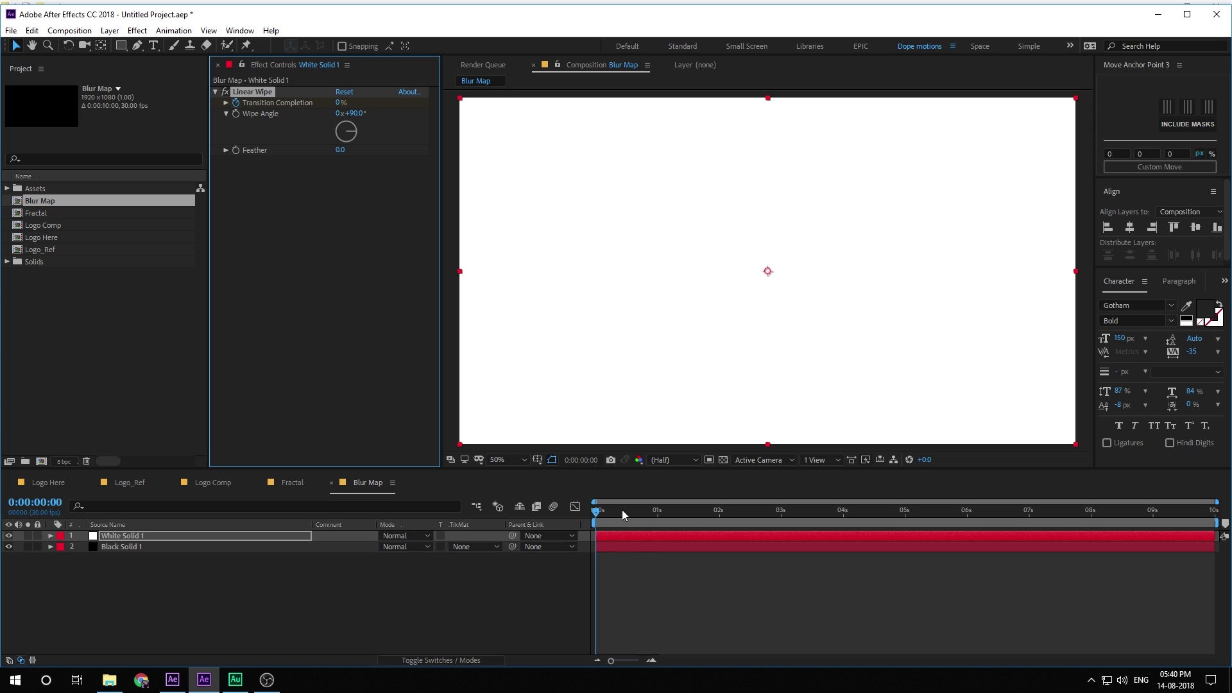
pyautogui.moveTo(622, 509); pyautogui.dragTo(720, 531)
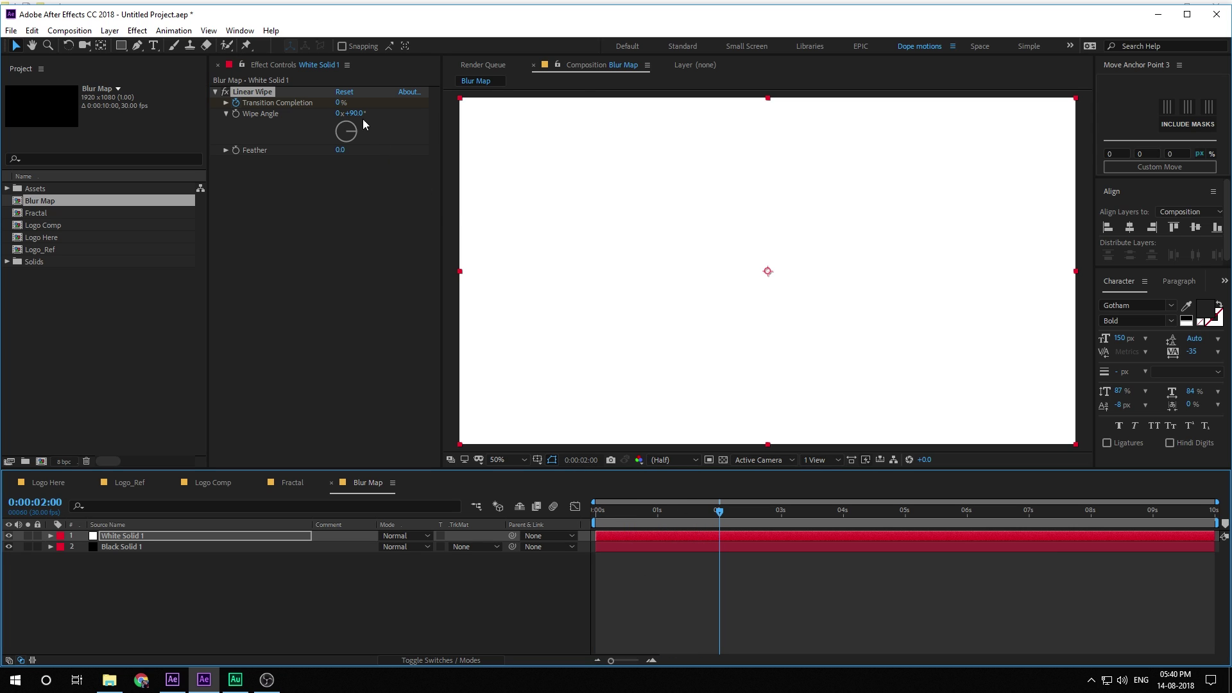
pyautogui.moveTo(340, 104); pyautogui.dragTo(452, 104)
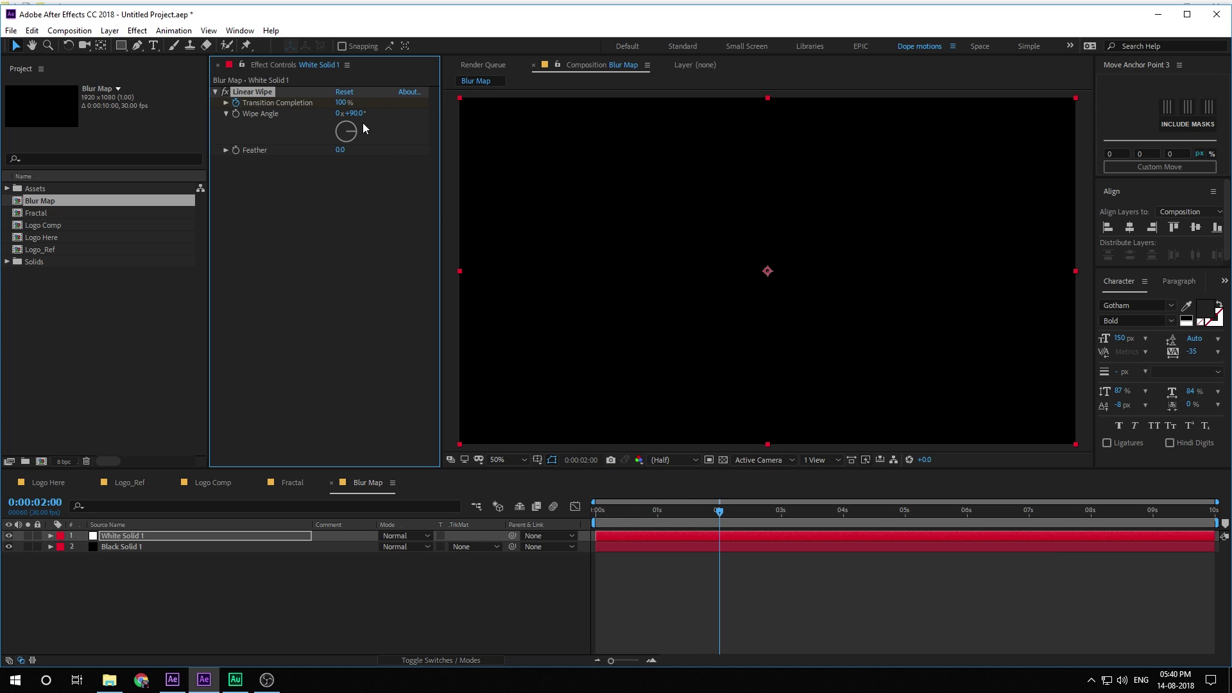
# Set the Linear Wipe Feather to 600 and preview the wipe animation.
pyautogui.click(339, 150)
pyautogui.write('600')
pyautogui.click(350, 279)
pyautogui.moveTo(613, 522); pyautogui.dragTo(676, 513)
pyautogui.press('space')
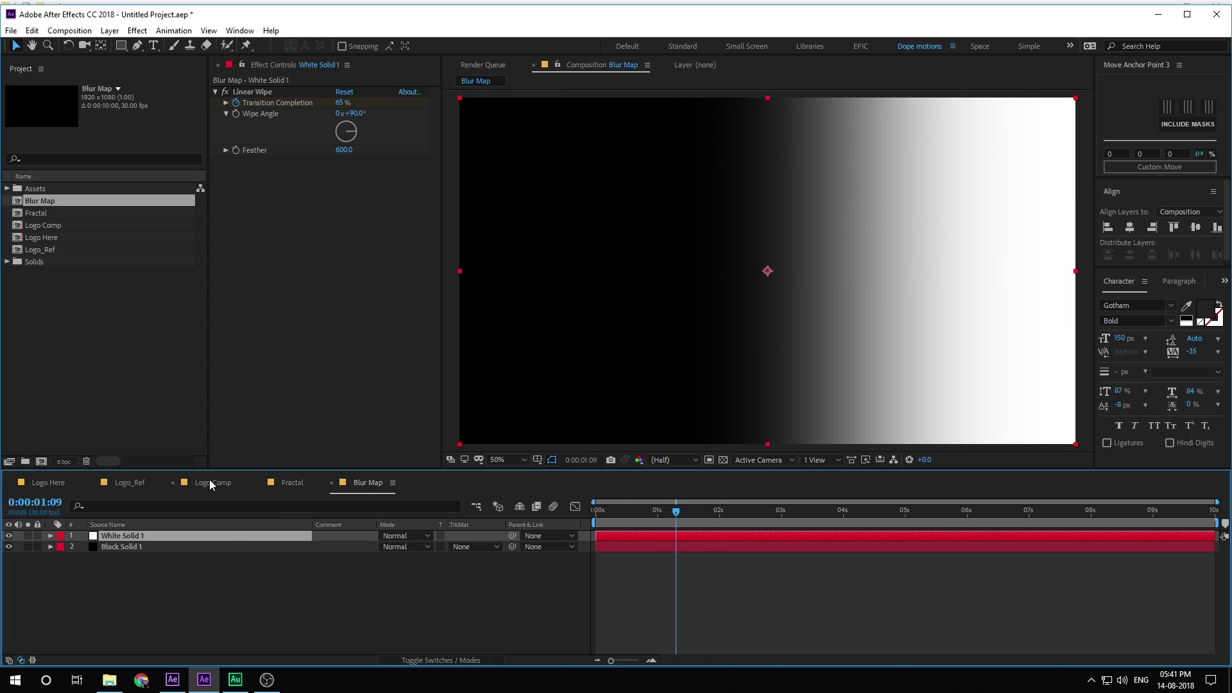
pyautogui.click(210, 482)
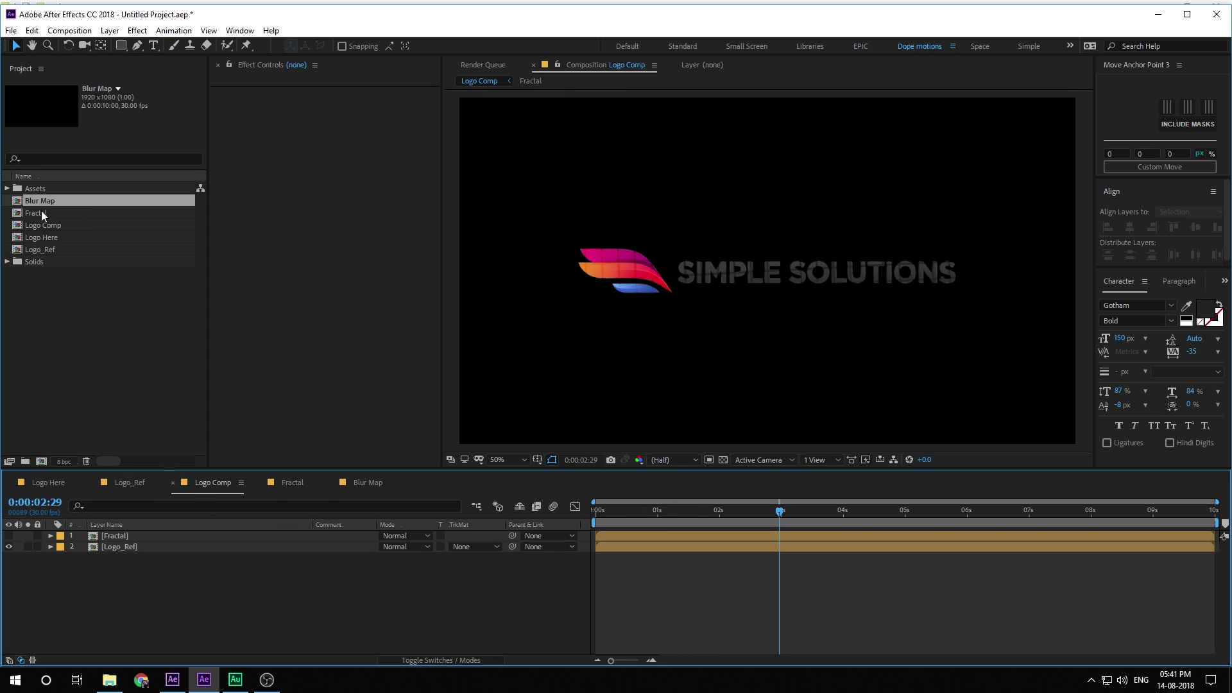
# Add the Blur Map comp to Logo Comp with its visibility off, plus a top adjustment layer named Blur.
pyautogui.moveTo(41, 211); pyautogui.dragTo(127, 539)
pyautogui.click(8, 535)
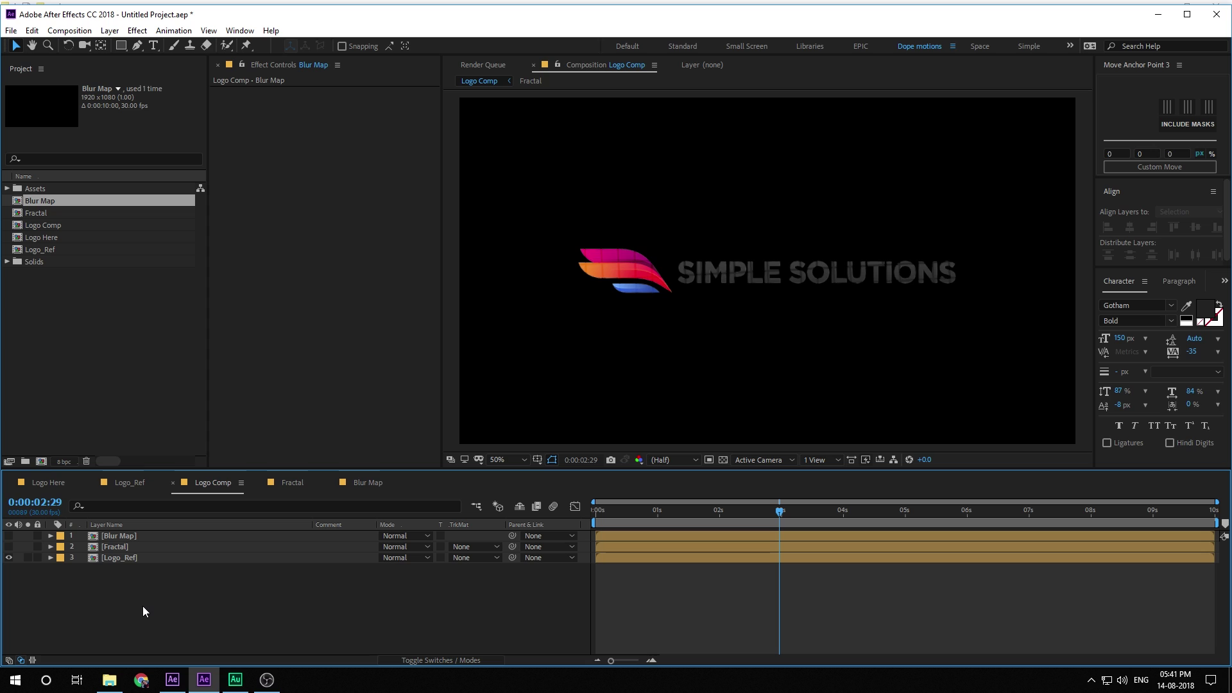
pyautogui.hotkey('ctrl', 'alt', 'y')
pyautogui.press('Return')
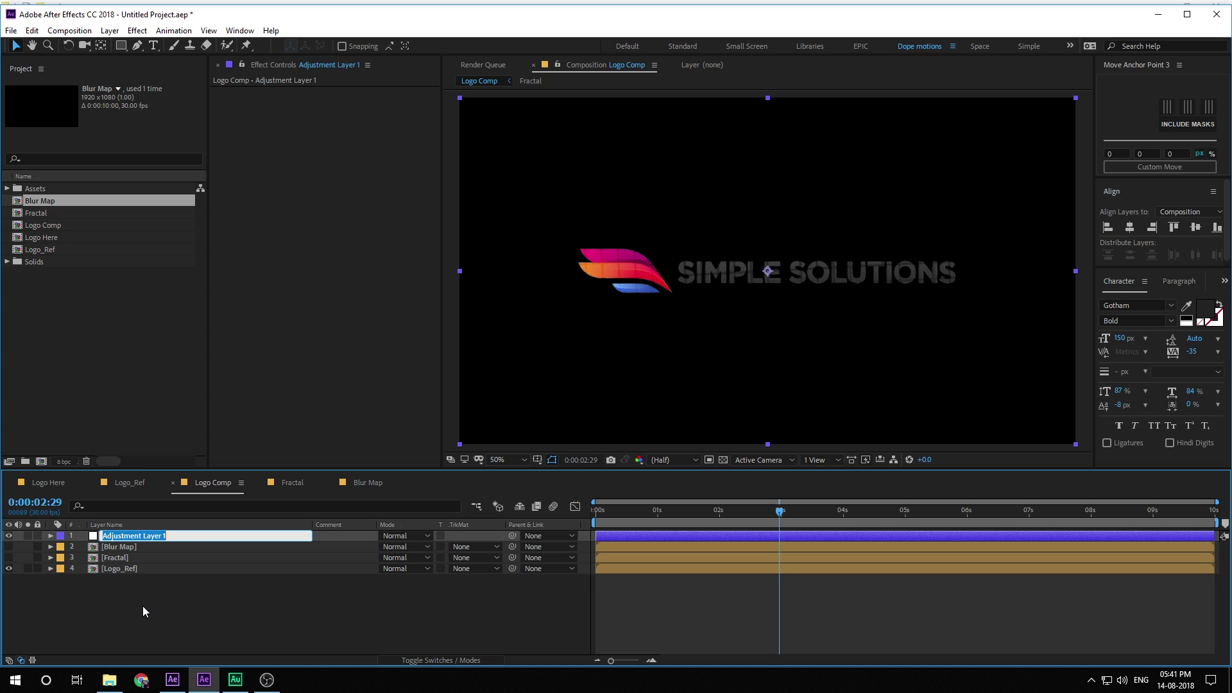
pyautogui.write('Blur')
pyautogui.press('Return')
pyautogui.hotkey('ctrl', 'space')
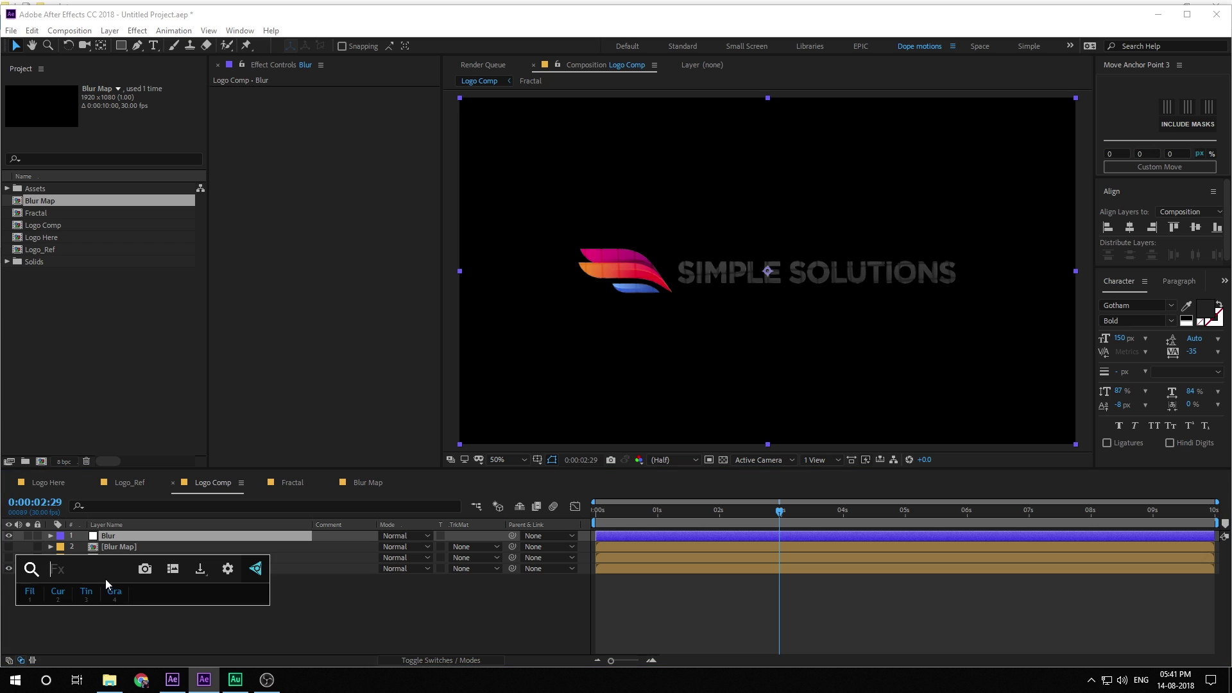
# Apply Camera Lens Blur to the Blur layer with '2. Blur Map' as the Blur Map Layer.
pyautogui.write('len')
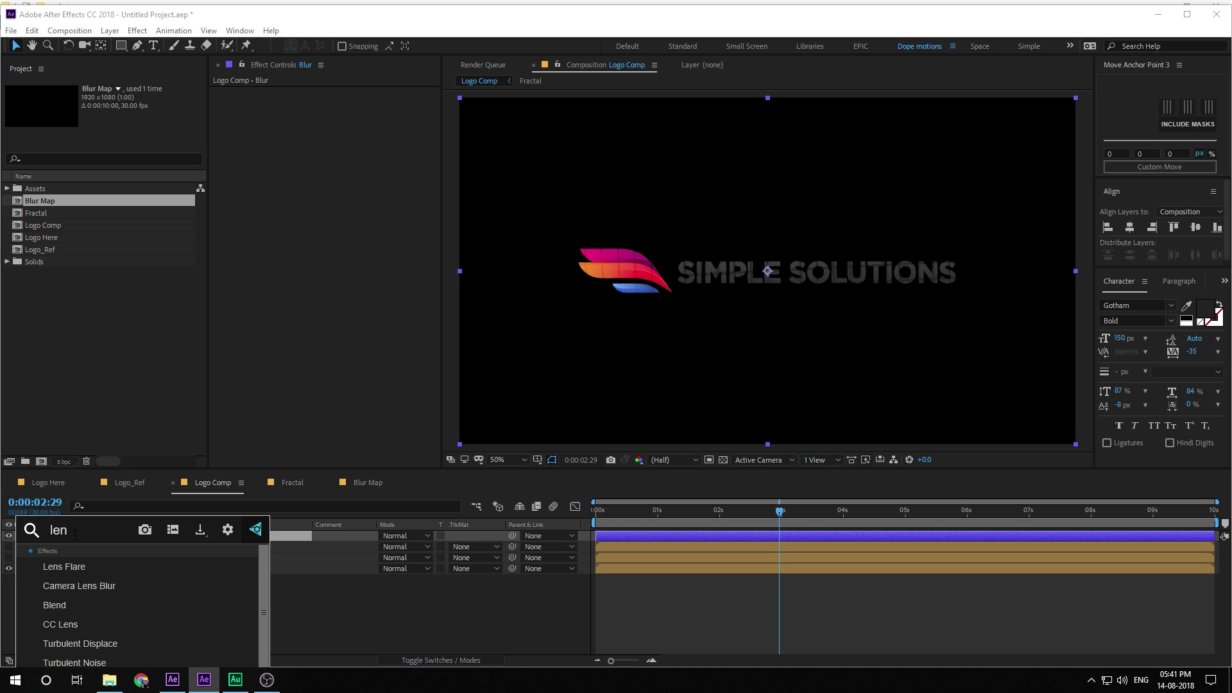
pyautogui.click(74, 579)
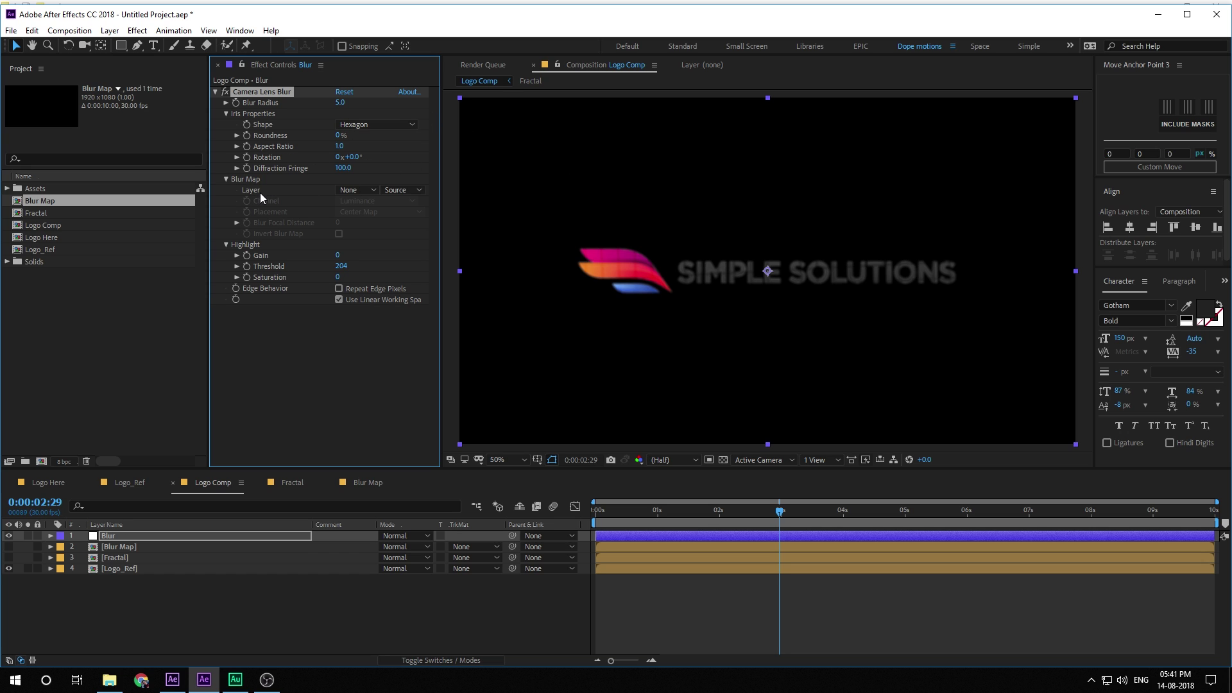
pyautogui.click(355, 191)
pyautogui.click(379, 239)
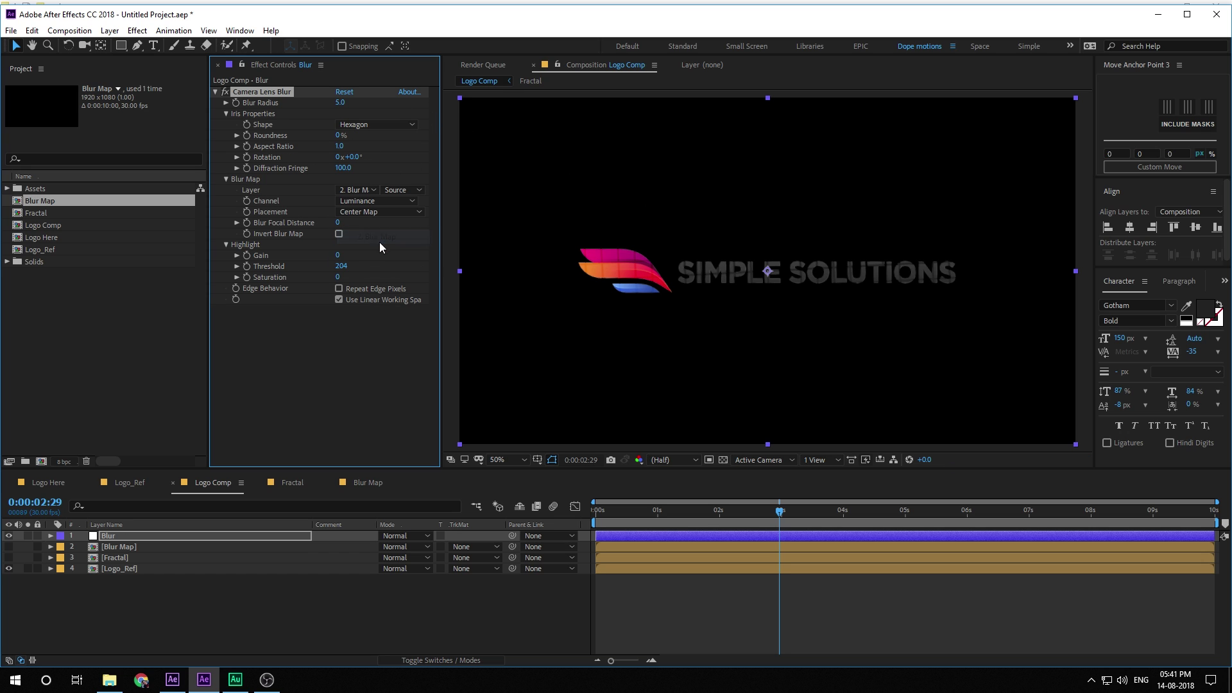
# Set the Camera Lens Blur radius to 15, then raise it to 74.
pyautogui.click(340, 103)
pyautogui.write('15')
pyautogui.press('Return')
pyautogui.moveTo(618, 514); pyautogui.dragTo(672, 517)
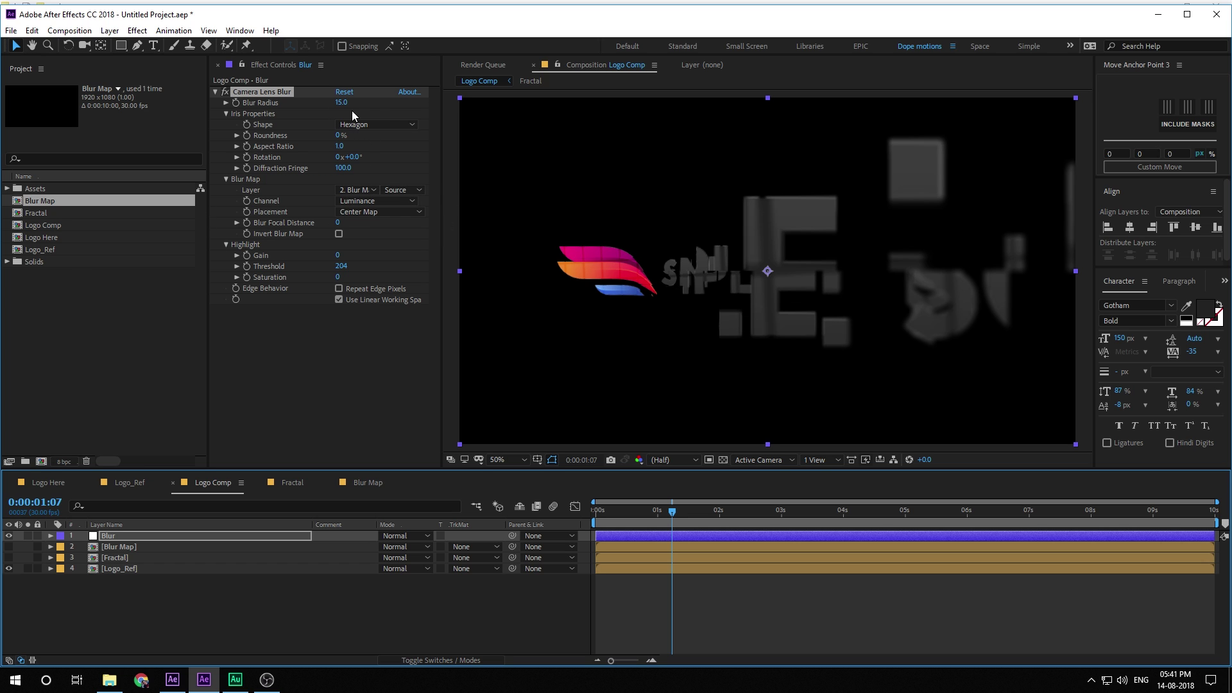
pyautogui.moveTo(344, 105)
pyautogui.mouseDown()
pyautogui.moveTo(375, 116)
pyautogui.moveTo(359, 109)
pyautogui.mouseUp()
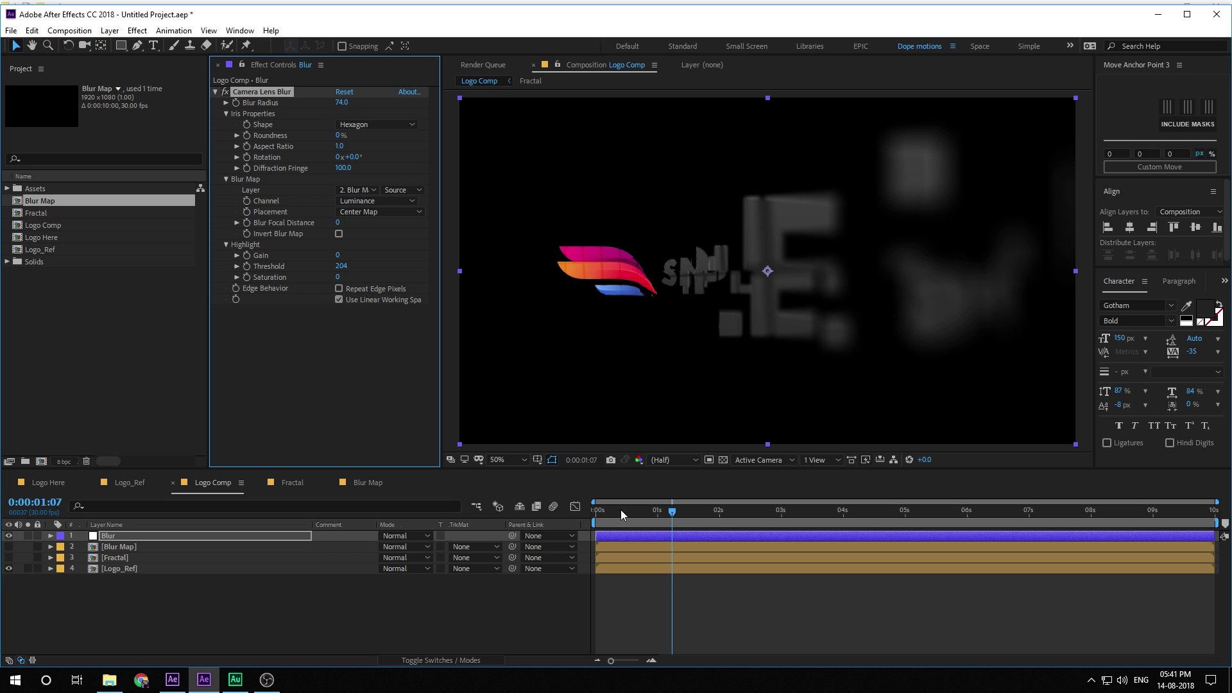
pyautogui.moveTo(621, 512); pyautogui.dragTo(774, 514)
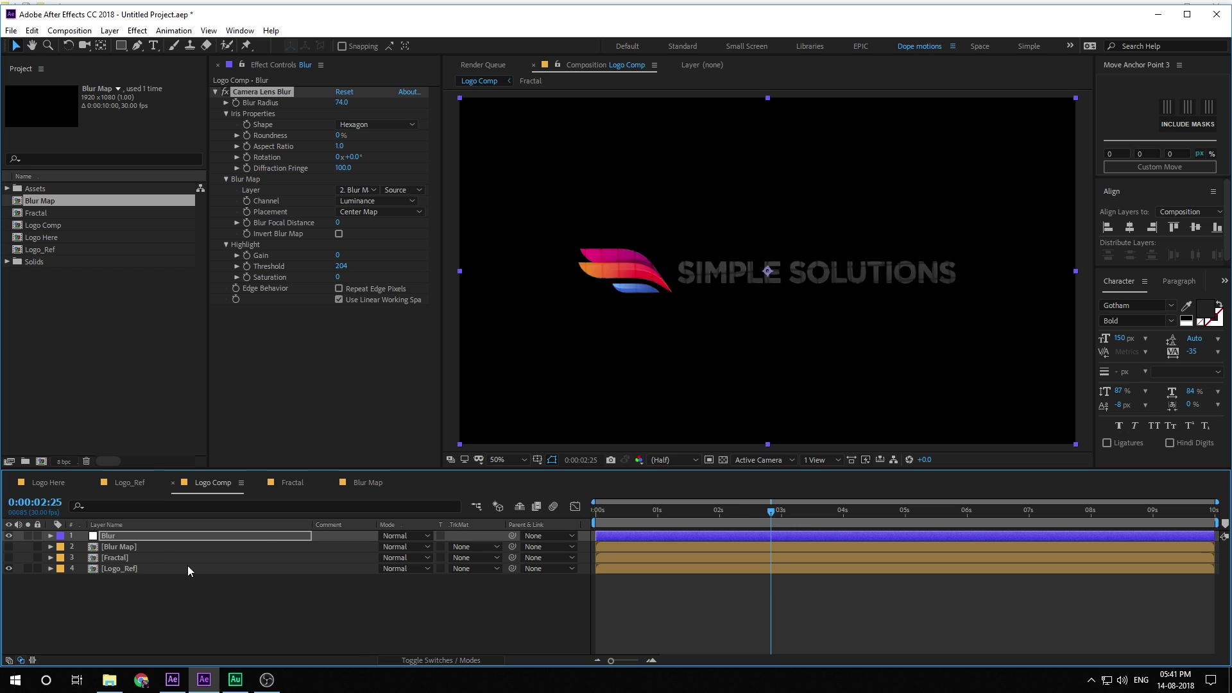
# In the Blur Map comp, move the wipe's end keyframe to the 3-second mark.
pyautogui.doubleClick(125, 548)
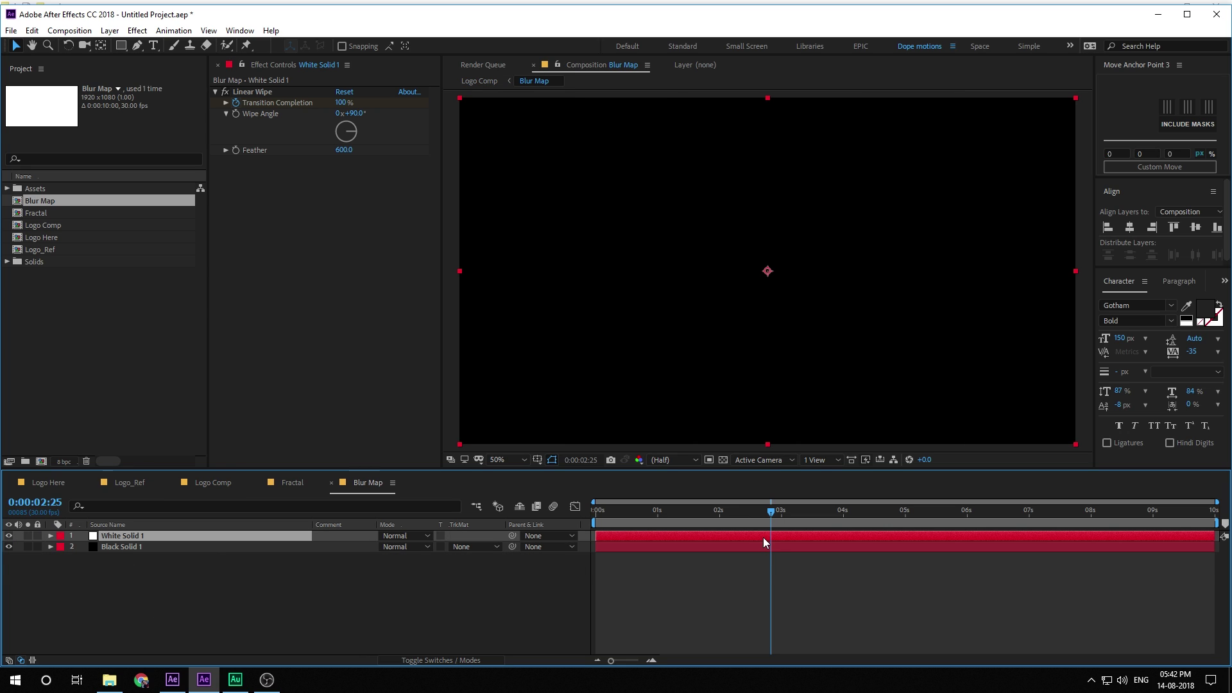
pyautogui.press('u')
pyautogui.moveTo(775, 513); pyautogui.dragTo(782, 517)
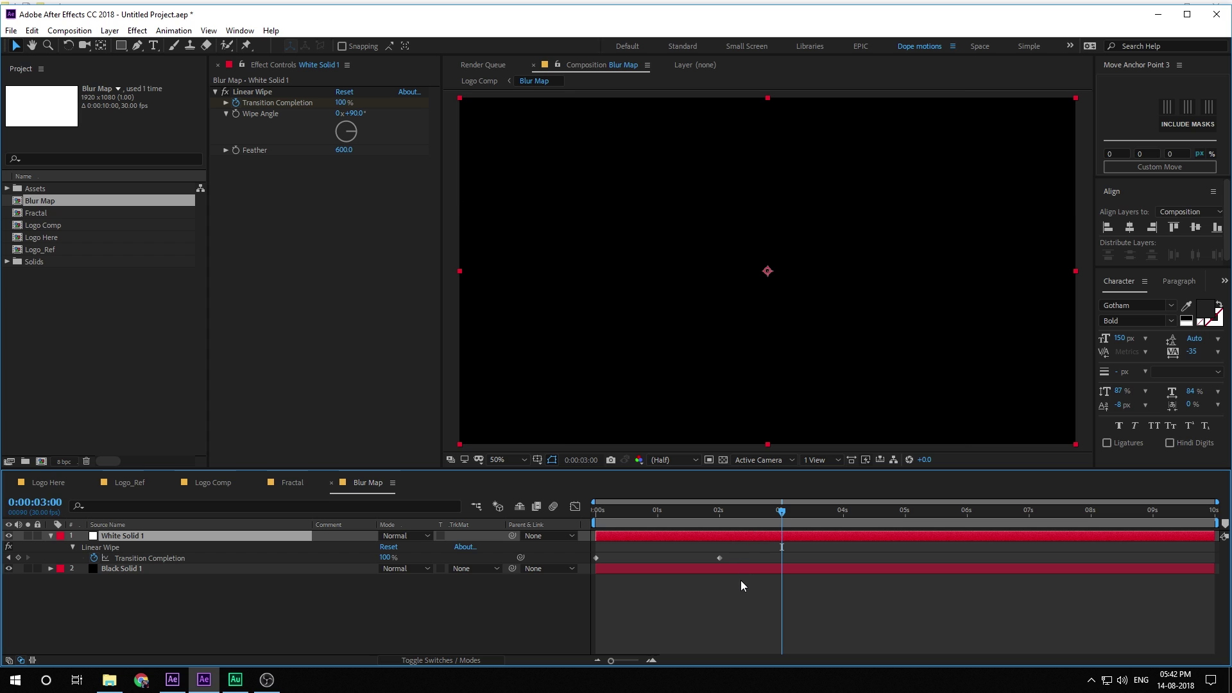
pyautogui.moveTo(720, 557); pyautogui.dragTo(781, 558)
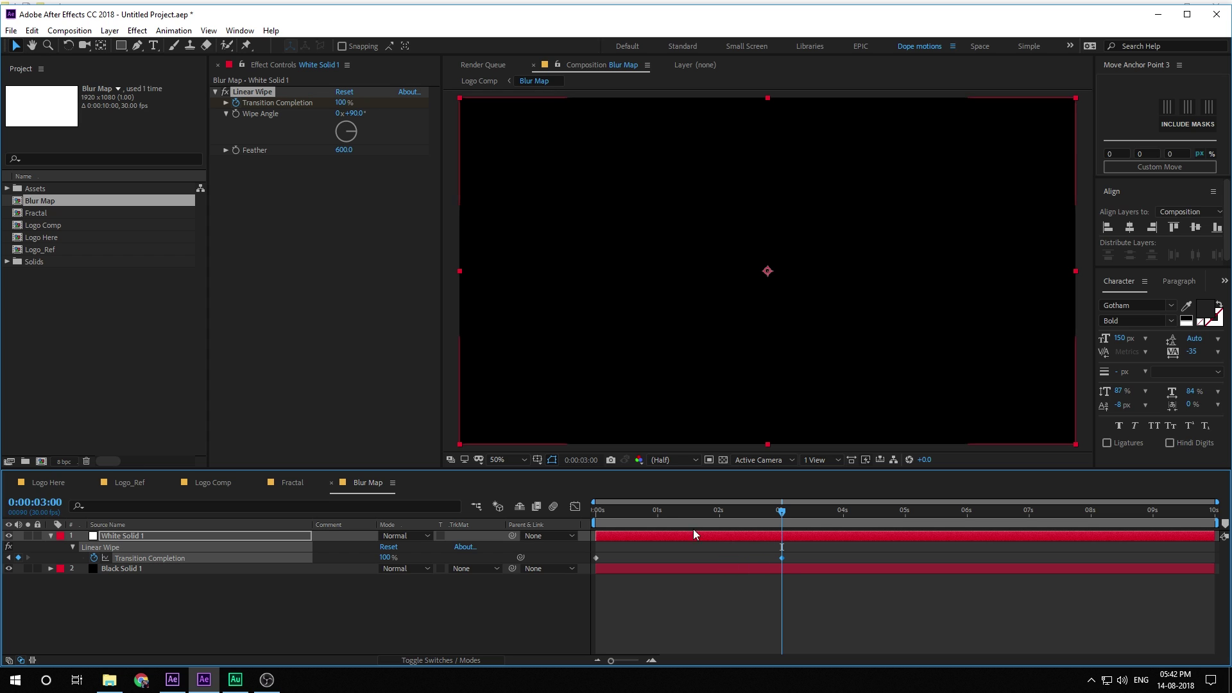
# Back in Logo Comp, set the Blur layer's Blur Radius to 50.
pyautogui.click(233, 481)
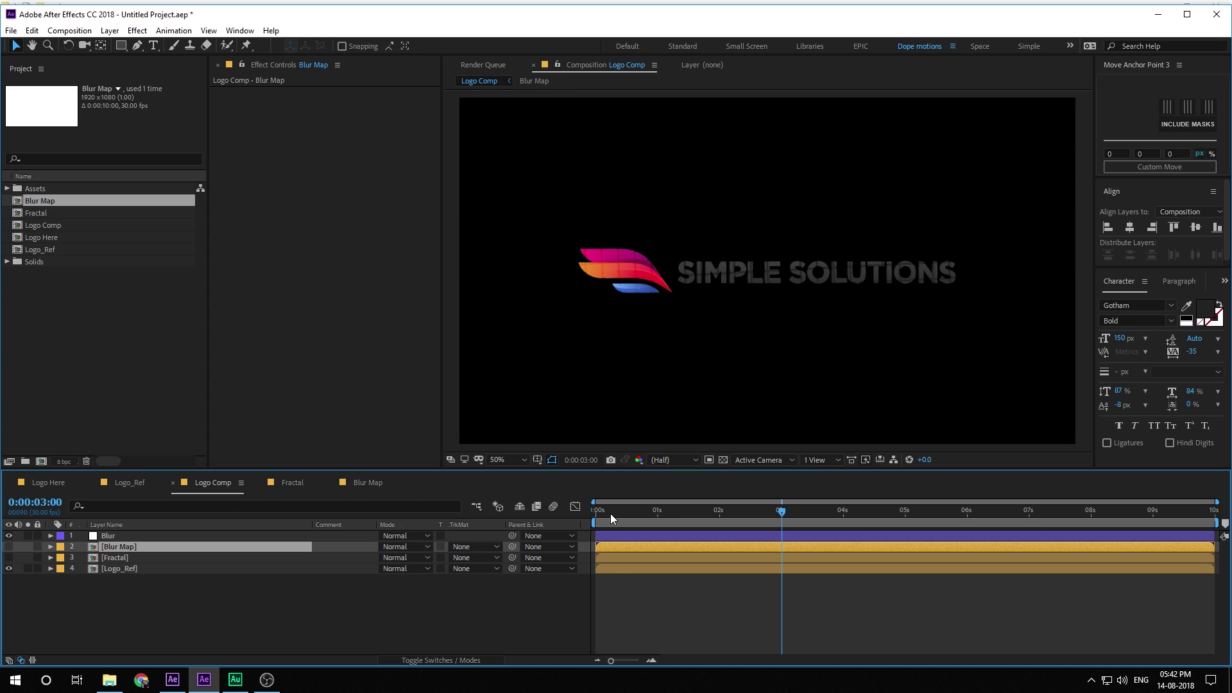
pyautogui.moveTo(610, 514); pyautogui.dragTo(717, 524)
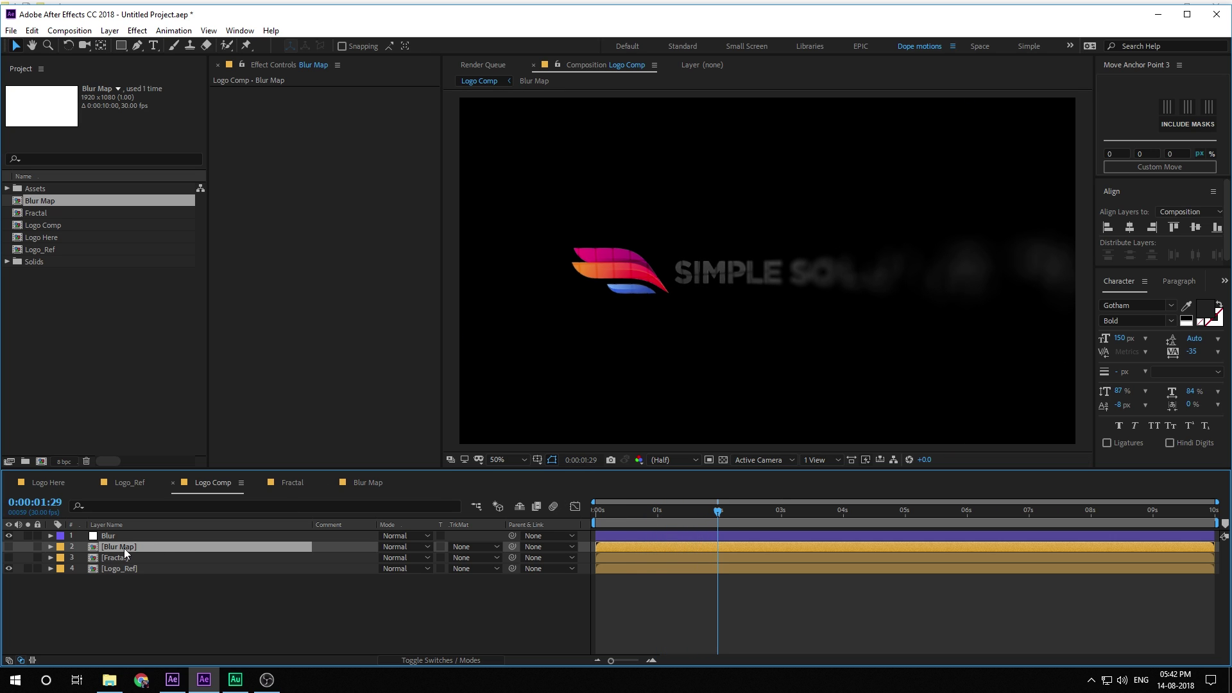
pyautogui.click(108, 535)
pyautogui.click(341, 102)
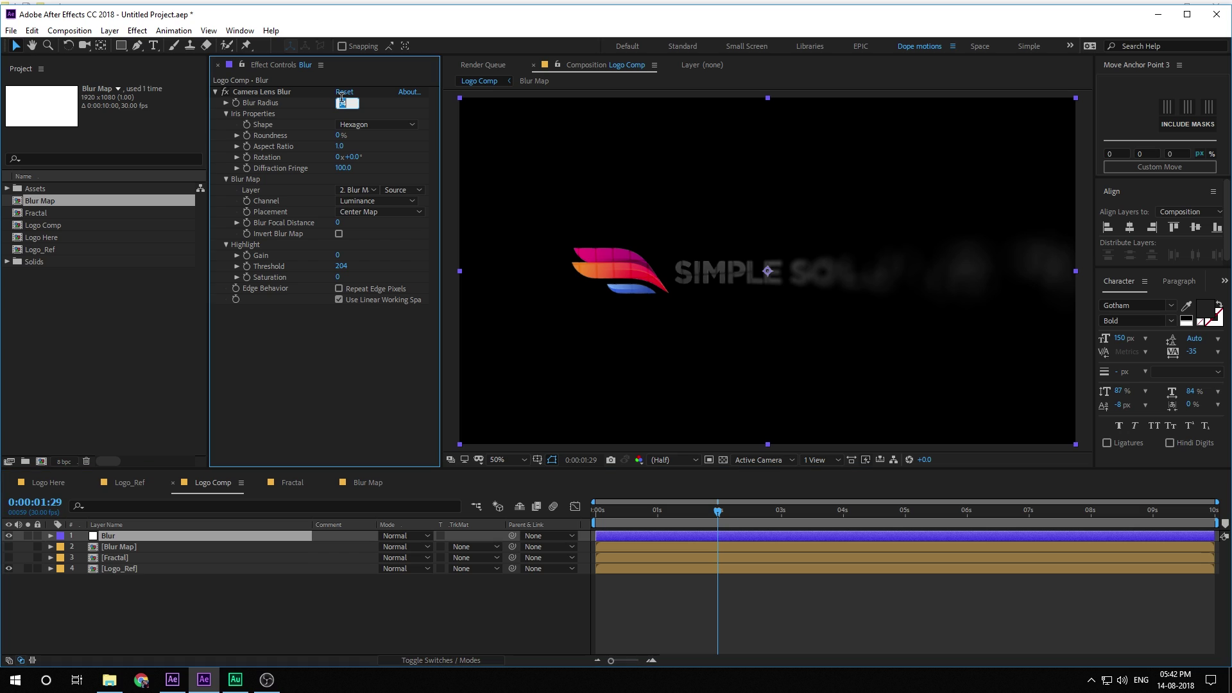
pyautogui.write('50')
pyautogui.press('Return')
# Change the Camera Lens Blur Iris Shape to Square and preview frames around one second.
pyautogui.click(363, 125)
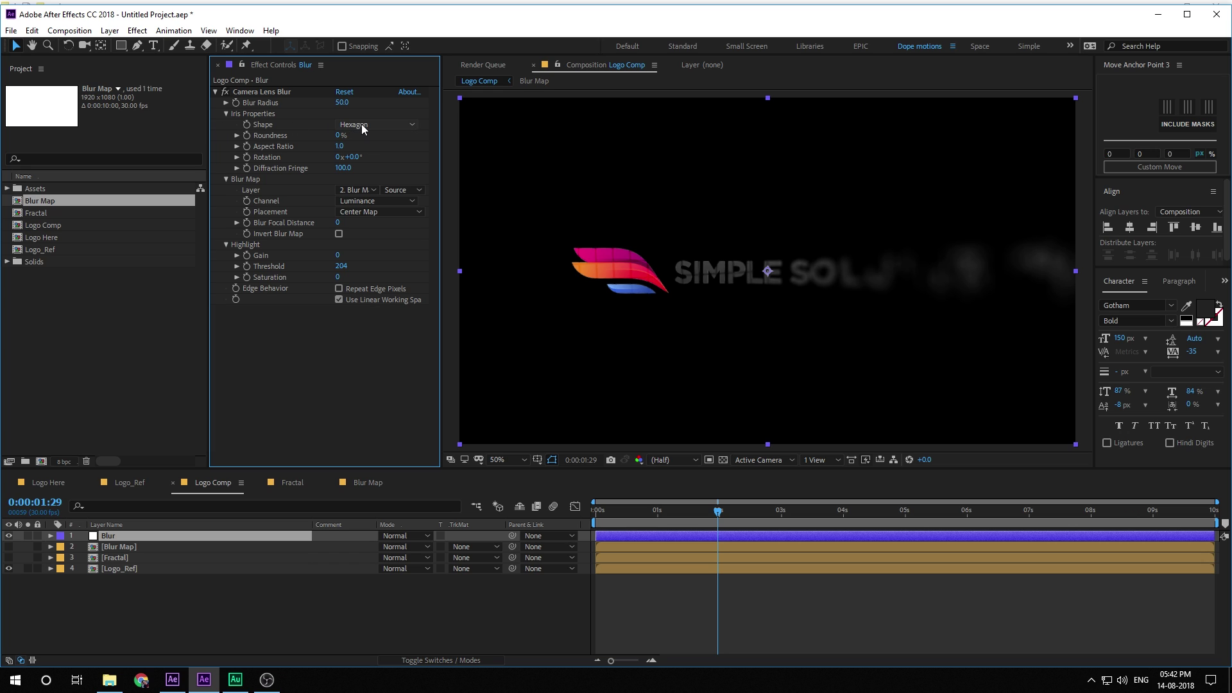
pyautogui.click(374, 194)
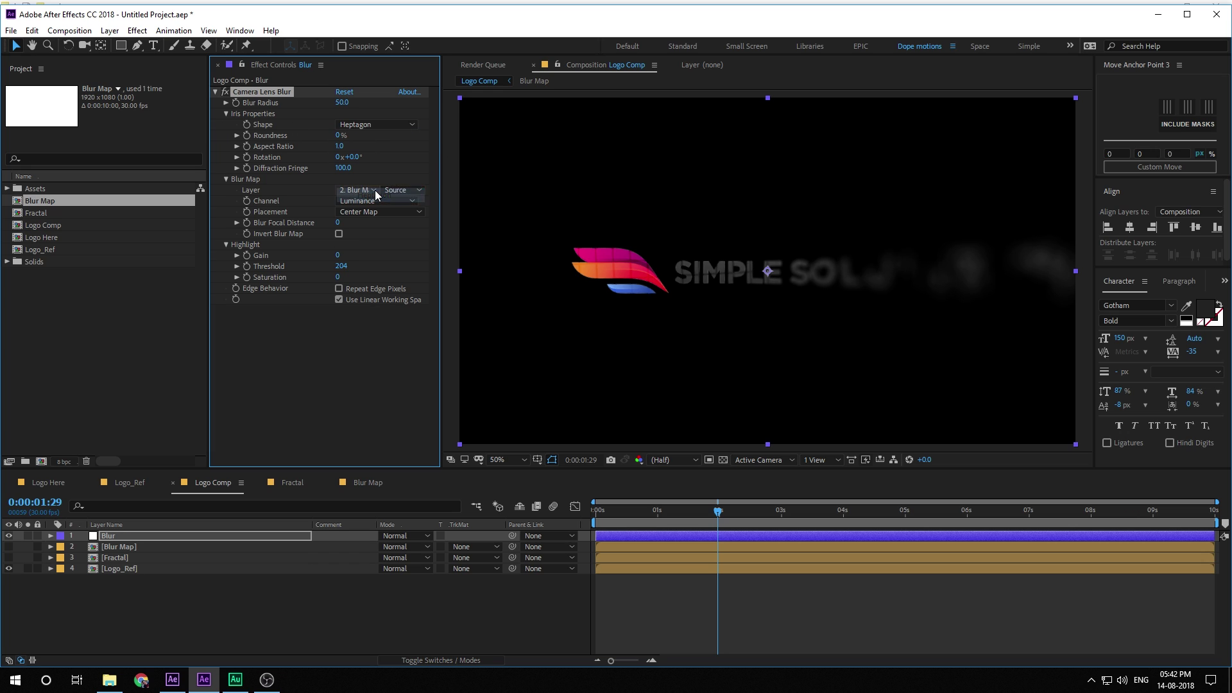
pyautogui.click(357, 126)
pyautogui.click(376, 153)
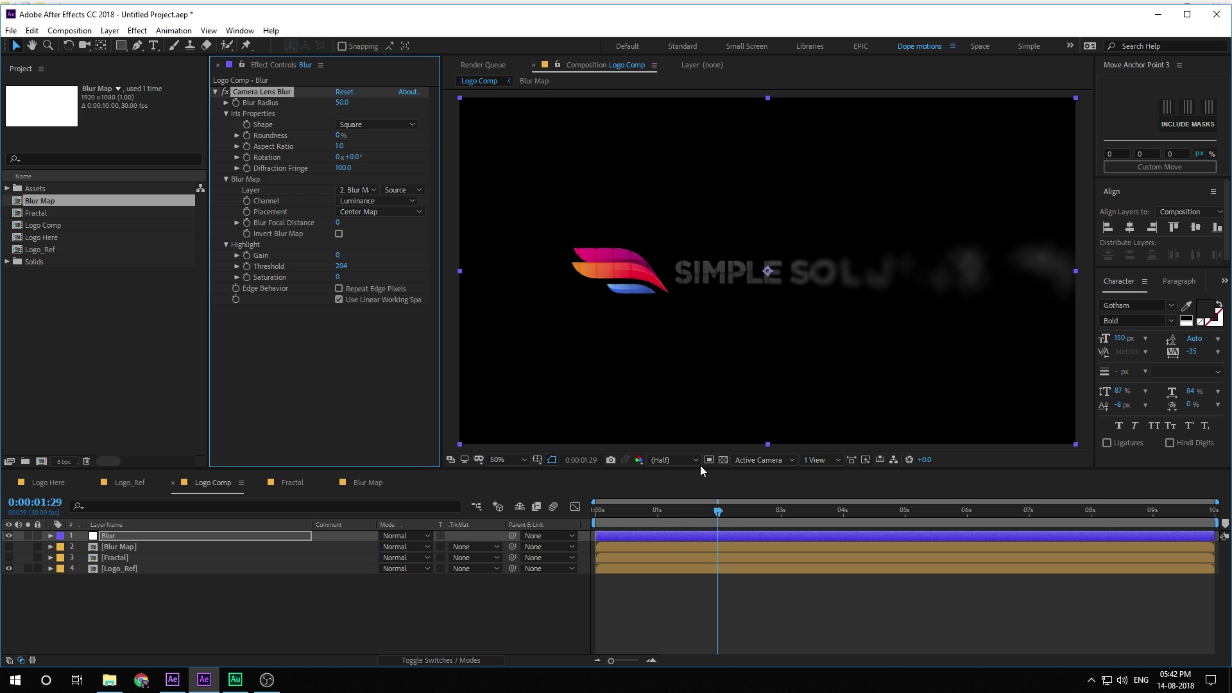
pyautogui.click(722, 464)
pyautogui.click(722, 461)
pyautogui.click(722, 461)
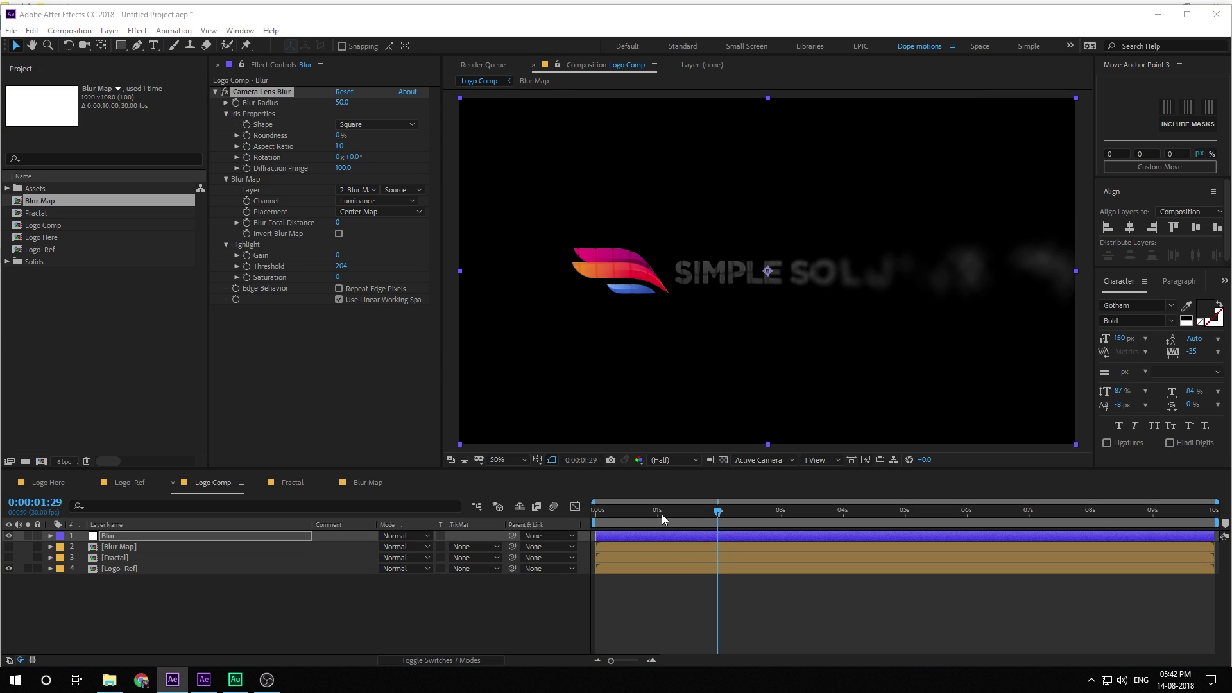
pyautogui.click(644, 513)
pyautogui.moveTo(644, 514); pyautogui.dragTo(660, 516)
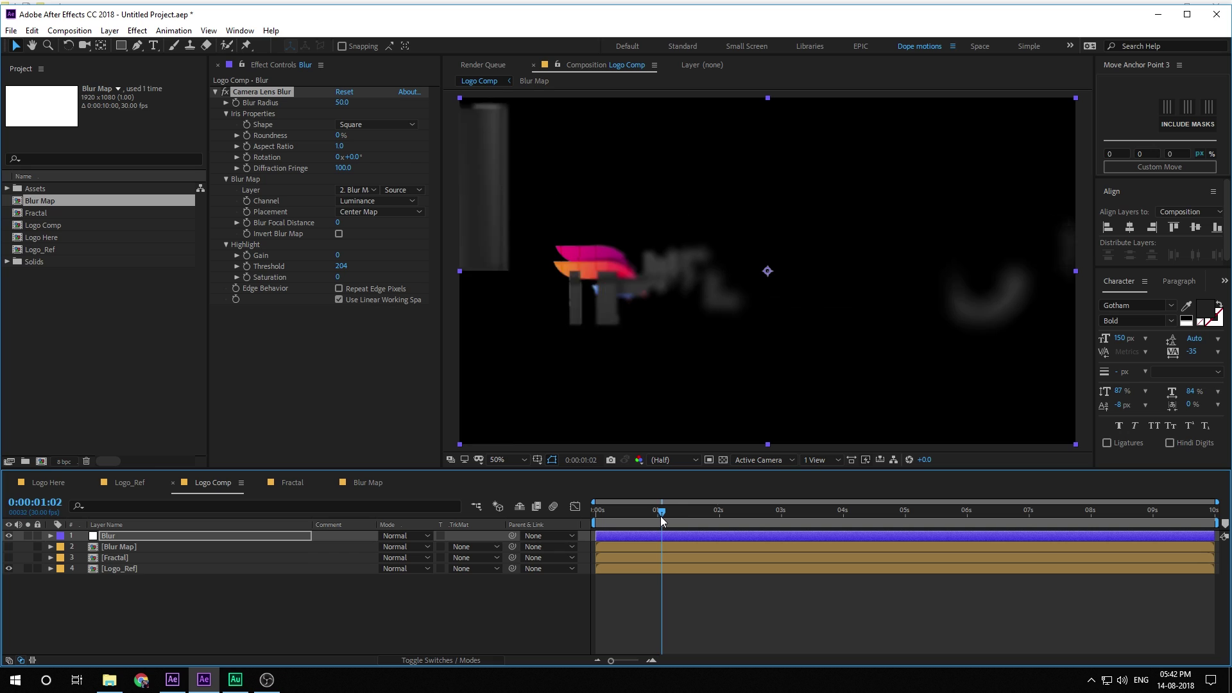
# Lower the Blur Radius to 35 and preview the logo up to two seconds.
pyautogui.click(112, 536)
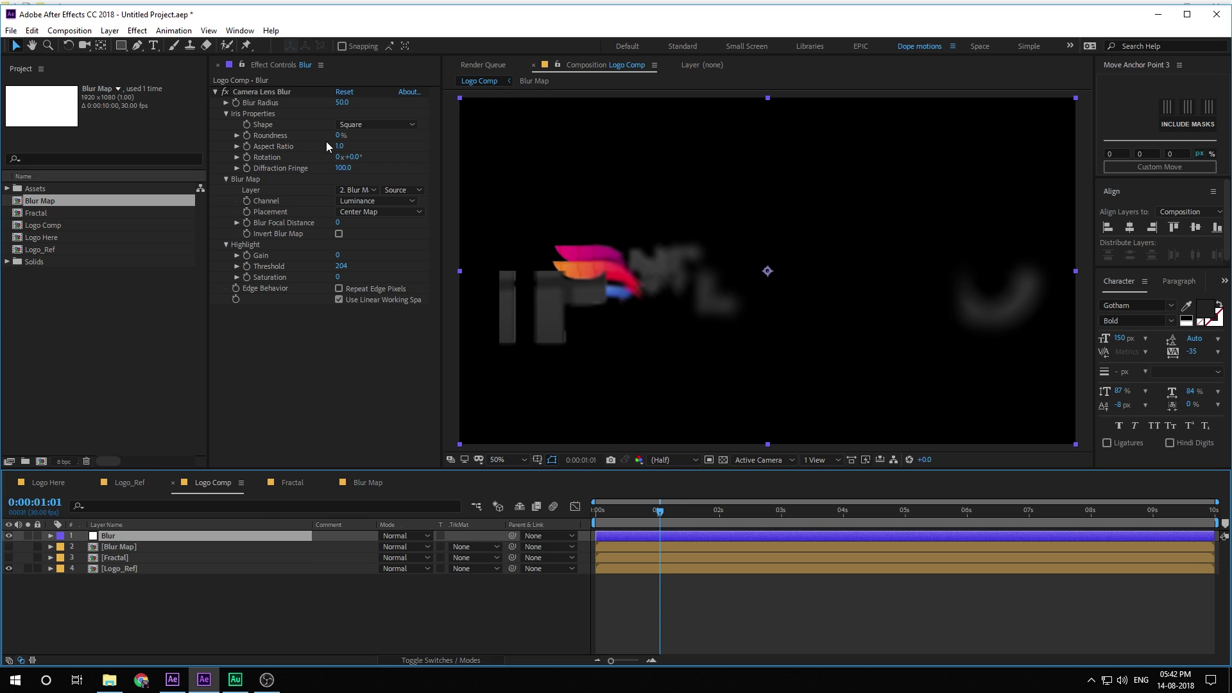
pyautogui.click(338, 103)
pyautogui.write('35')
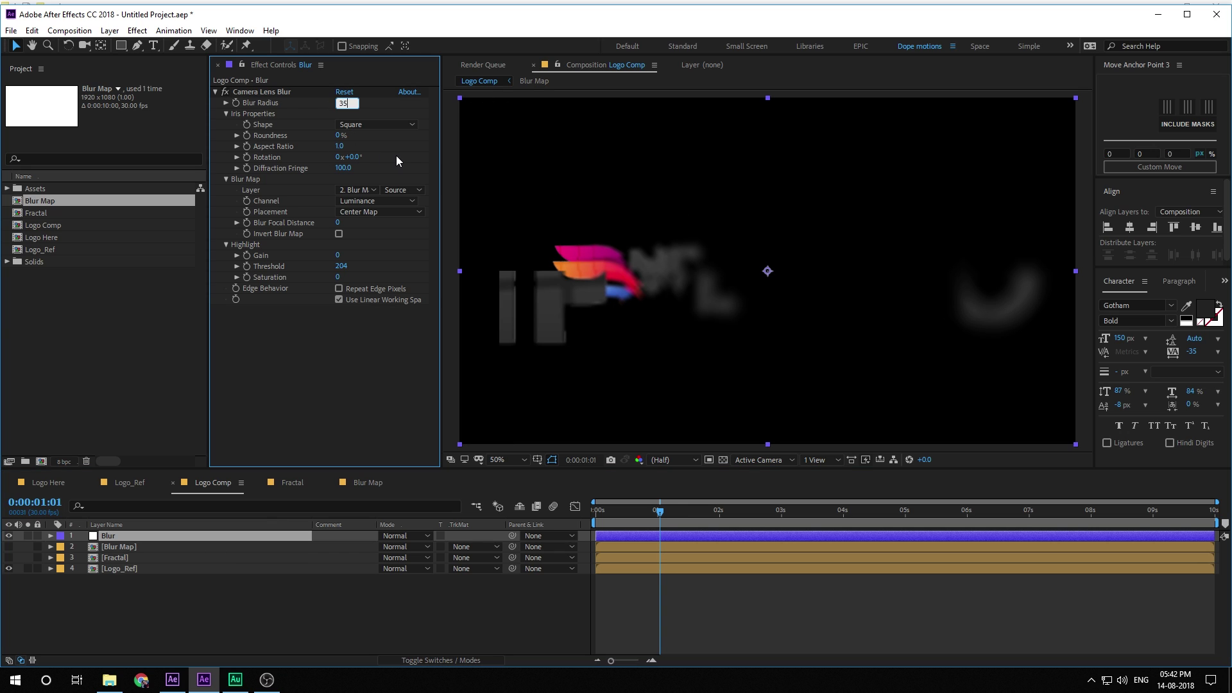
pyautogui.press('Return')
pyautogui.moveTo(638, 514); pyautogui.dragTo(787, 524)
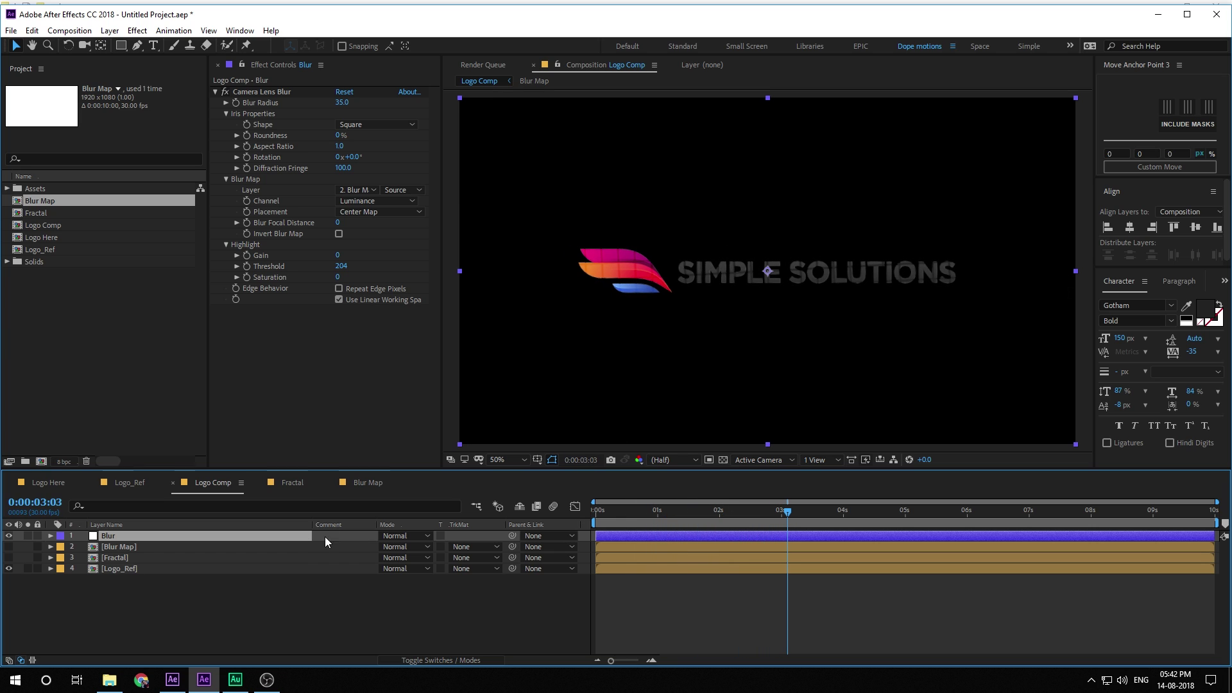
pyautogui.click(192, 586)
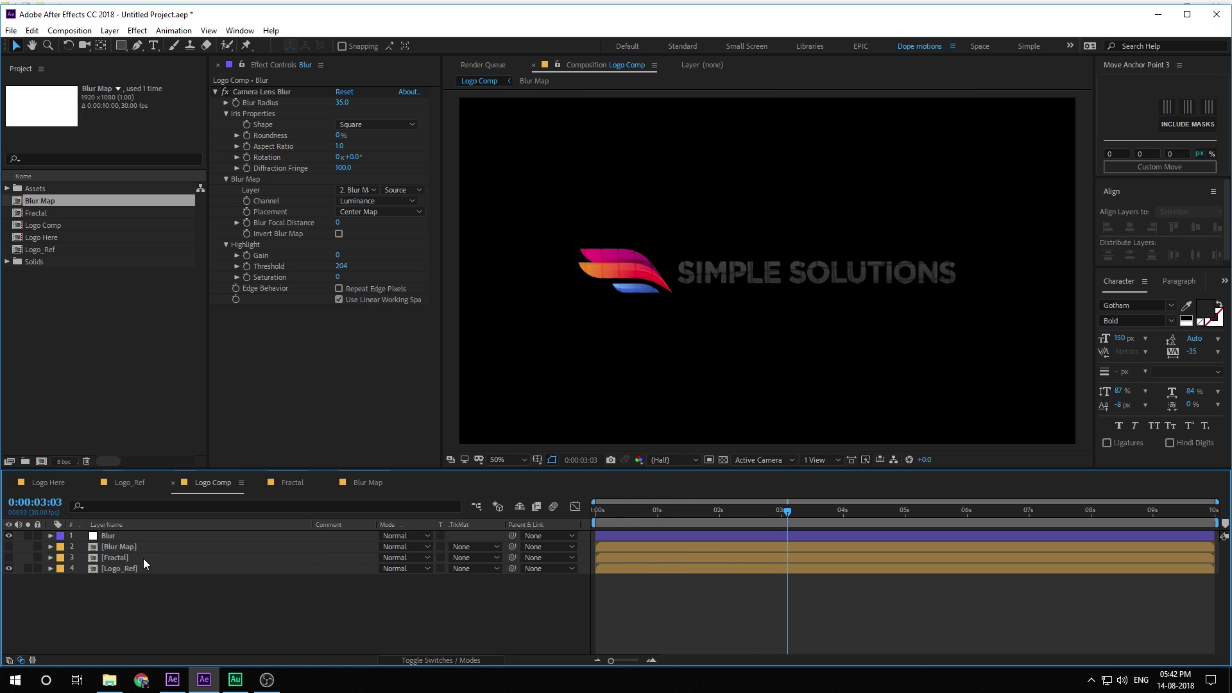
# Nest Logo Comp in a new composition renamed Main and scrub through it.
pyautogui.click(48, 225)
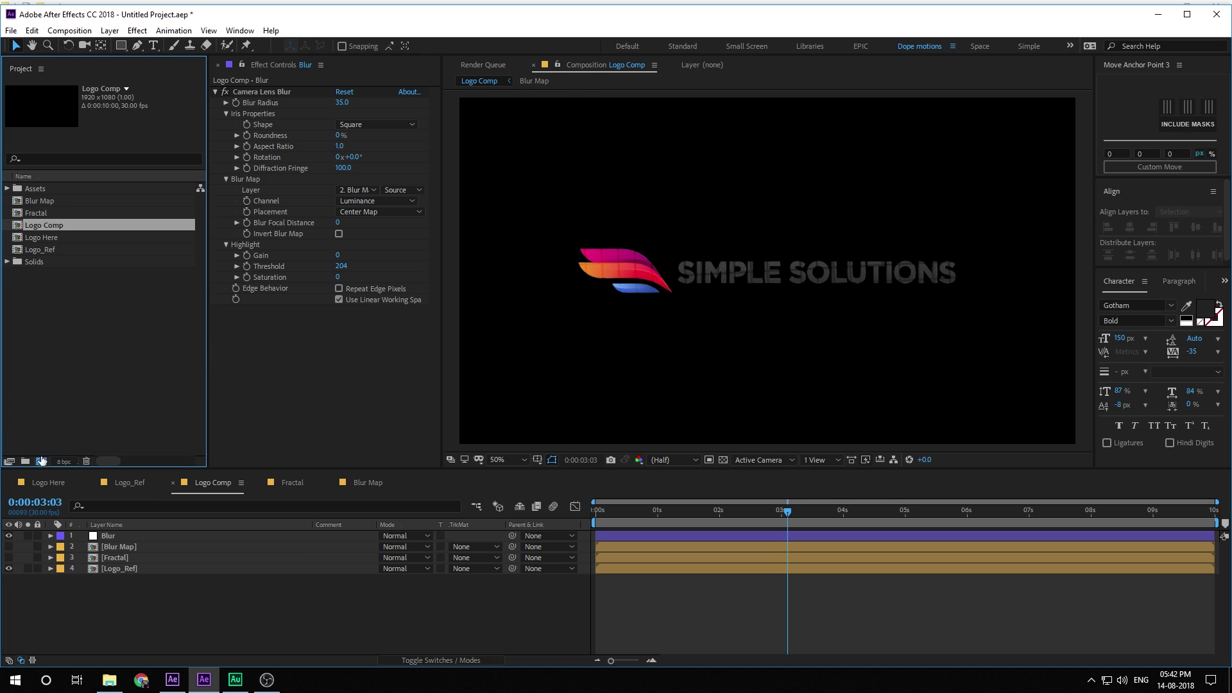
pyautogui.moveTo(48, 225); pyautogui.dragTo(41, 461)
pyautogui.click(64, 233)
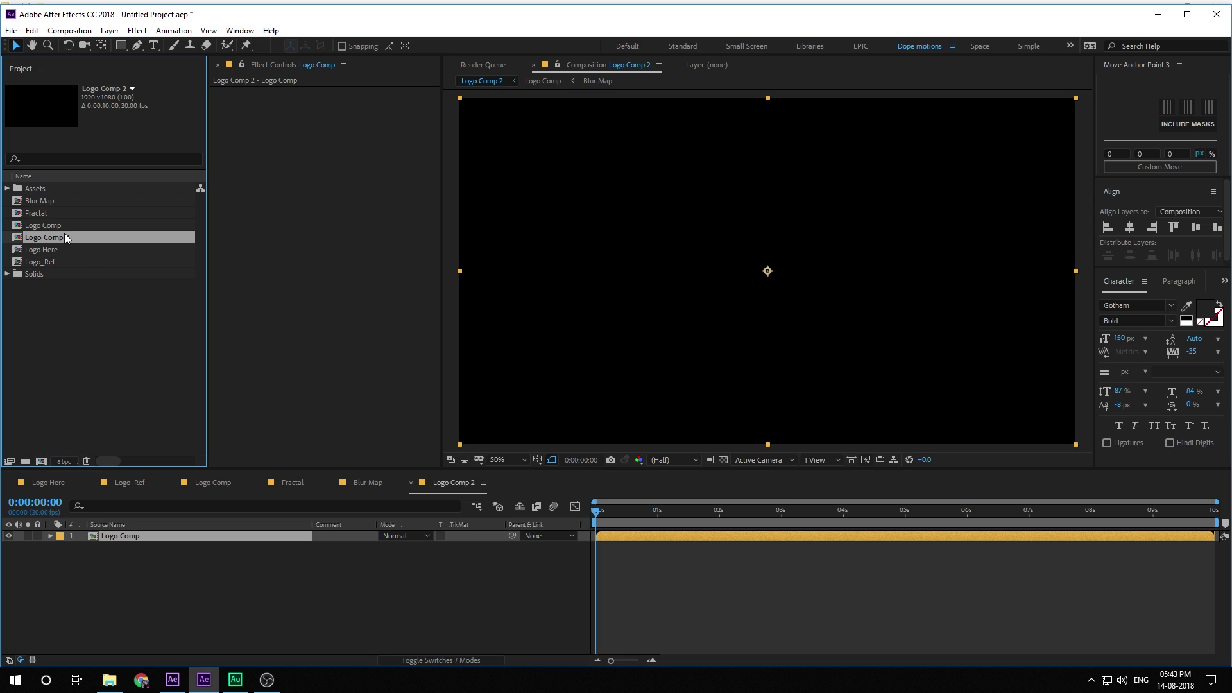
pyautogui.press('Return')
pyautogui.write('Main')
pyautogui.press('Return')
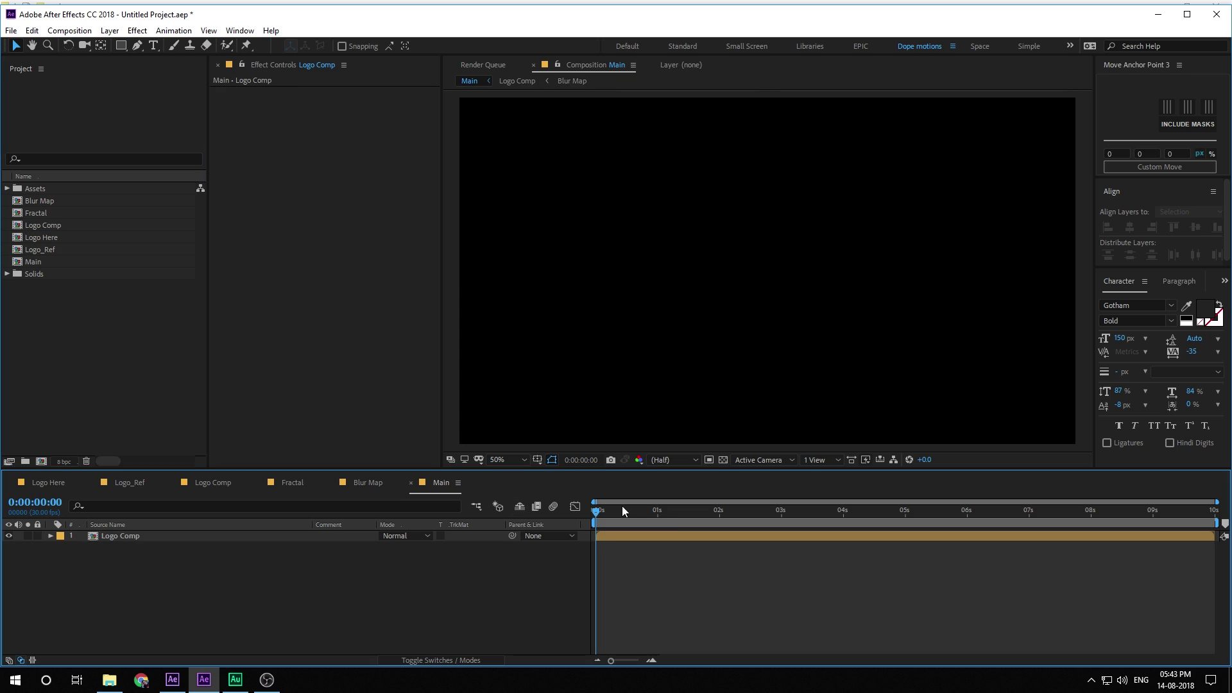
pyautogui.moveTo(622, 510); pyautogui.dragTo(785, 519)
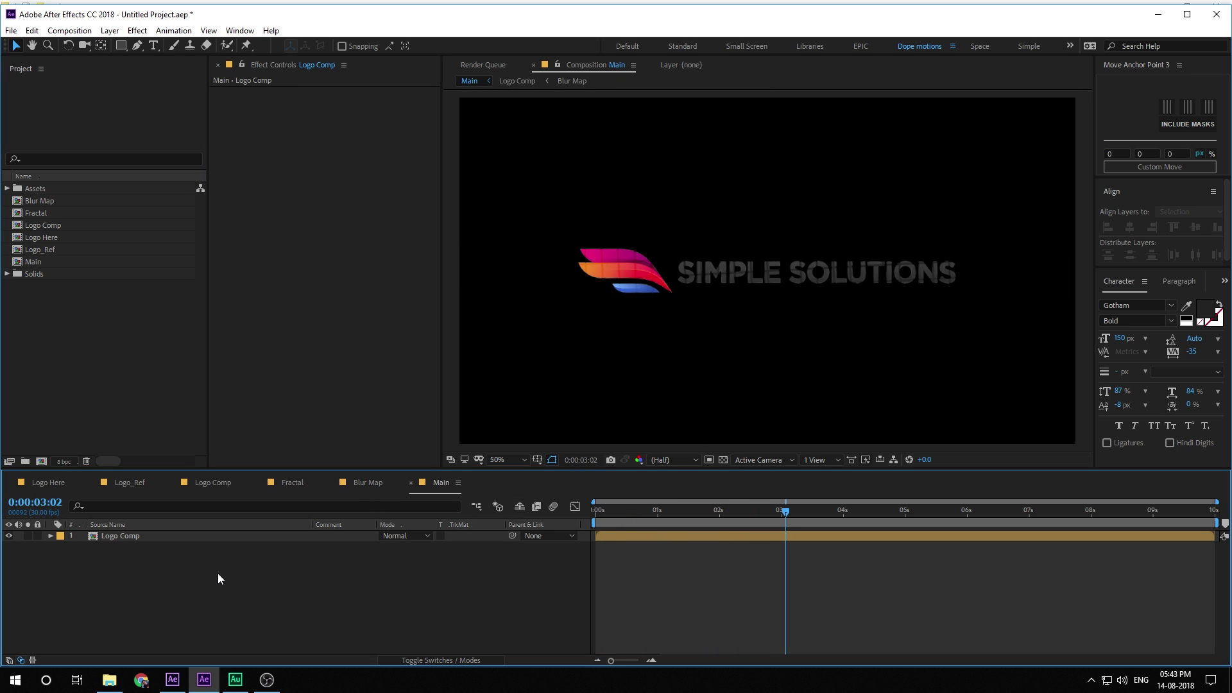
# Create a white (ffffff) solid layer named BG.
pyautogui.hotkey('ctrl', 'y')
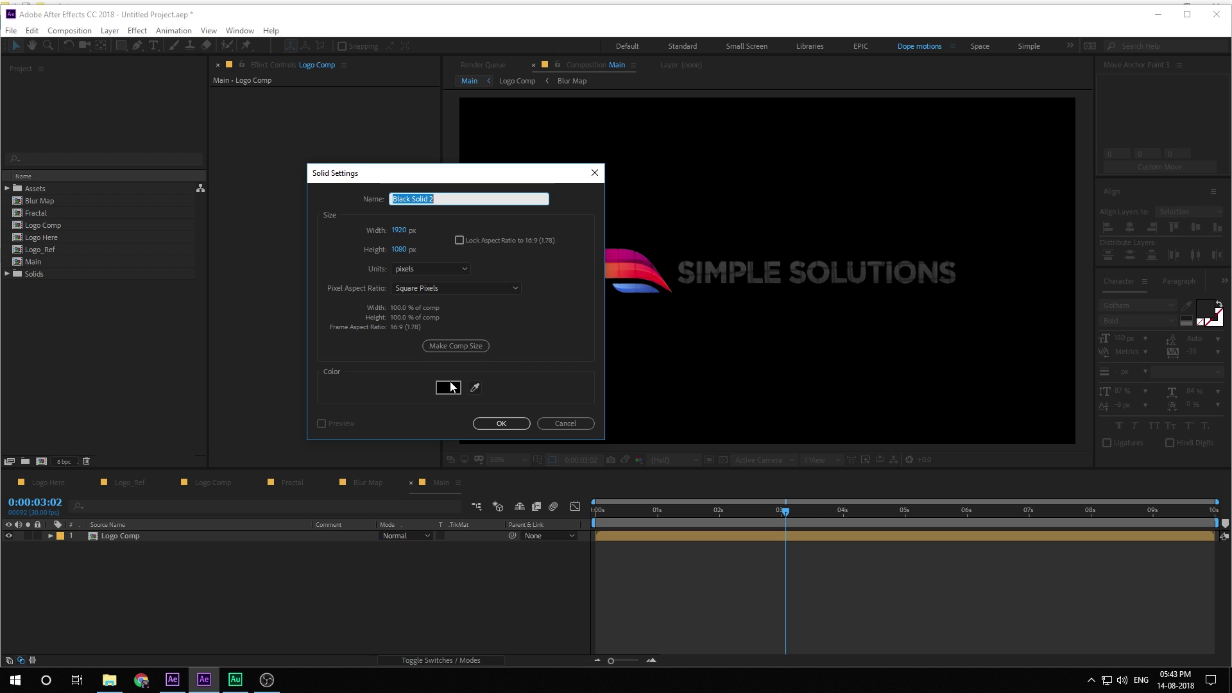
pyautogui.click(453, 387)
pyautogui.write('ffffff')
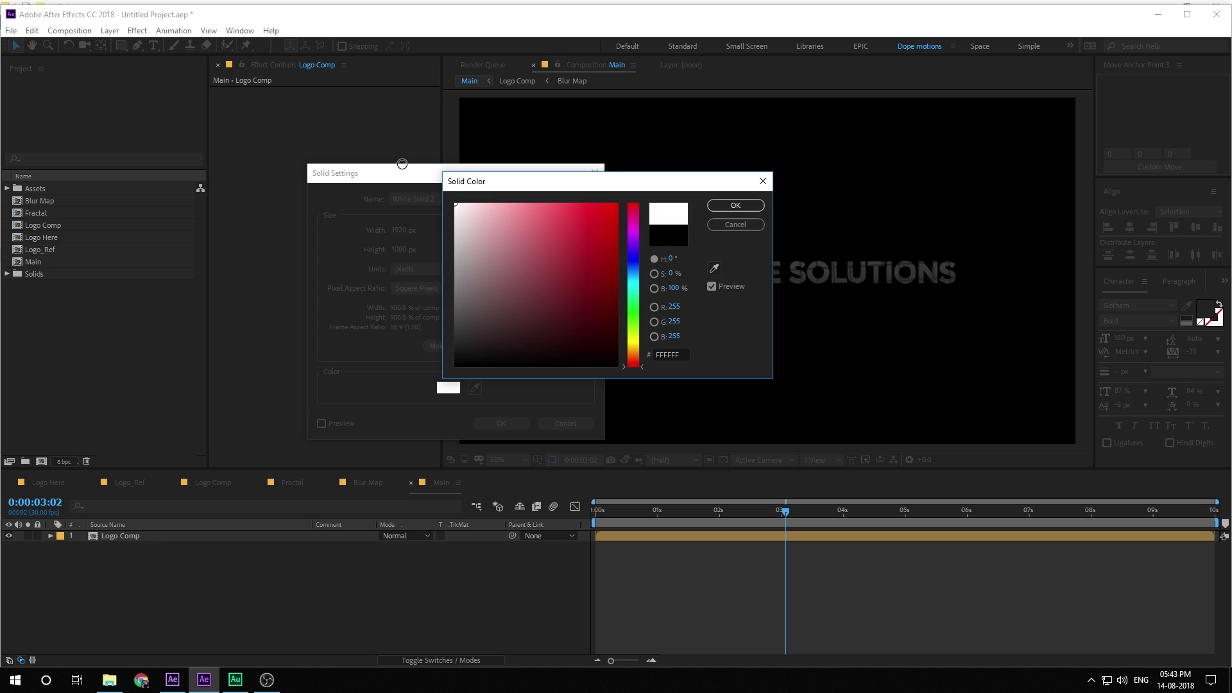
pyautogui.click(735, 205)
pyautogui.click(451, 198)
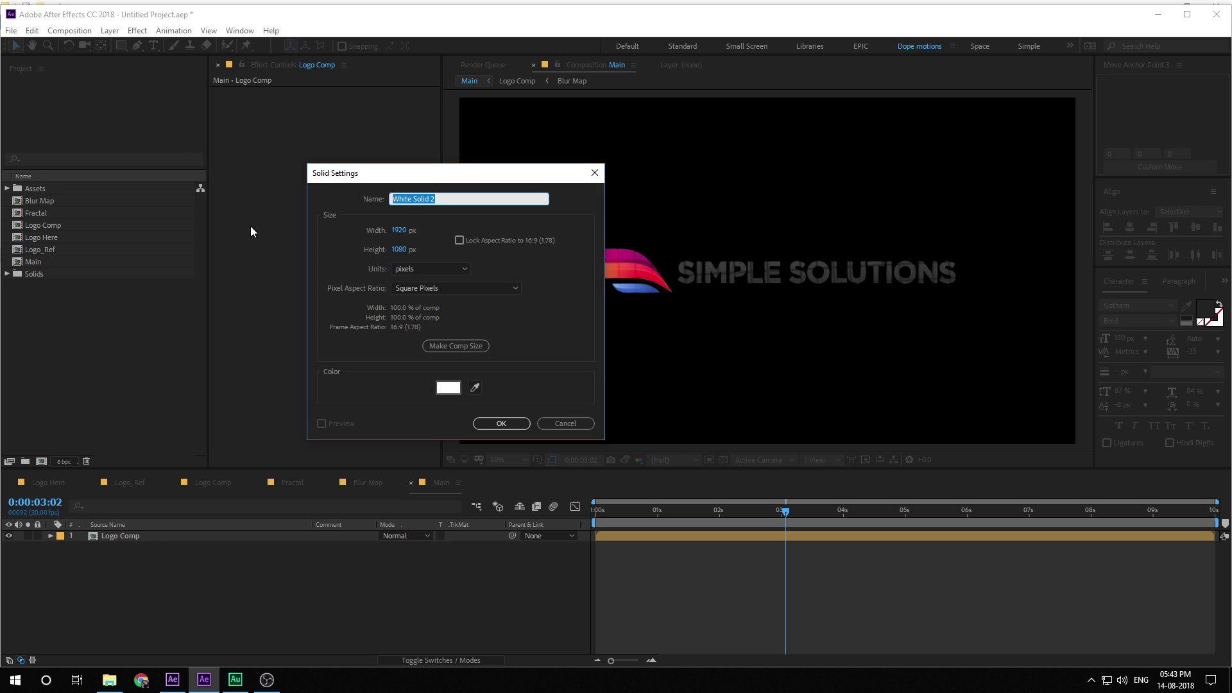
pyautogui.write('BG')
pyautogui.click(504, 423)
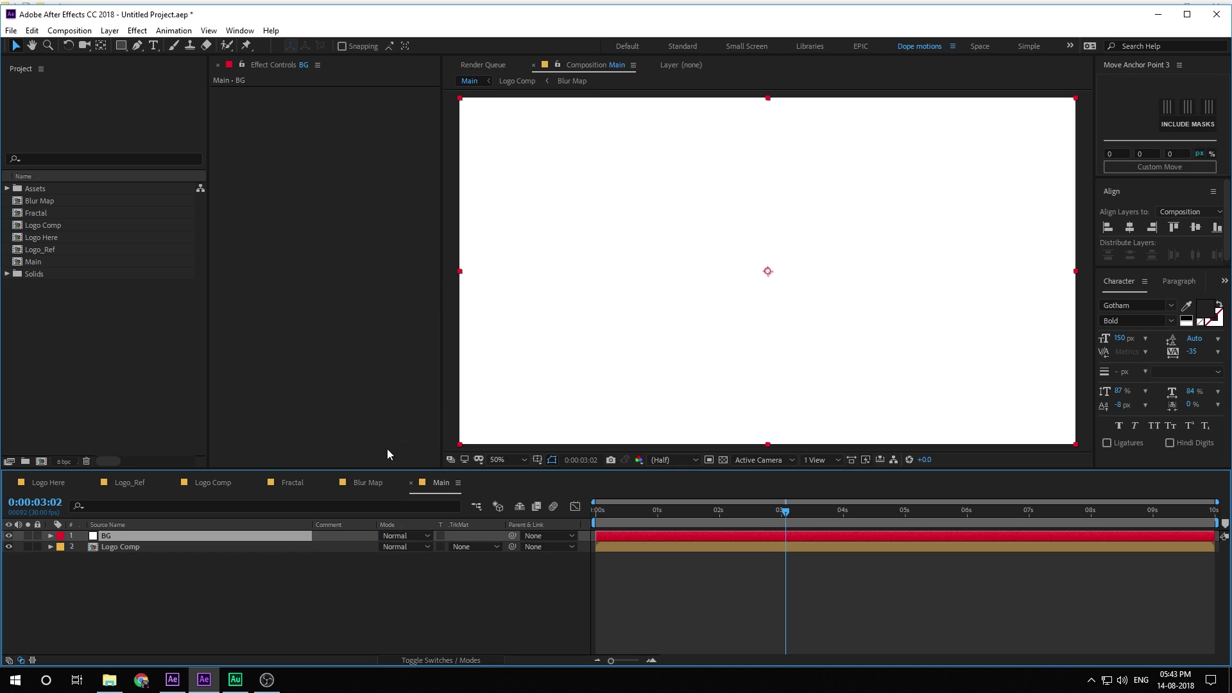
# Apply Gradient Ramp to BG, set Radial Ramp shape and swap its colours.
pyautogui.hotkey('ctrl', 'space')
pyautogui.click(99, 518)
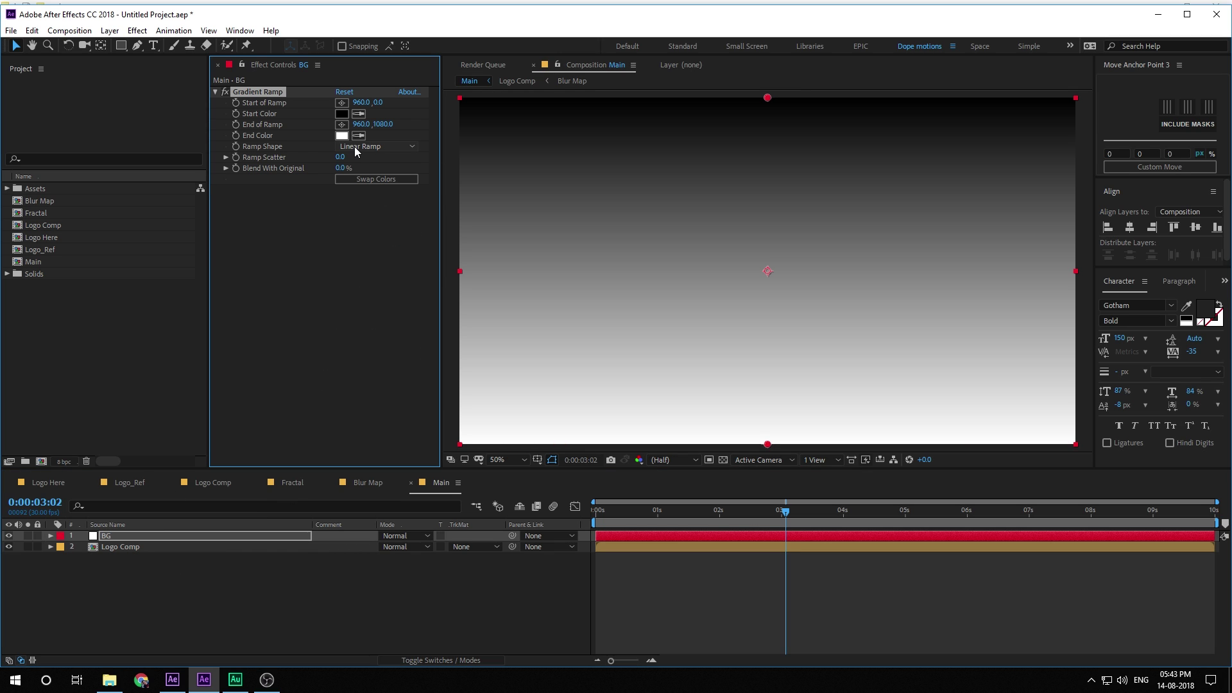
pyautogui.click(355, 146)
pyautogui.click(363, 171)
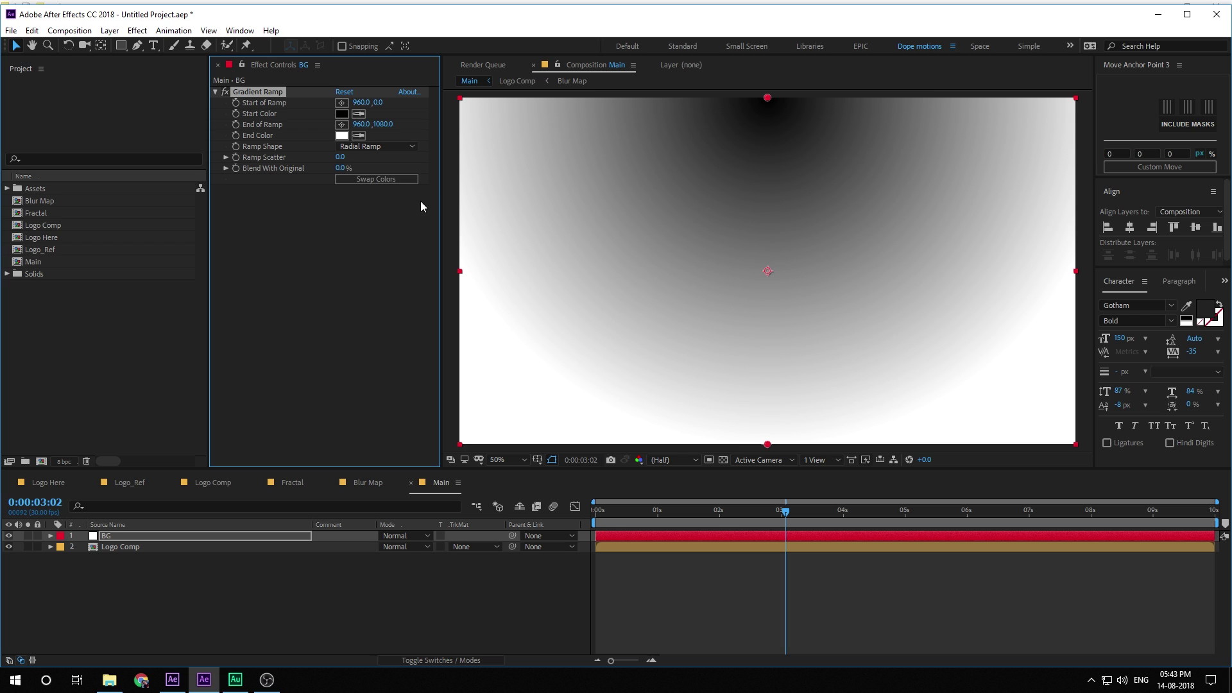
pyautogui.click(361, 178)
# Centre the ramp start in the comp, push its end far right, and set Ramp Scatter 50.
pyautogui.press(',')
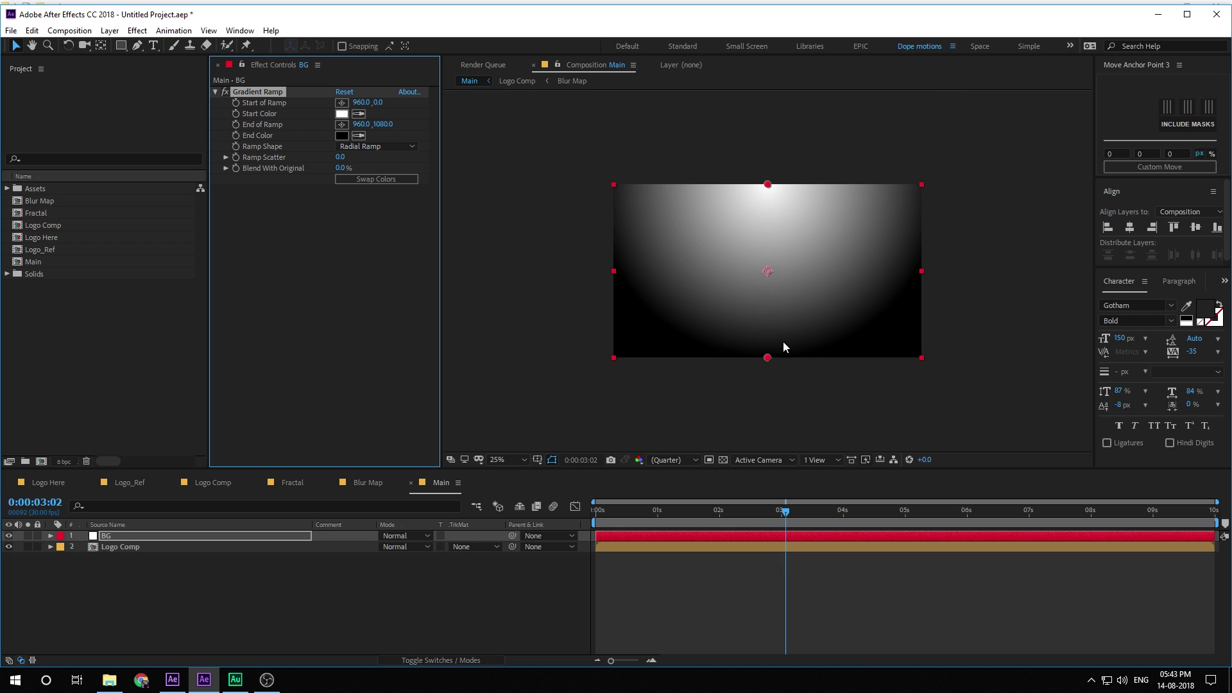
pyautogui.moveTo(767, 186); pyautogui.dragTo(767, 272)
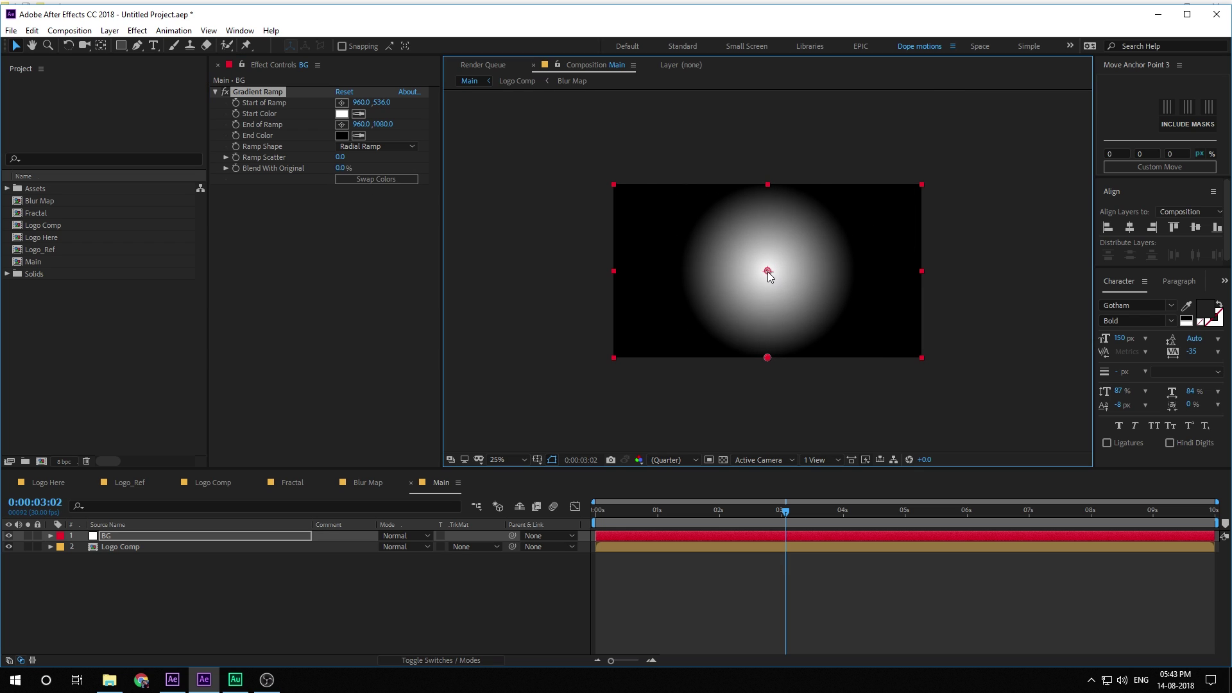
pyautogui.moveTo(768, 357); pyautogui.dragTo(1000, 364)
pyautogui.click(340, 157)
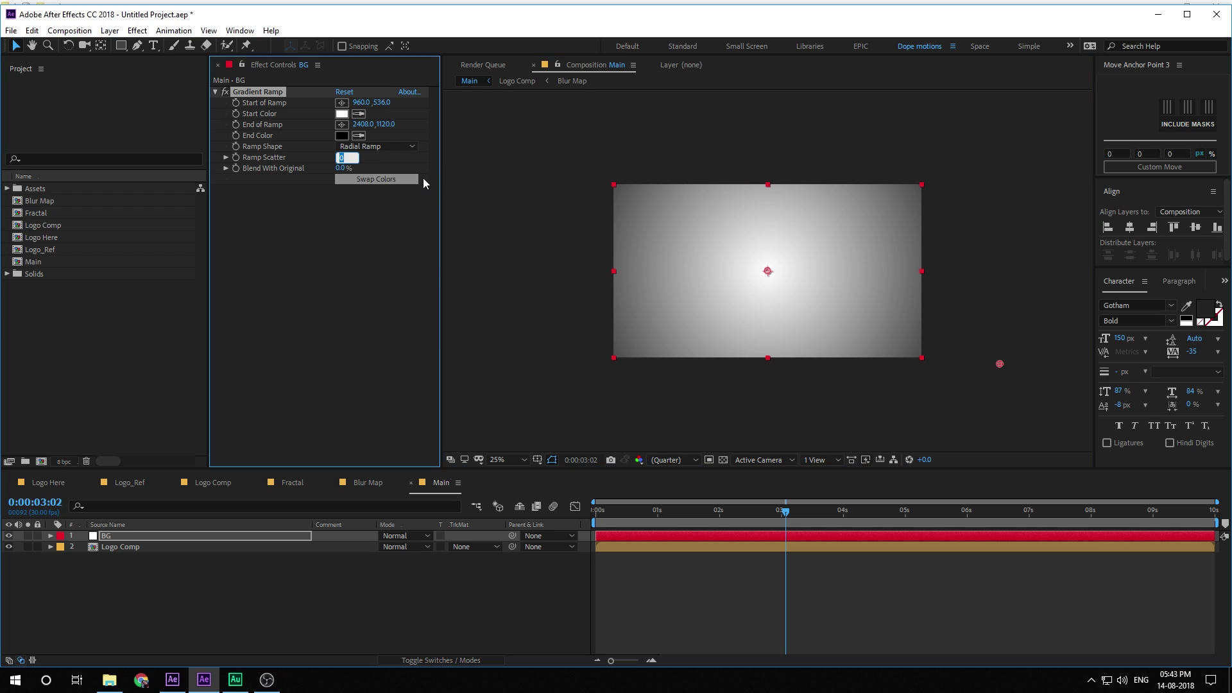
pyautogui.write('50')
pyautogui.click(411, 190)
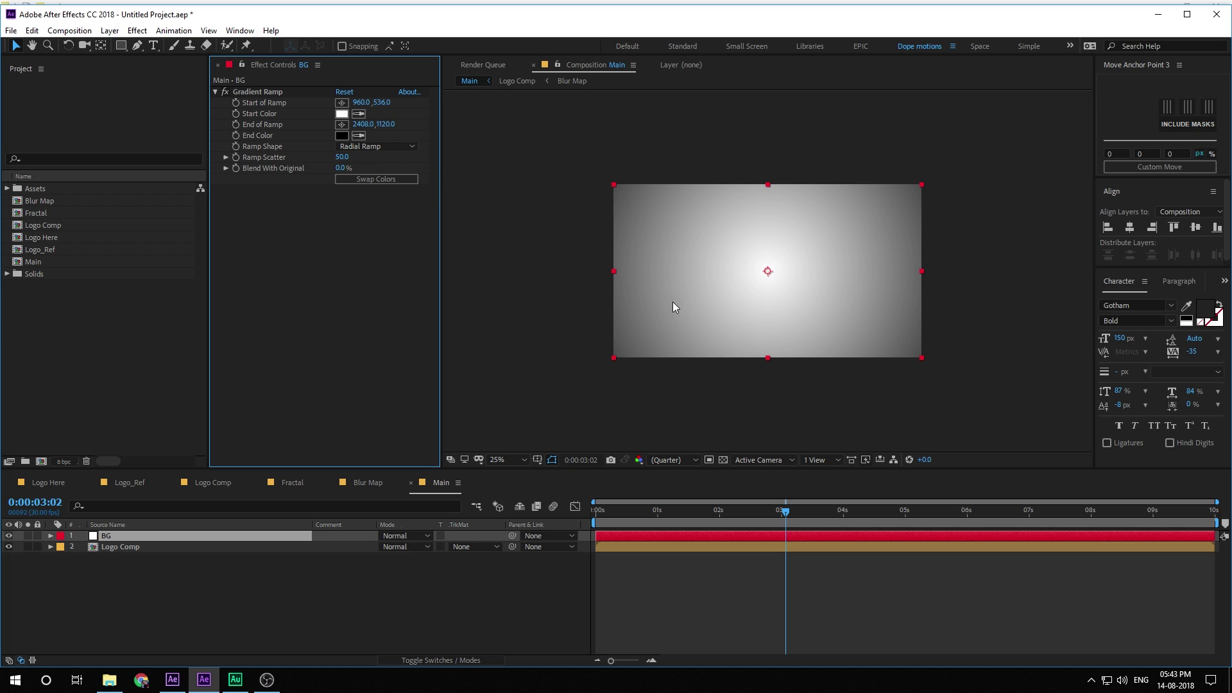
pyautogui.press('.')
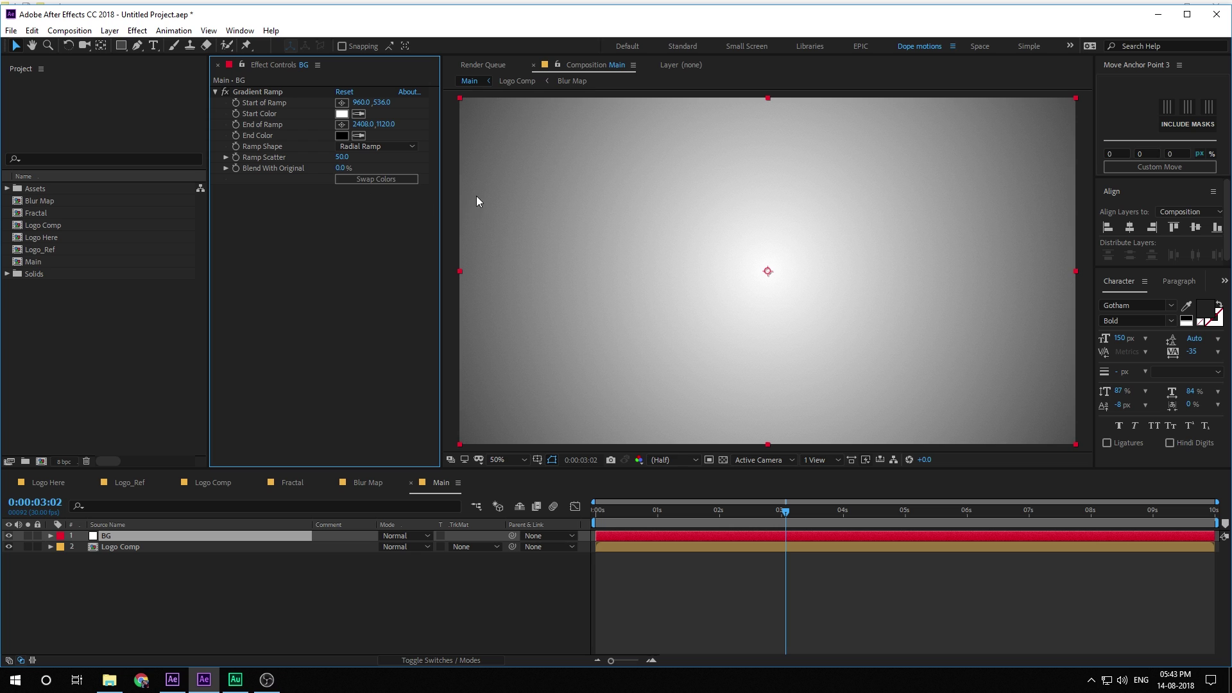
pyautogui.press(',')
pyautogui.click(254, 92)
pyautogui.moveTo(1000, 366); pyautogui.dragTo(1042, 355)
pyautogui.click(120, 577)
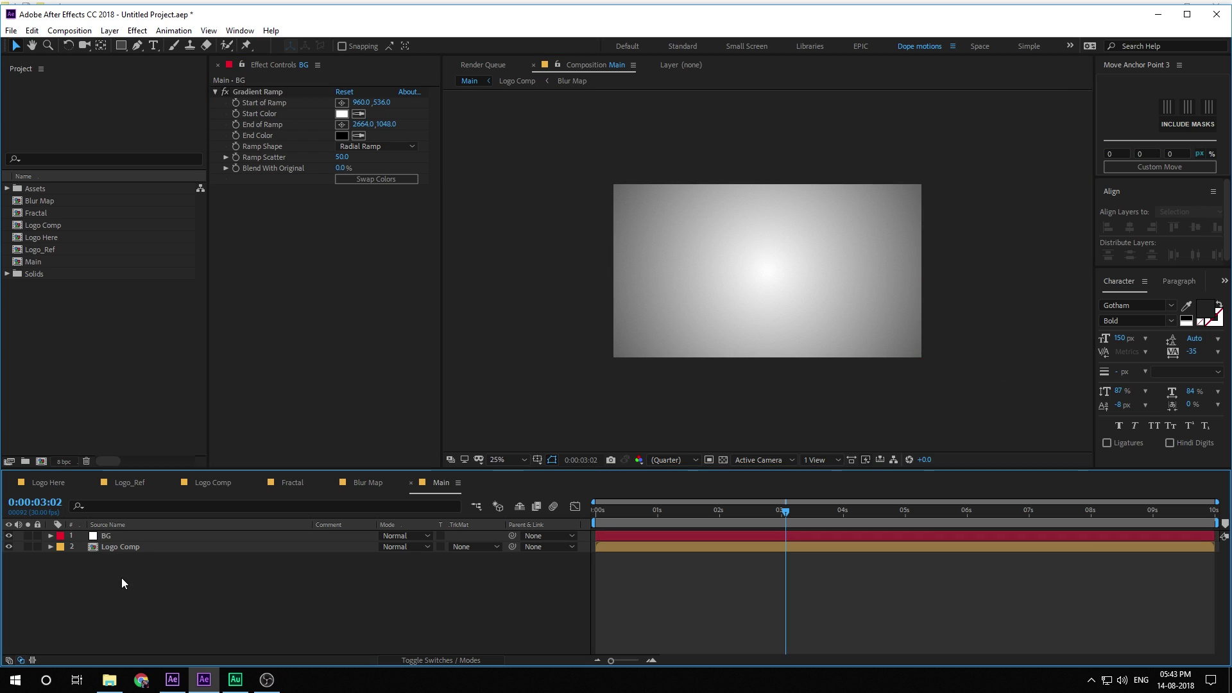
# Create a black solid layer named Backdrop.
pyautogui.hotkey('ctrl', 'y')
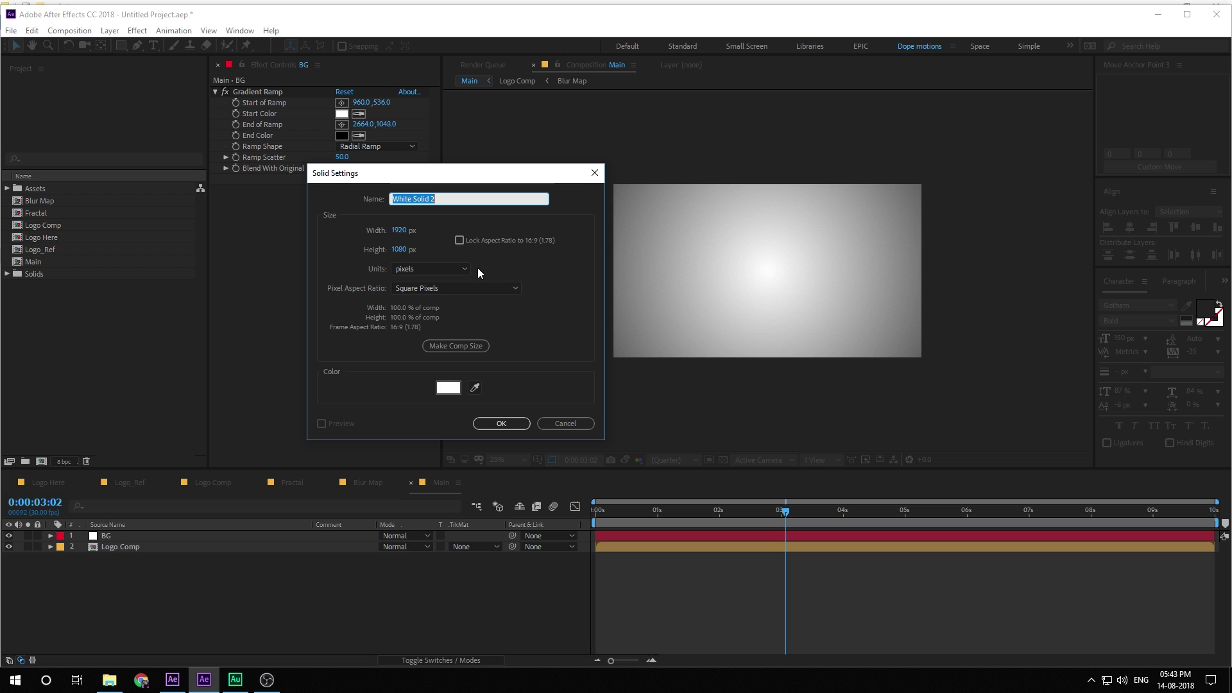
pyautogui.click(448, 391)
pyautogui.click(501, 369)
pyautogui.click(735, 204)
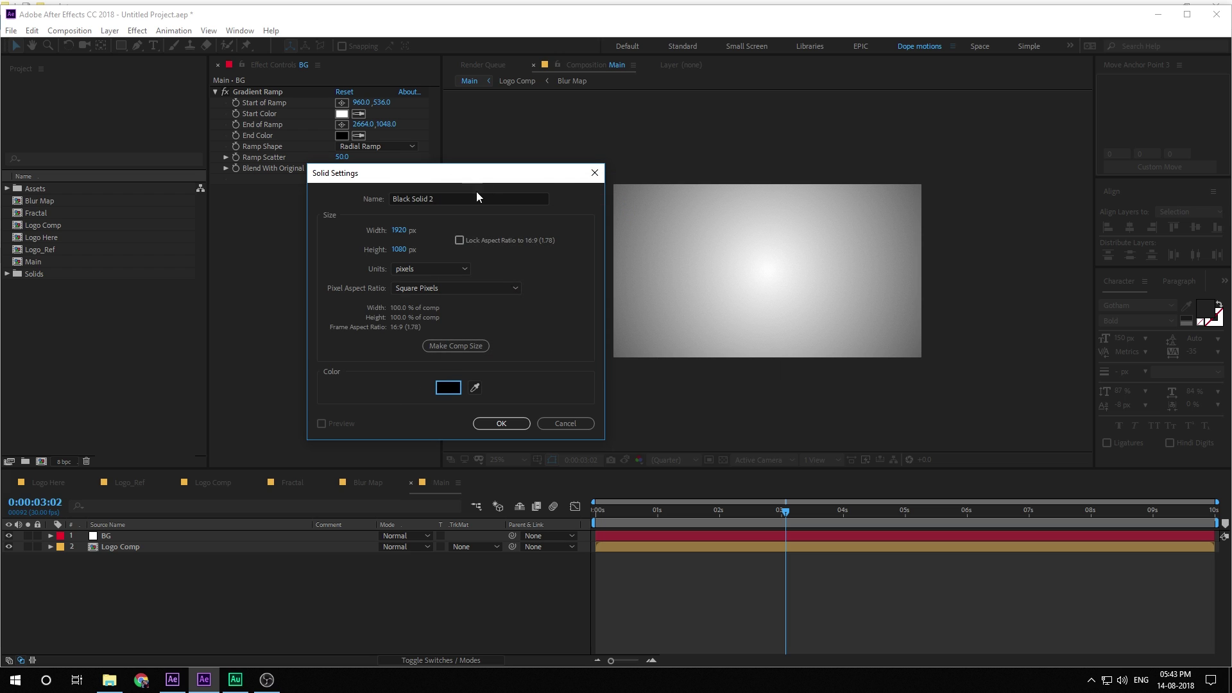
pyautogui.click(450, 193)
pyautogui.write('F')
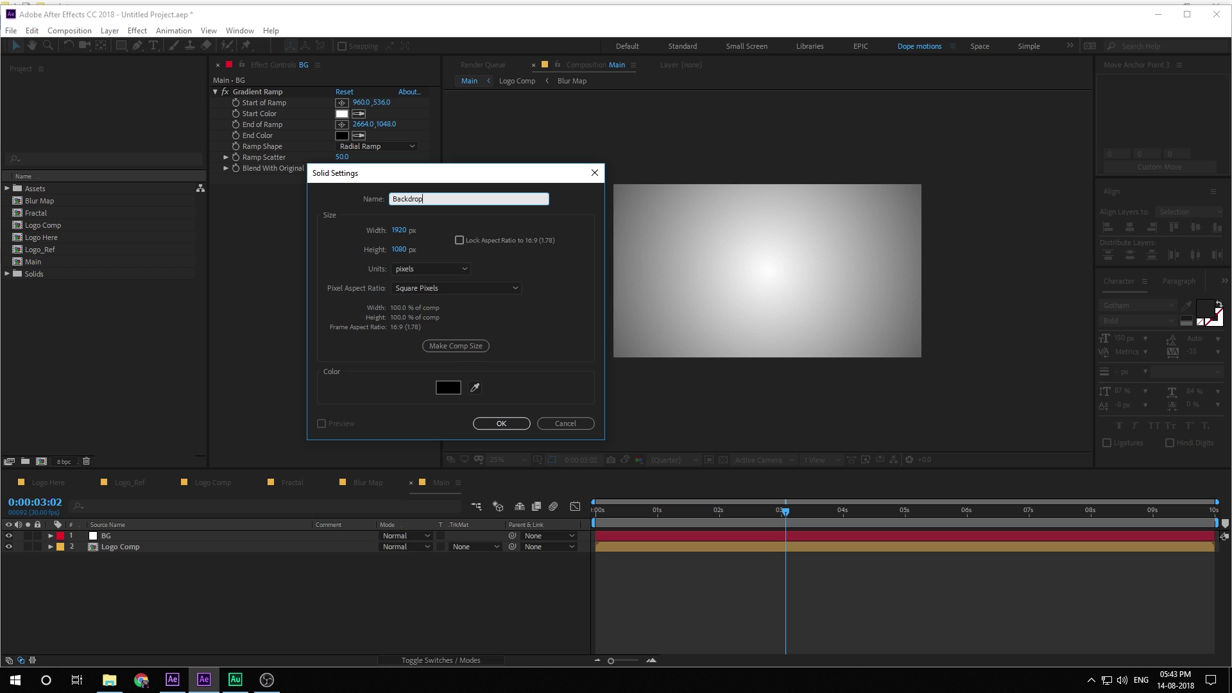
pyautogui.press('Return')
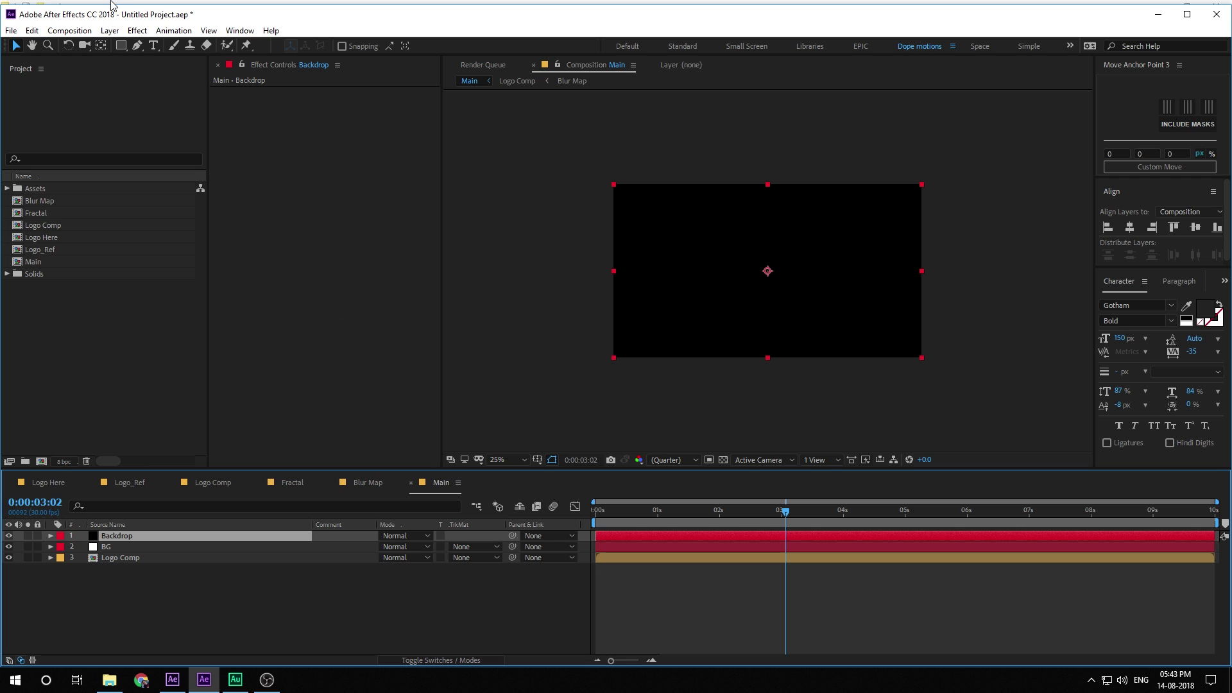
# Draw a thin horizontal Rectangle mask band on Backdrop, stretched past both frame edges.
pyautogui.click(120, 46)
pyautogui.moveTo(599, 267); pyautogui.dragTo(967, 282)
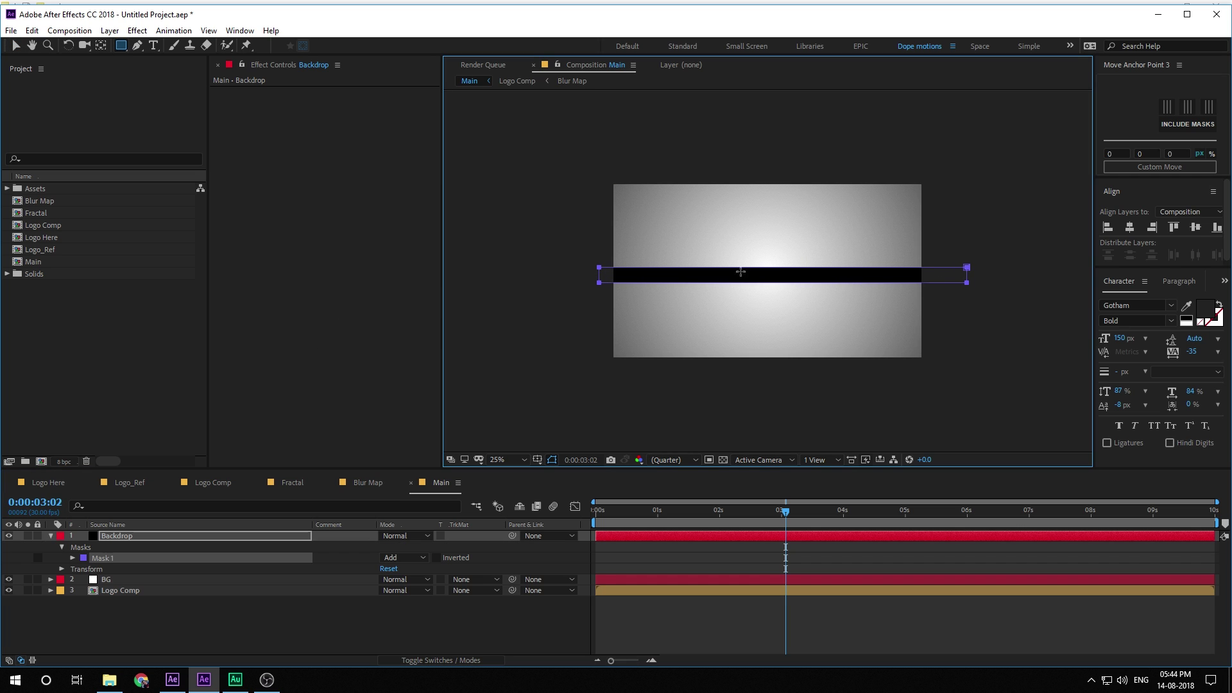
pyautogui.press('a')
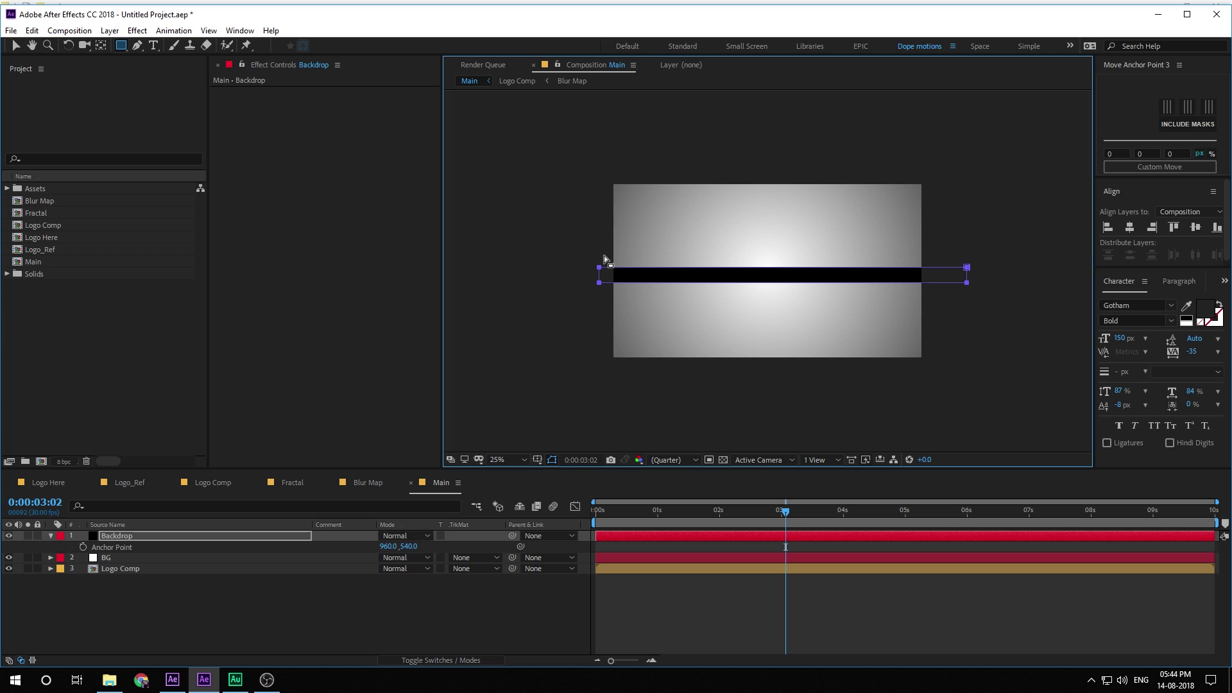
pyautogui.press('v')
pyautogui.moveTo(602, 252); pyautogui.dragTo(555, 286)
pyautogui.moveTo(946, 253); pyautogui.dragTo(991, 285)
# Feather the Backdrop mask heavily, move the band slightly lower, and settle feather at about 279 px.
pyautogui.click(132, 537)
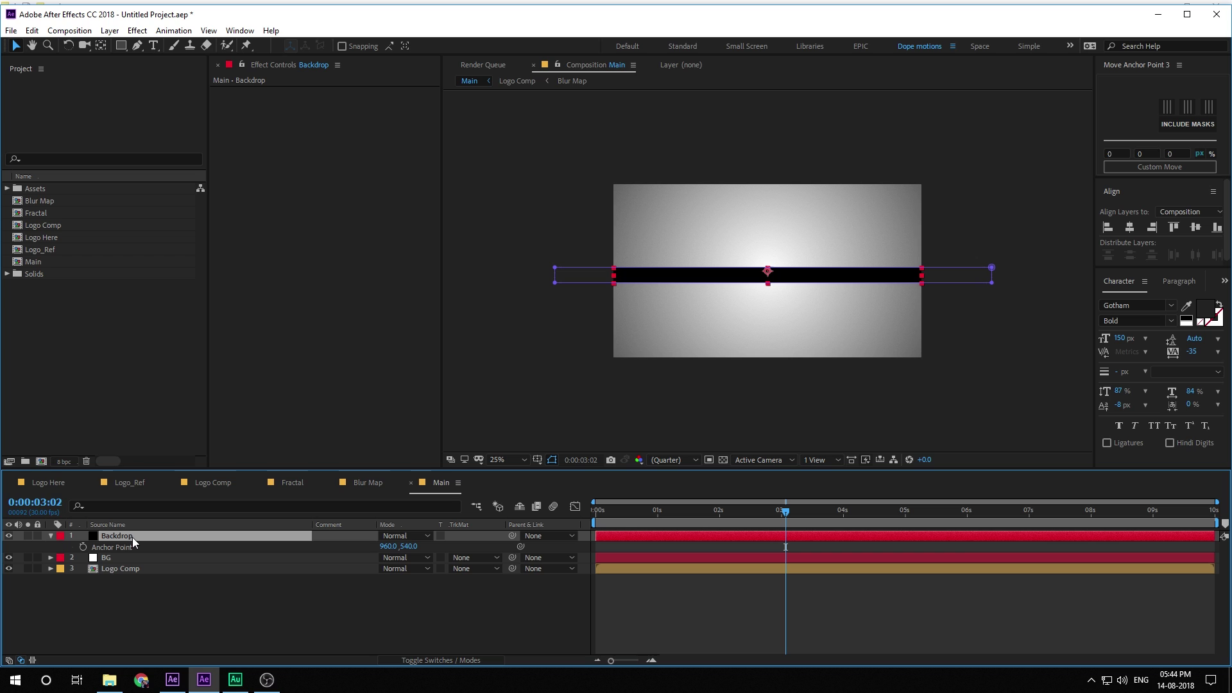
pyautogui.press('f')
pyautogui.moveTo(407, 562); pyautogui.dragTo(509, 552)
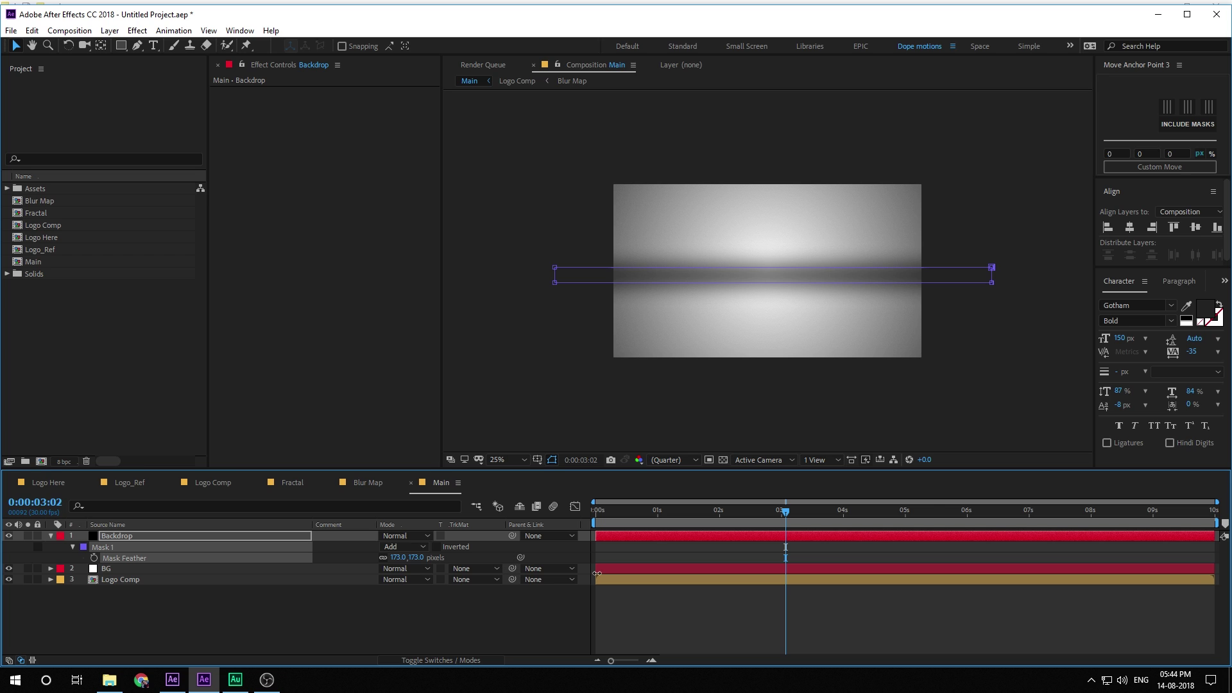
pyautogui.click(151, 536)
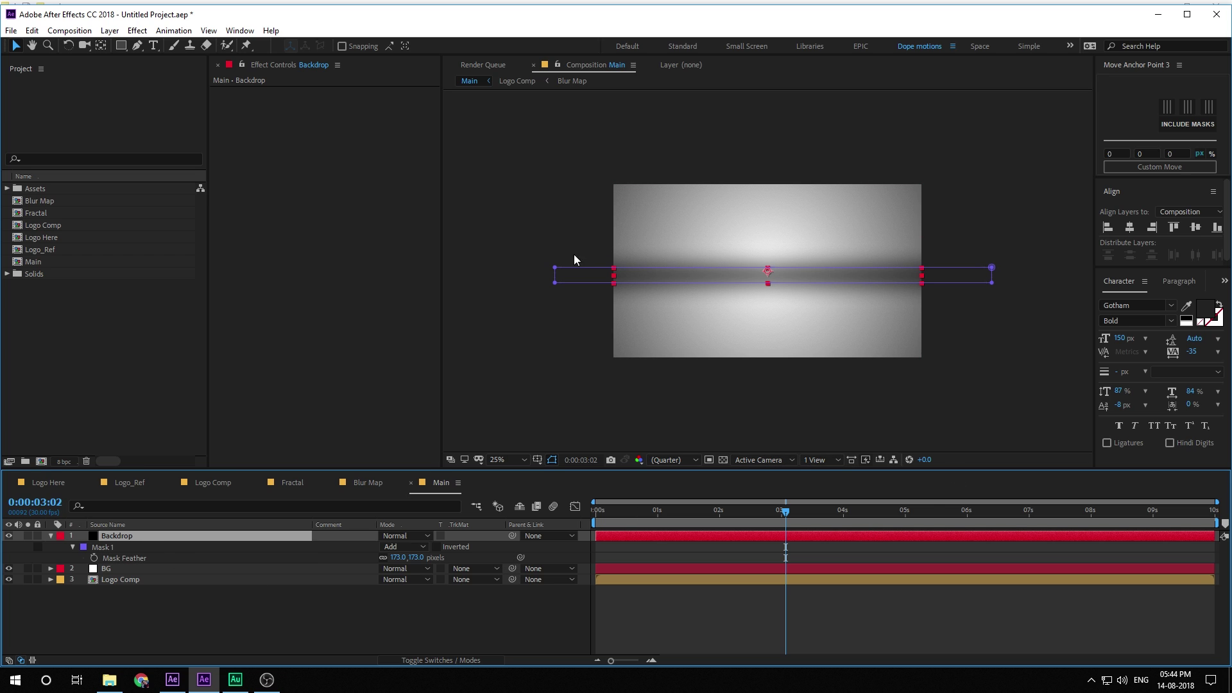
pyautogui.doubleClick(555, 269)
pyautogui.moveTo(699, 281); pyautogui.dragTo(697, 305)
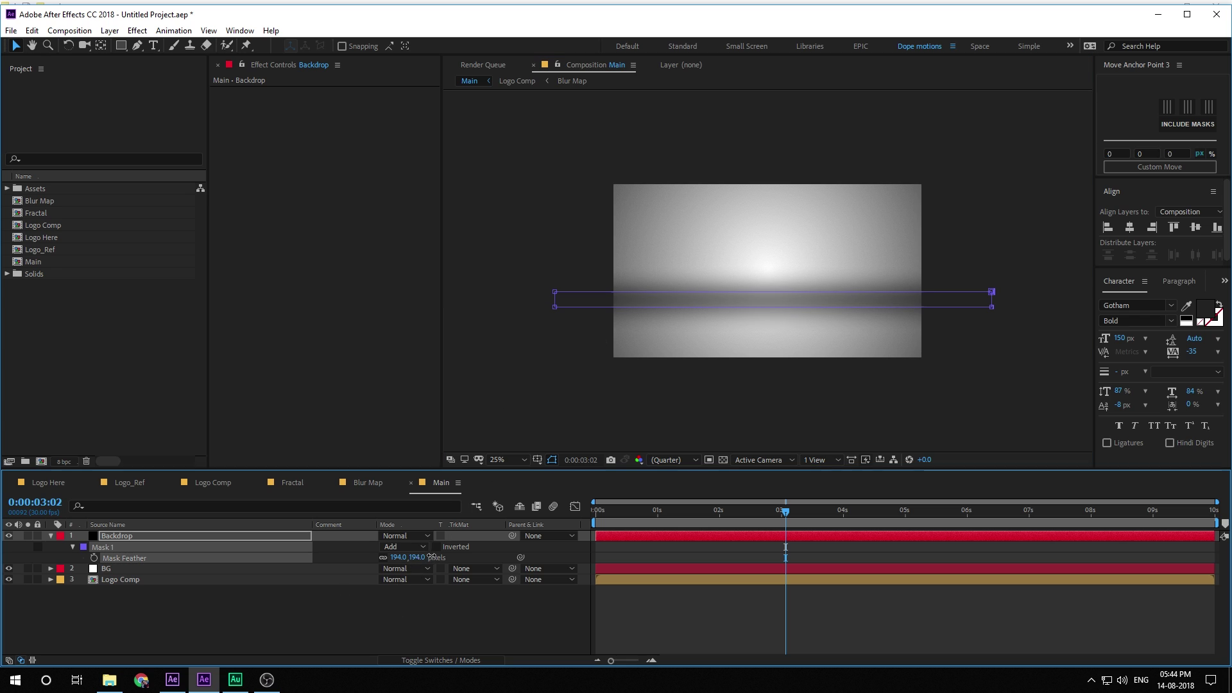
pyautogui.moveTo(415, 562); pyautogui.dragTo(440, 557)
pyautogui.click(370, 609)
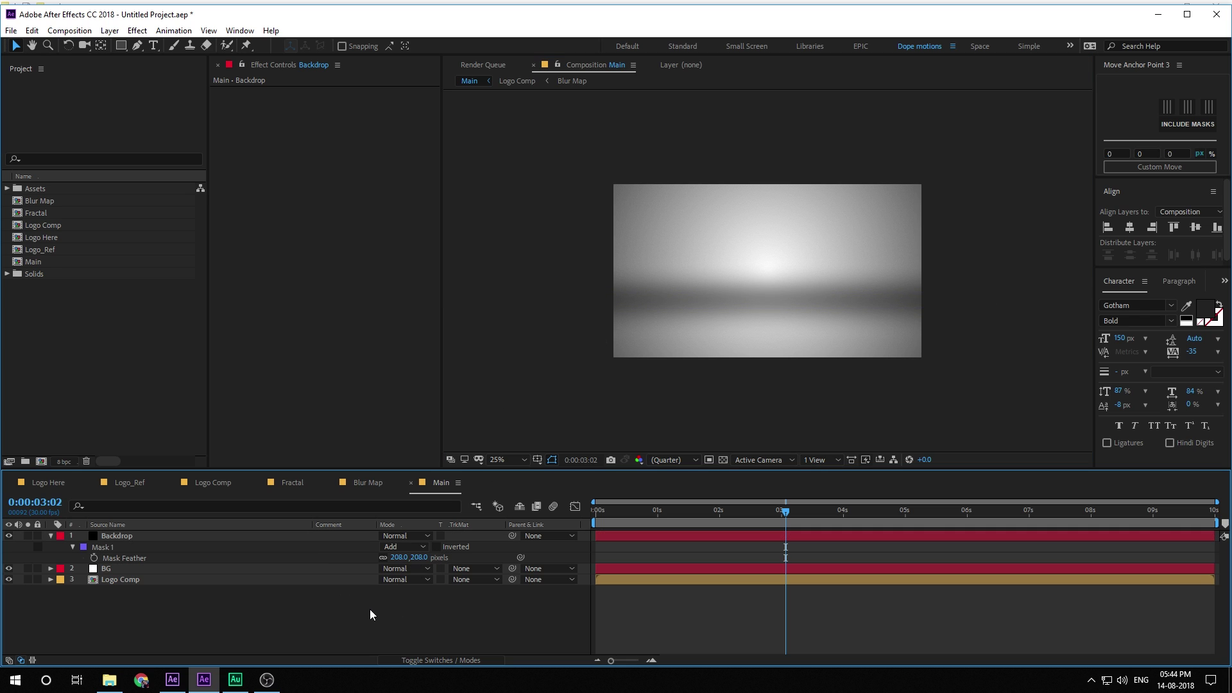
pyautogui.press('.')
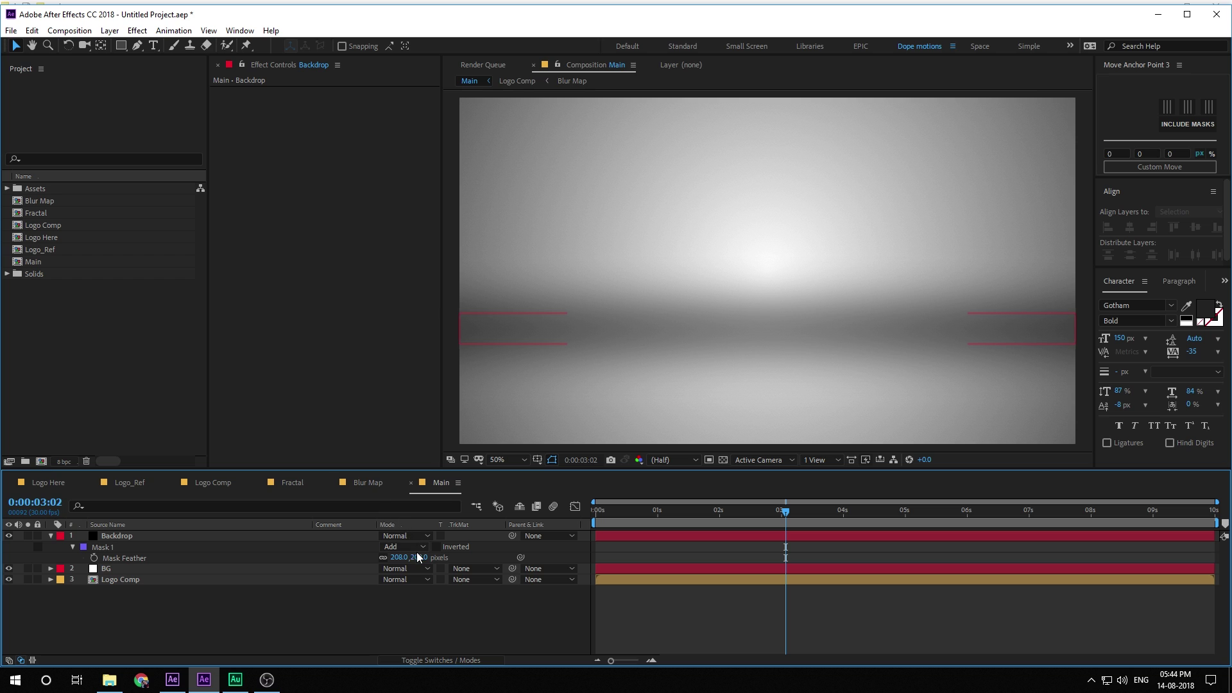
pyautogui.click(241, 539)
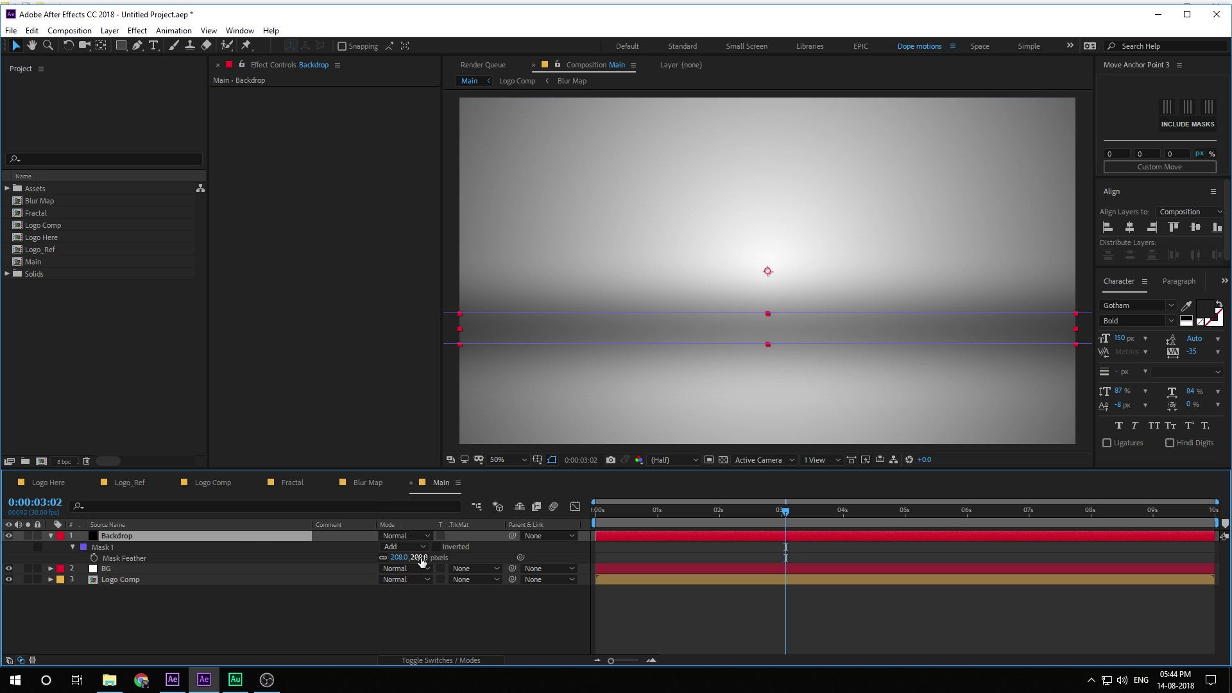
pyautogui.moveTo(414, 557); pyautogui.dragTo(461, 553)
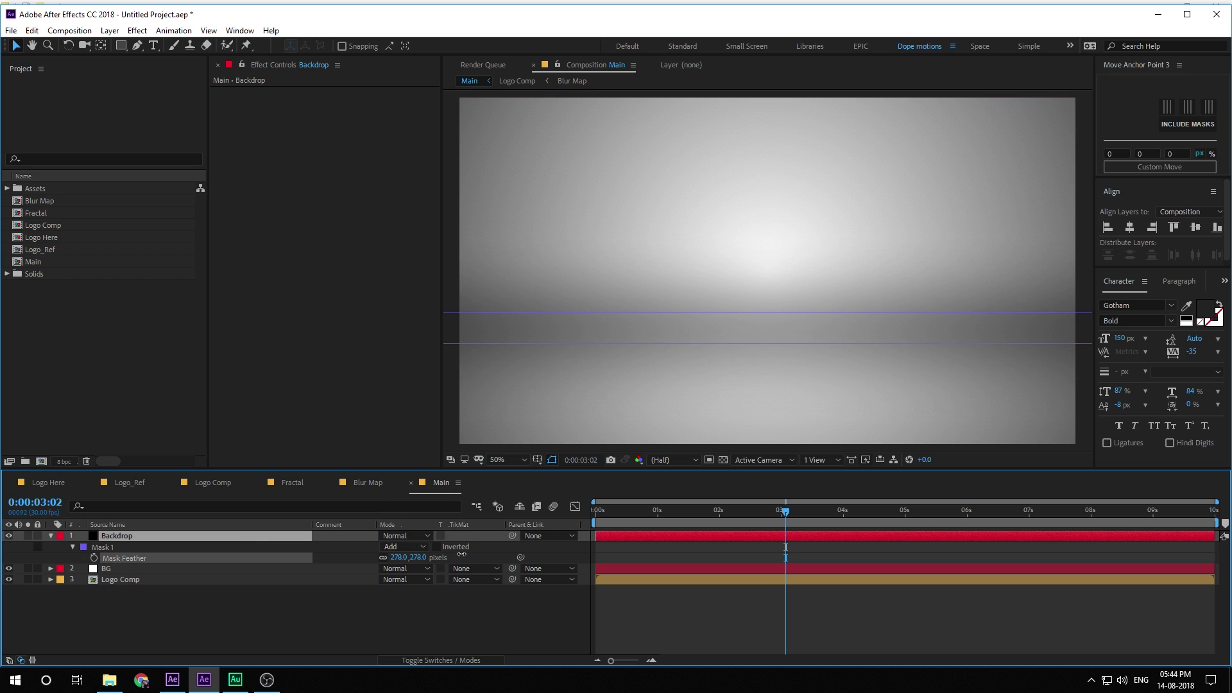
pyautogui.click(332, 636)
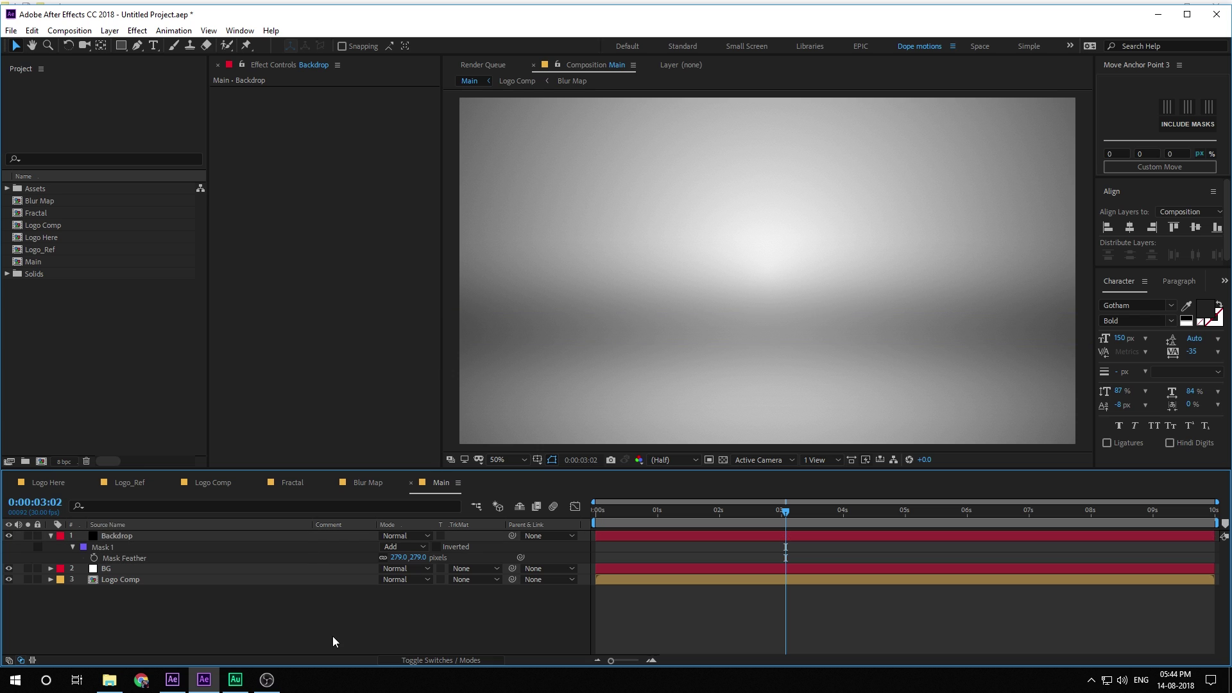
# Move the Backdrop and BG layers beneath Logo Comp.
pyautogui.click(116, 539)
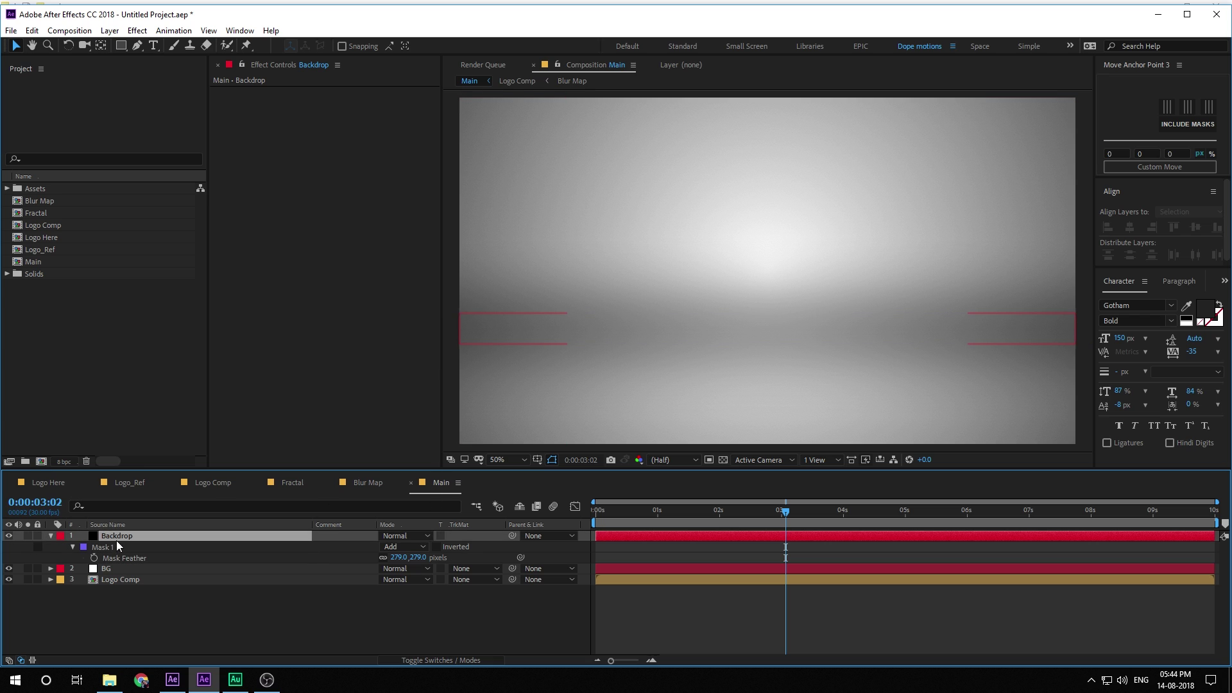
pyautogui.keyDown('ctrl'); pyautogui.click(112, 567); pyautogui.keyUp('ctrl')
pyautogui.moveTo(113, 537); pyautogui.dragTo(113, 596)
pyautogui.click(154, 607)
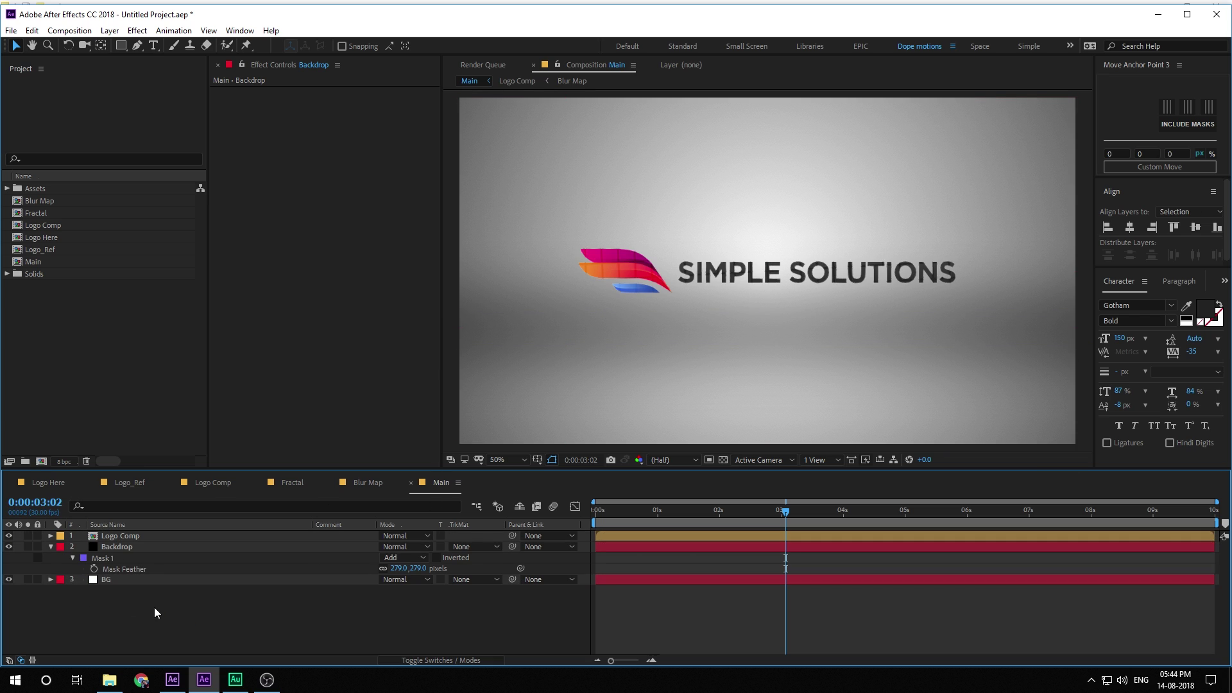
pyautogui.scroll(-2, 601, 348)
pyautogui.scroll(1, 602, 345)
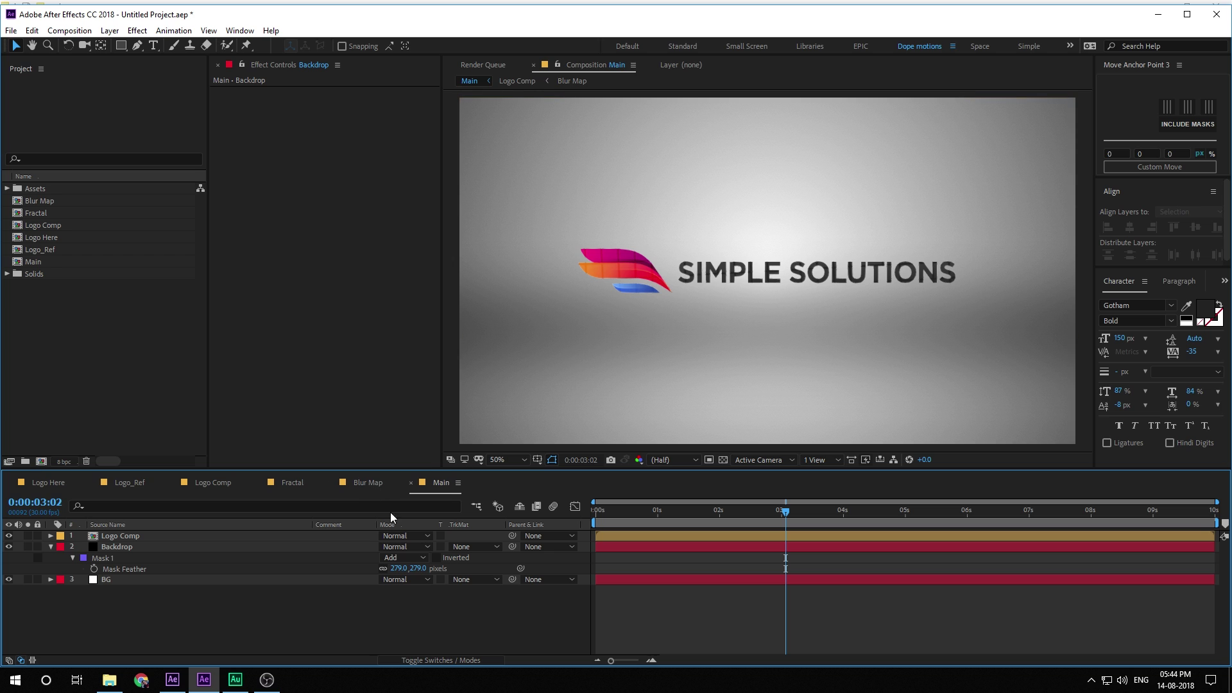
pyautogui.scroll(1, 605, 338)
pyautogui.scroll(-1, 605, 337)
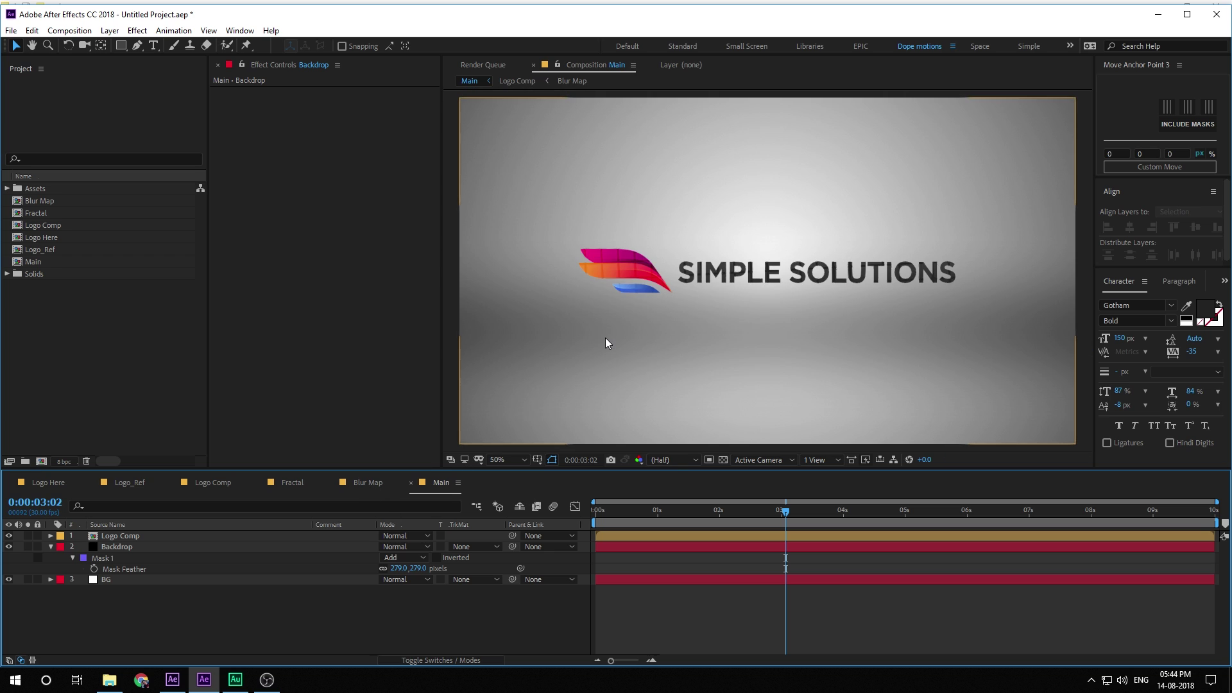
pyautogui.moveTo(607, 513); pyautogui.dragTo(818, 530)
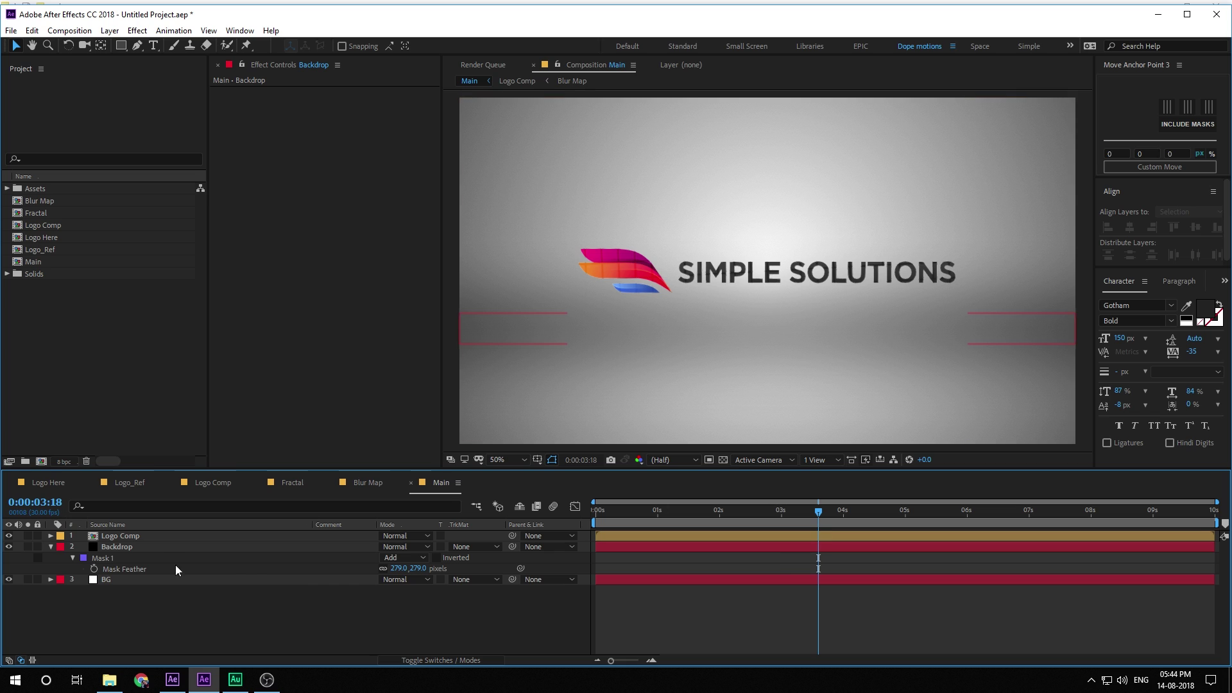
pyautogui.click(51, 546)
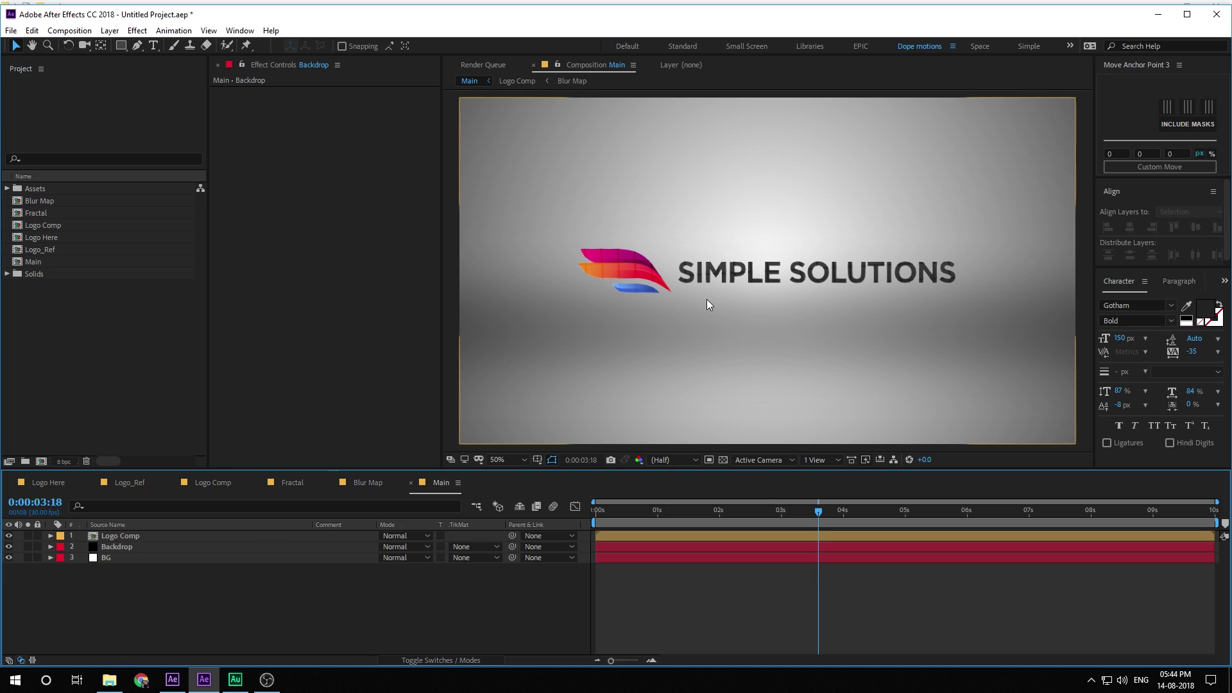
pyautogui.click(128, 535)
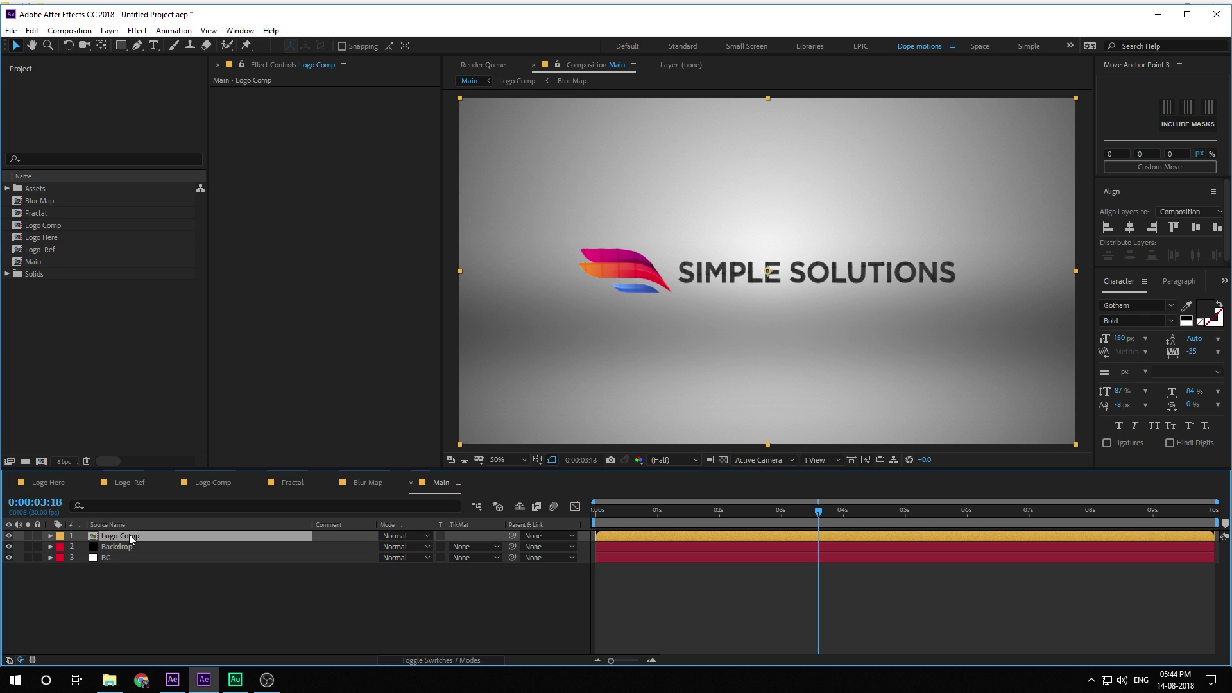
# Duplicate the Logo Comp layer and rename the copy Shadow.
pyautogui.hotkey('ctrl', 'd')
pyautogui.click(113, 548)
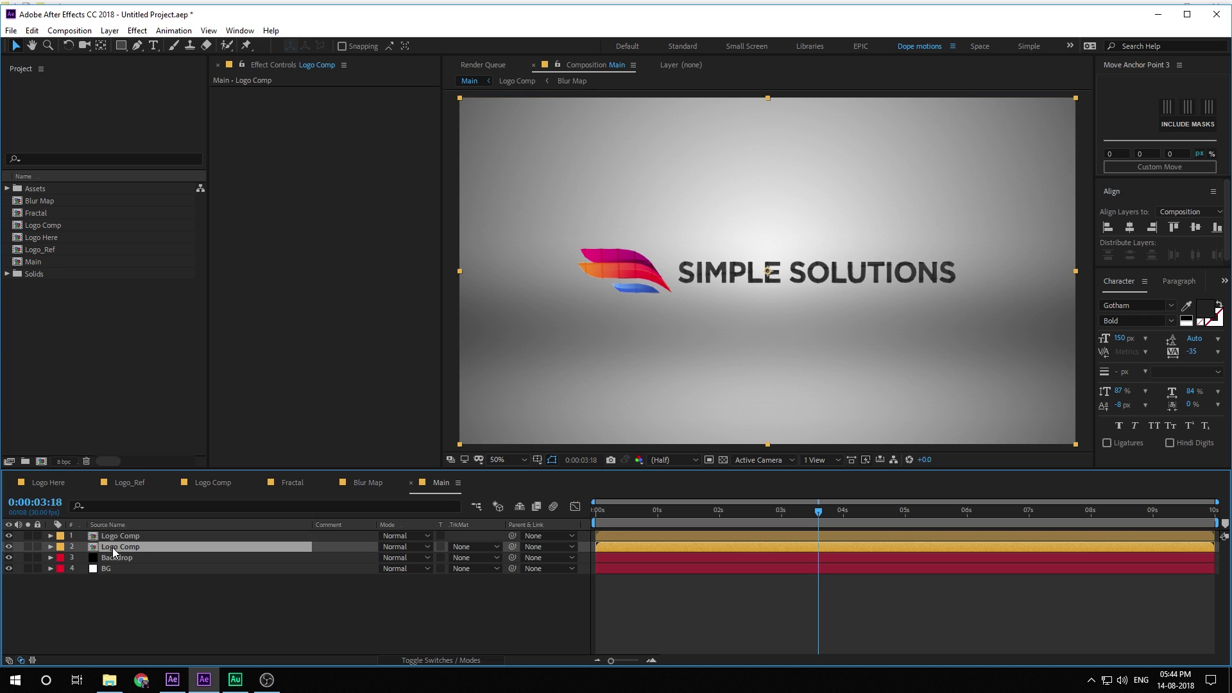
pyautogui.press('Return')
pyautogui.write('S')
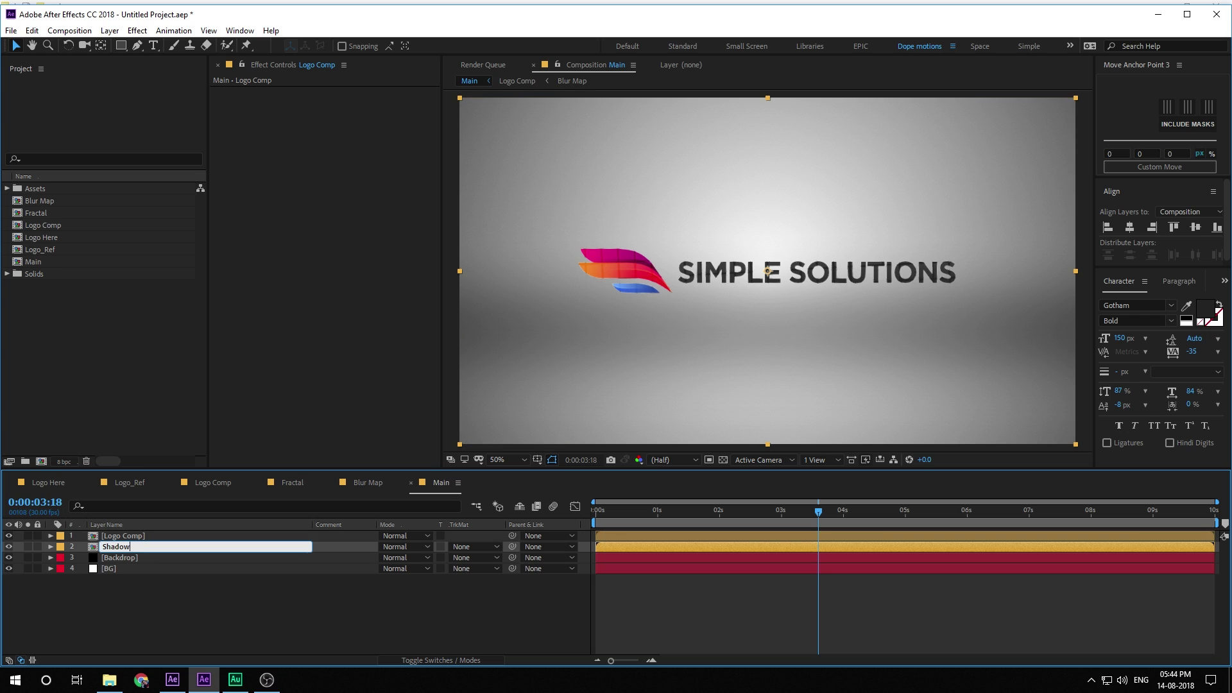
pyautogui.write('hadow')
pyautogui.press('Return')
# Apply Hue/Saturation to Shadow with Master Lightness at -100.
pyautogui.hotkey('ctrl', 'space')
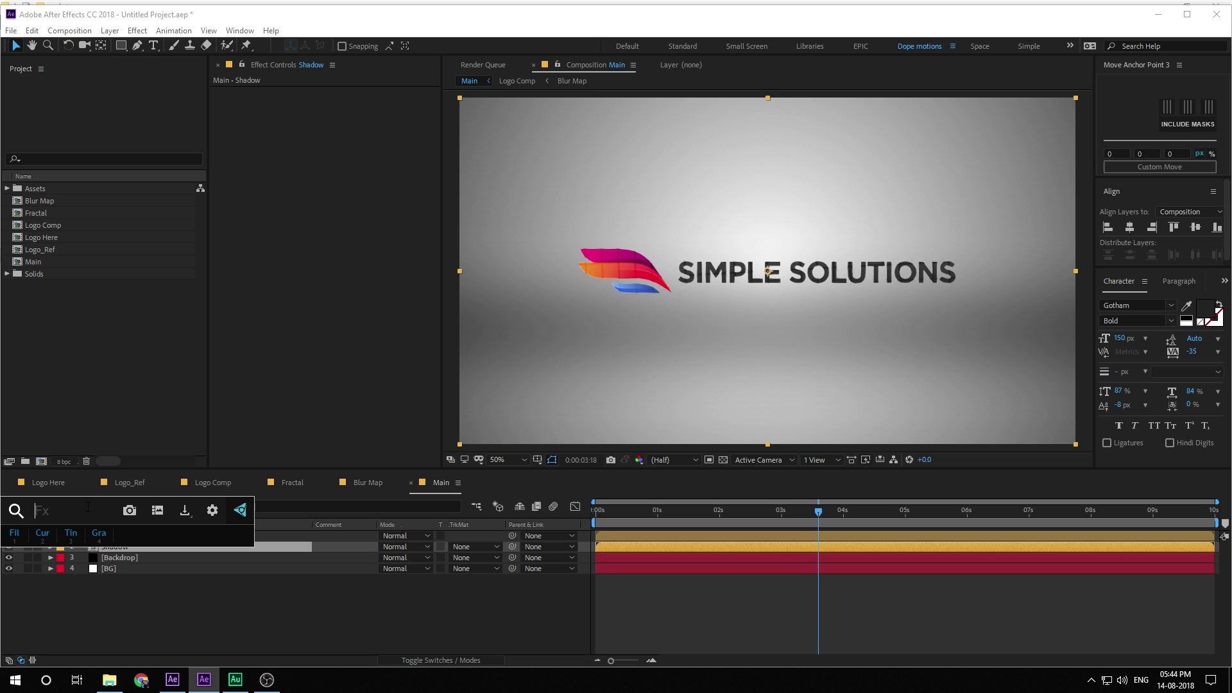
pyautogui.write('hu')
pyautogui.press('Return')
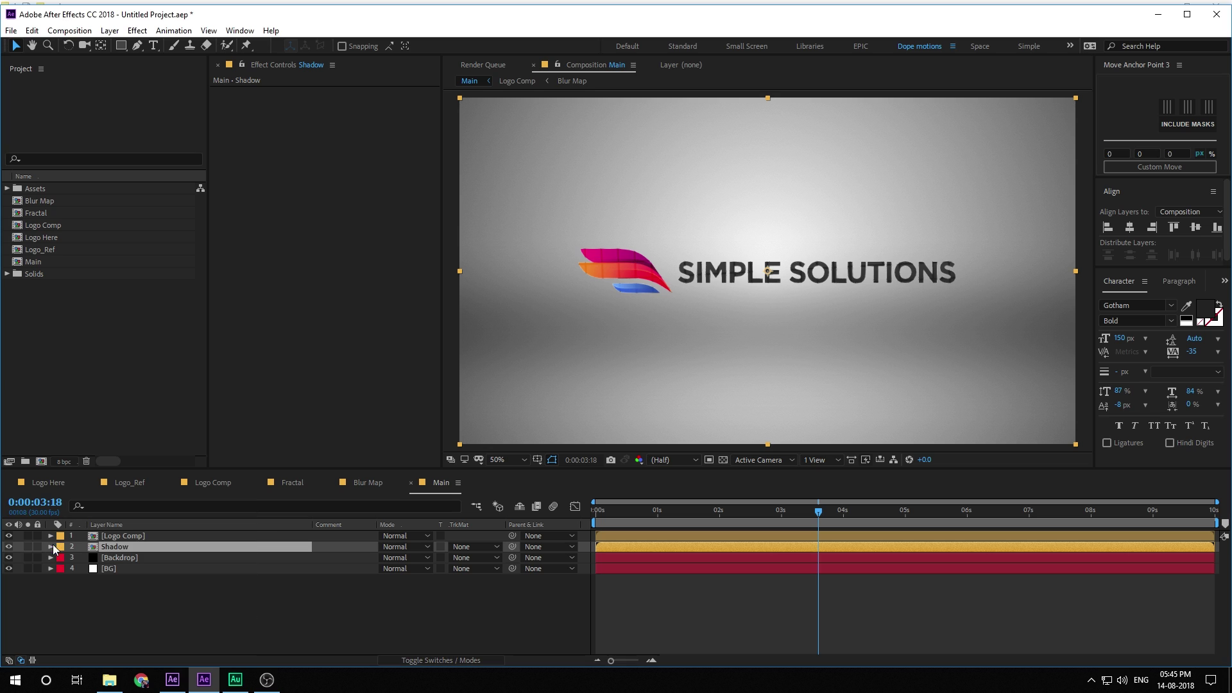
pyautogui.click(330, 237)
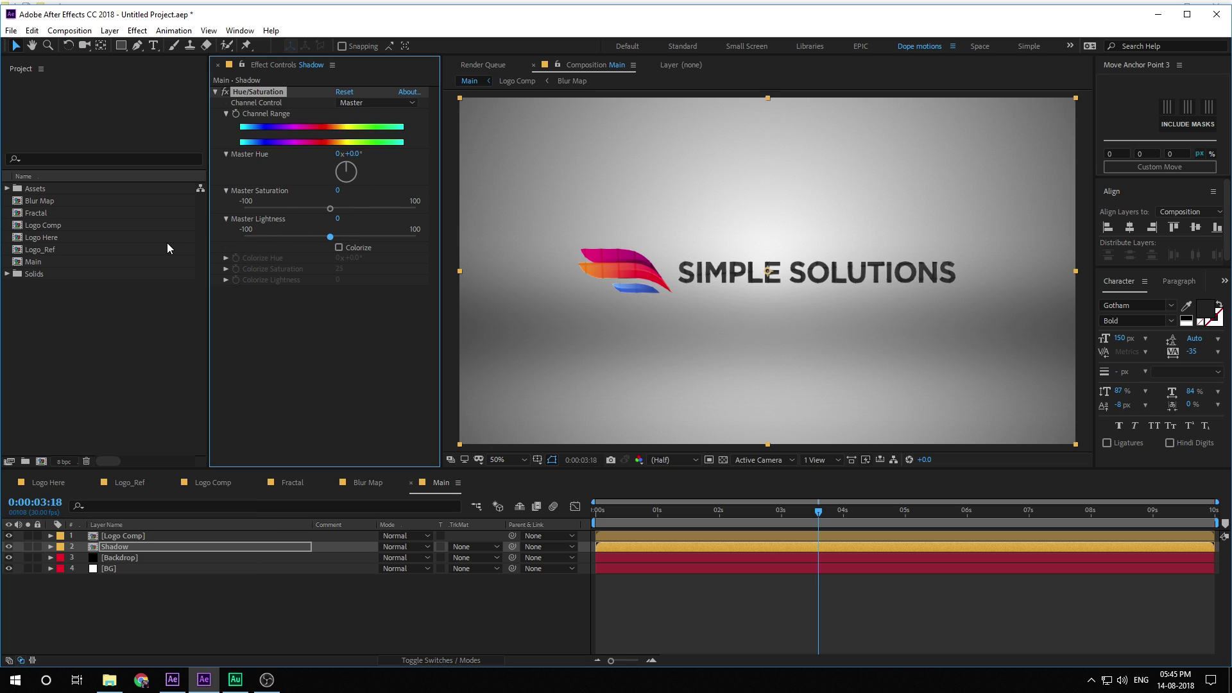
pyautogui.click(236, 239)
pyautogui.moveTo(318, 238); pyautogui.dragTo(241, 240)
pyautogui.click(408, 660)
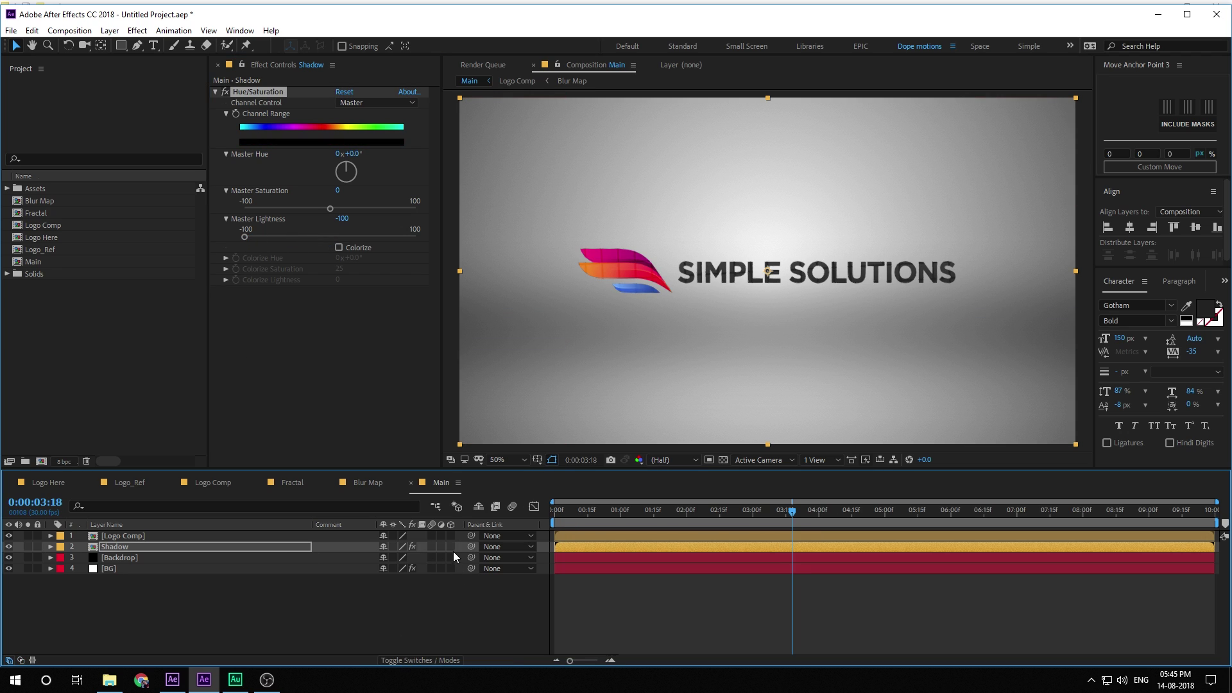
# Make Shadow a 3D layer, rotate it to about +102° on X, and lower it beneath the logo.
pyautogui.click(451, 546)
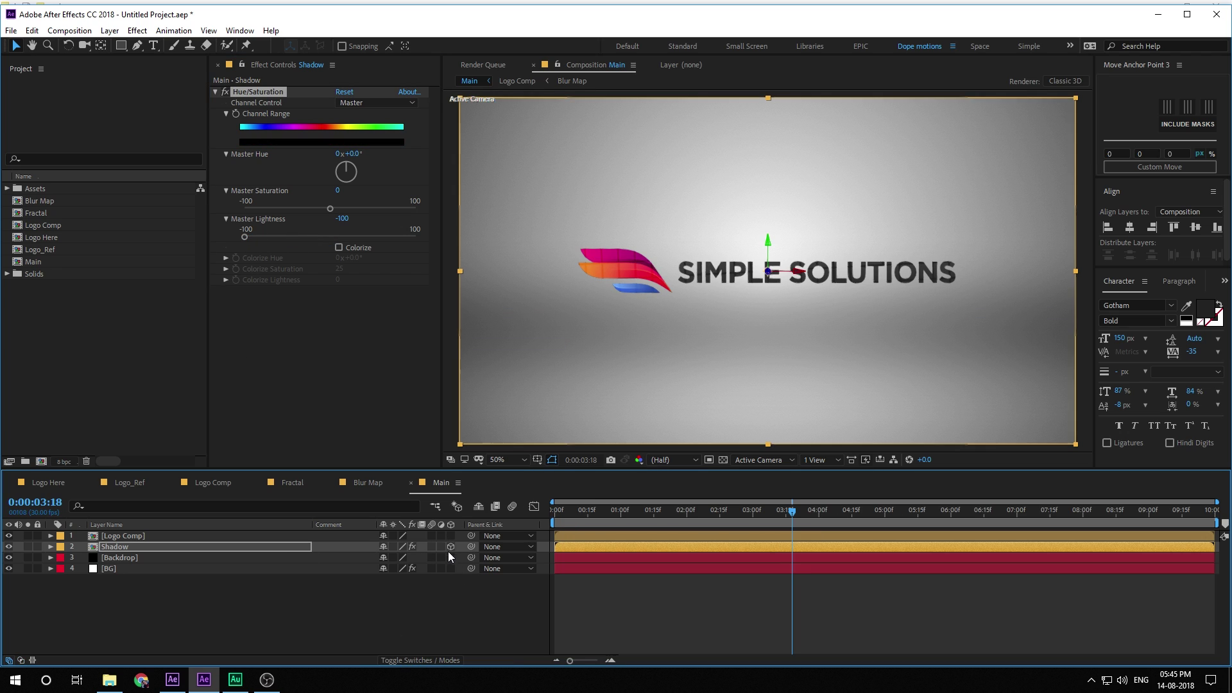
pyautogui.click(129, 548)
pyautogui.press('r')
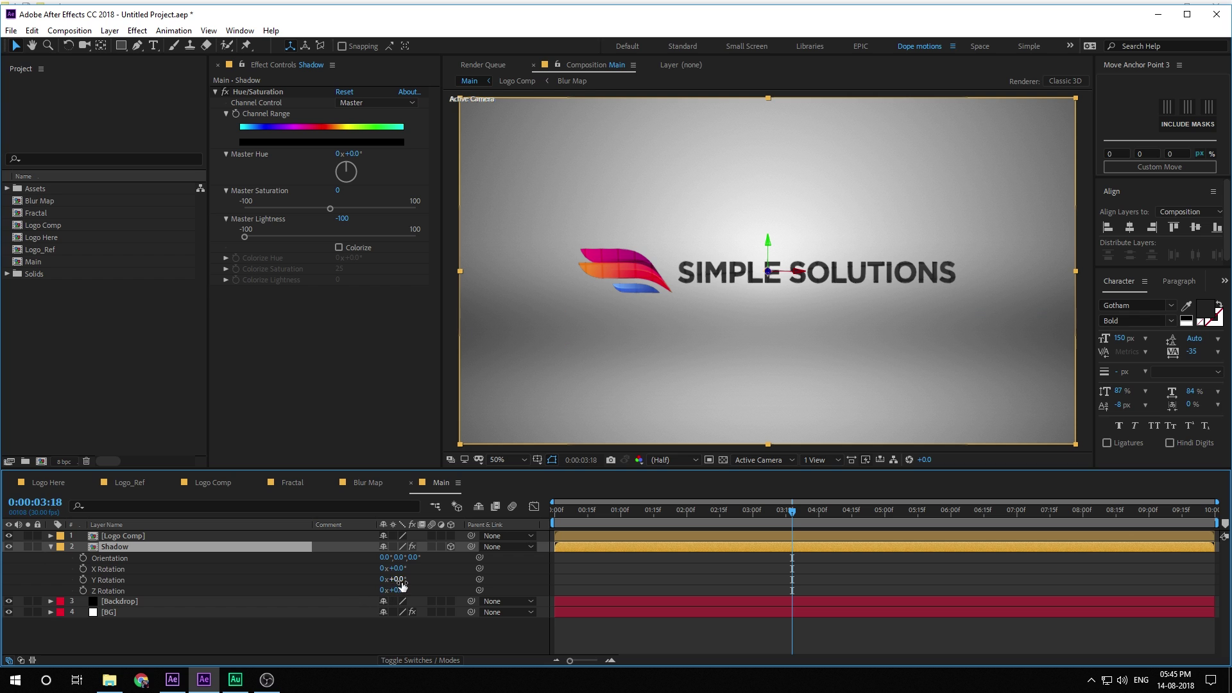
pyautogui.moveTo(400, 568); pyautogui.dragTo(470, 573)
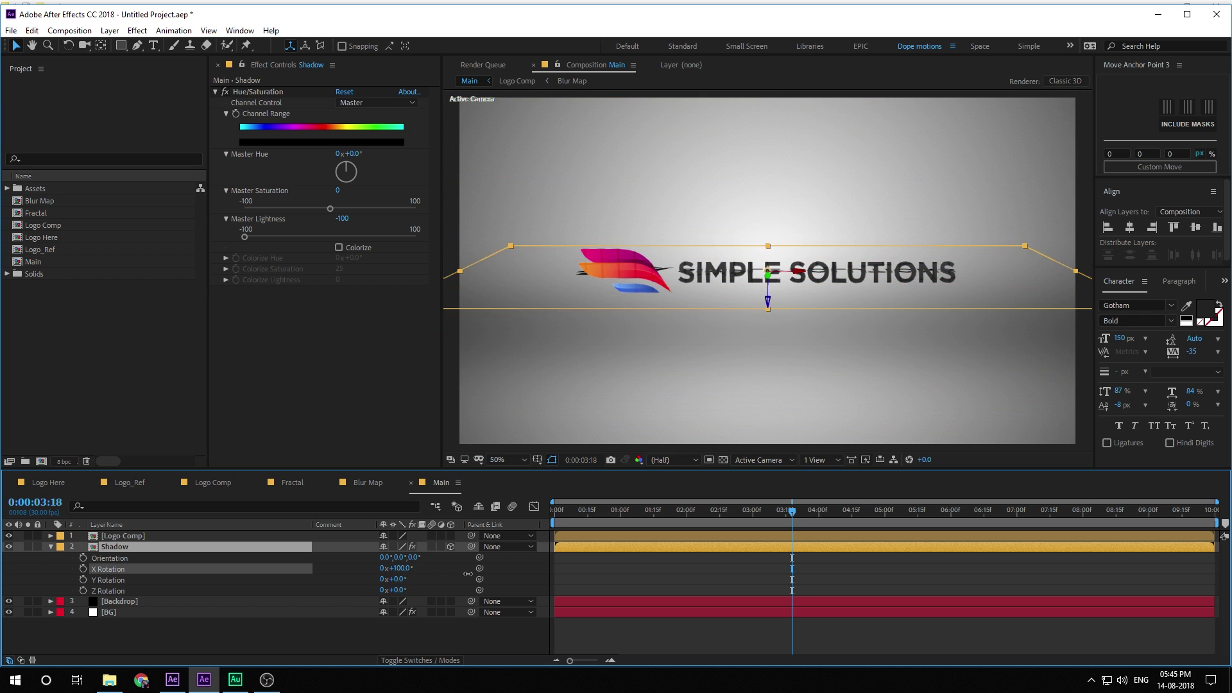
pyautogui.click(827, 375)
pyautogui.moveTo(827, 375); pyautogui.dragTo(834, 409)
pyautogui.click(122, 548)
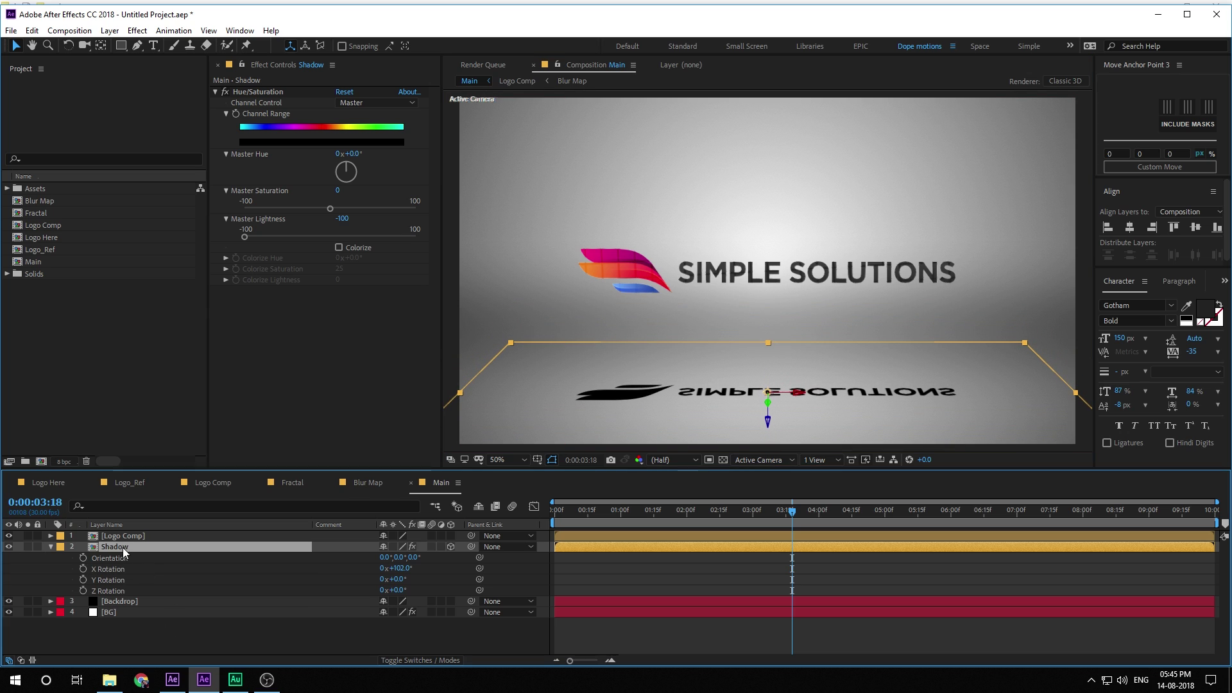
pyautogui.hotkey('ctrl', 'space')
# Apply Fast Blur (Legacy) to Shadow with Blurriness 49.
pyautogui.write('fas')
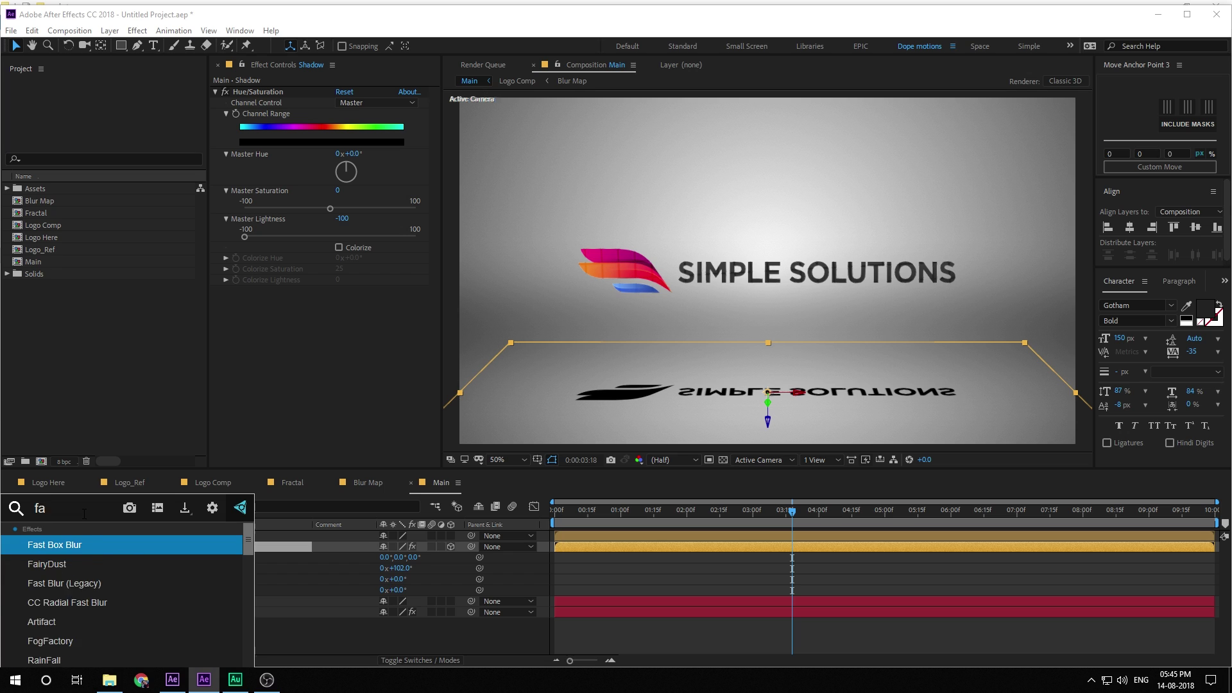
pyautogui.click(69, 565)
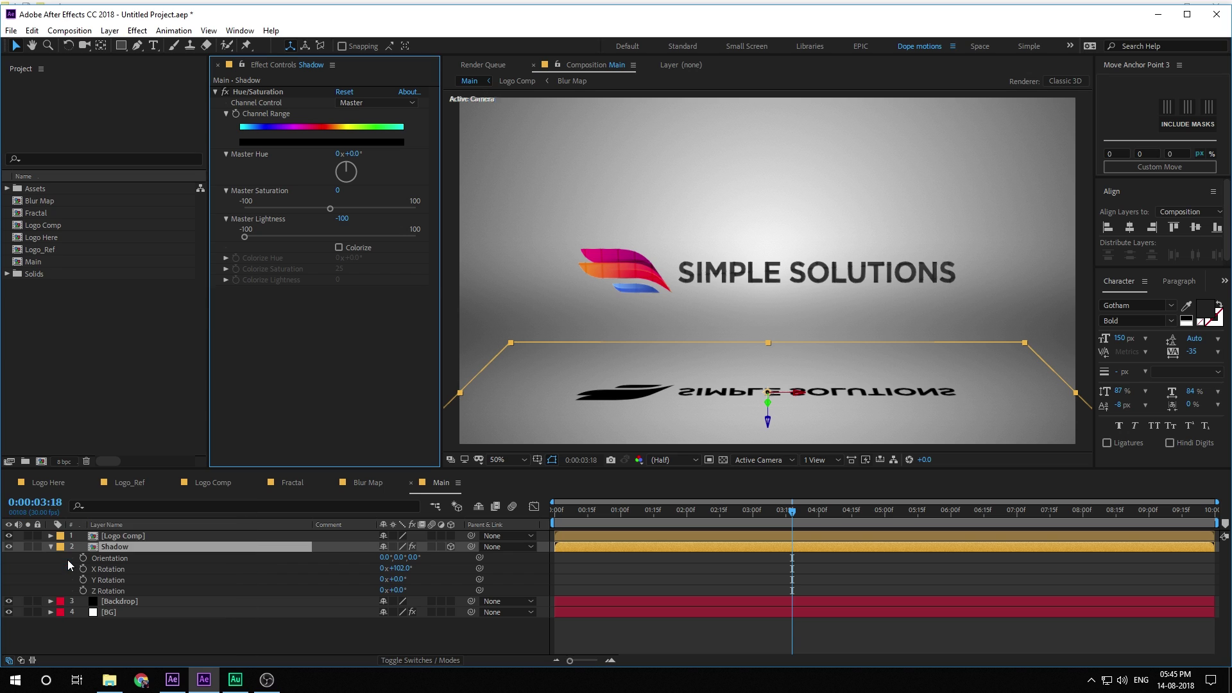
pyautogui.moveTo(339, 302); pyautogui.dragTo(356, 301)
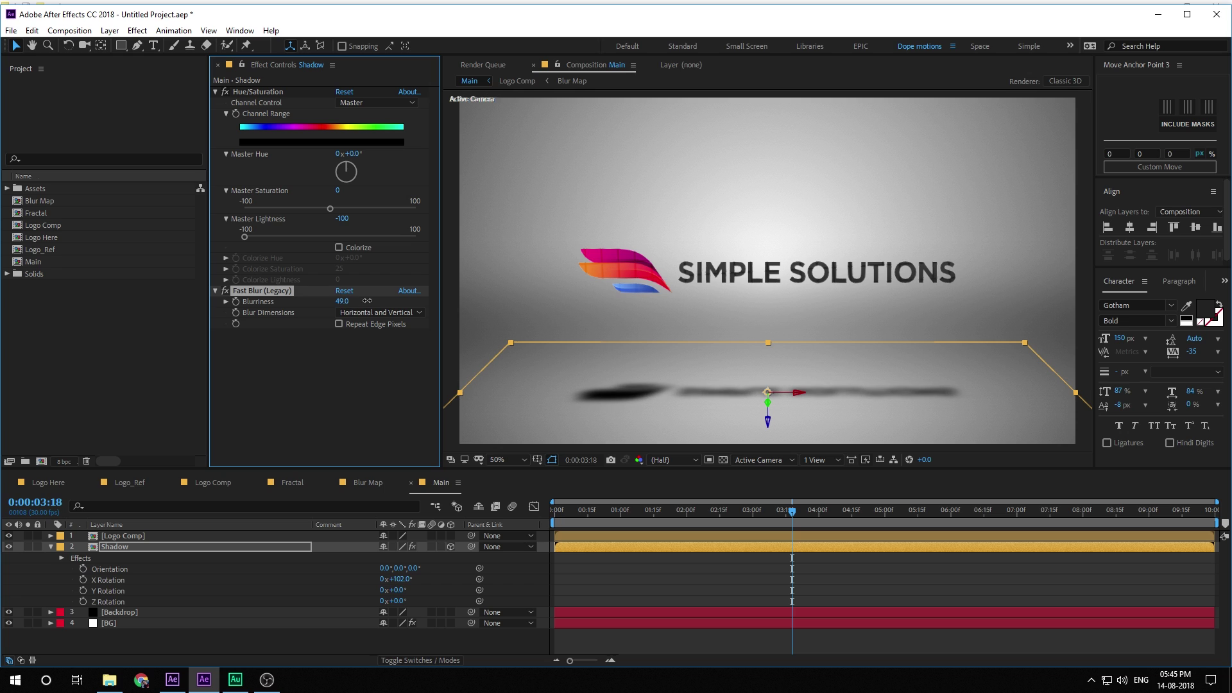
# Fade the Shadow layer to 23% opacity and preview the logo animating in.
pyautogui.click(124, 551)
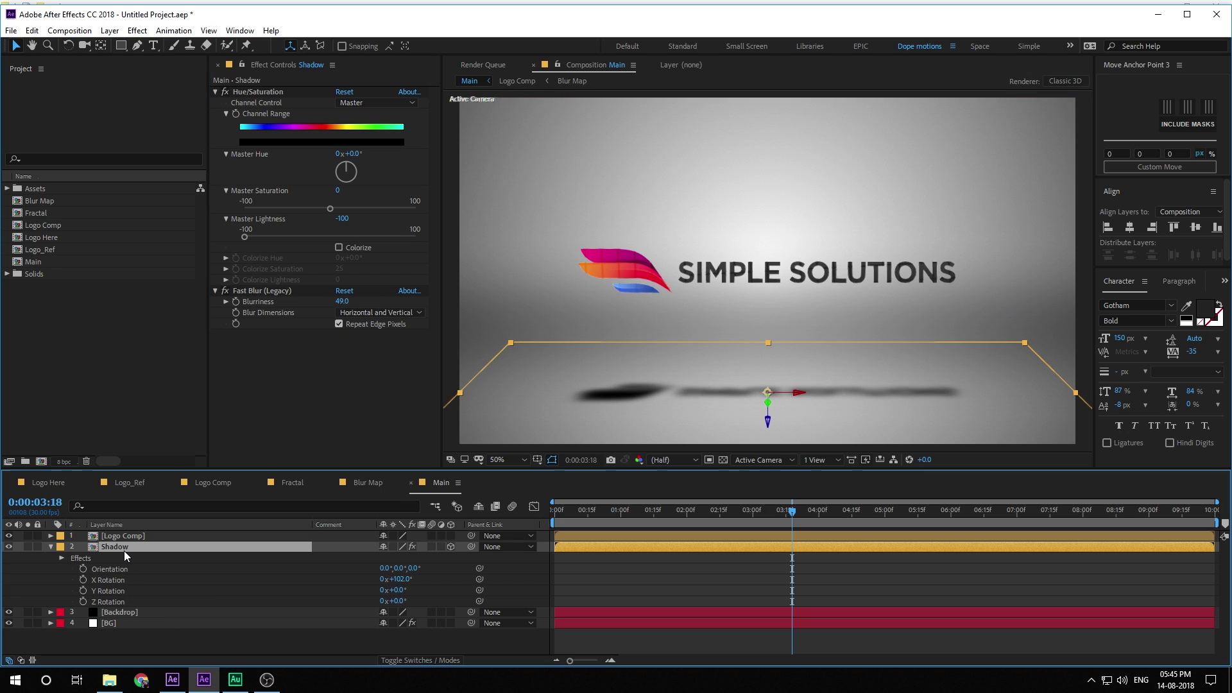
pyautogui.press('t')
pyautogui.moveTo(380, 559); pyautogui.dragTo(325, 564)
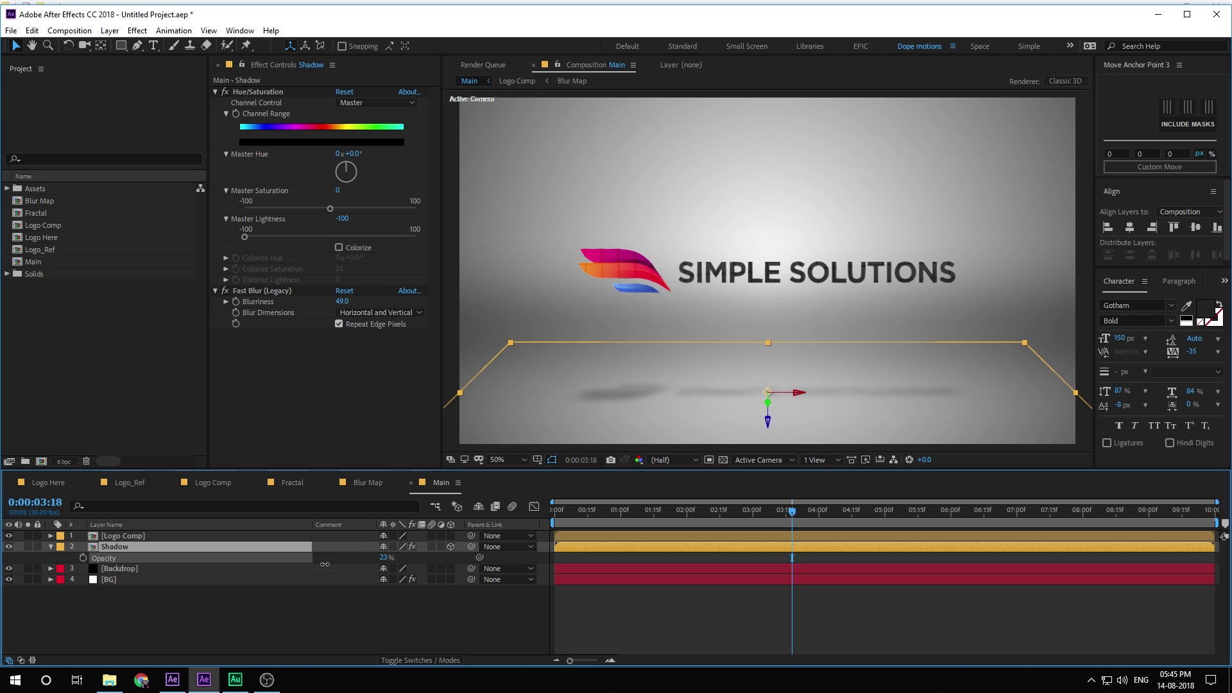
pyautogui.hotkey('ctrl', 'shift', 'a')
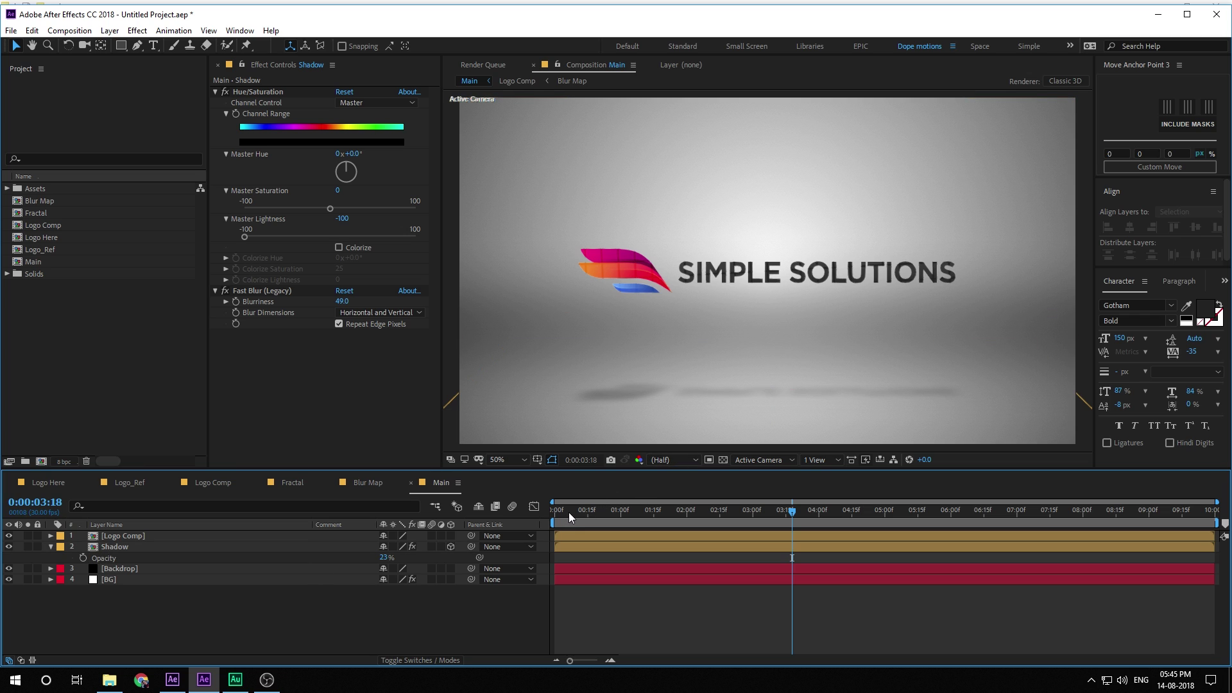
pyautogui.moveTo(569, 517); pyautogui.dragTo(770, 517)
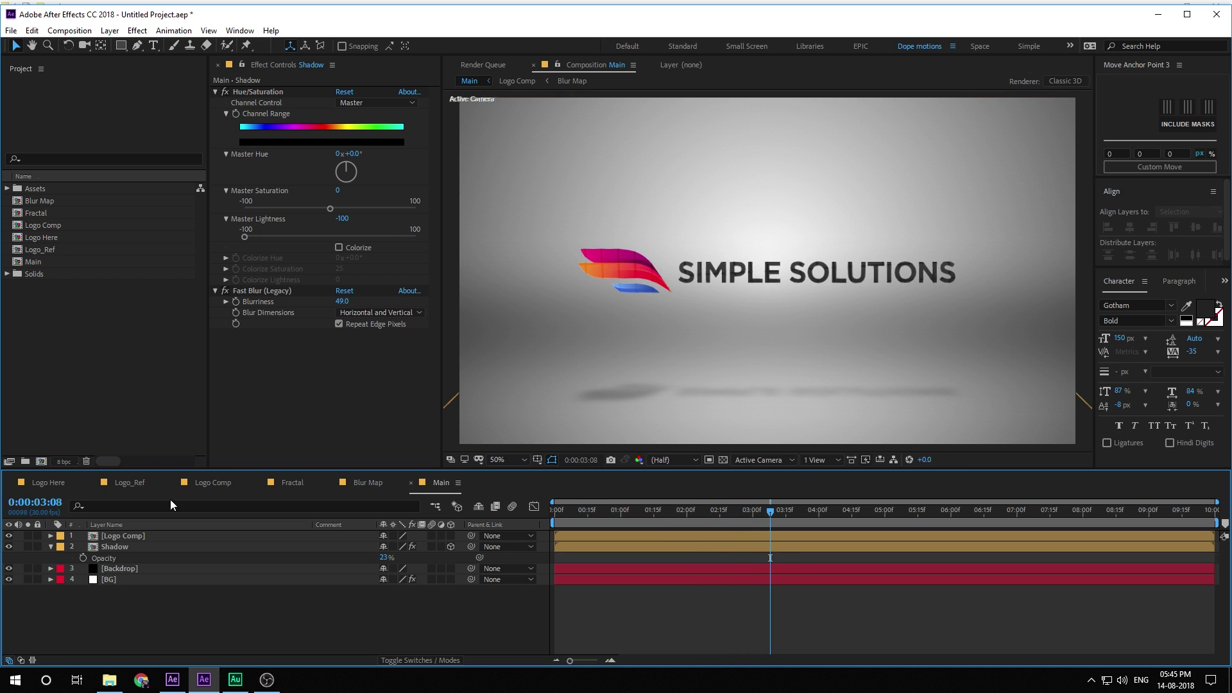
pyautogui.click(51, 544)
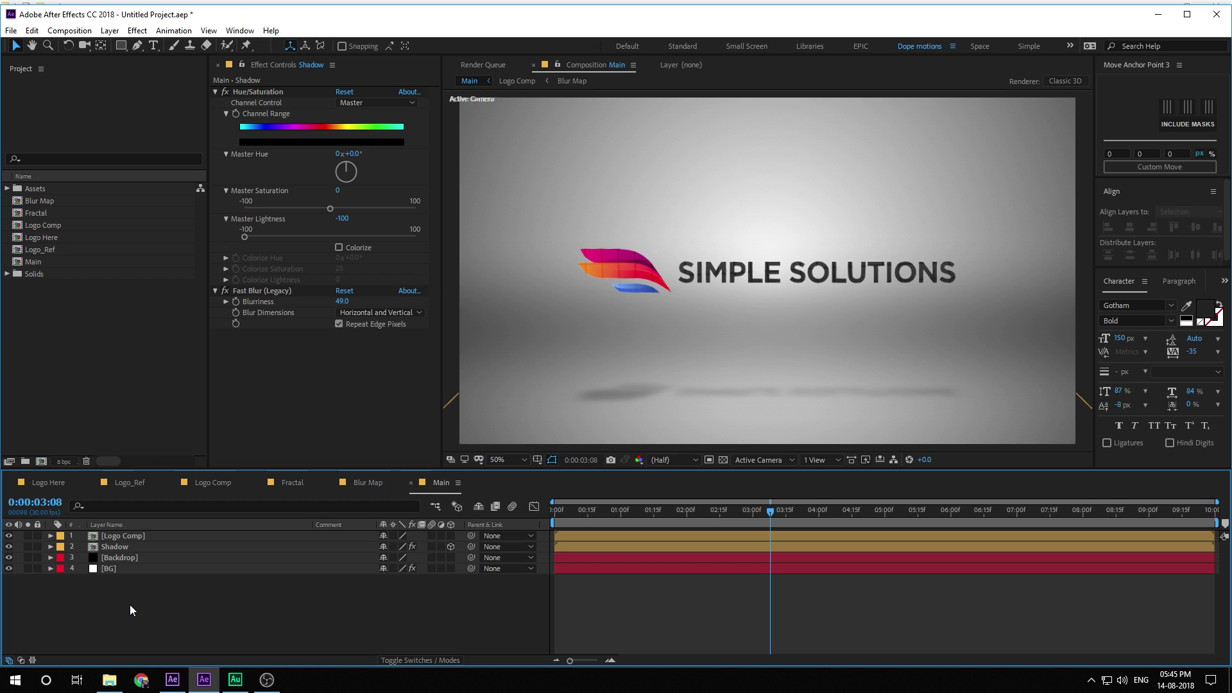
# Add a new adjustment layer at the top and name it CC.
pyautogui.hotkey('ctrl', 'alt', 'y')
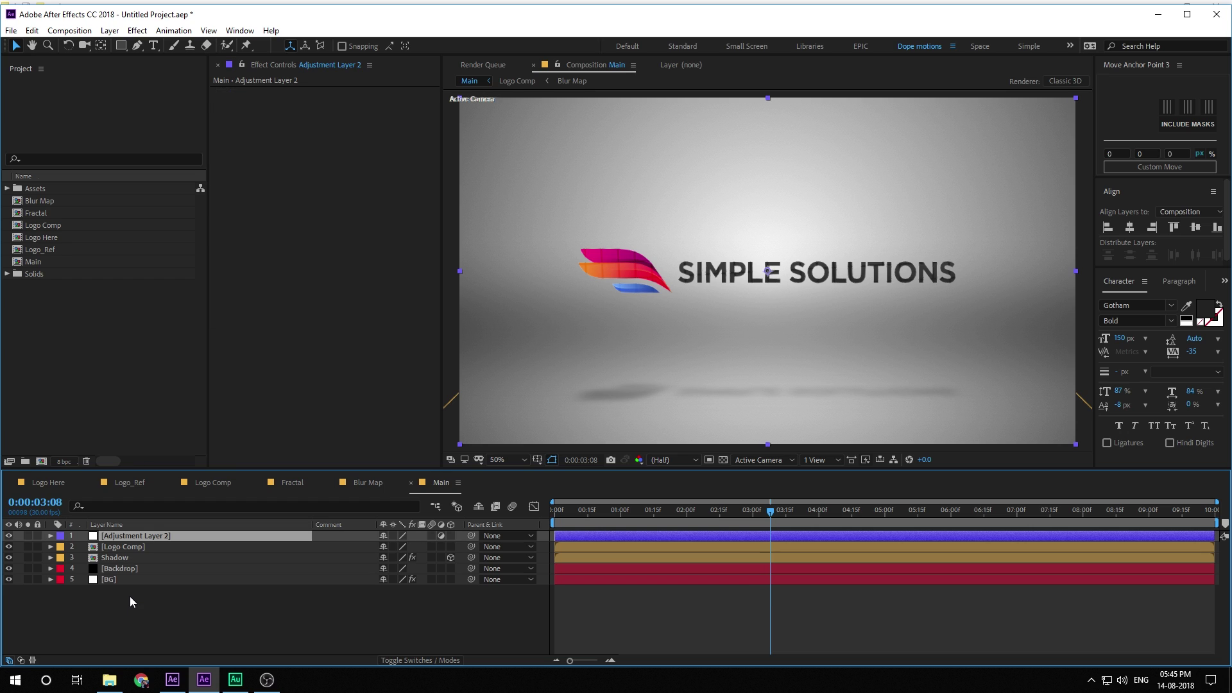
pyautogui.press('Return')
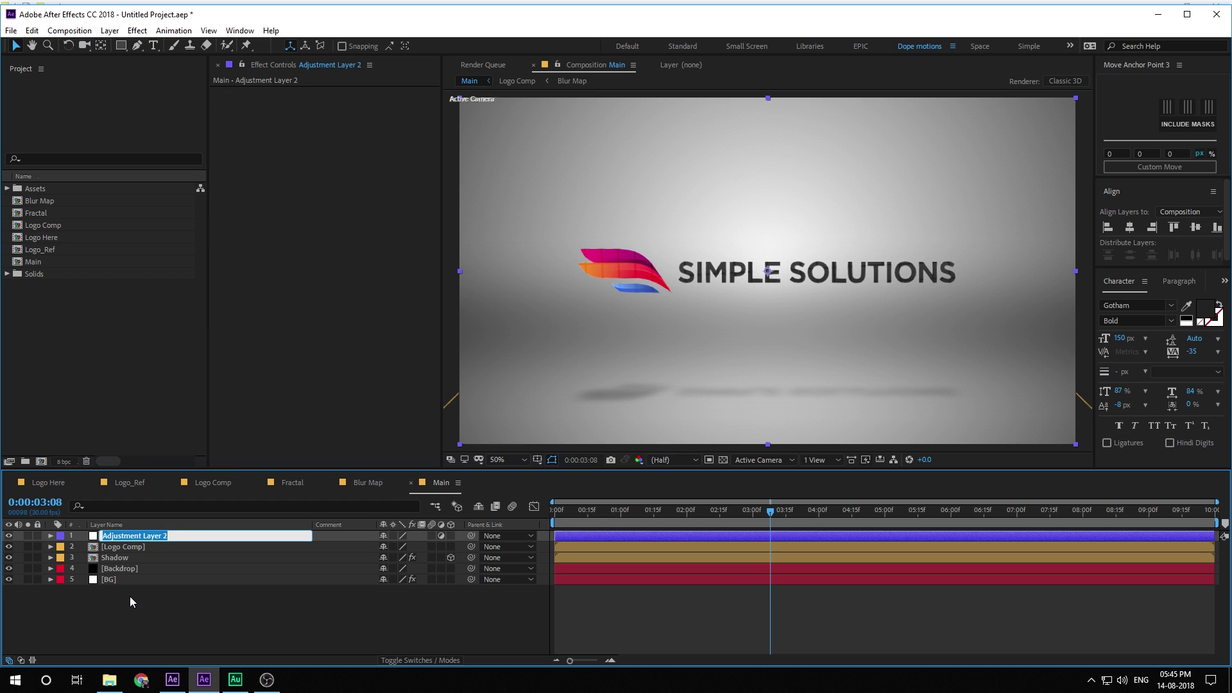
pyautogui.write('CC')
pyautogui.press('Return')
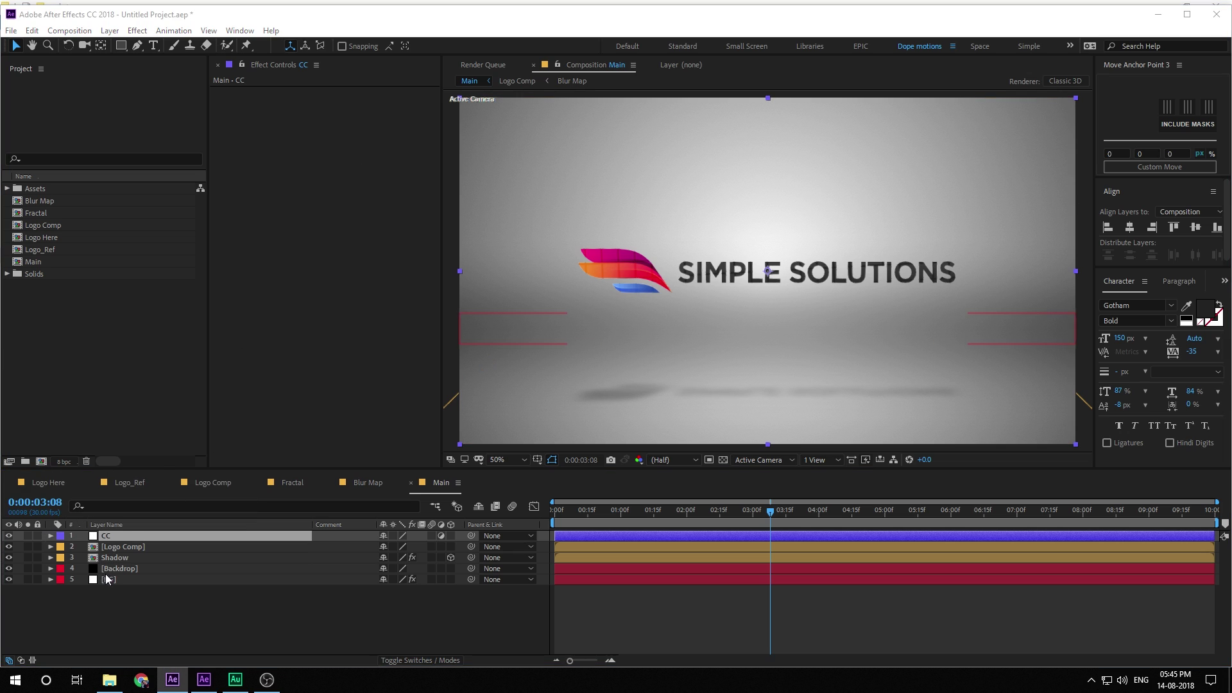
# Brighten CC with an S-shaped Curves and add another adjustment layer above it.
pyautogui.hotkey('ctrl', 'space')
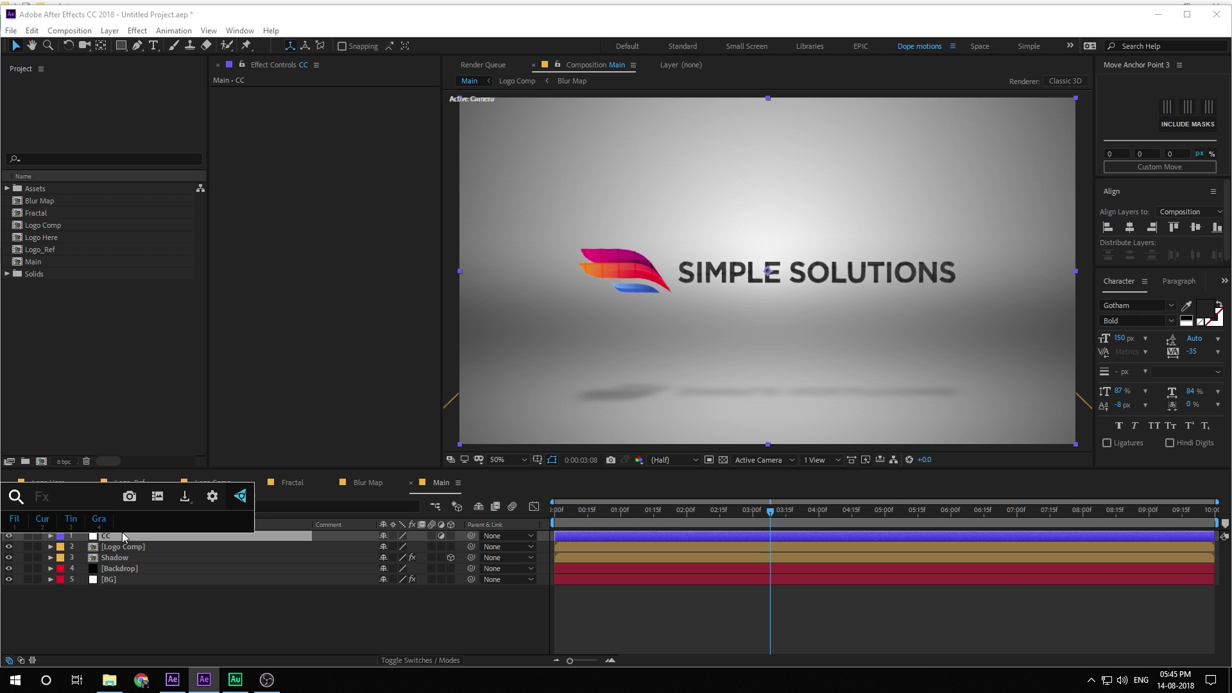
pyautogui.click(43, 519)
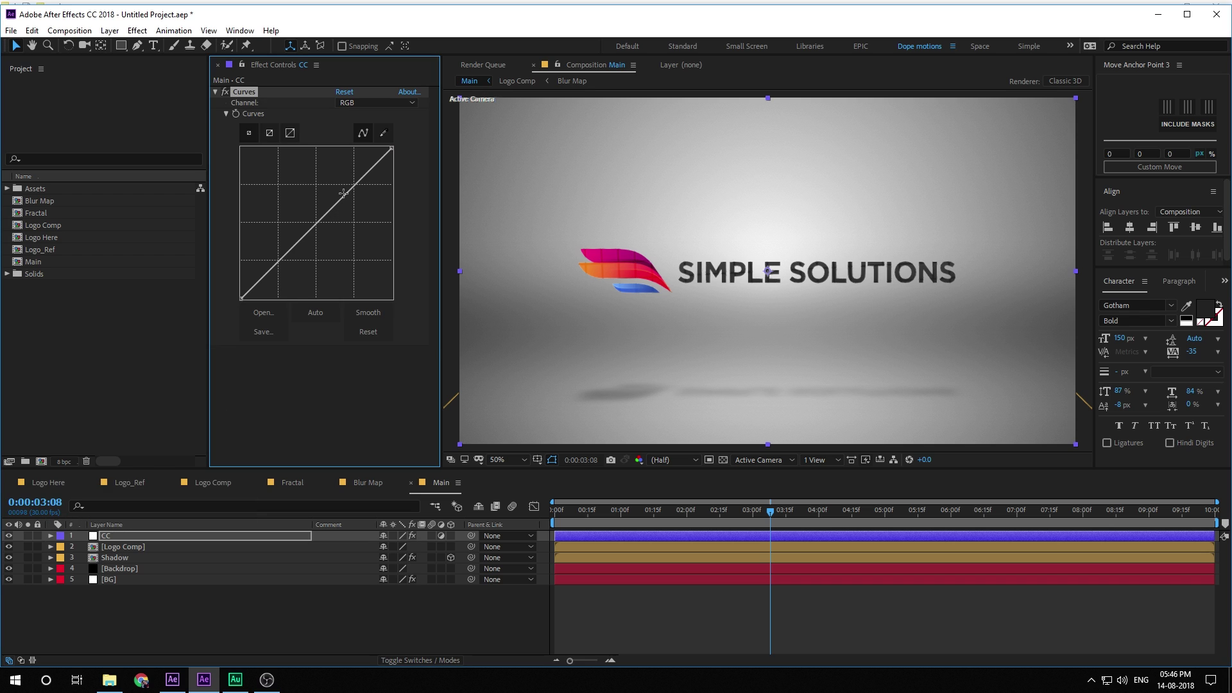
pyautogui.moveTo(343, 193); pyautogui.dragTo(332, 186)
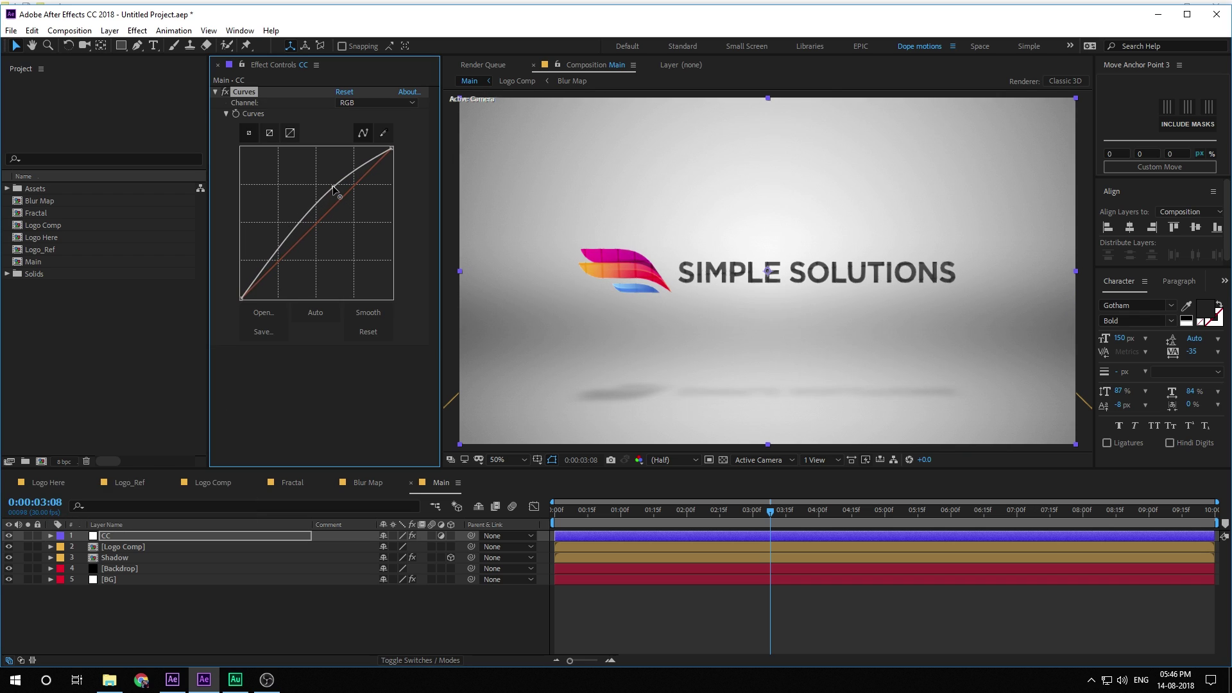
pyautogui.moveTo(281, 240); pyautogui.dragTo(283, 254)
pyautogui.click(207, 608)
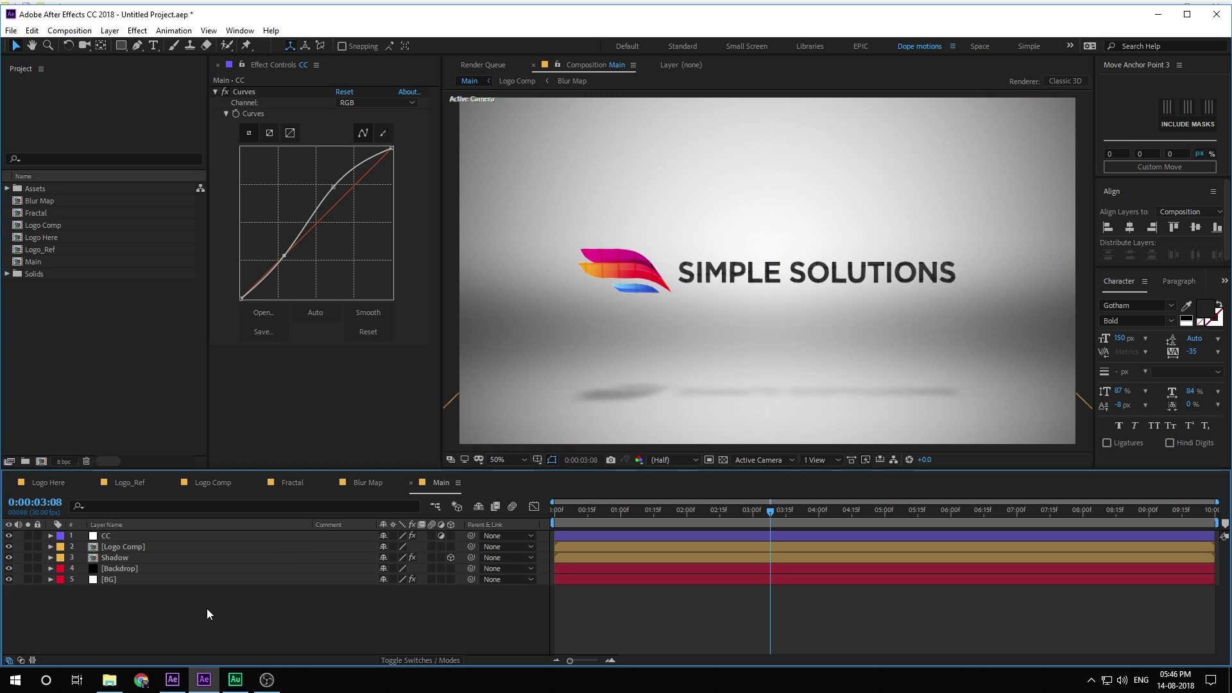
pyautogui.hotkey('ctrl', 'alt', 'y')
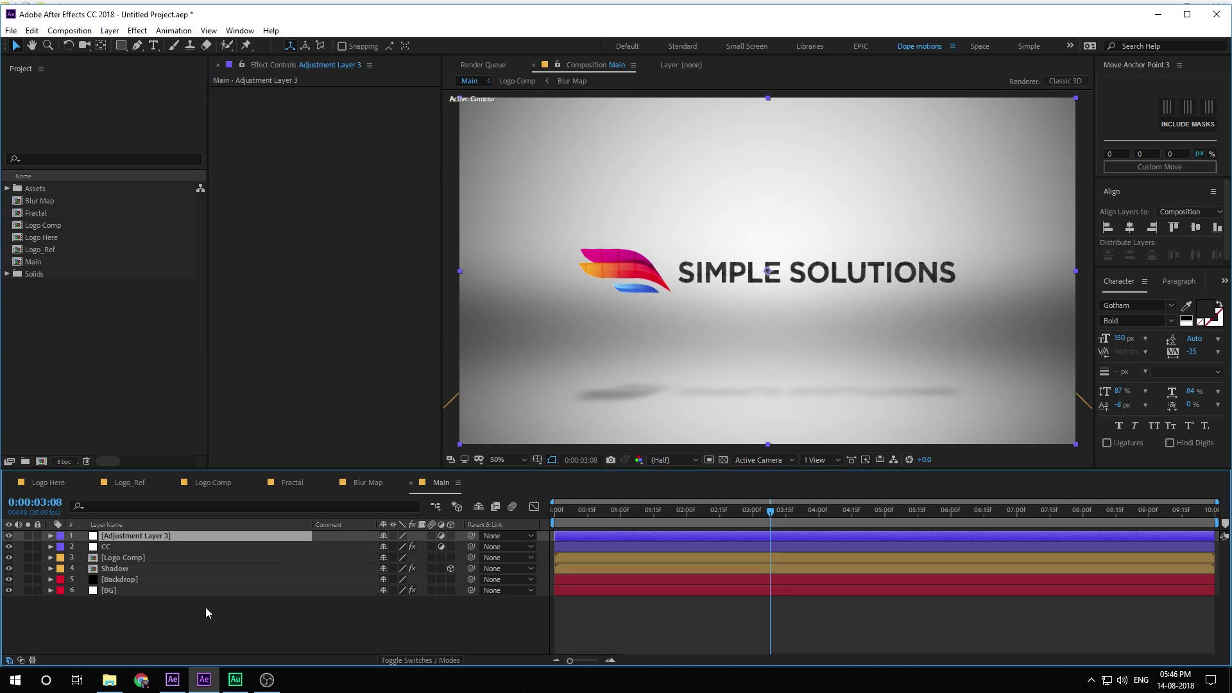
pyautogui.press('Return')
# Name the layer Filter and apply Photo Filter set to Cooling Filter (82).
pyautogui.write('Filter')
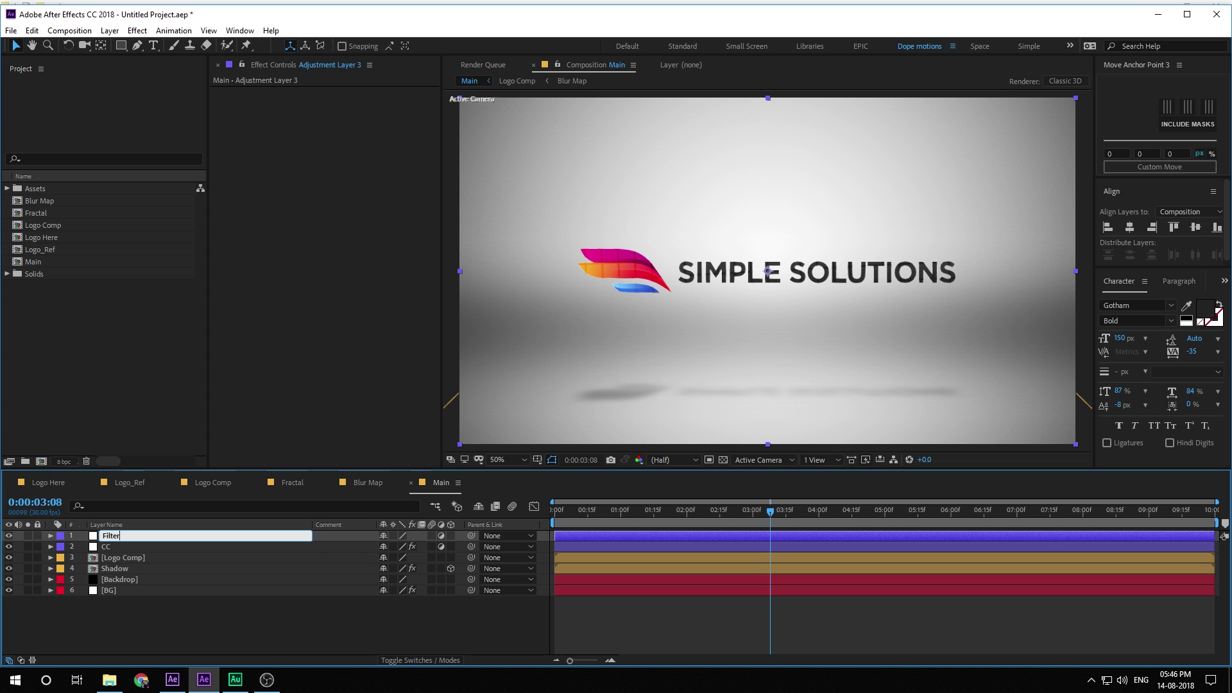
pyautogui.press('Return')
pyautogui.hotkey('ctrl', 'space')
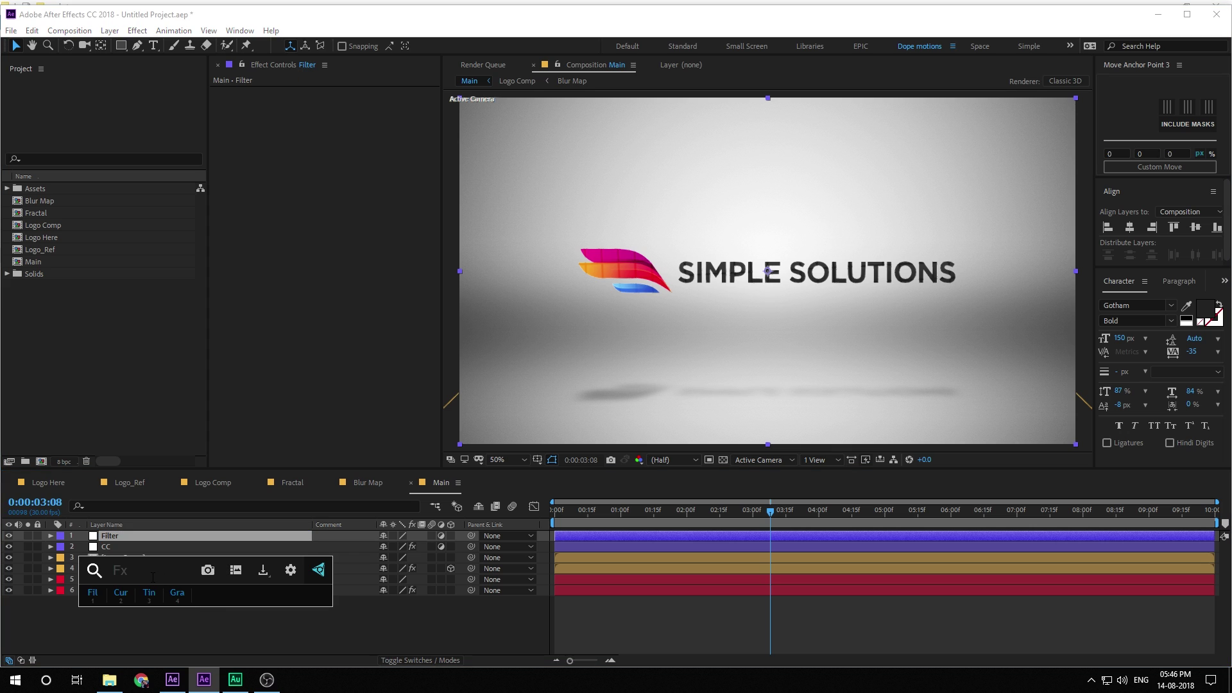
pyautogui.write('pho')
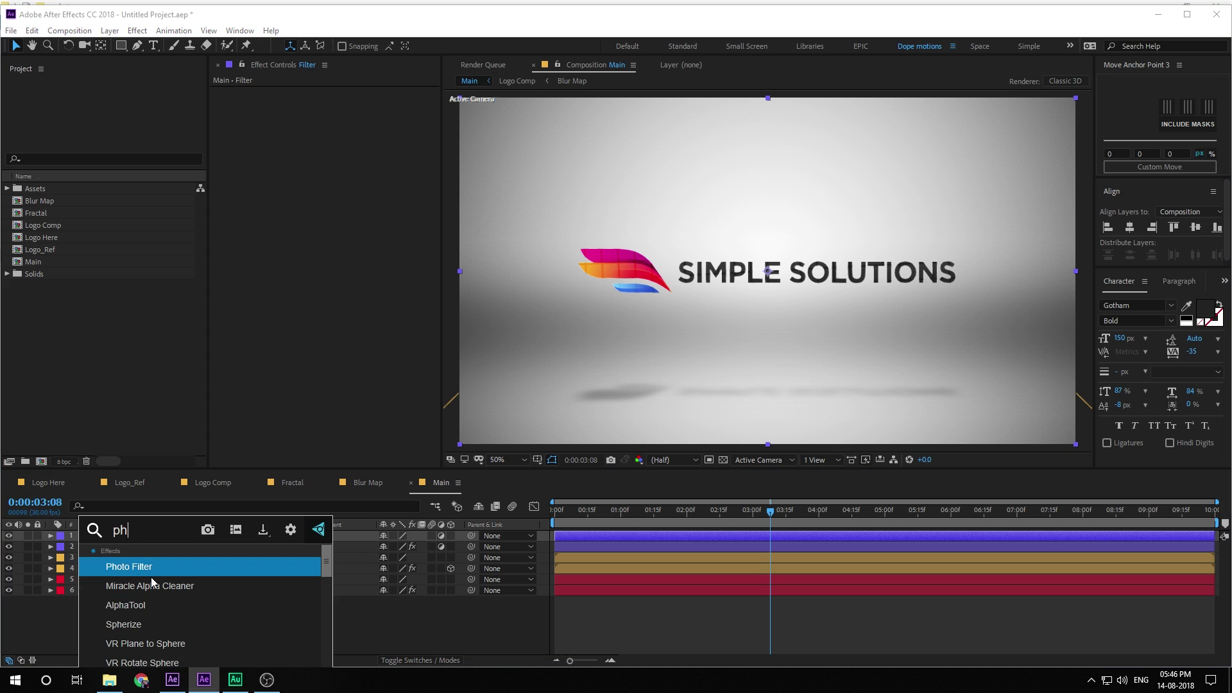
pyautogui.click(136, 571)
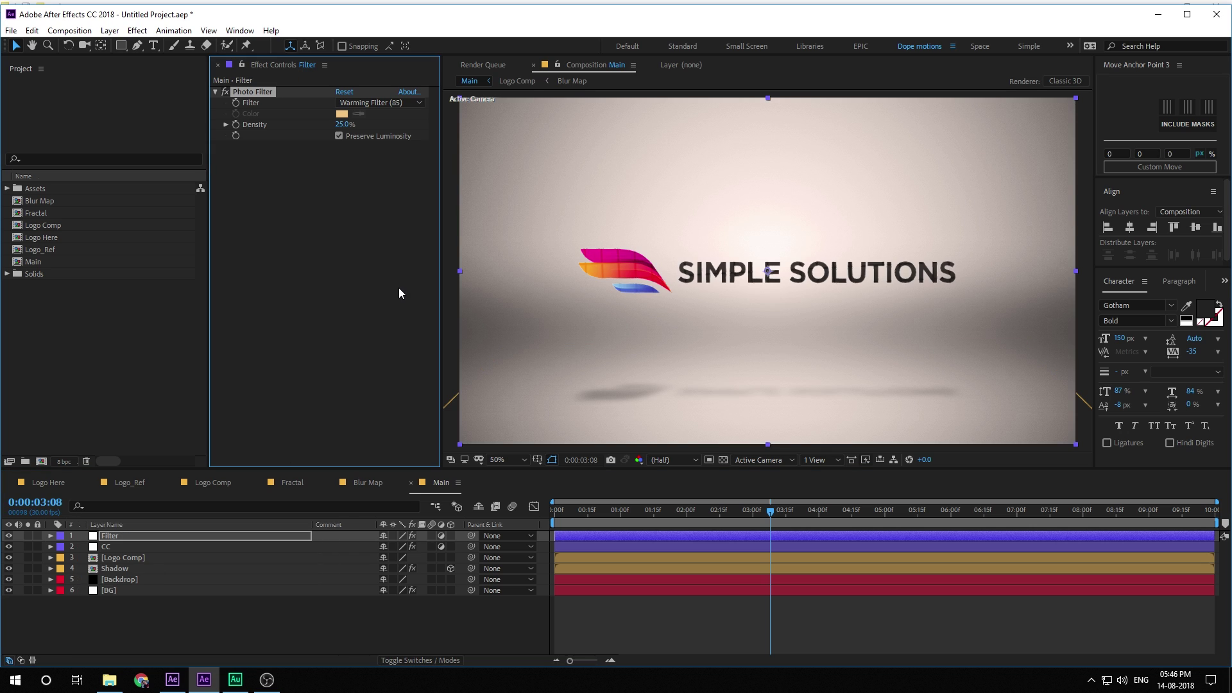
pyautogui.click(369, 103)
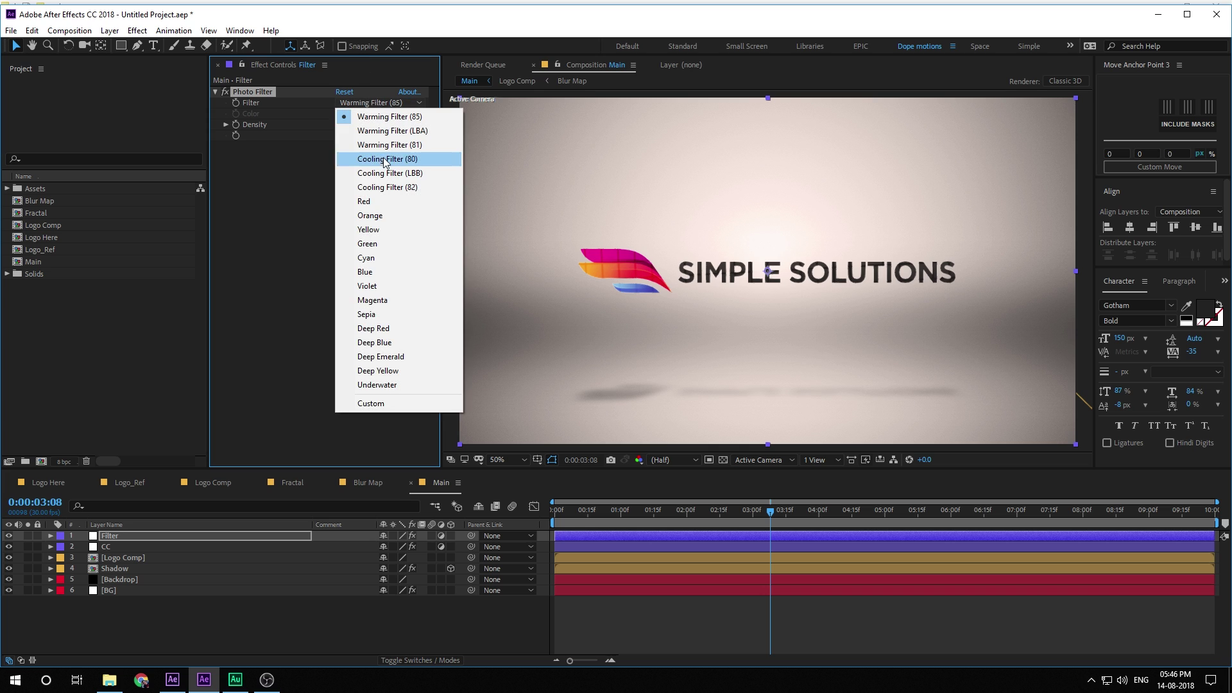
pyautogui.click(418, 188)
# Set the Photo Filter density to 10% and scrub the opening seconds.
pyautogui.moveTo(346, 127); pyautogui.dragTo(332, 125)
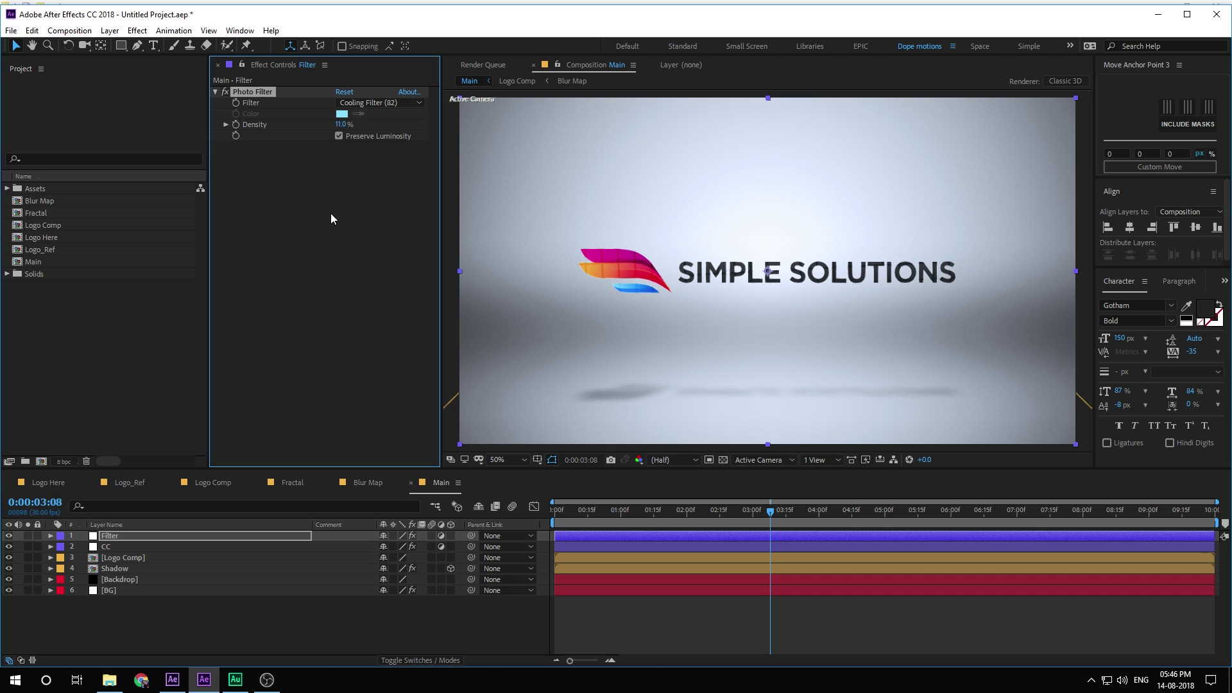
pyautogui.click(342, 123)
pyautogui.write('8')
pyautogui.click(340, 196)
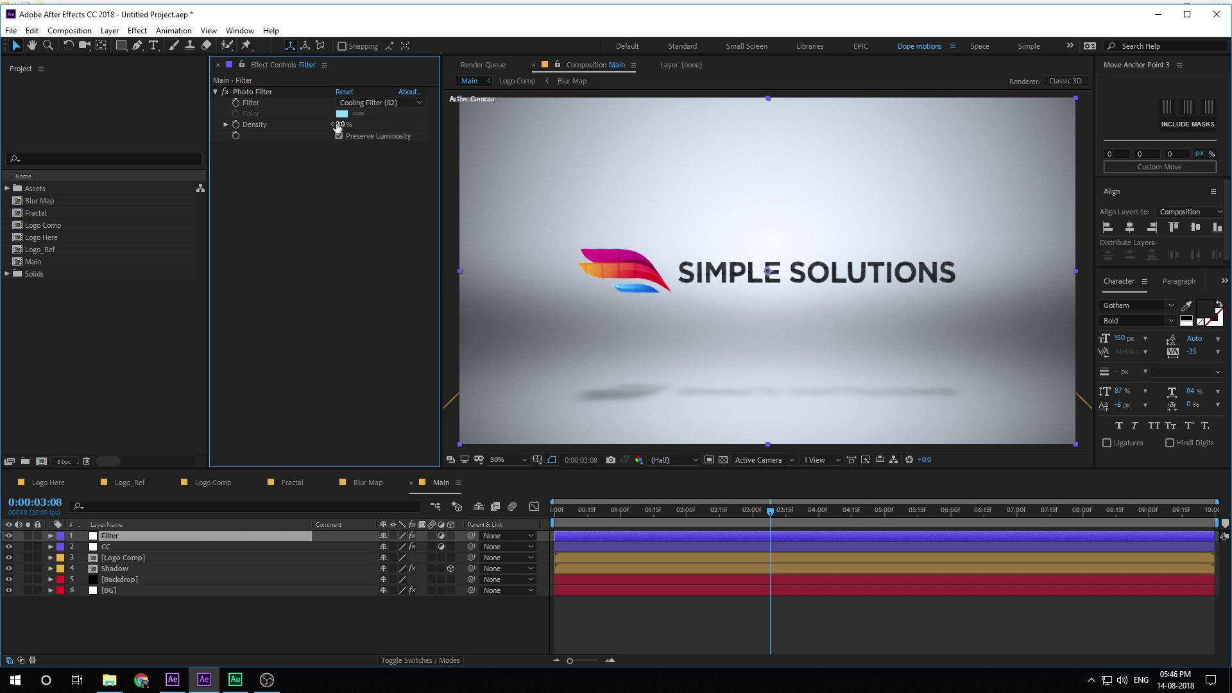
pyautogui.click(337, 124)
pyautogui.click(359, 193)
pyautogui.click(356, 649)
pyautogui.click(581, 510)
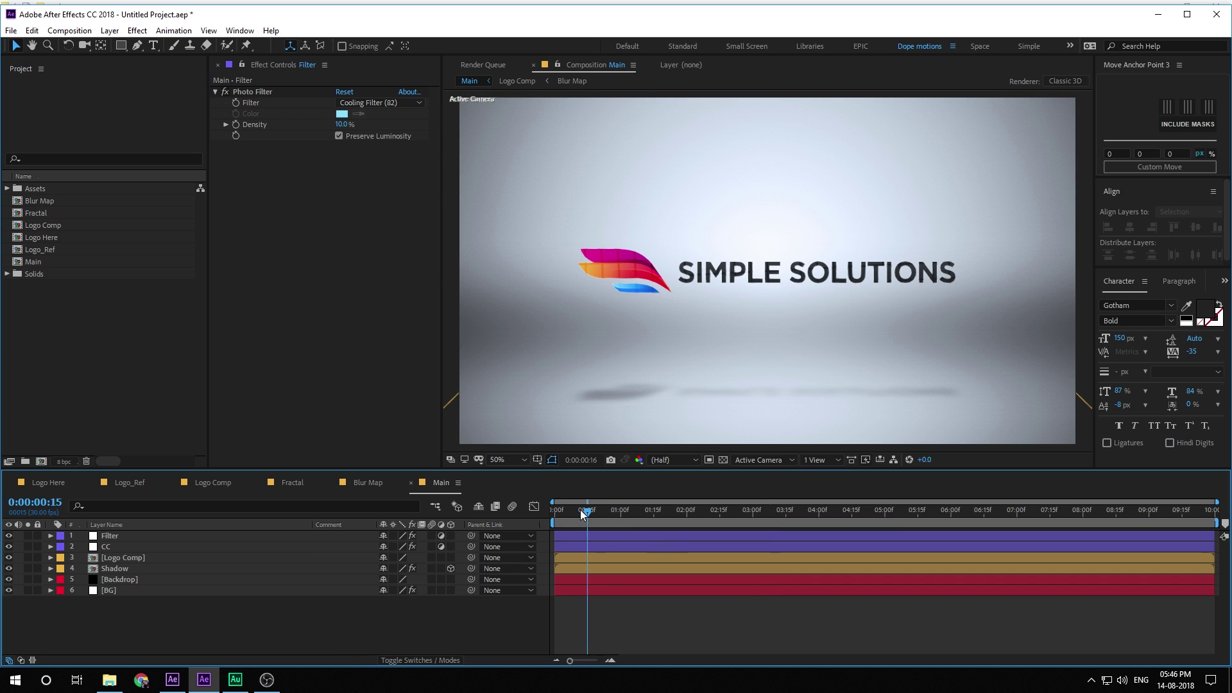
pyautogui.moveTo(582, 513); pyautogui.dragTo(752, 517)
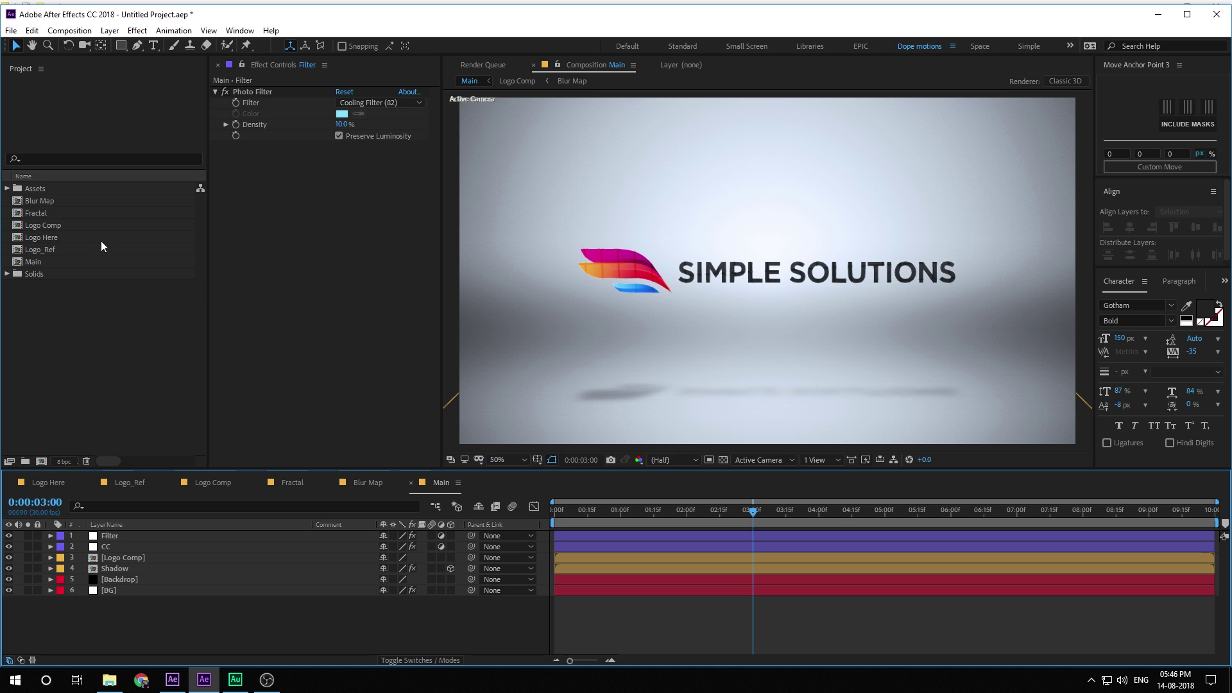
# Add the Flare1 sequence from the Assets folder to the Main composition.
pyautogui.click(7, 188)
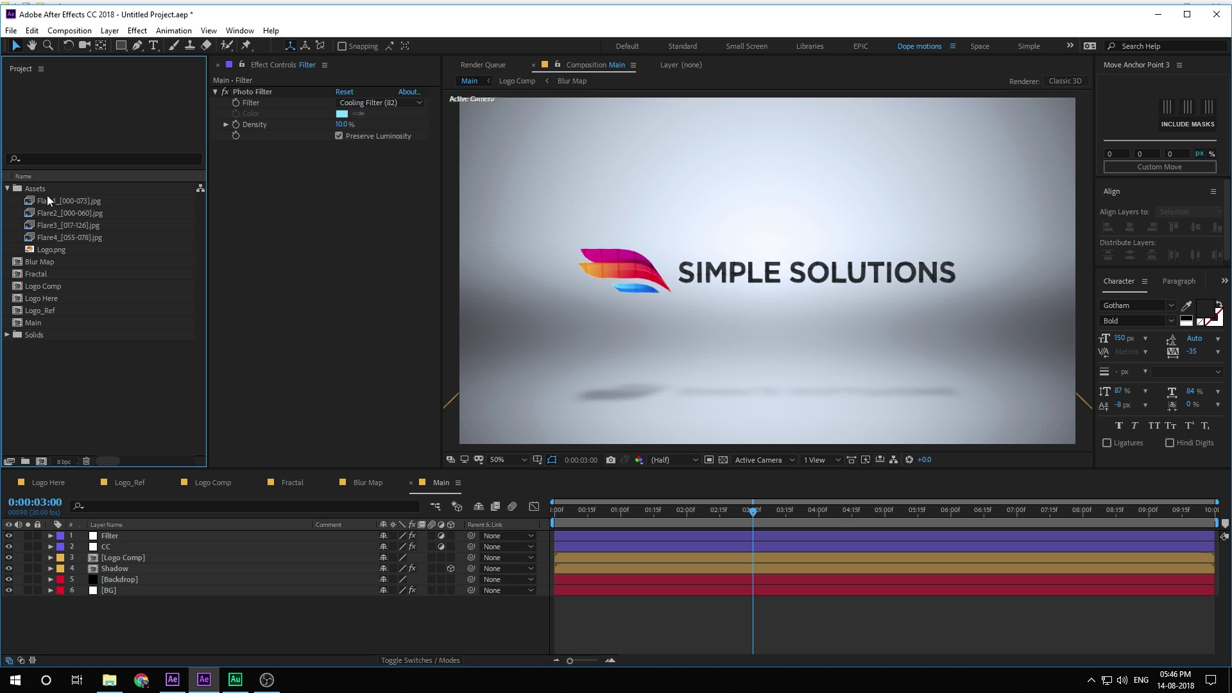
pyautogui.moveTo(60, 202); pyautogui.dragTo(122, 556)
pyautogui.moveTo(630, 518); pyautogui.dragTo(611, 514)
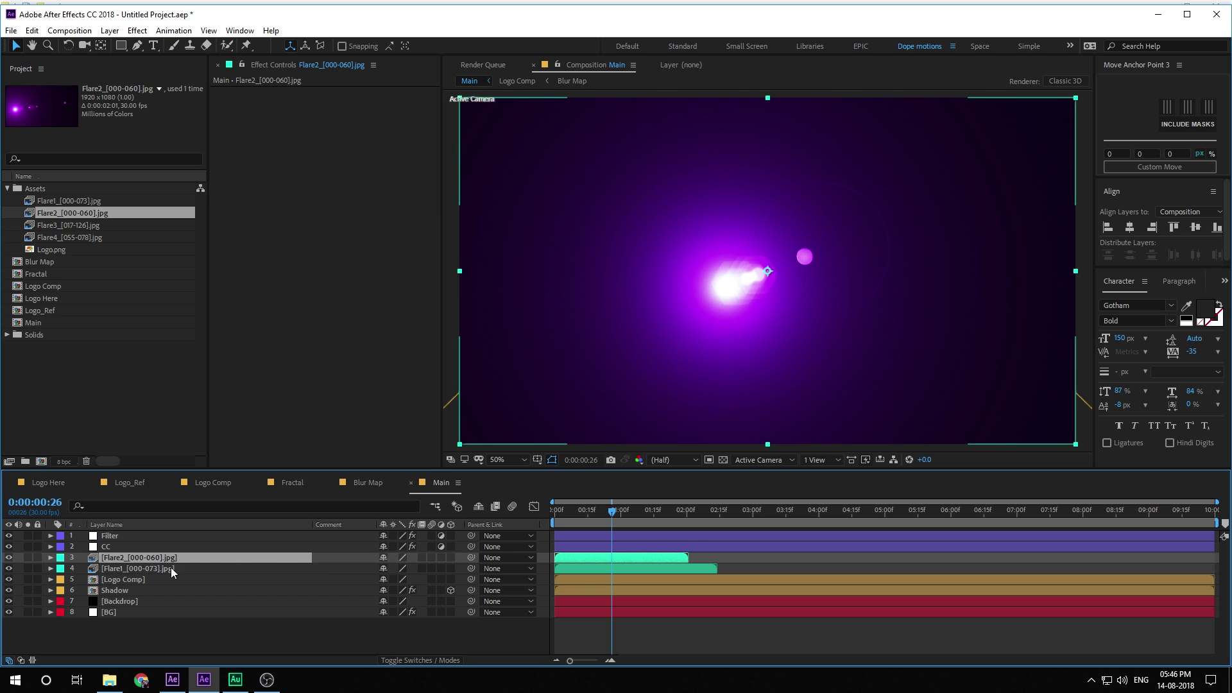
# Set Flare2 and Flare1 to Screen blend mode and check them at 0:00:01:08.
pyautogui.press('F4')
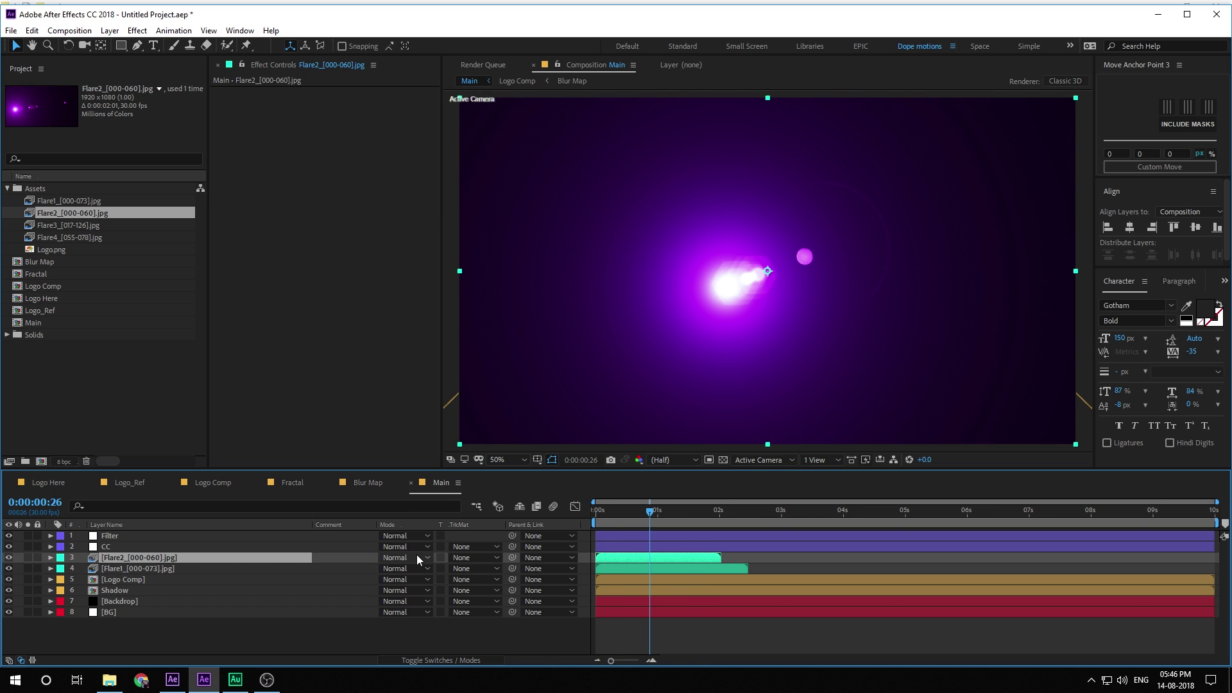
pyautogui.click(404, 558)
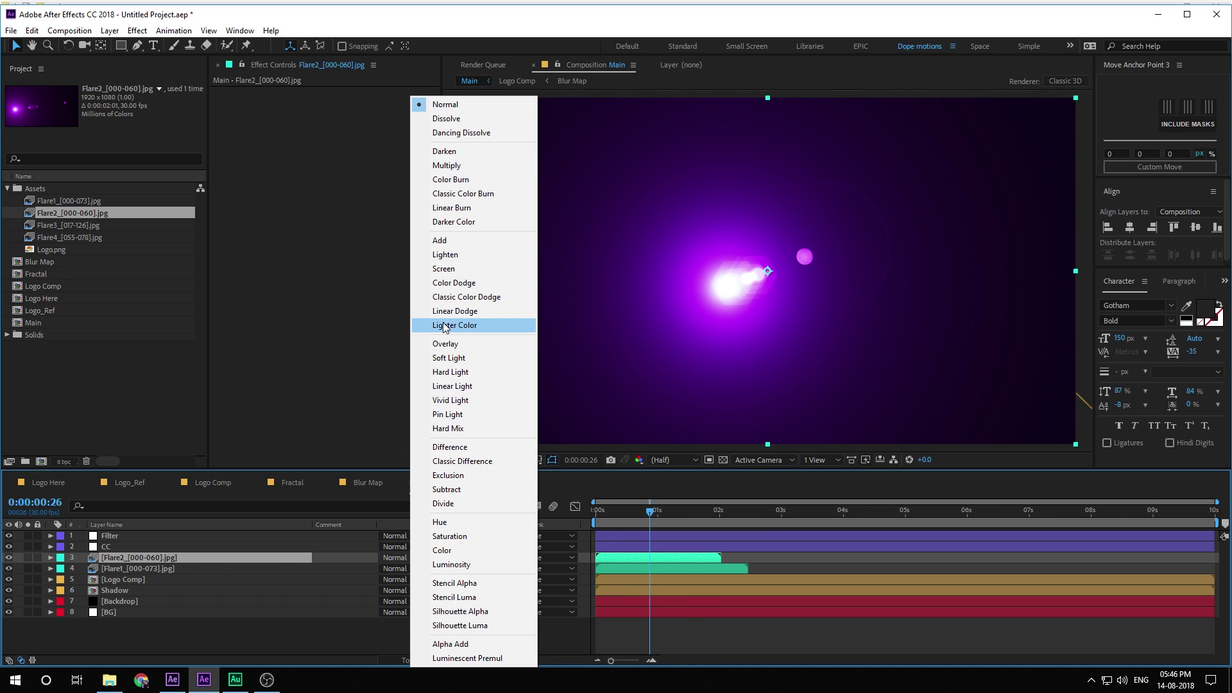
pyautogui.click(427, 269)
pyautogui.click(120, 568)
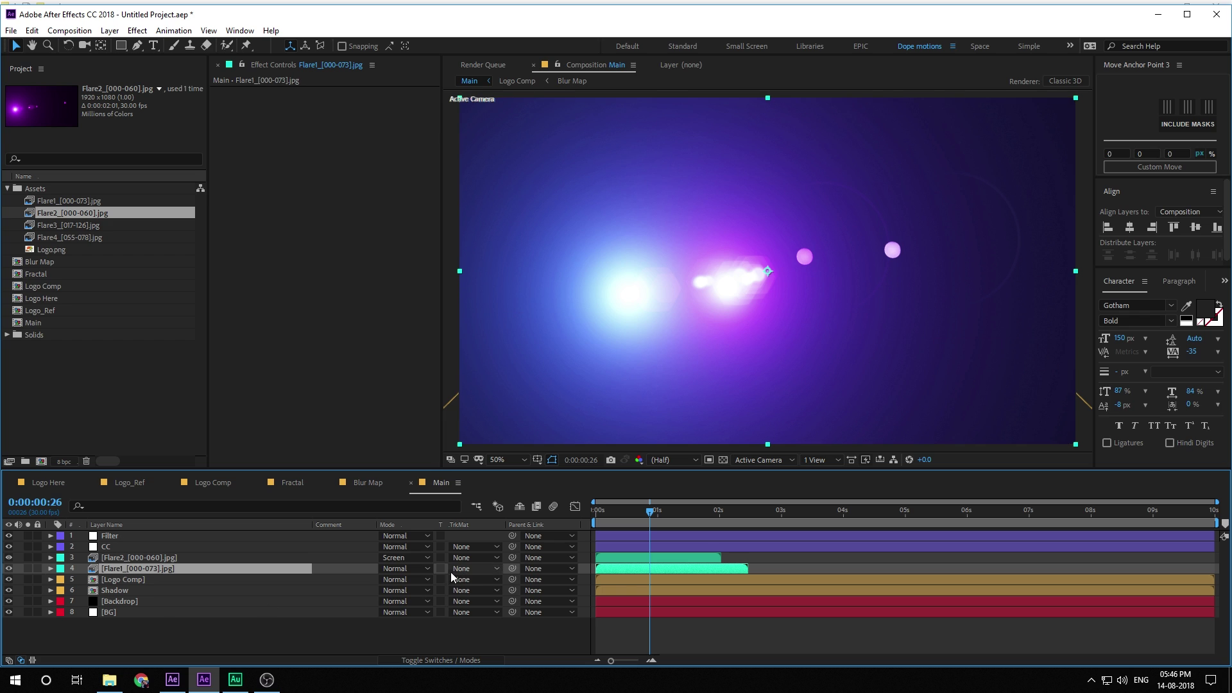
pyautogui.click(403, 571)
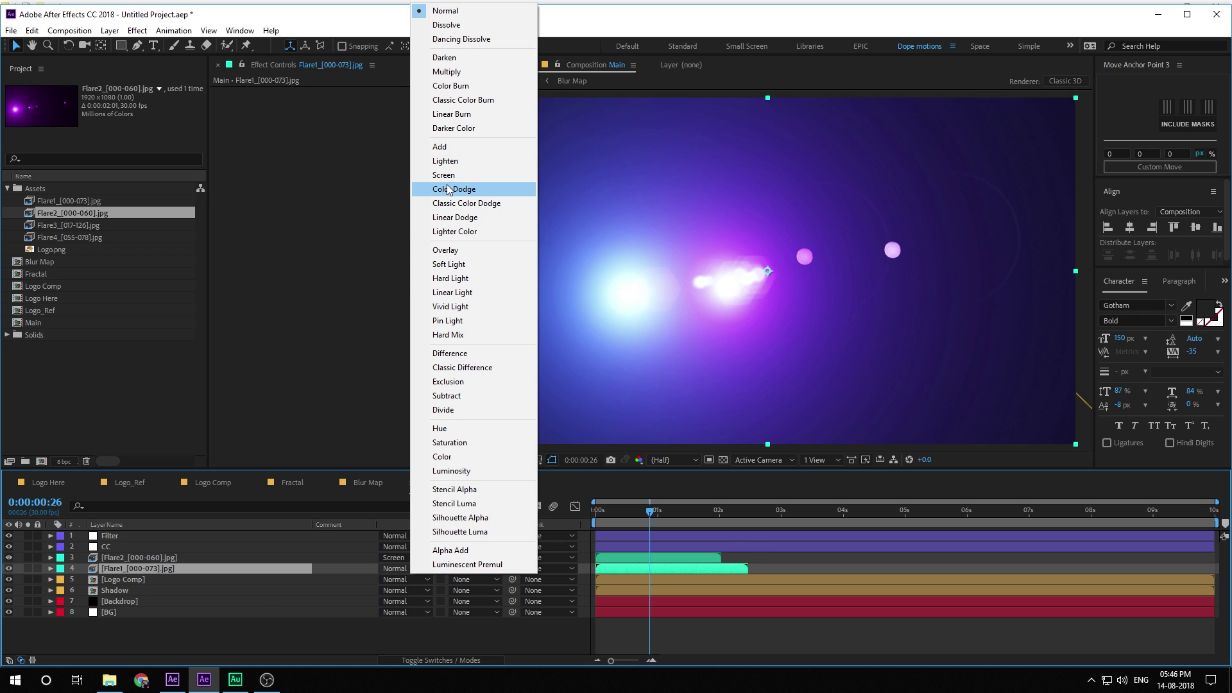
pyautogui.click(475, 175)
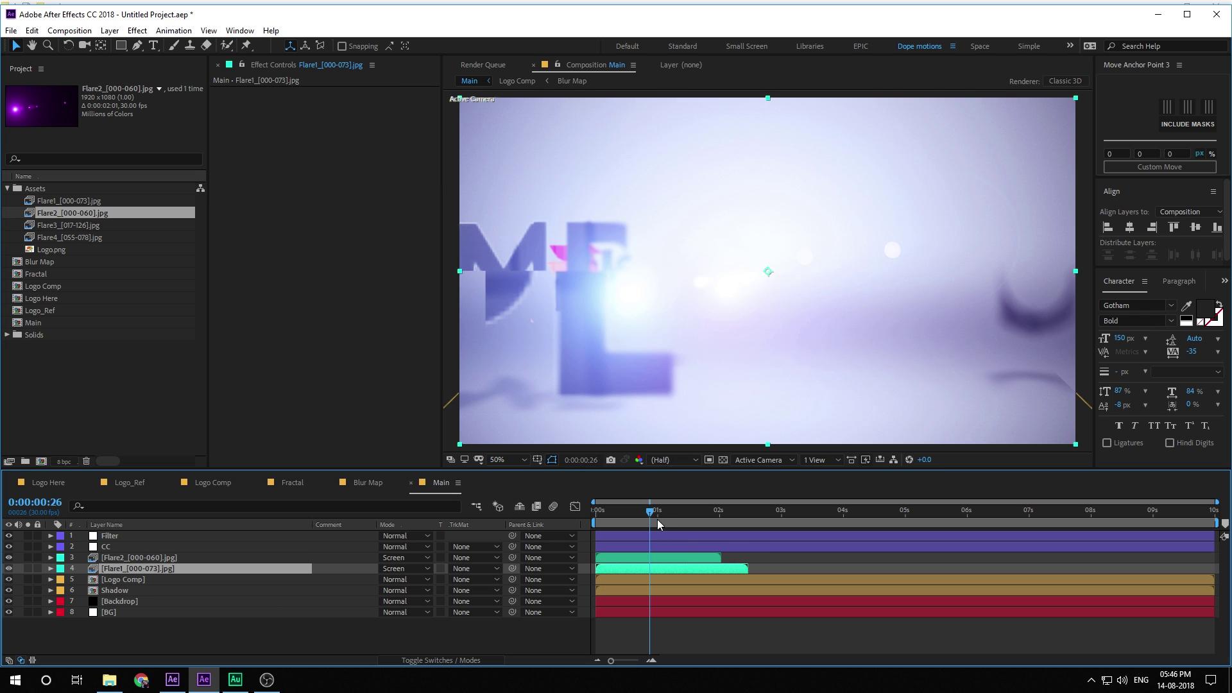
pyautogui.moveTo(657, 520); pyautogui.dragTo(673, 514)
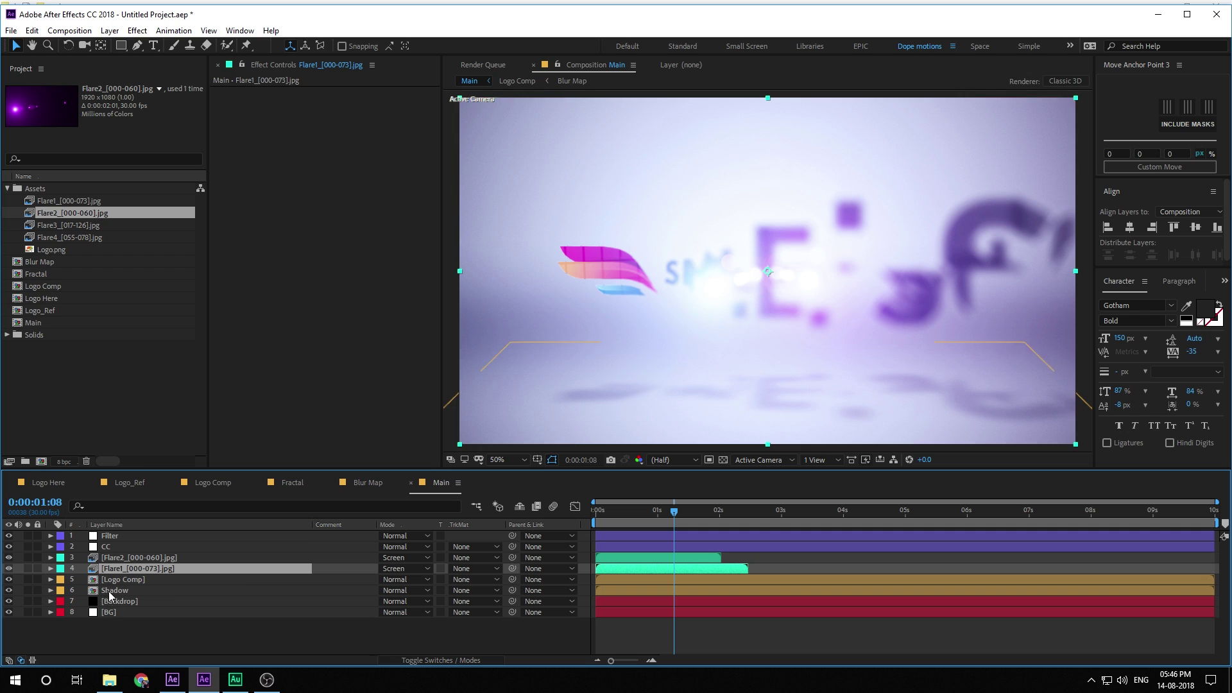
pyautogui.hotkey('ctrl', 'space')
# Apply Fast Blur (Legacy) at Blurriness 100 to Flare1 and paste it onto Flare2.
pyautogui.write('fas')
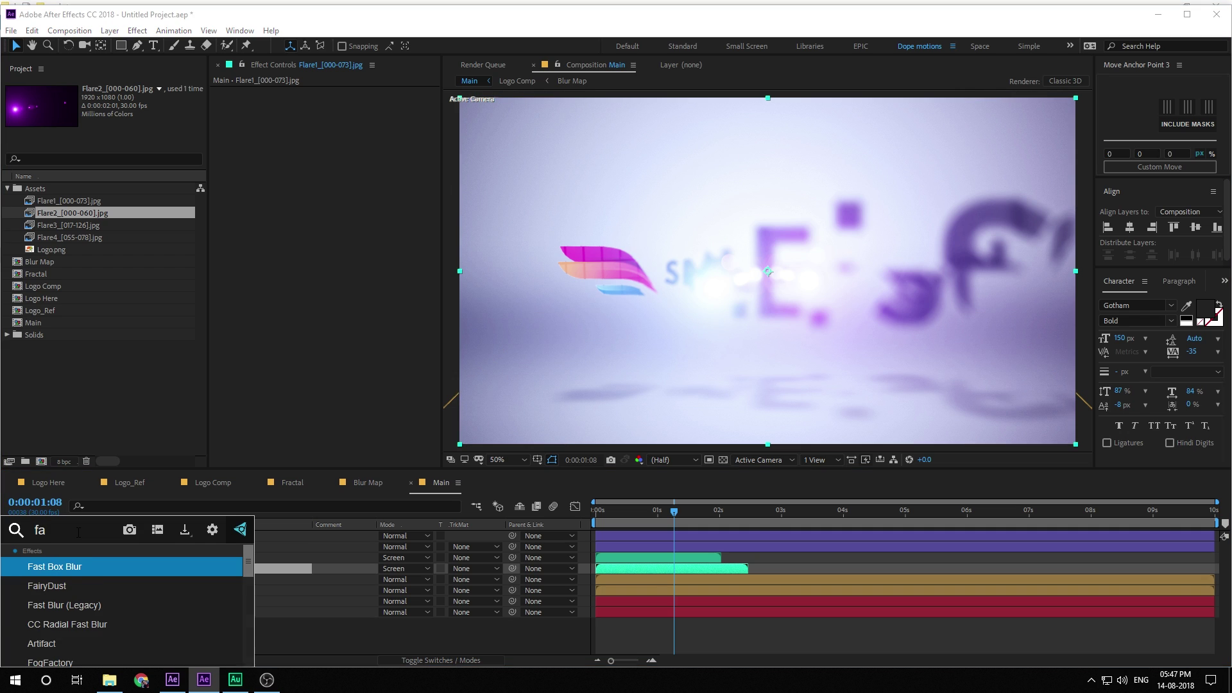
pyautogui.click(61, 584)
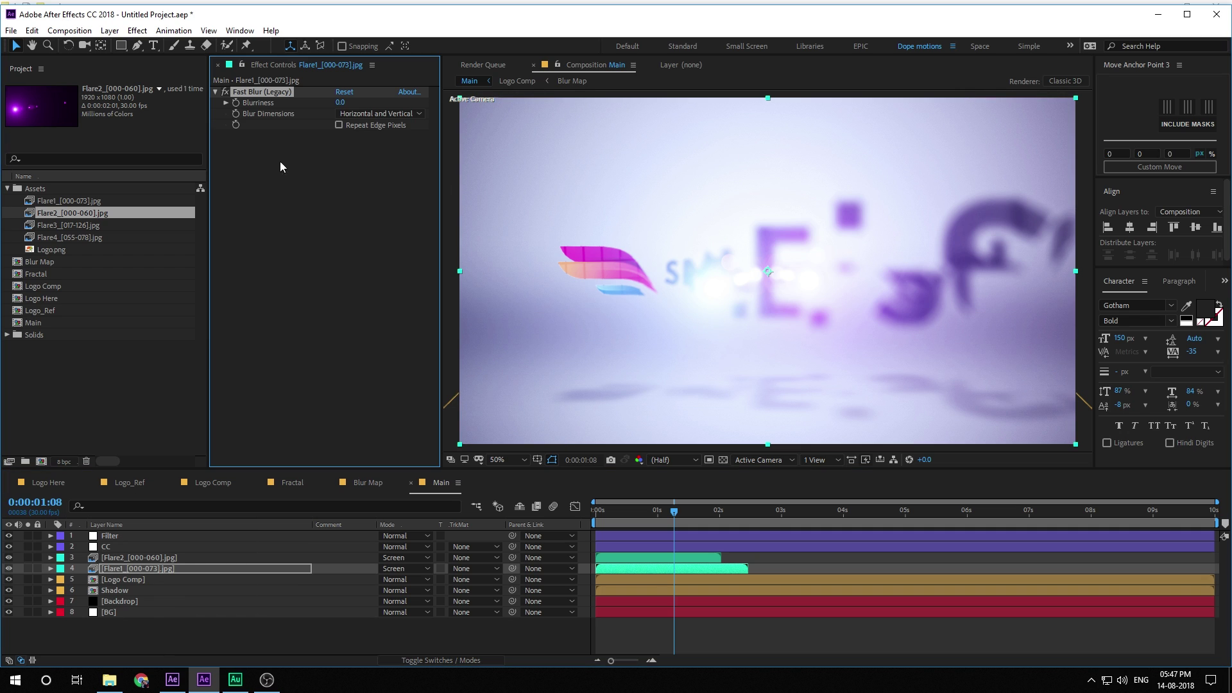
pyautogui.click(342, 103)
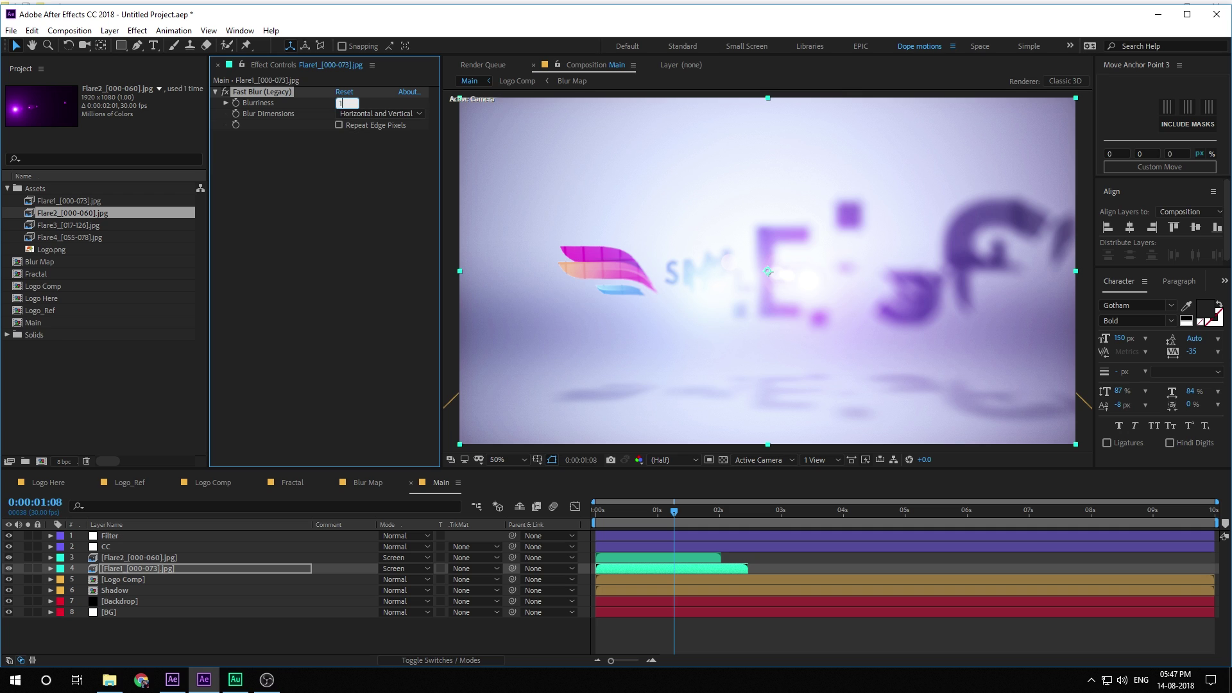
pyautogui.press('Return')
pyautogui.click(143, 556)
pyautogui.hotkey('ctrl', 'v')
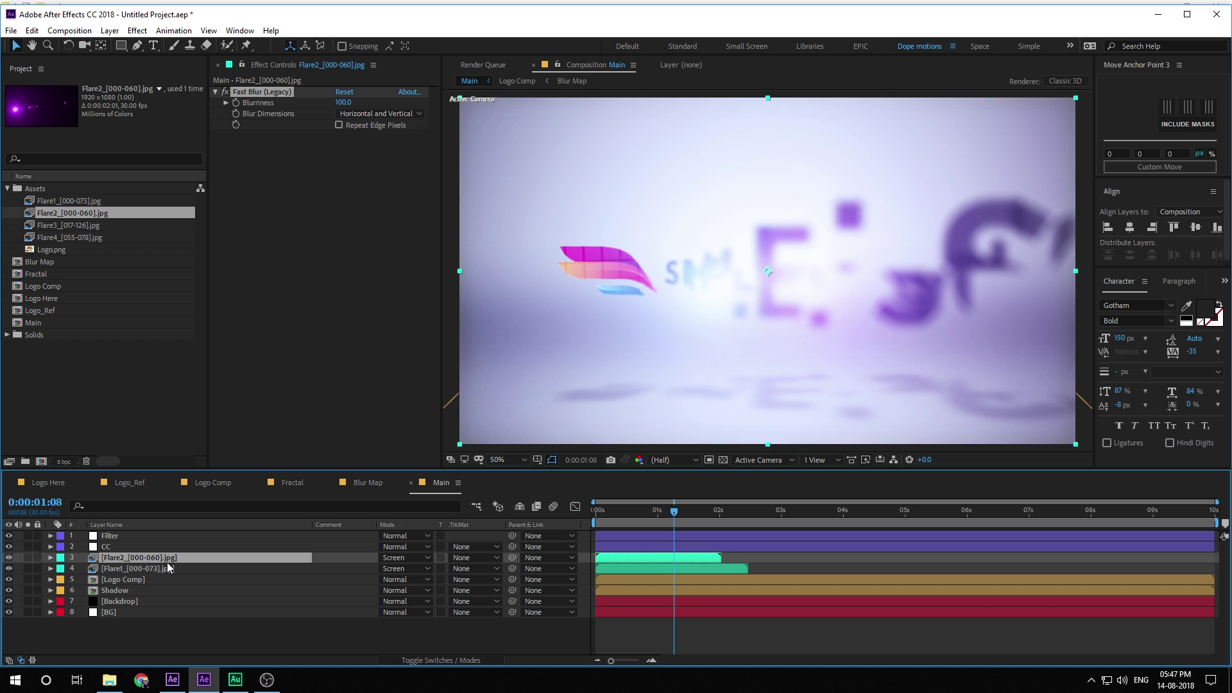
pyautogui.click(683, 637)
pyautogui.moveTo(680, 513); pyautogui.dragTo(785, 522)
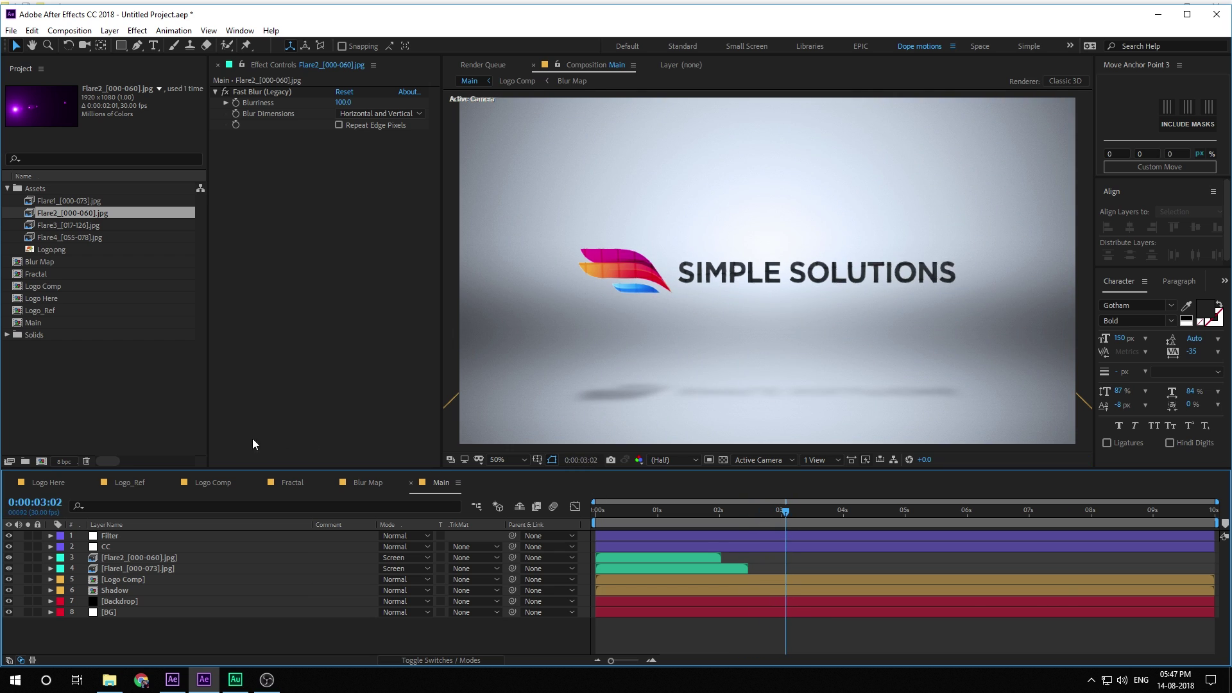
# Set starting Scale keyframes at frame 0 on Logo Comp and Shadow.
pyautogui.click(117, 580)
pyautogui.keyDown('shift'); pyautogui.click(133, 587); pyautogui.keyUp('shift')
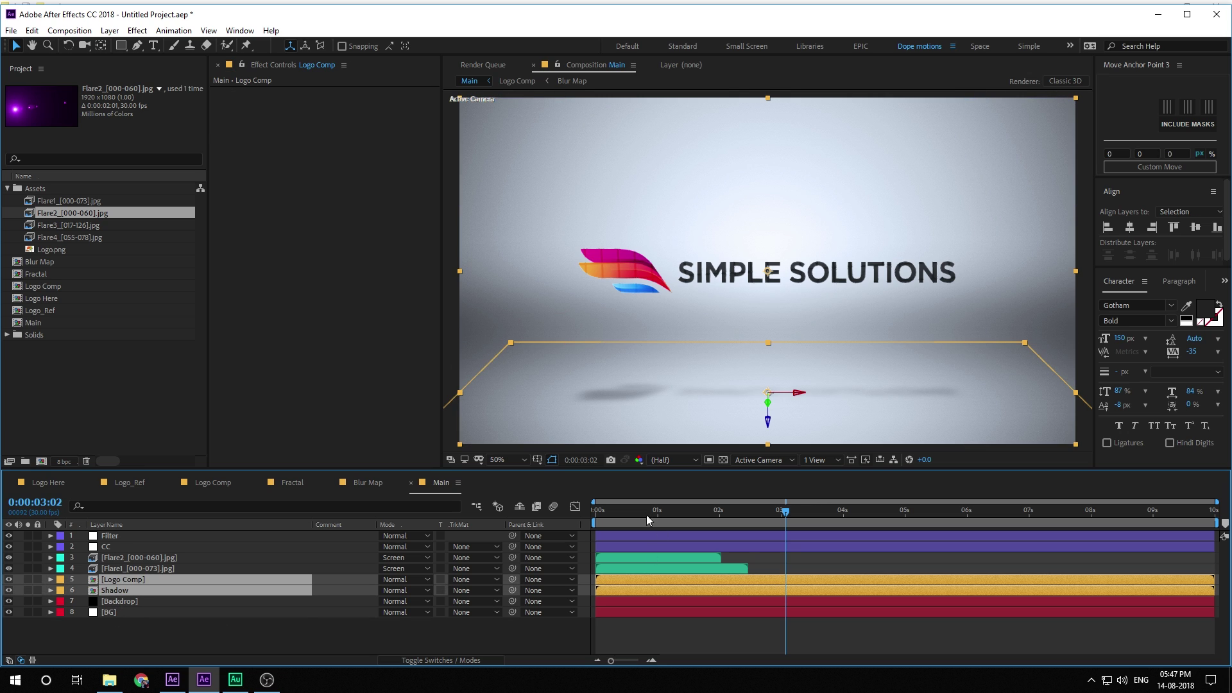
pyautogui.moveTo(617, 522); pyautogui.dragTo(567, 525)
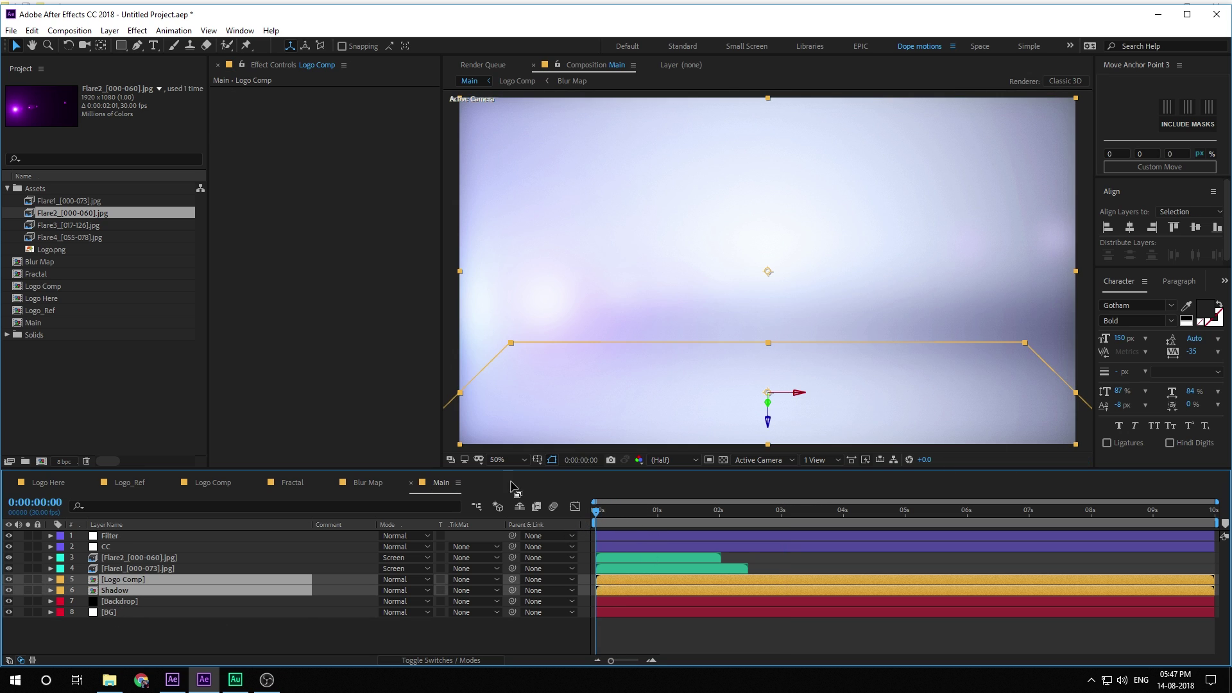
pyautogui.hotkey('alt', 'shift', 's')
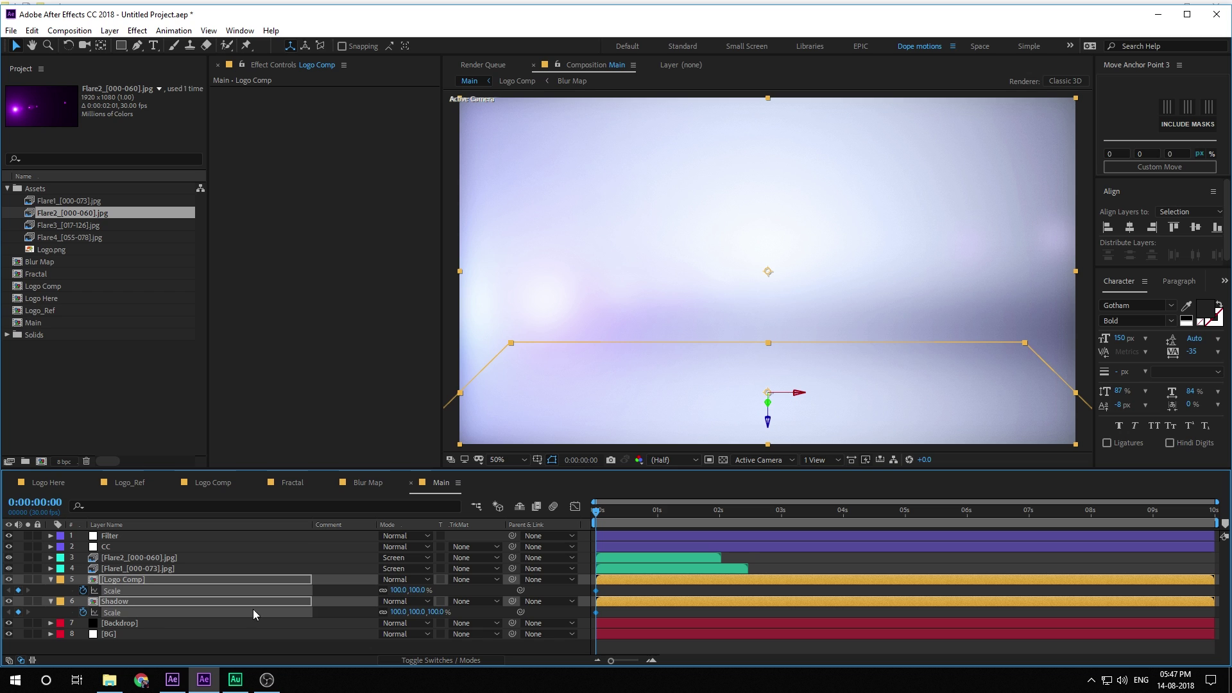
# Scale both layers to 110% at the 6-second mark and review the animation.
pyautogui.moveTo(683, 512); pyautogui.dragTo(966, 524)
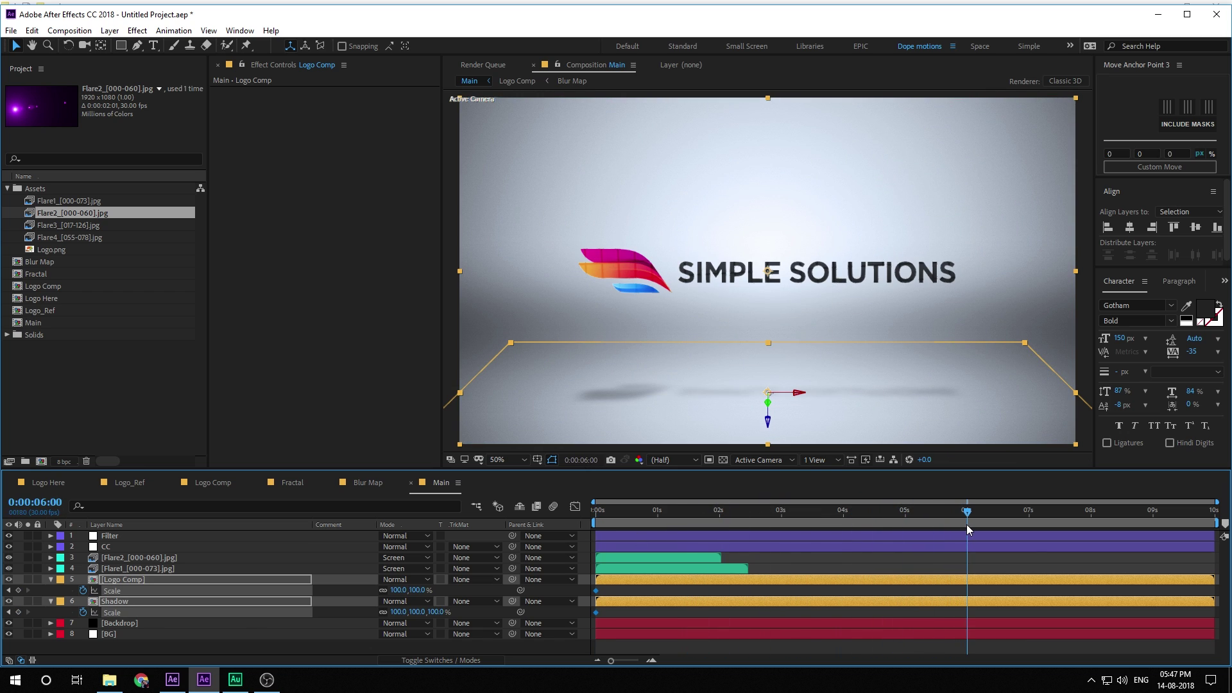
pyautogui.click(418, 590)
pyautogui.write('110')
pyautogui.press('Return')
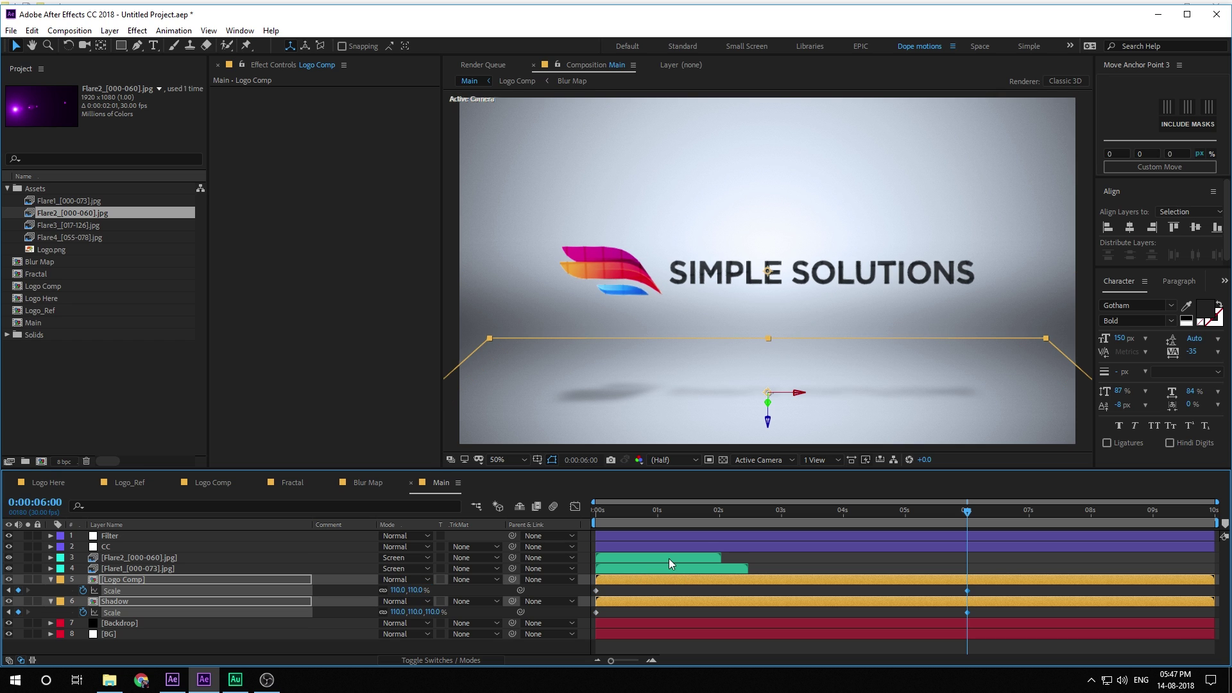
pyautogui.moveTo(612, 512); pyautogui.dragTo(926, 565)
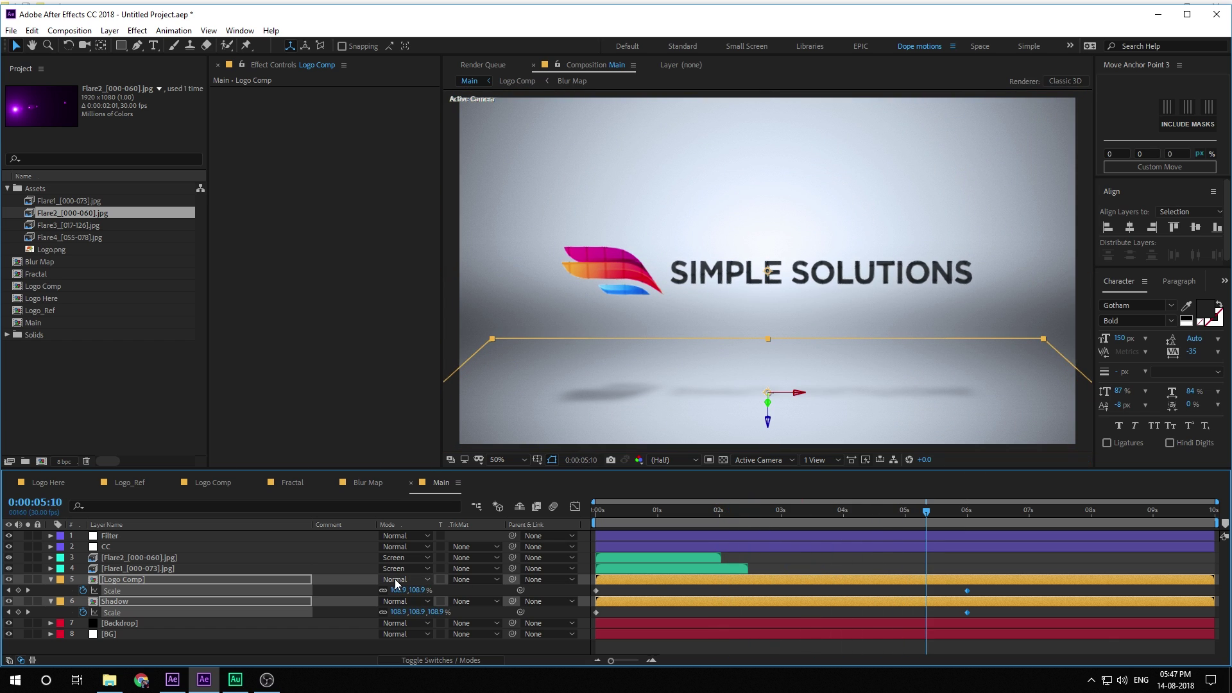
pyautogui.hotkey('ctrl', 'a')
pyautogui.press('u')
pyautogui.click(158, 629)
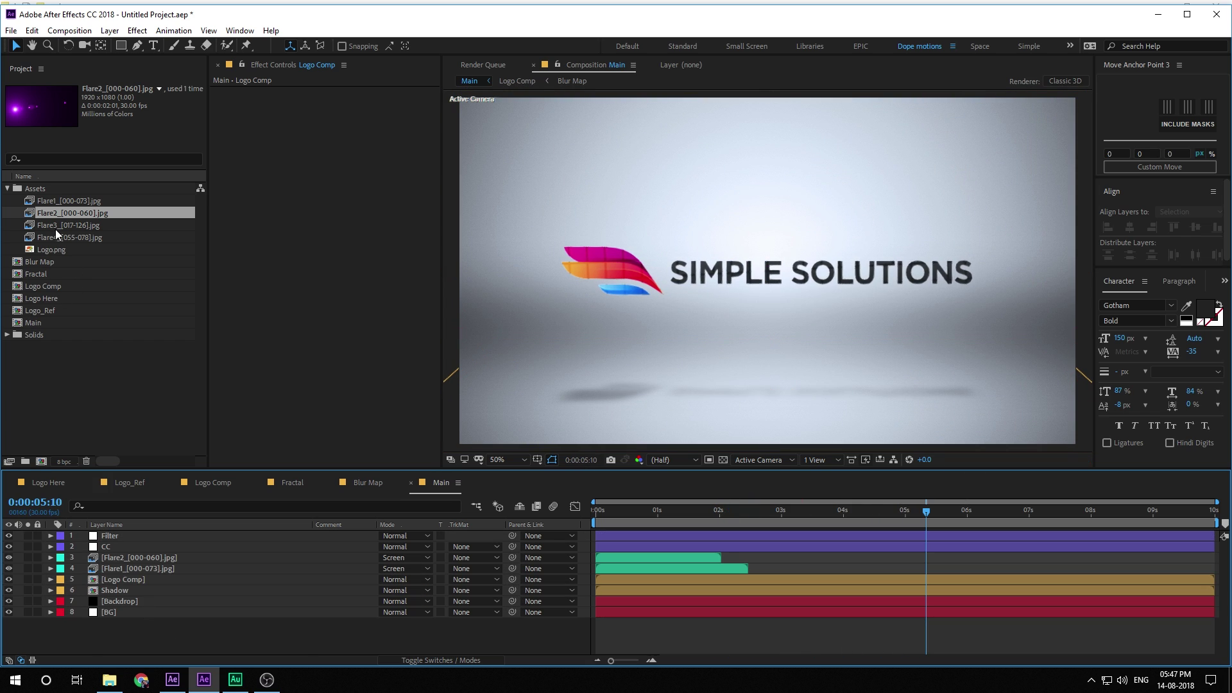
# Add Flare3 starting later with Screen blending, then add Flare4 to Main.
pyautogui.moveTo(55, 226); pyautogui.dragTo(263, 568)
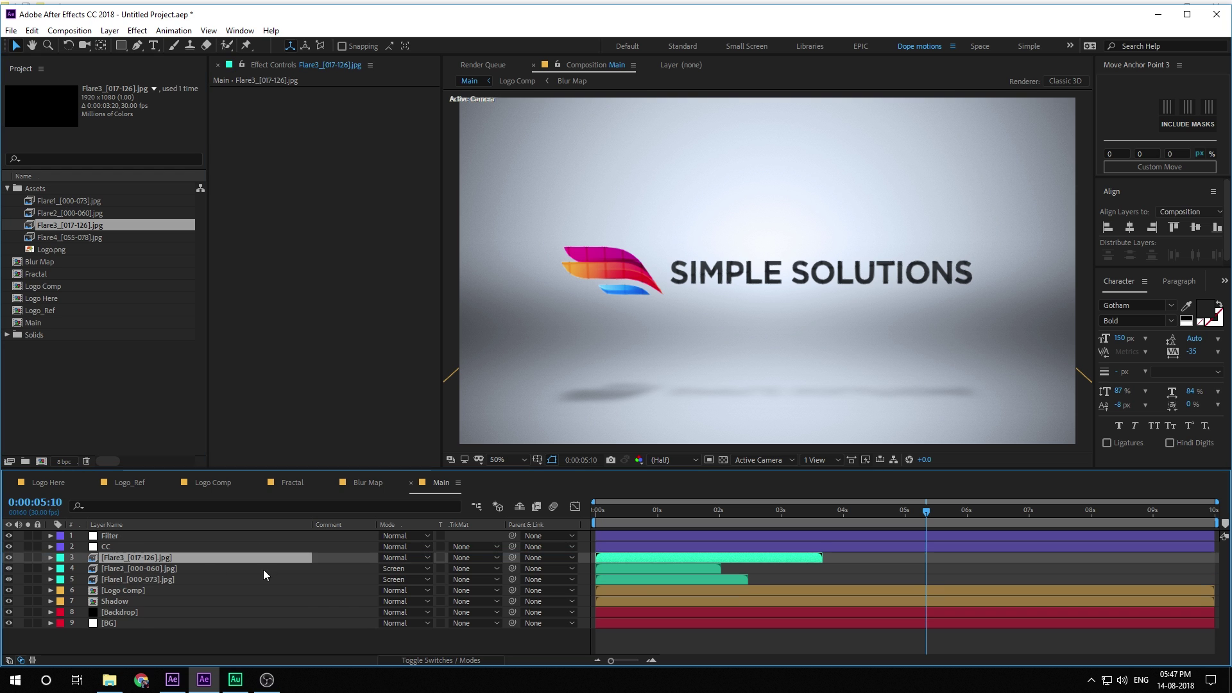
pyautogui.moveTo(719, 509); pyautogui.dragTo(713, 558)
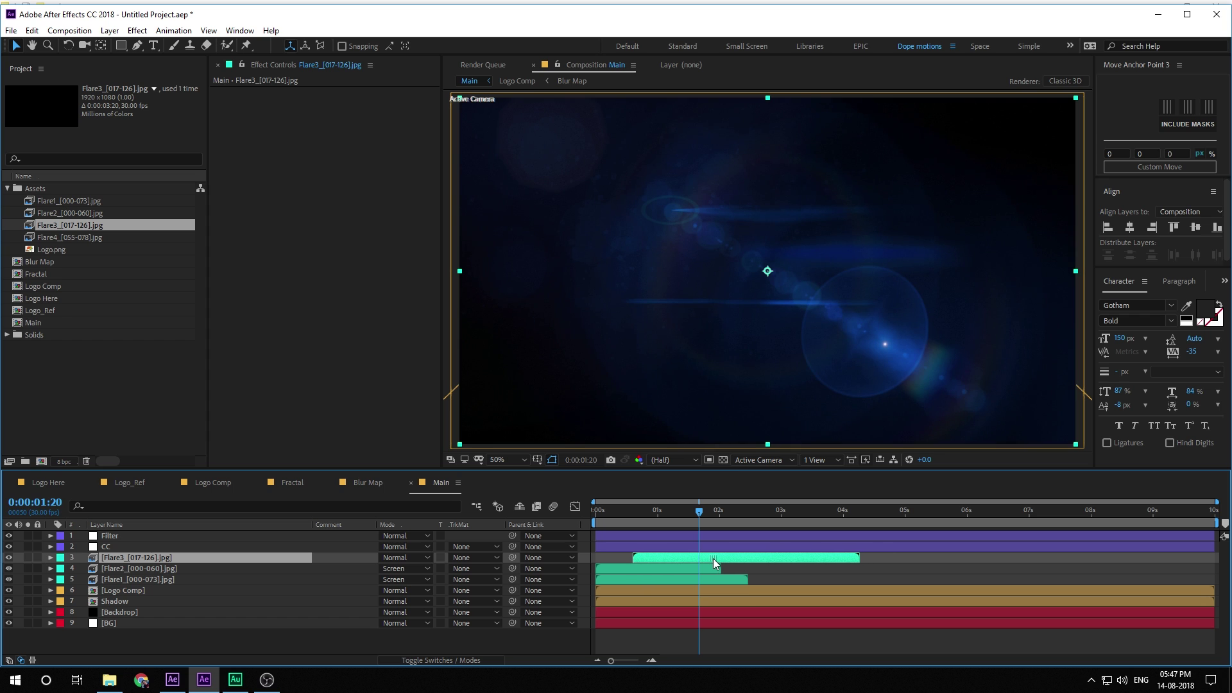
pyautogui.click(401, 558)
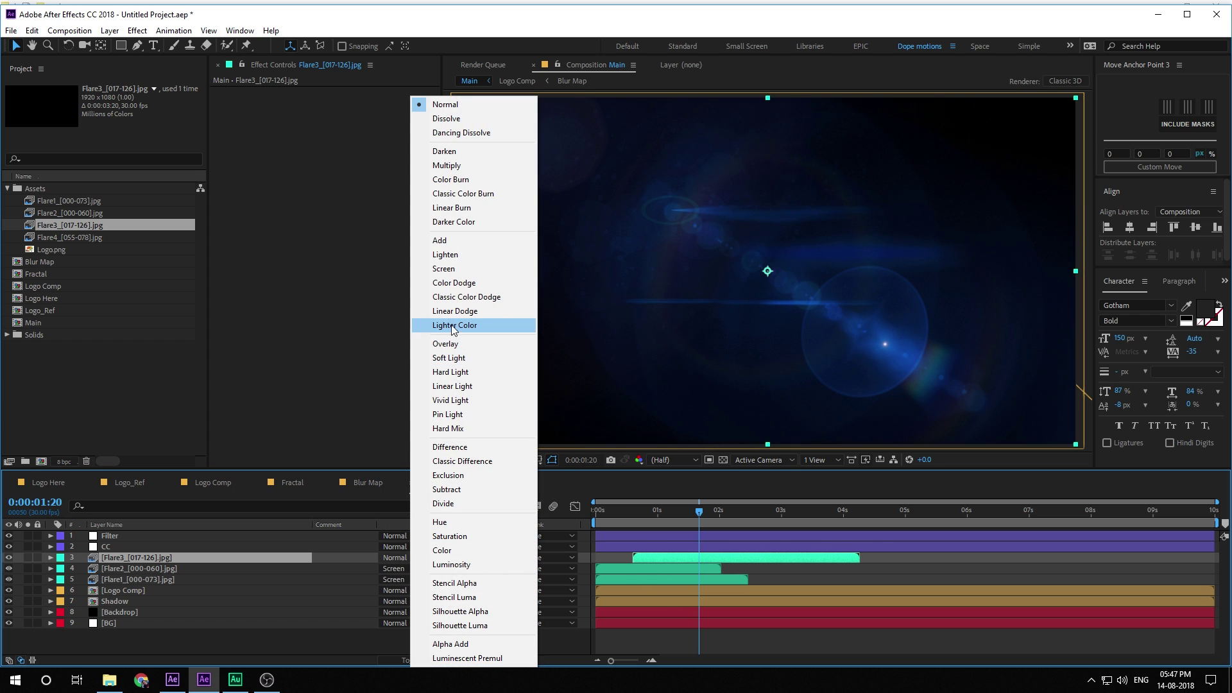
pyautogui.click(448, 269)
pyautogui.moveTo(700, 512); pyautogui.dragTo(801, 560)
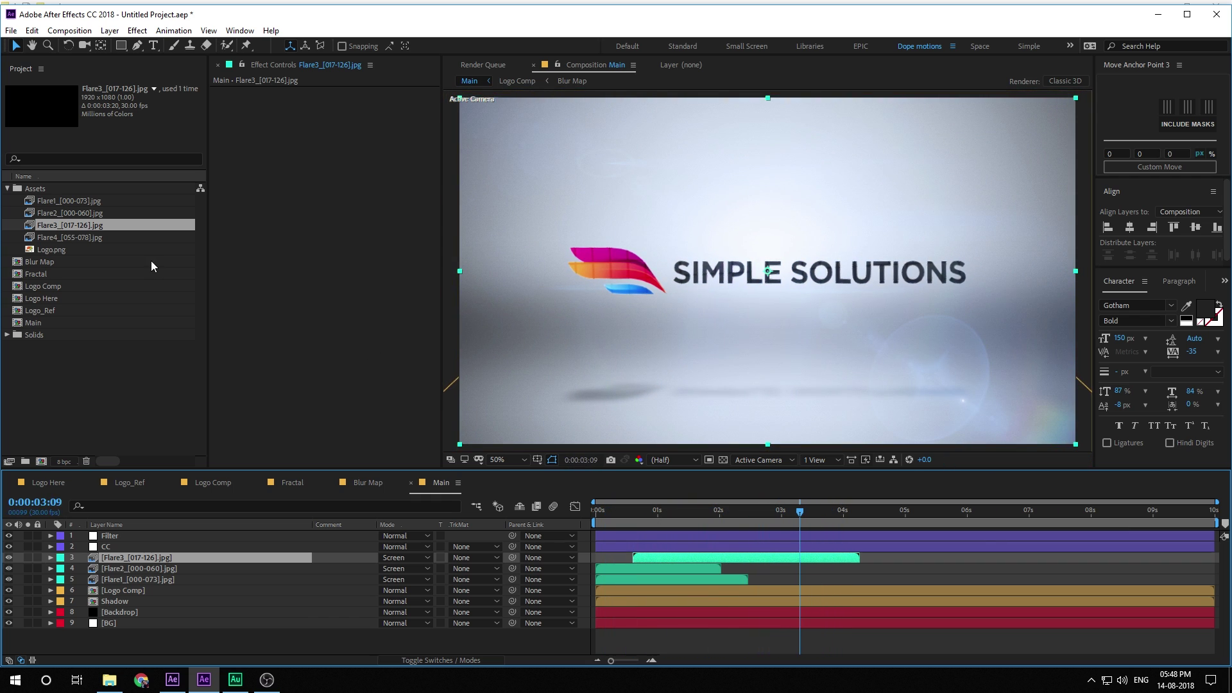
pyautogui.moveTo(59, 238); pyautogui.dragTo(762, 563)
pyautogui.moveTo(717, 501); pyautogui.dragTo(749, 525)
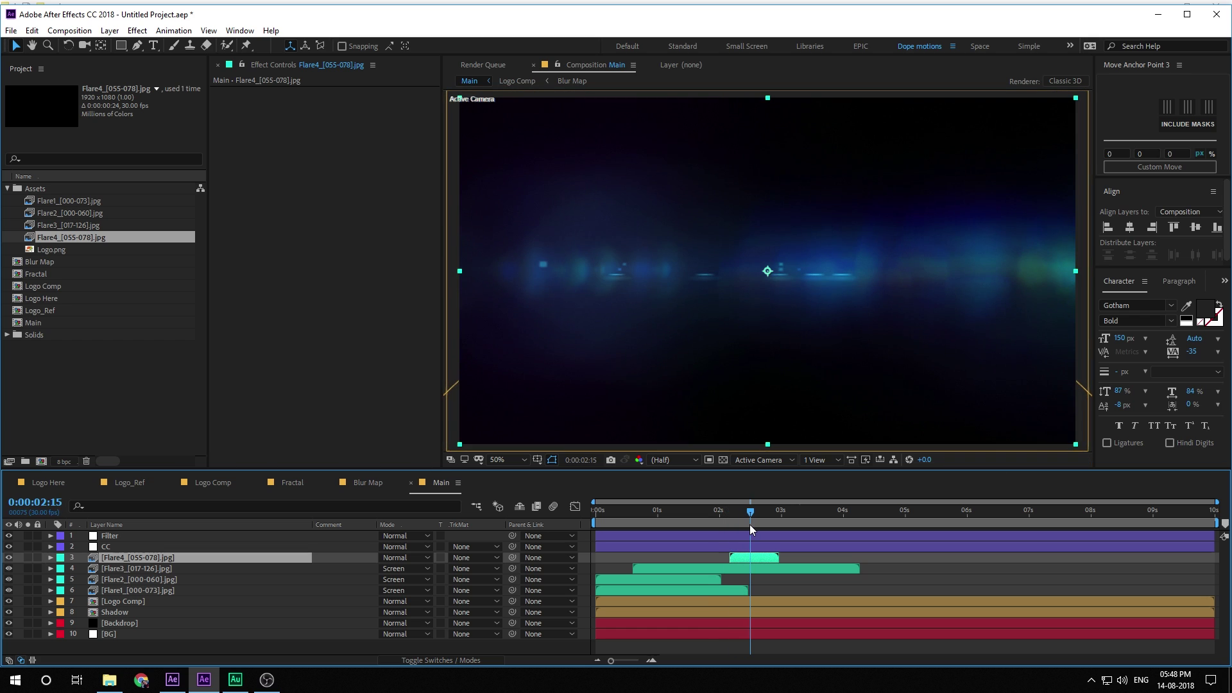
# Set Flare4 to Screen blend mode and shift it slightly later.
pyautogui.click(410, 558)
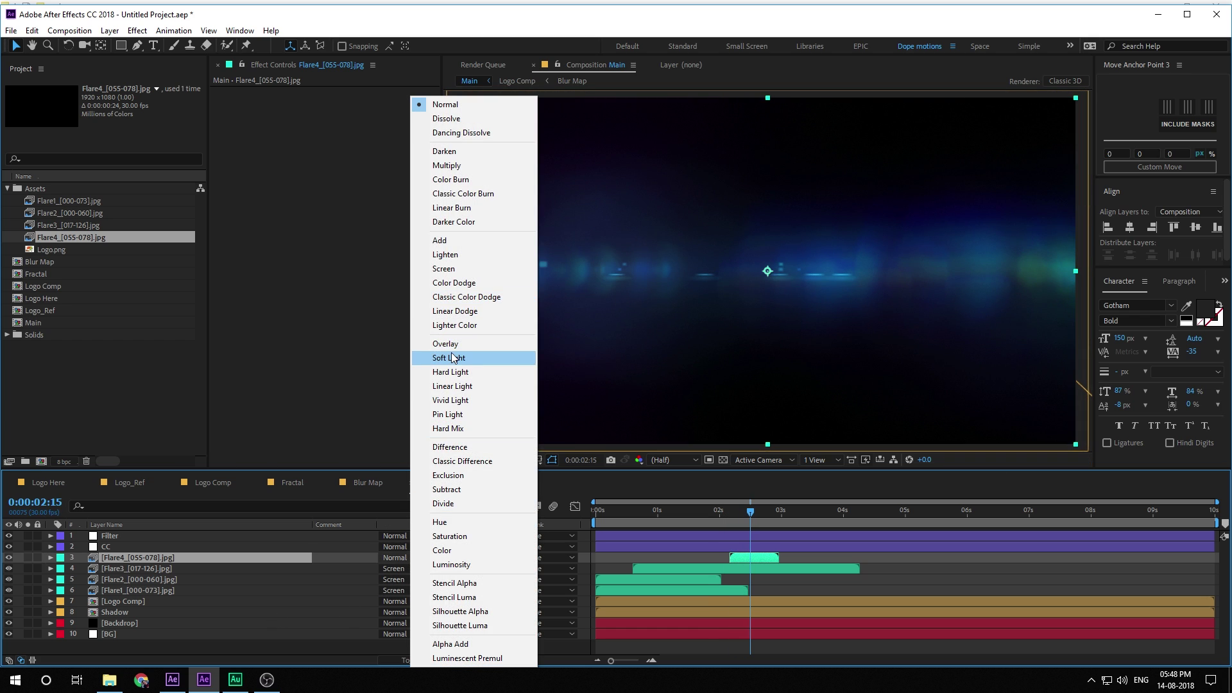
pyautogui.click(444, 268)
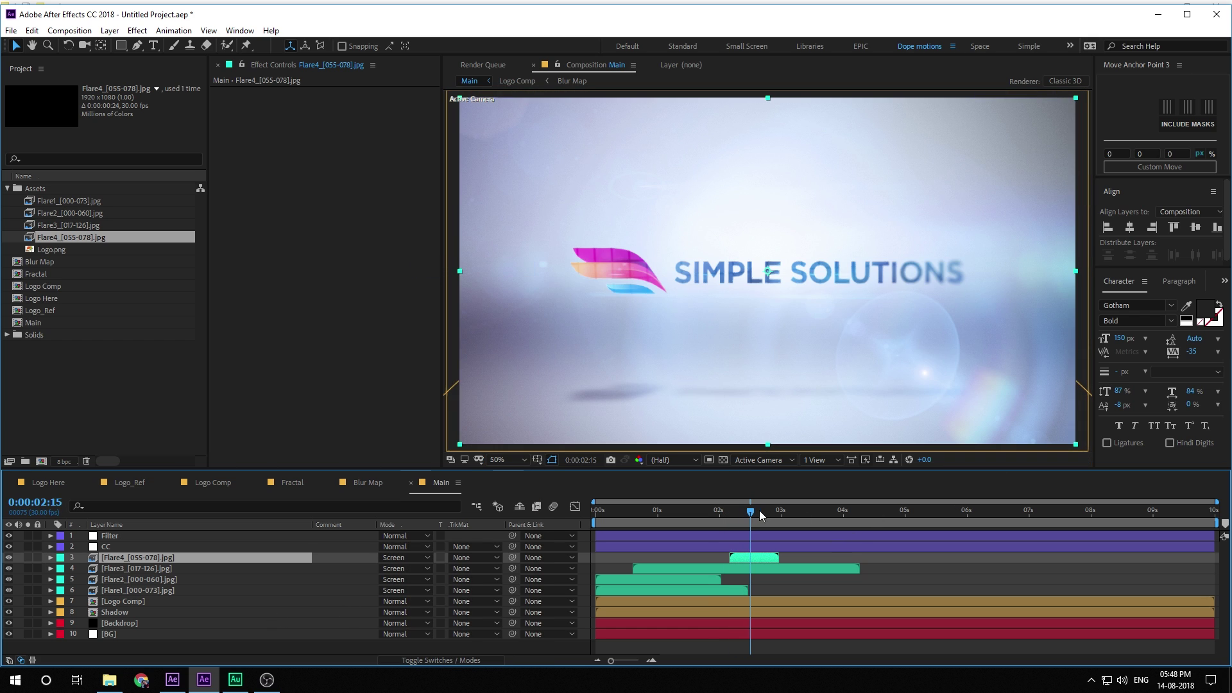
pyautogui.moveTo(760, 557); pyautogui.dragTo(780, 561)
pyautogui.moveTo(752, 510); pyautogui.dragTo(773, 562)
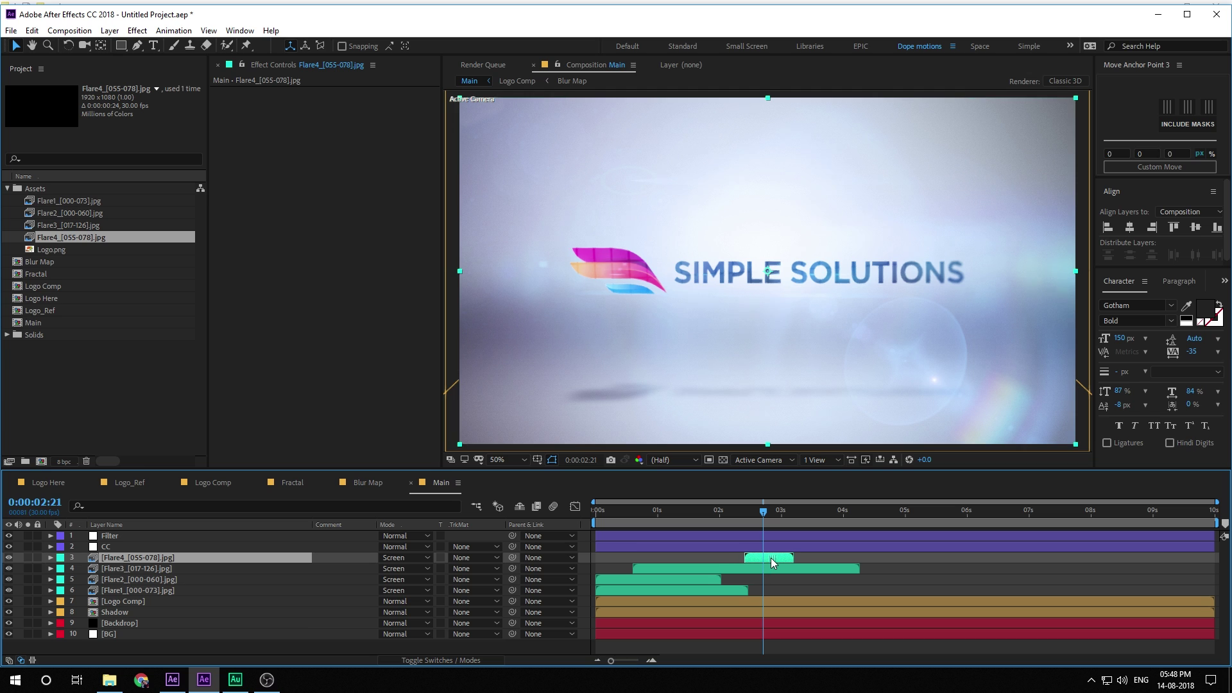
# End the work area at 5 seconds and preview the finished logo animation.
pyautogui.moveTo(826, 523); pyautogui.dragTo(905, 523)
pyautogui.press('n')
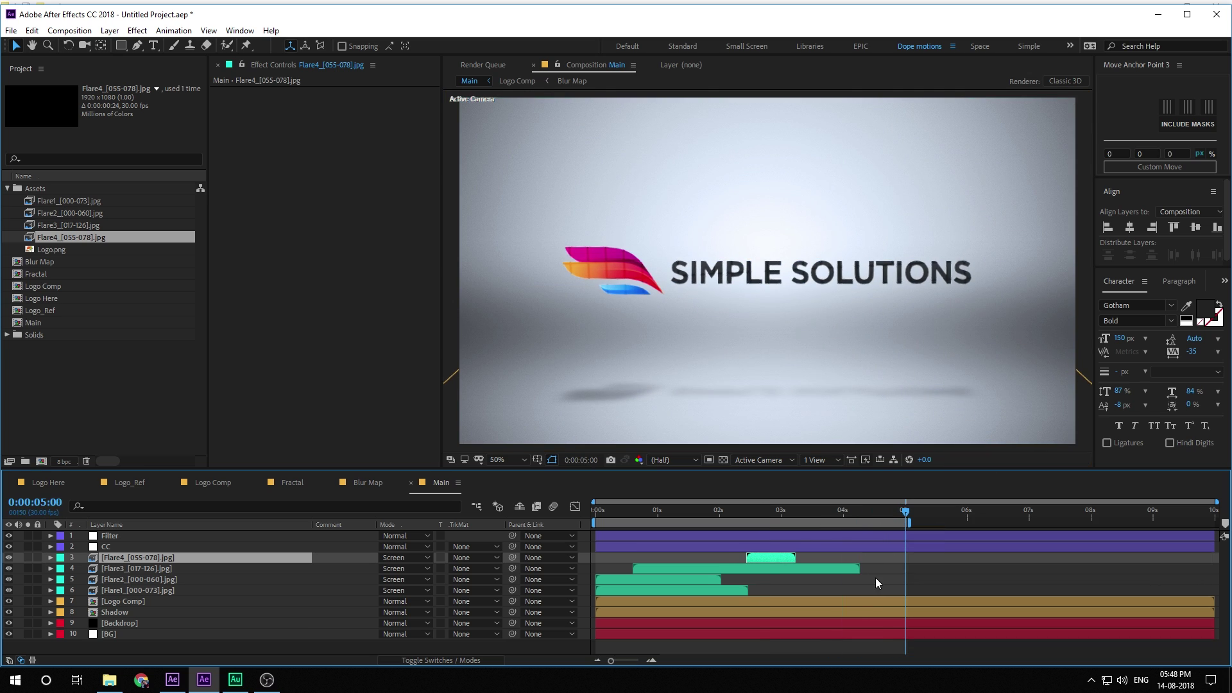
pyautogui.click(877, 580)
pyautogui.press('space')
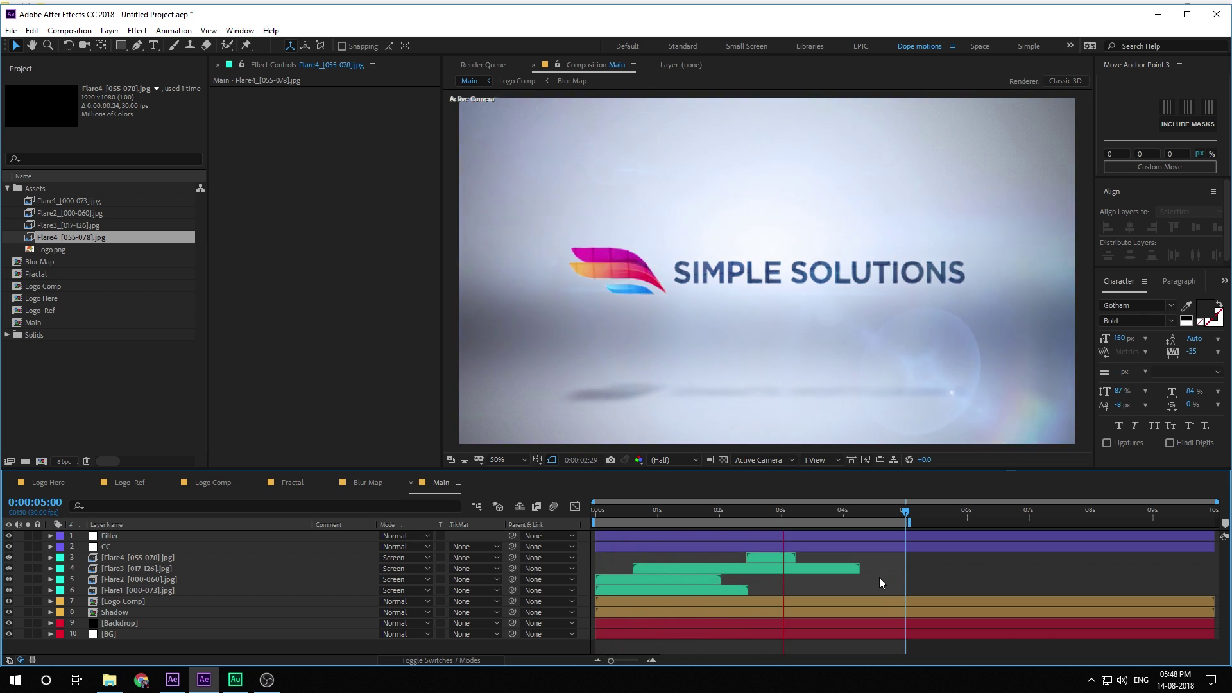
pyautogui.click(704, 514)
pyautogui.moveTo(708, 525); pyautogui.dragTo(772, 557)
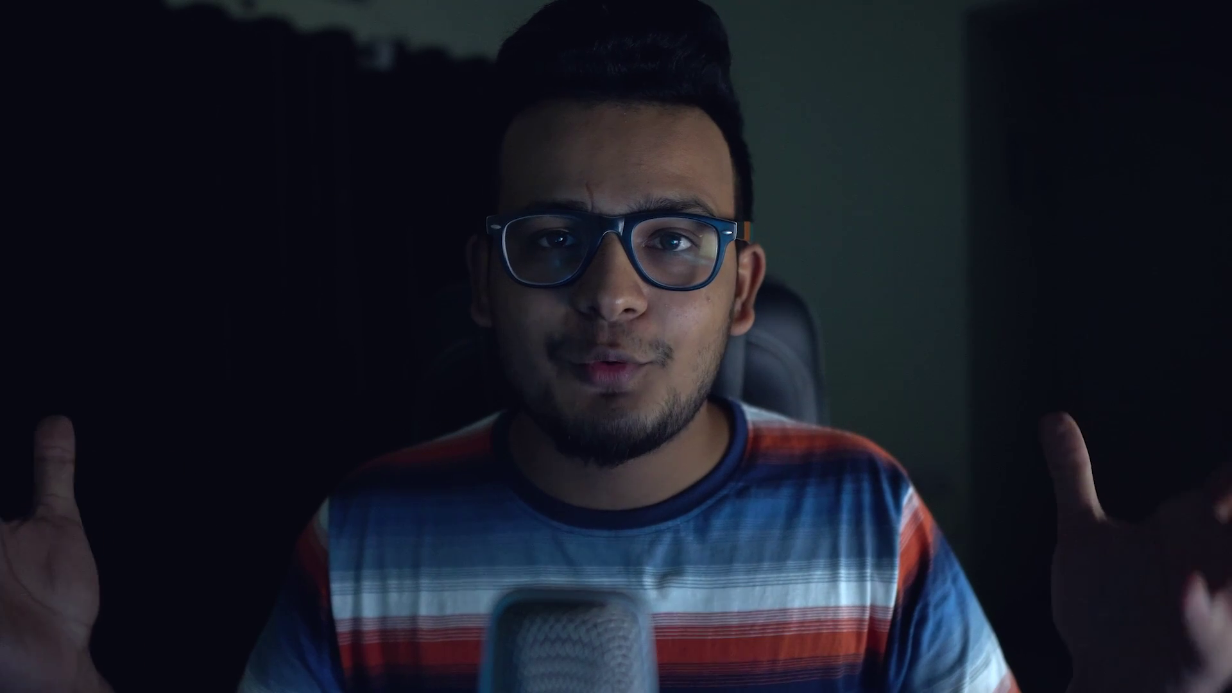